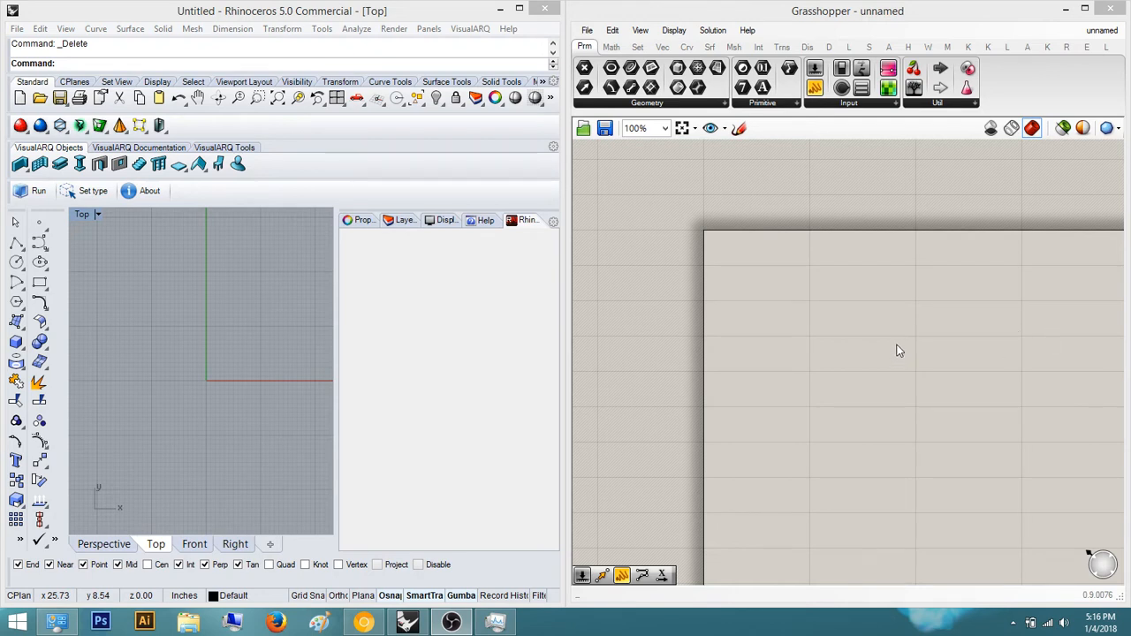
Switch to the browser and examine the overall shape and block stacking of the curved timber wall in the reference photo.
{"action": "right_click_drag", "start_coordinate": [895, 355], "coordinate": [797, 313]}
{"action": "scroll", "coordinate": [800, 316], "scroll_direction": "up", "scroll_amount": 1}
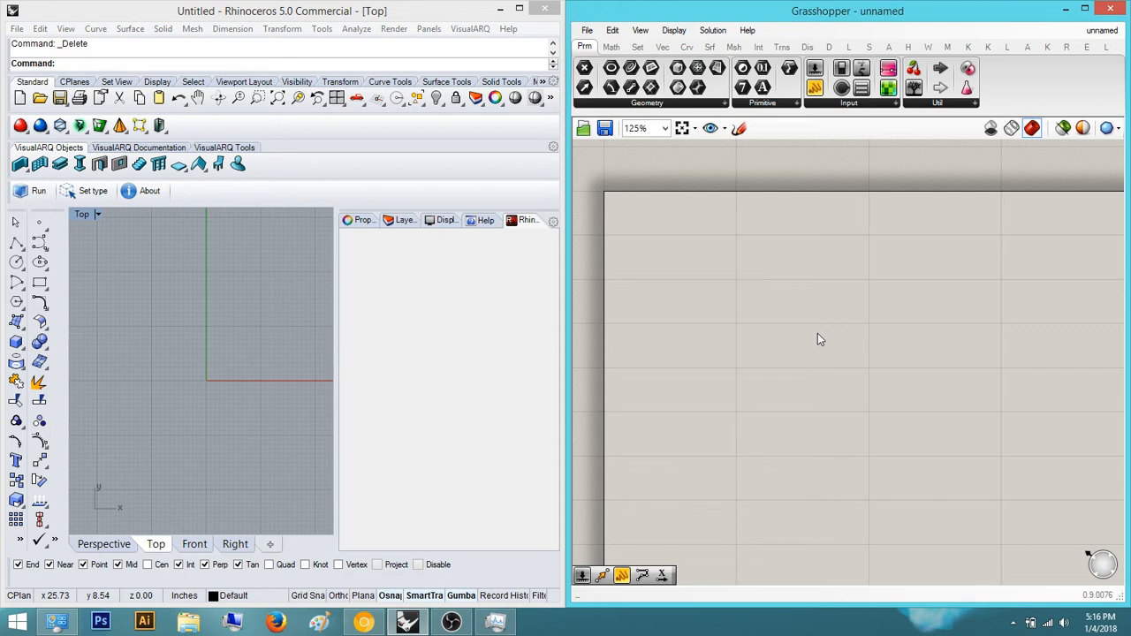
{"action": "left_click", "coordinate": [363, 622]}
{"action": "left_click_drag", "start_coordinate": [556, 223], "coordinate": [532, 386]}
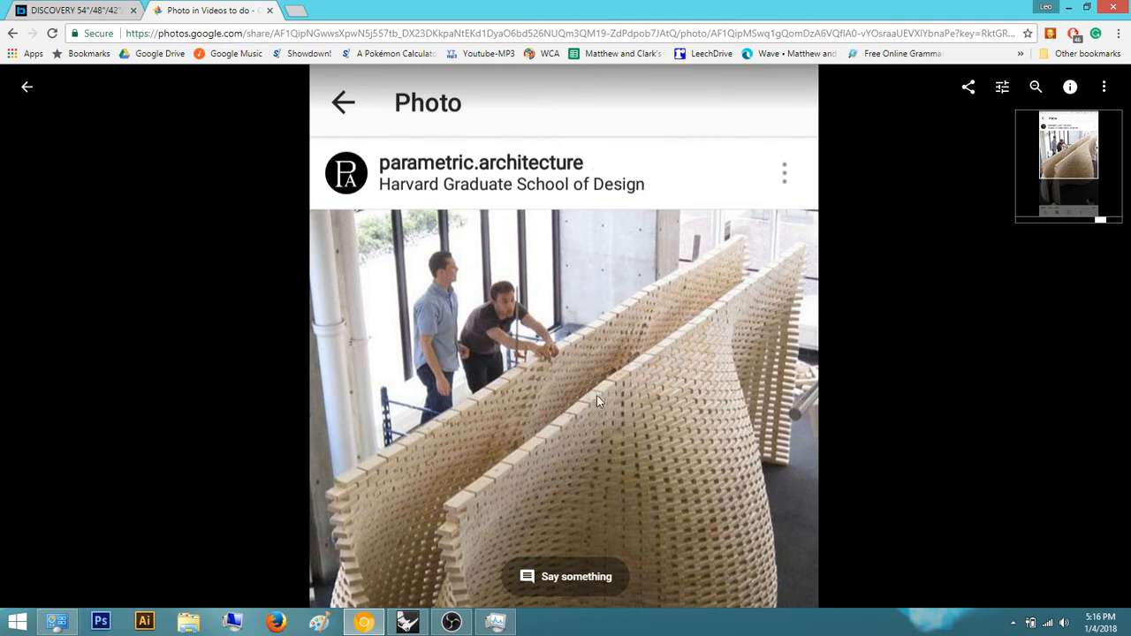
{"action": "scroll", "coordinate": [592, 380], "scroll_direction": "down", "scroll_amount": 3}
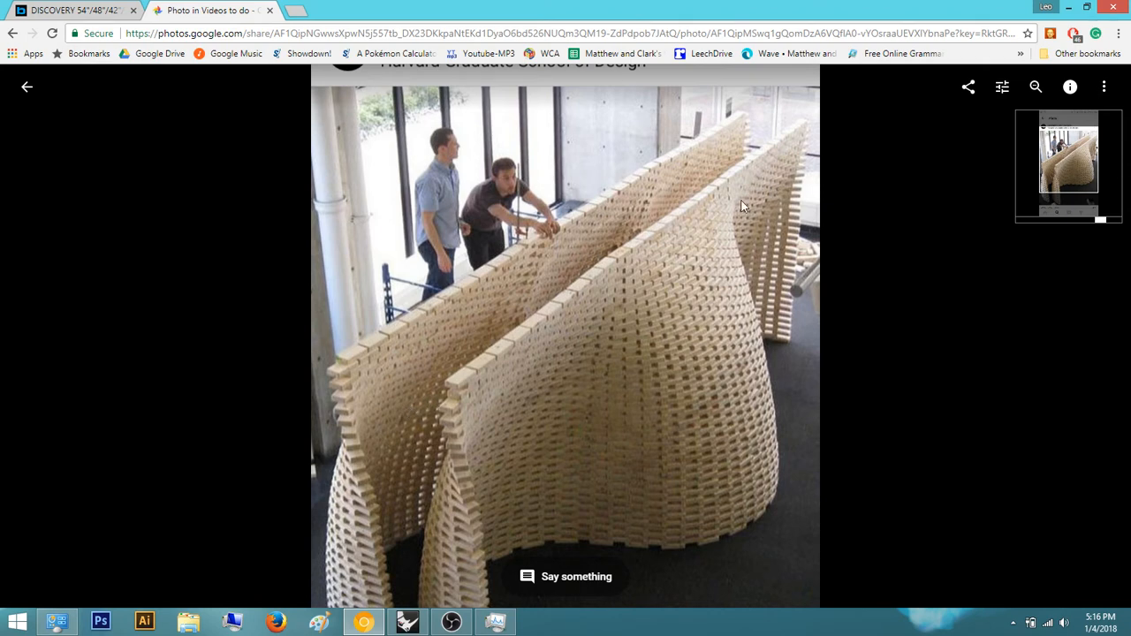
{"action": "scroll", "coordinate": [591, 427], "scroll_direction": "down", "scroll_amount": 5}
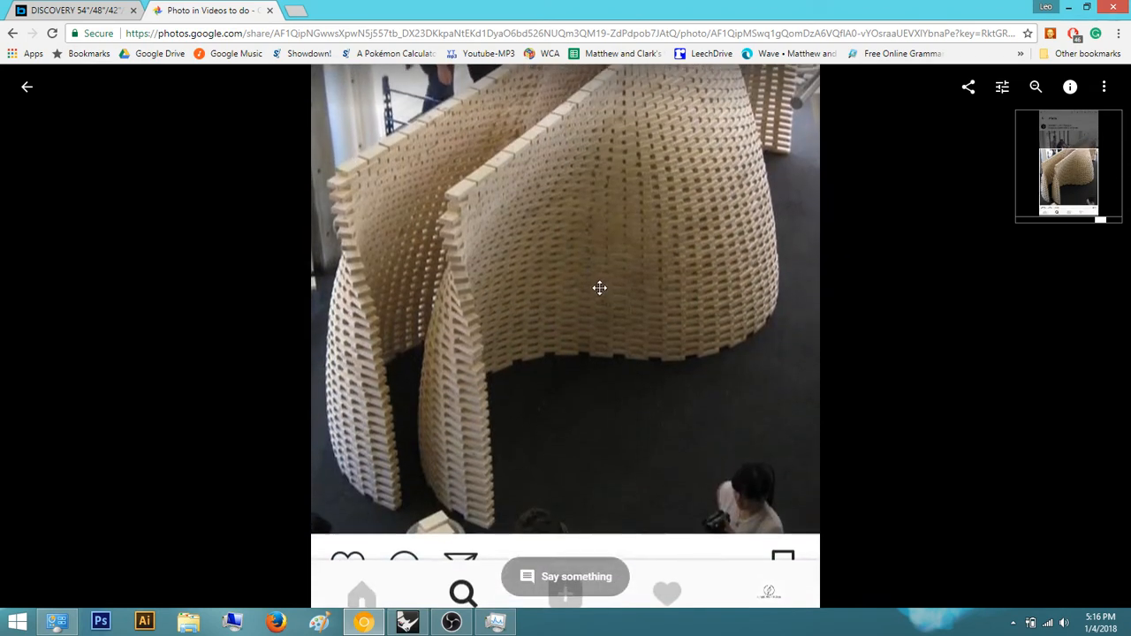
{"action": "left_click_drag", "start_coordinate": [599, 288], "coordinate": [583, 356]}
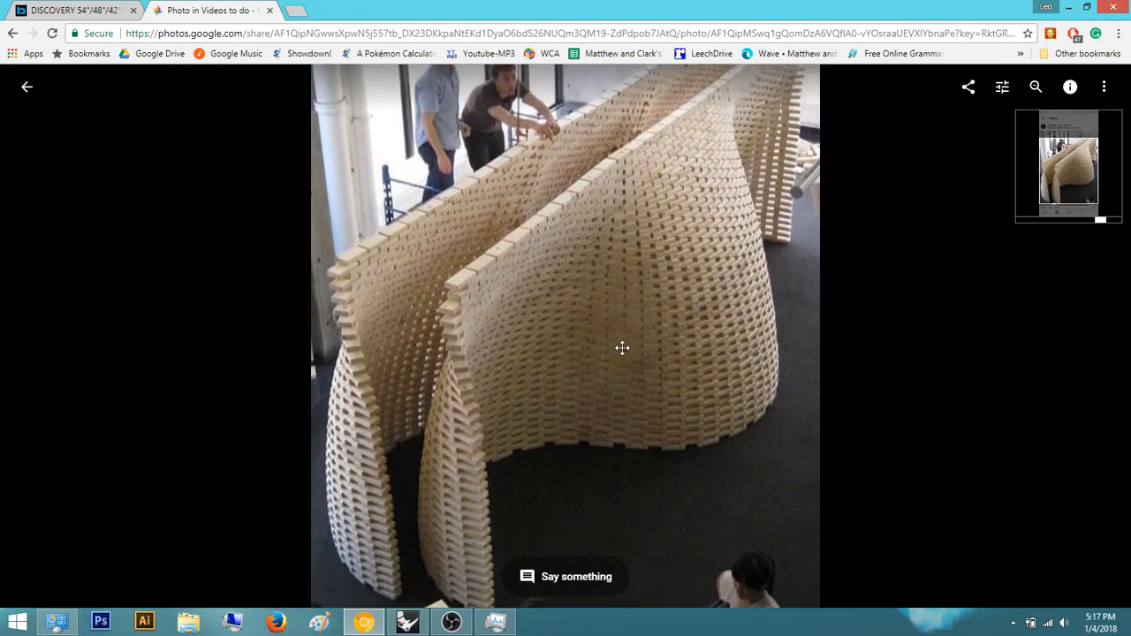
{"action": "mouse_move", "coordinate": [623, 348]}
{"action": "left_mouse_down"}
{"action": "mouse_move", "coordinate": [622, 317]}
{"action": "mouse_move", "coordinate": [621, 326]}
{"action": "left_mouse_up"}
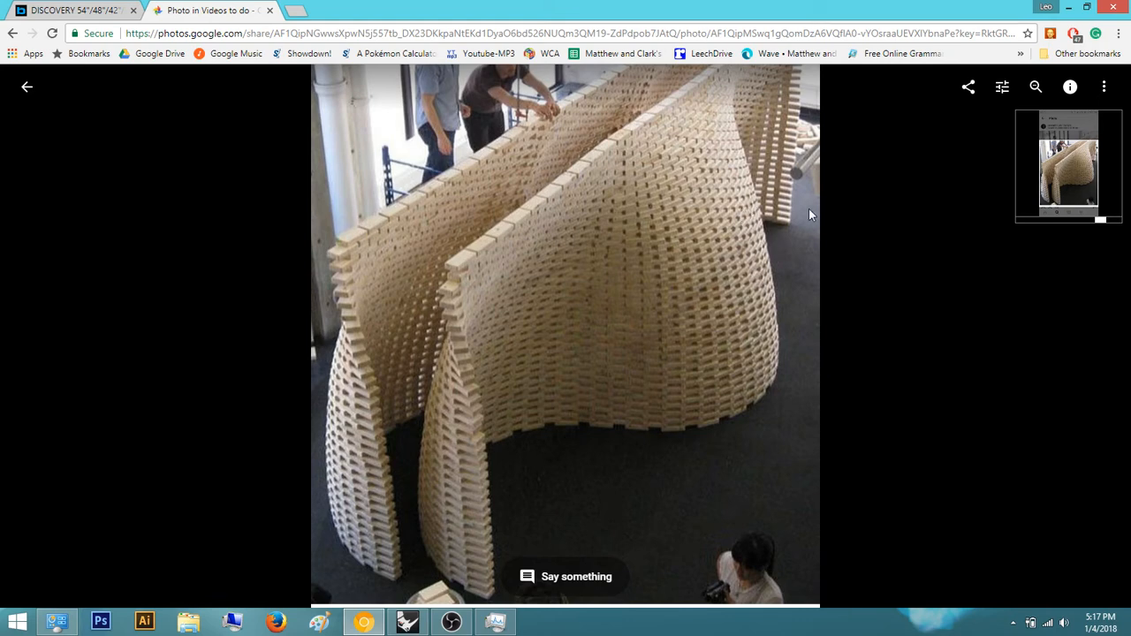
{"action": "scroll", "coordinate": [723, 136], "scroll_direction": "up", "scroll_amount": 5}
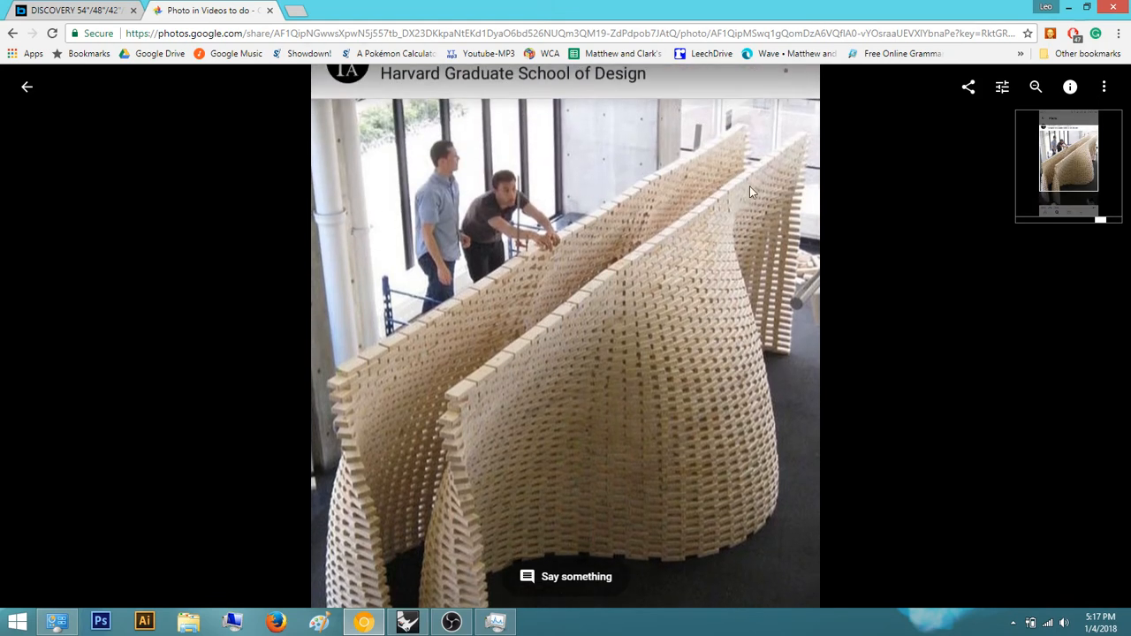
{"action": "scroll", "coordinate": [480, 425], "scroll_direction": "down", "scroll_amount": 3}
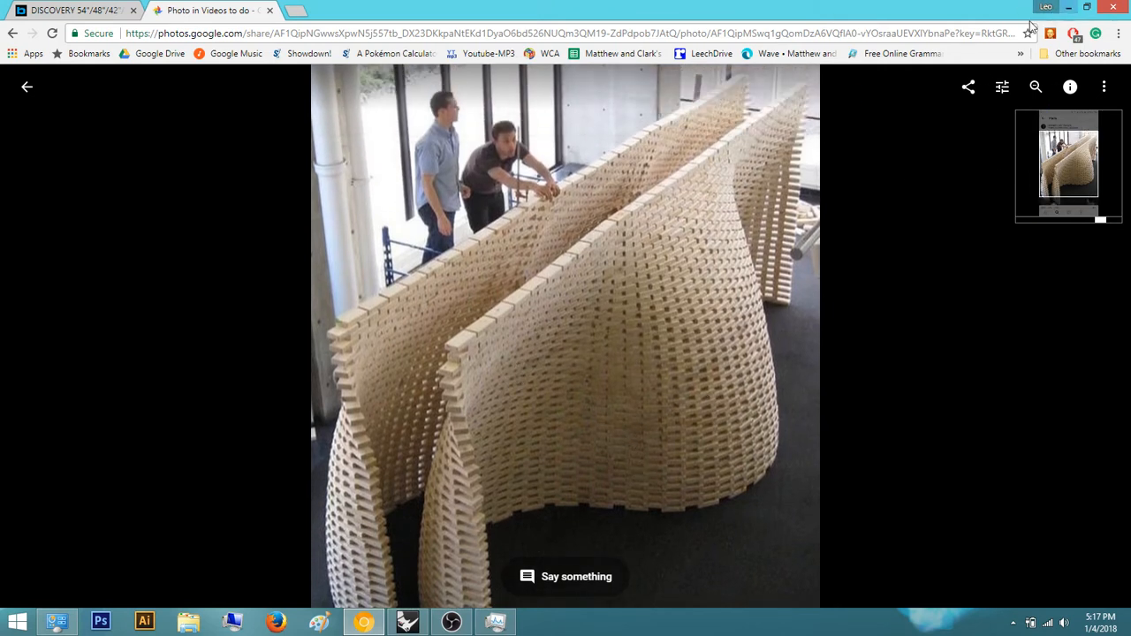
{"action": "left_click", "coordinate": [1068, 11]}
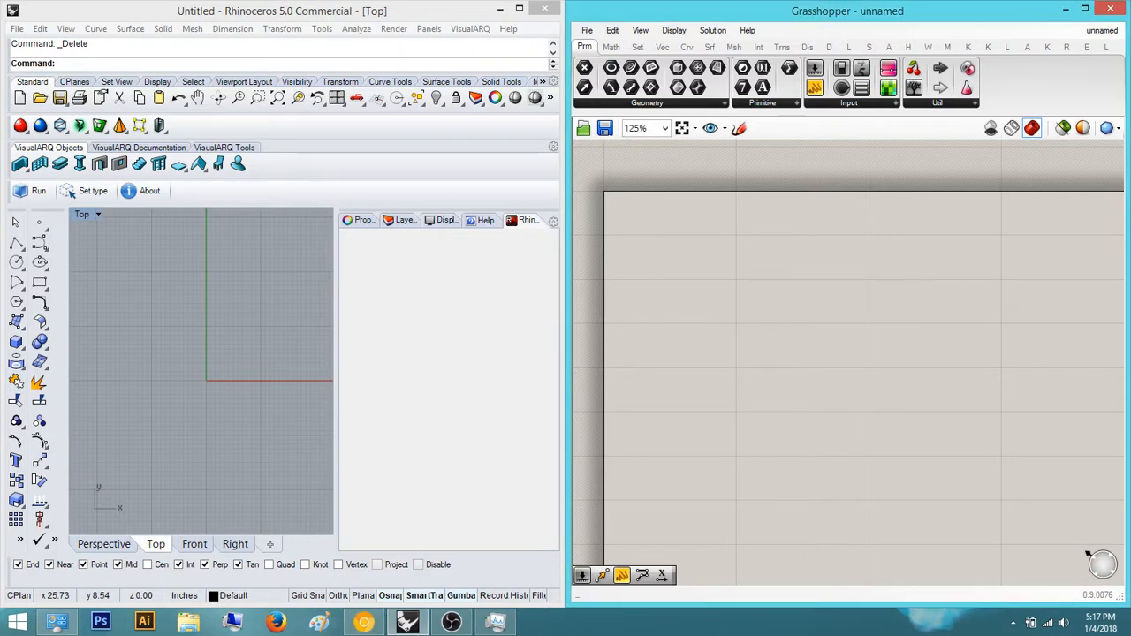
Look at the wall's base curve again in the reference photo in the browser.
{"action": "right_click_drag", "start_coordinate": [723, 294], "coordinate": [769, 287]}
{"action": "right_click_drag", "start_coordinate": [818, 320], "coordinate": [763, 319]}
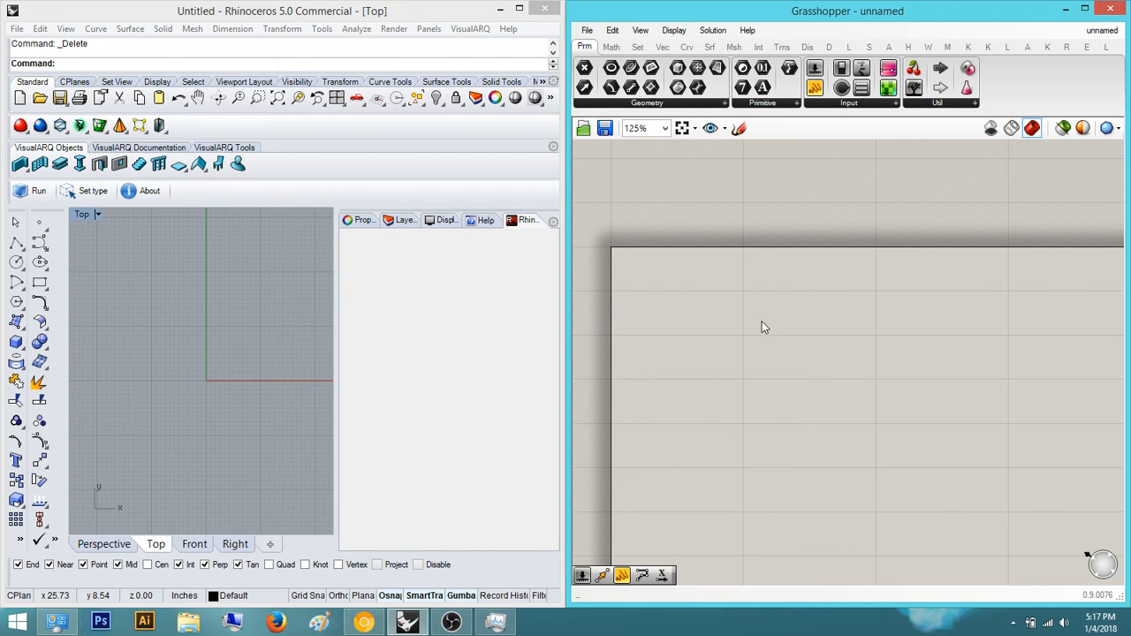
{"action": "right_click_drag", "start_coordinate": [182, 380], "coordinate": [151, 350]}
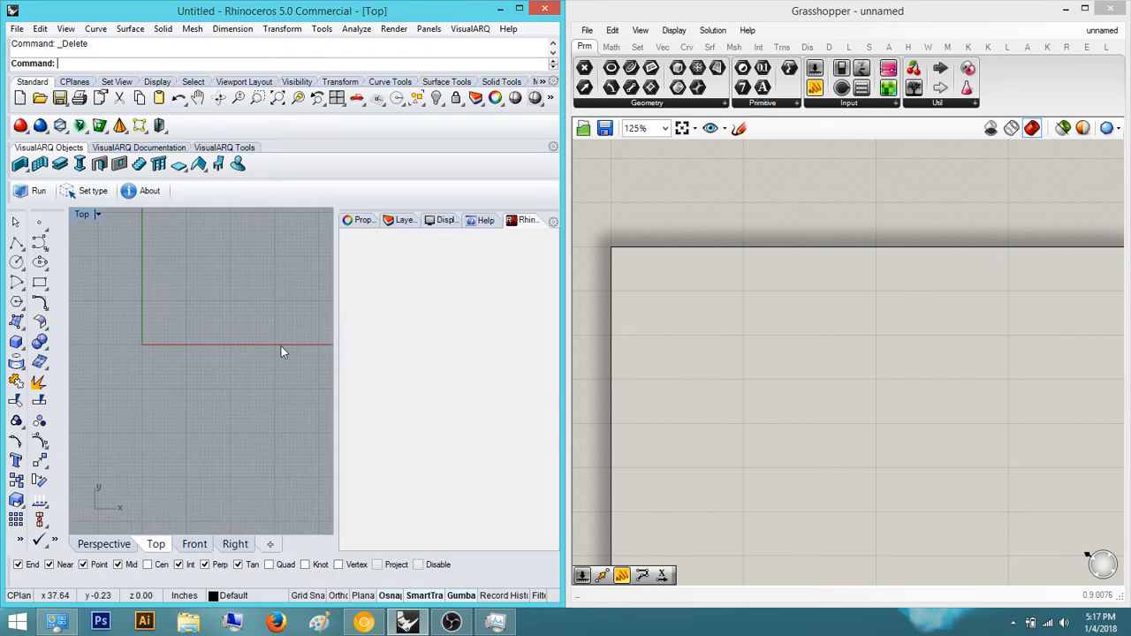
{"action": "left_click", "coordinate": [465, 575]}
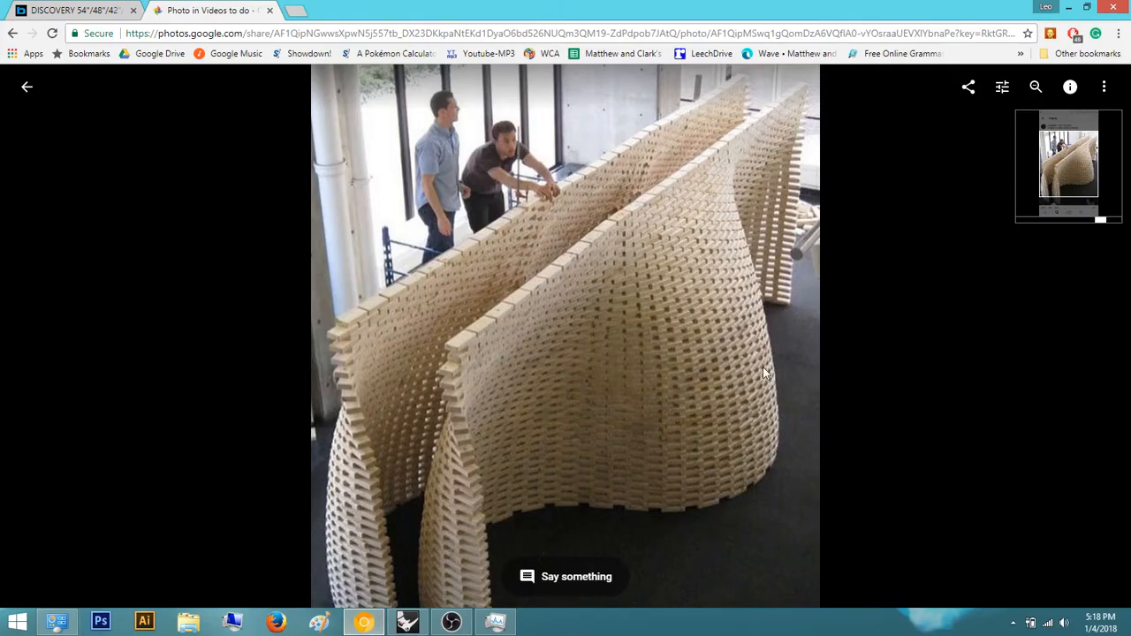
{"action": "scroll", "coordinate": [616, 462], "scroll_direction": "down", "scroll_amount": 3}
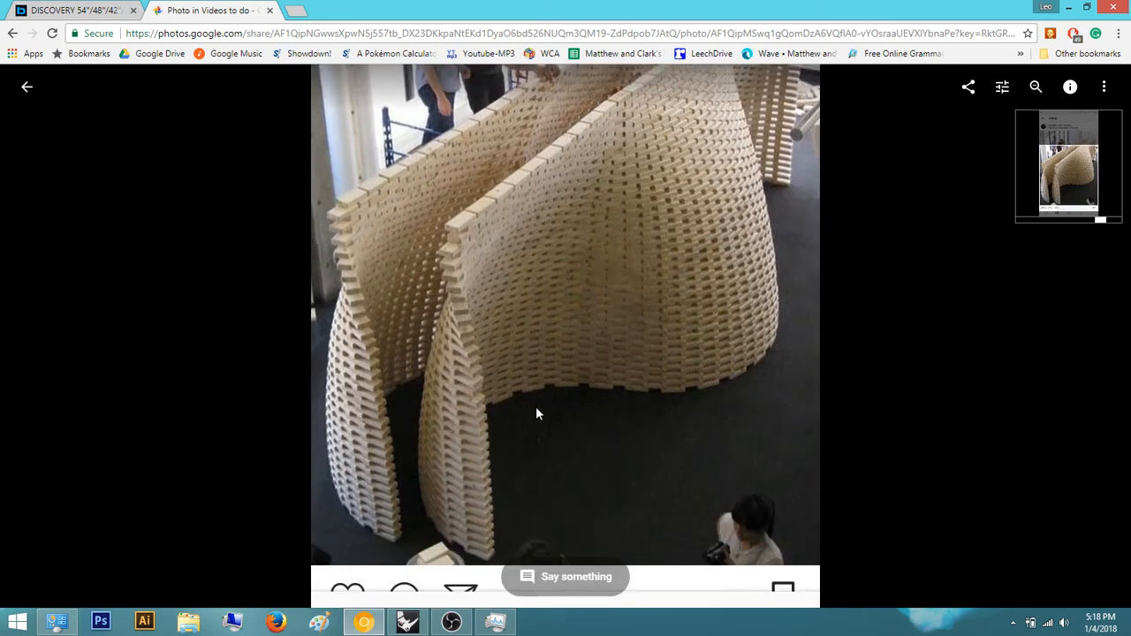
{"action": "left_click", "coordinate": [1068, 9]}
Add a Construct Point component to the Grasshopper canvas.
{"action": "mouse_move", "coordinate": [220, 348]}
{"action": "right_mouse_down"}
{"action": "mouse_move", "coordinate": [200, 381]}
{"action": "mouse_move", "coordinate": [232, 351]}
{"action": "right_mouse_up"}
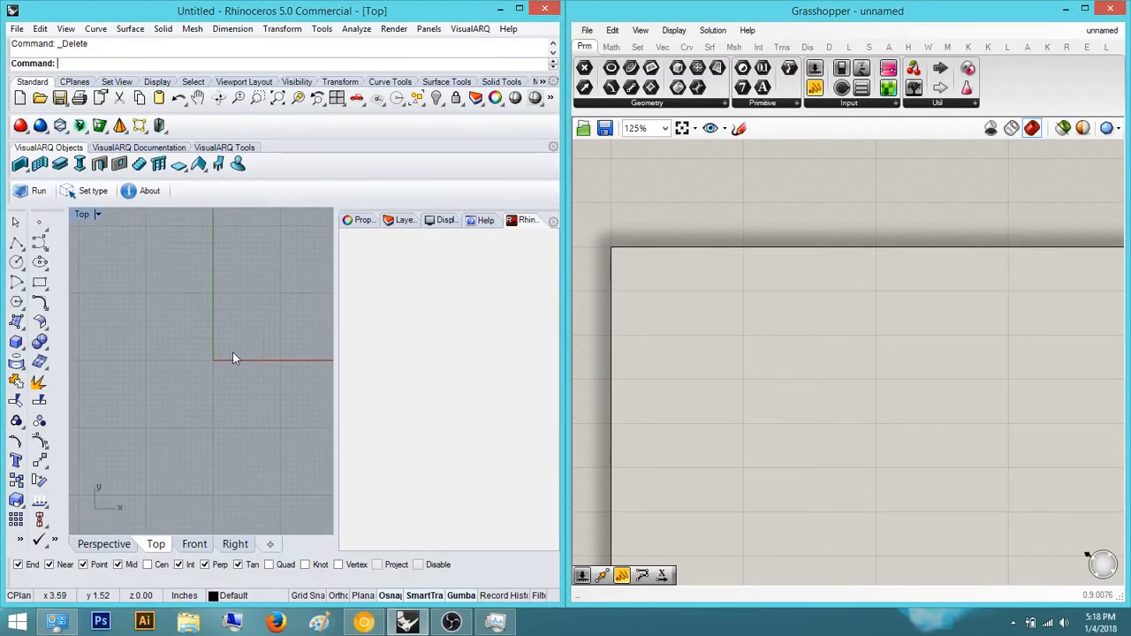
{"action": "scroll", "coordinate": [242, 360], "scroll_direction": "up", "scroll_amount": 8}
{"action": "right_click_drag", "start_coordinate": [739, 337], "coordinate": [702, 348]}
{"action": "double_click", "coordinate": [733, 308]}
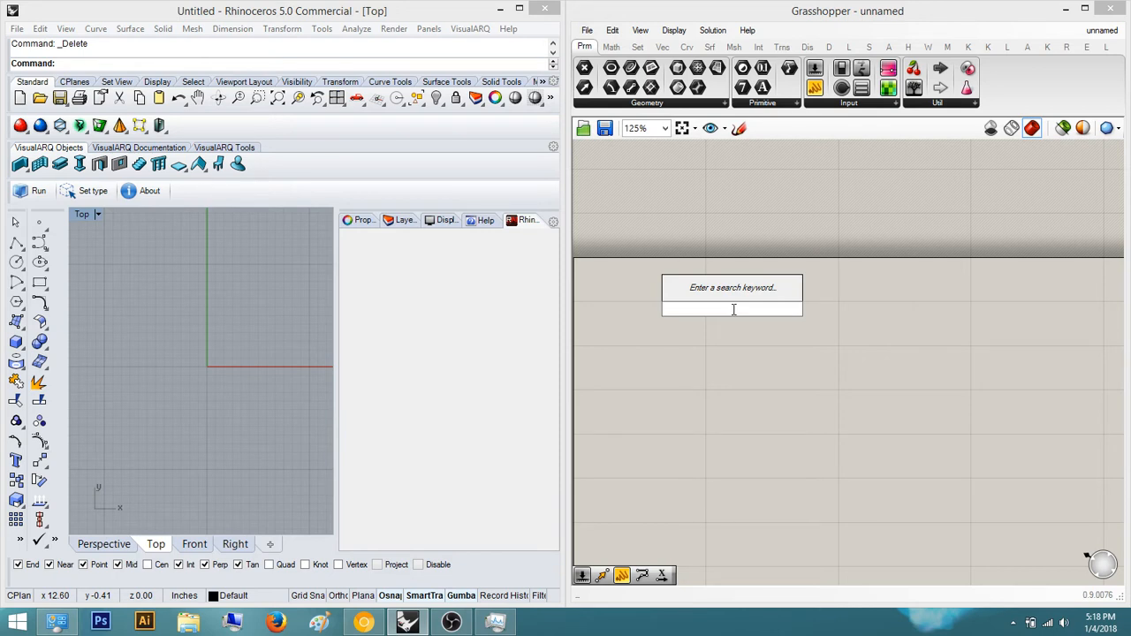
{"action": "type", "text": "contruct p"}
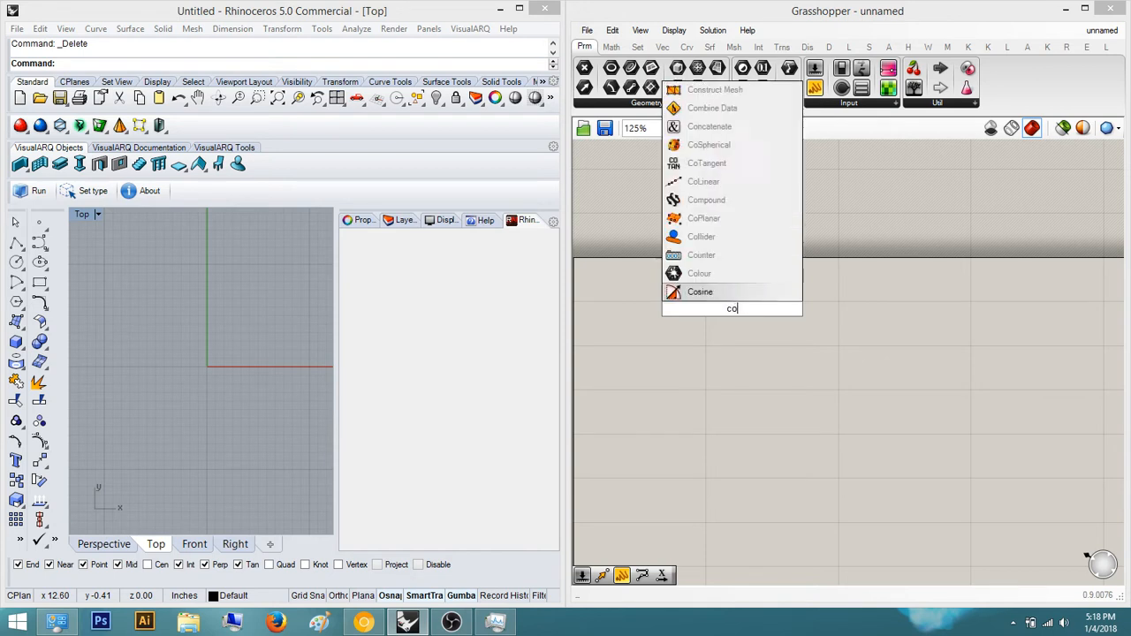
{"action": "key", "text": "BackSpace"}
{"action": "key", "text": "BackSpace"}
{"action": "key", "text": "BackSpace"}
{"action": "key", "text": "BackSpace"}
{"action": "key", "text": "BackSpace"}
{"action": "key", "text": "BackSpace"}
{"action": "key", "text": "BackSpace"}
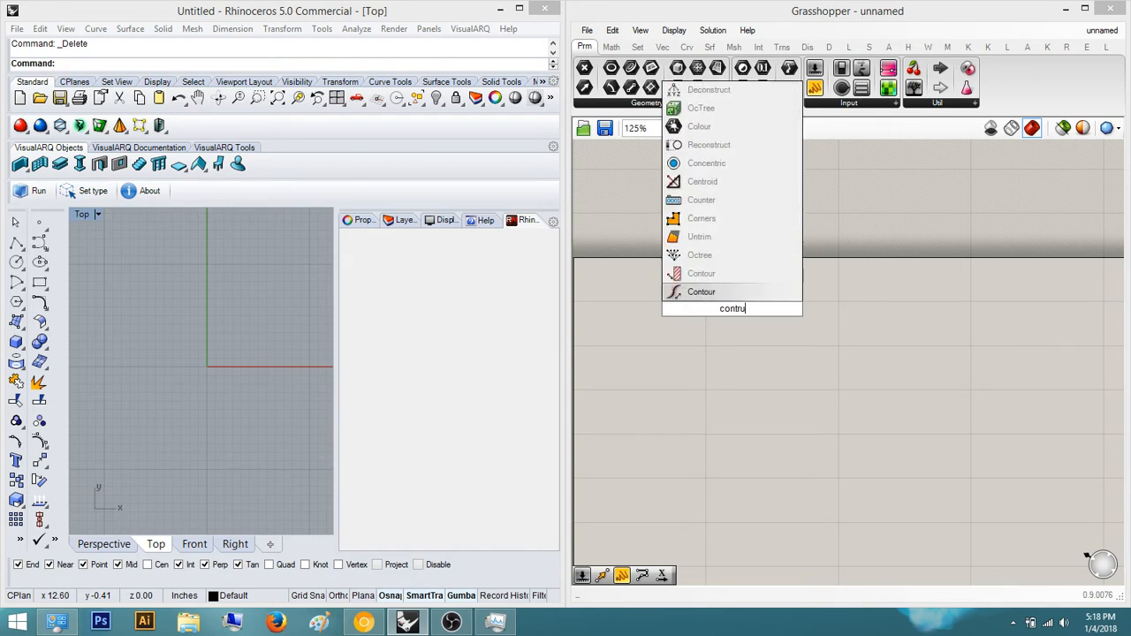
{"action": "type", "text": "struct point"}
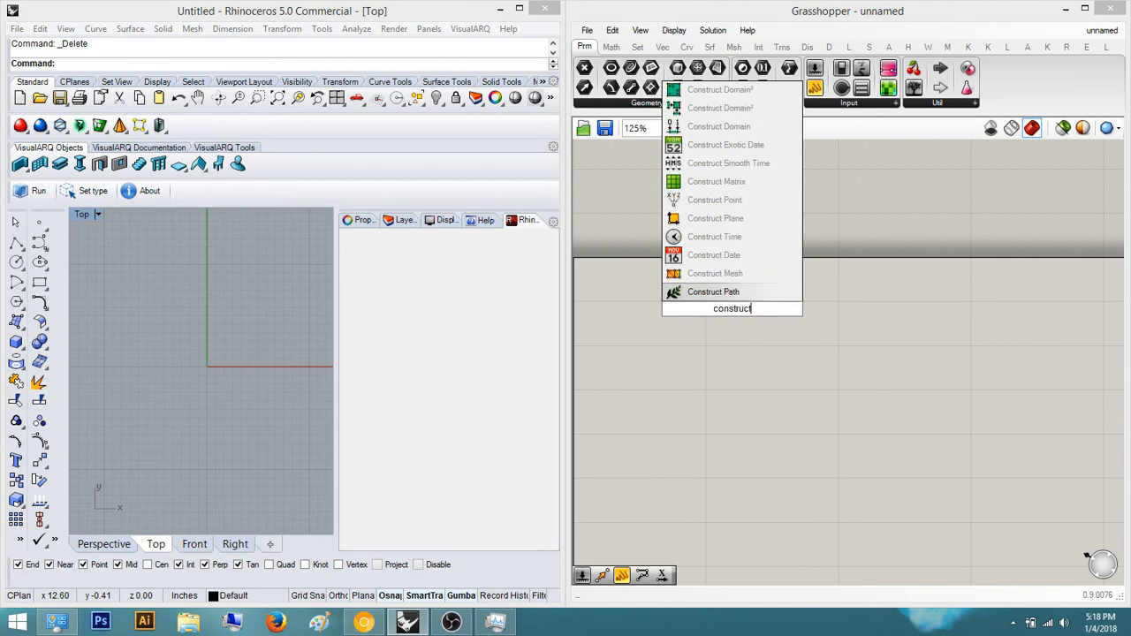
{"action": "key", "text": "Return"}
{"action": "scroll", "coordinate": [732, 310], "scroll_direction": "down", "scroll_amount": 2}
{"action": "right_click_drag", "start_coordinate": [711, 318], "coordinate": [677, 324]}
{"action": "scroll", "coordinate": [679, 324], "scroll_direction": "up", "scroll_amount": 1}
Reposition the Construct Point component on the canvas and deselect it.
{"action": "left_click_drag", "start_coordinate": [686, 323], "coordinate": [877, 337]}
{"action": "right_click_drag", "start_coordinate": [854, 375], "coordinate": [753, 381]}
{"action": "scroll", "coordinate": [754, 374], "scroll_direction": "up", "scroll_amount": 2}
{"action": "scroll", "coordinate": [797, 328], "scroll_direction": "down", "scroll_amount": 2}
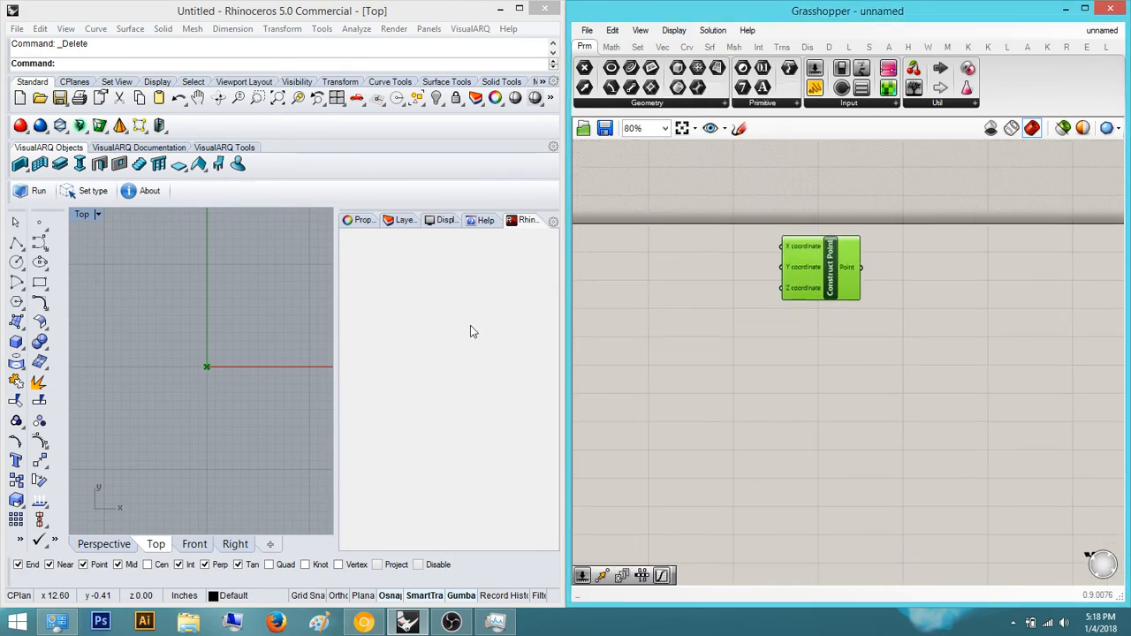
{"action": "left_click_drag", "start_coordinate": [826, 285], "coordinate": [785, 305]}
{"action": "scroll", "coordinate": [782, 302], "scroll_direction": "up", "scroll_amount": 1}
{"action": "right_click_drag", "start_coordinate": [782, 302], "coordinate": [843, 367]}
{"action": "left_click_drag", "start_coordinate": [857, 351], "coordinate": [799, 317]}
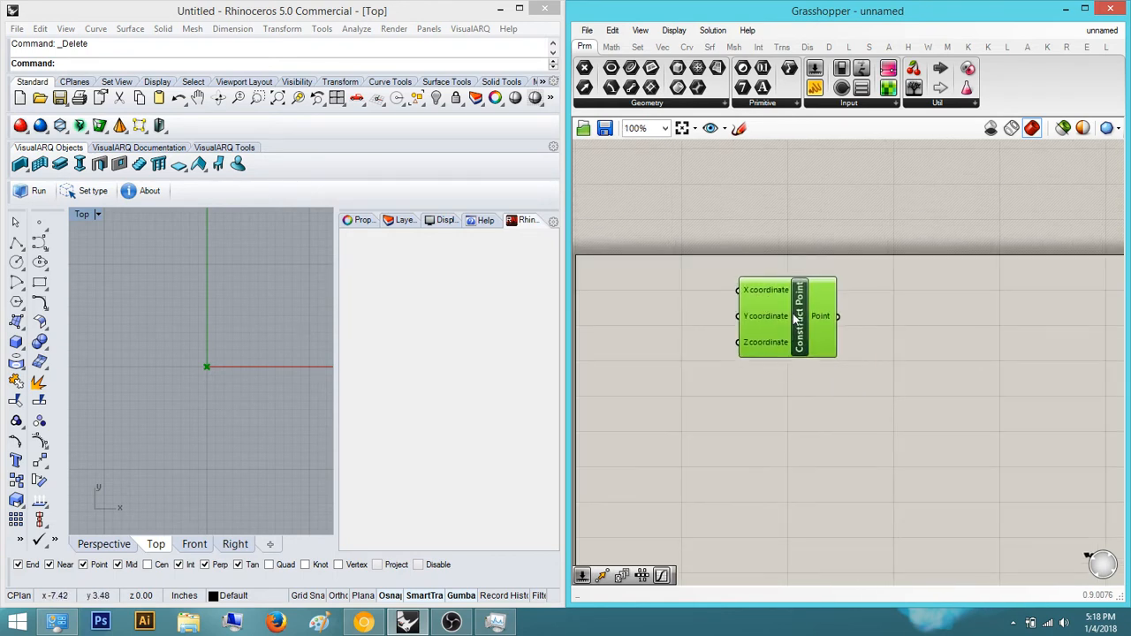
{"action": "left_click", "coordinate": [846, 306]}
{"action": "right_click_drag", "start_coordinate": [845, 306], "coordinate": [815, 302]}
{"action": "left_click_drag", "start_coordinate": [798, 320], "coordinate": [906, 340]}
{"action": "left_click", "coordinate": [972, 432]}
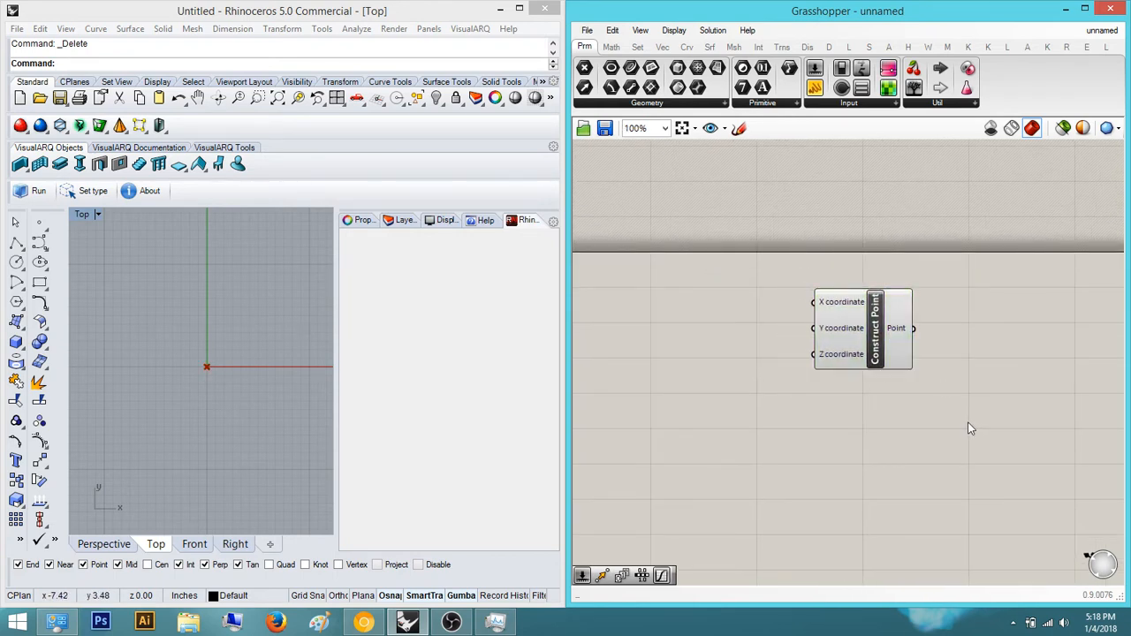
{"action": "right_click_drag", "start_coordinate": [856, 403], "coordinate": [821, 328]}
{"action": "scroll", "coordinate": [867, 304], "scroll_direction": "up", "scroll_amount": 1}
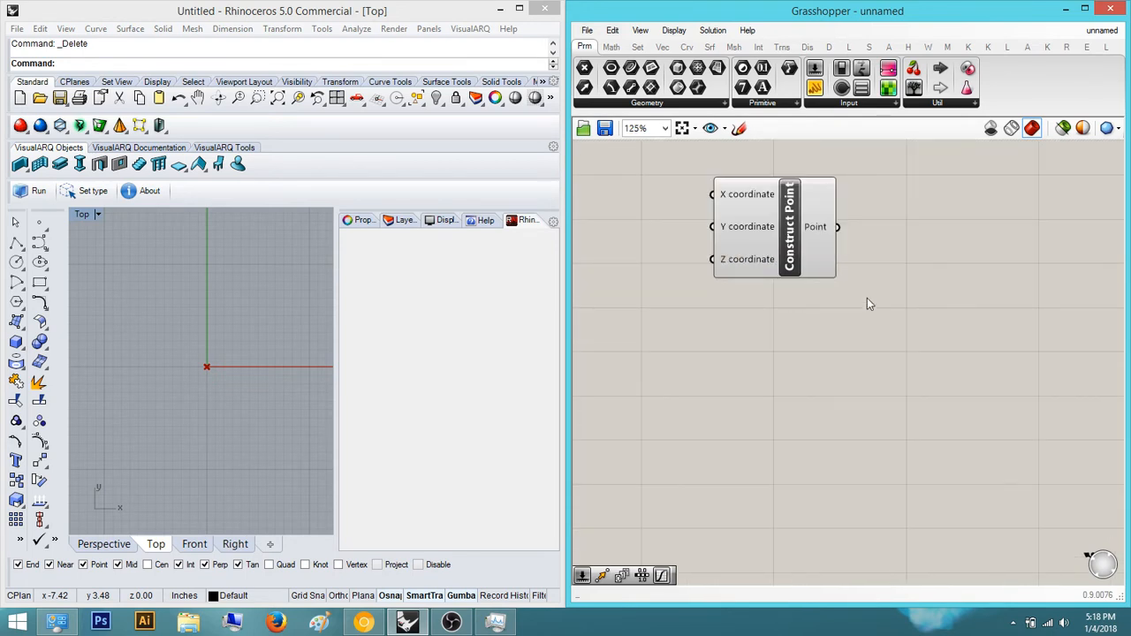
{"action": "scroll", "coordinate": [859, 298], "scroll_direction": "up", "scroll_amount": 3}
{"action": "left_click", "coordinate": [881, 343]}
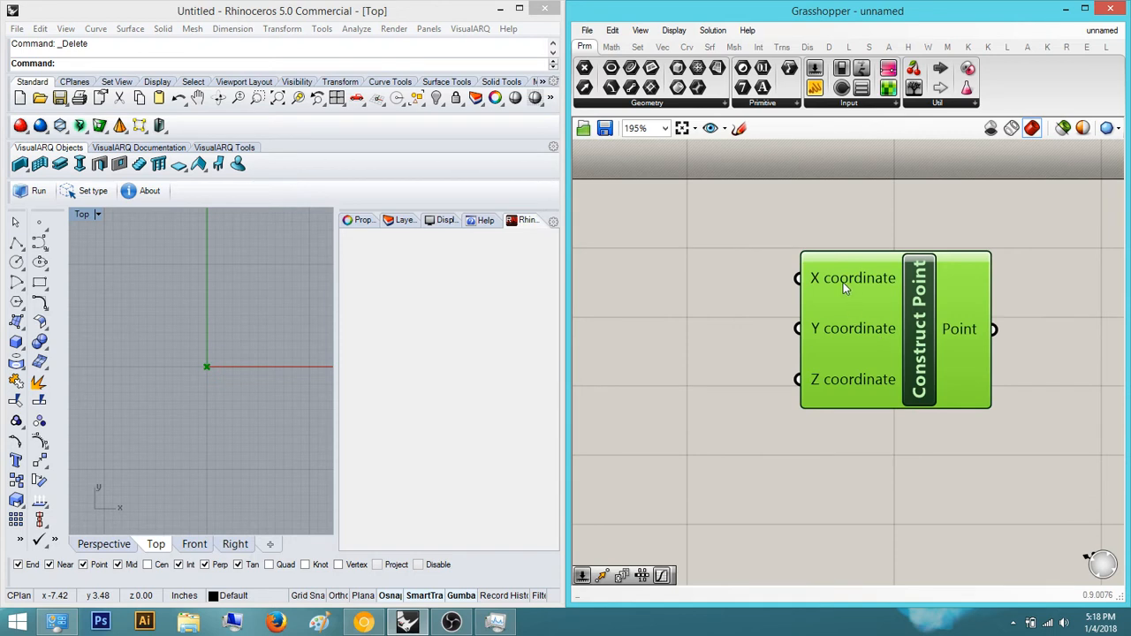
{"action": "right_click_drag", "start_coordinate": [959, 346], "coordinate": [833, 333]}
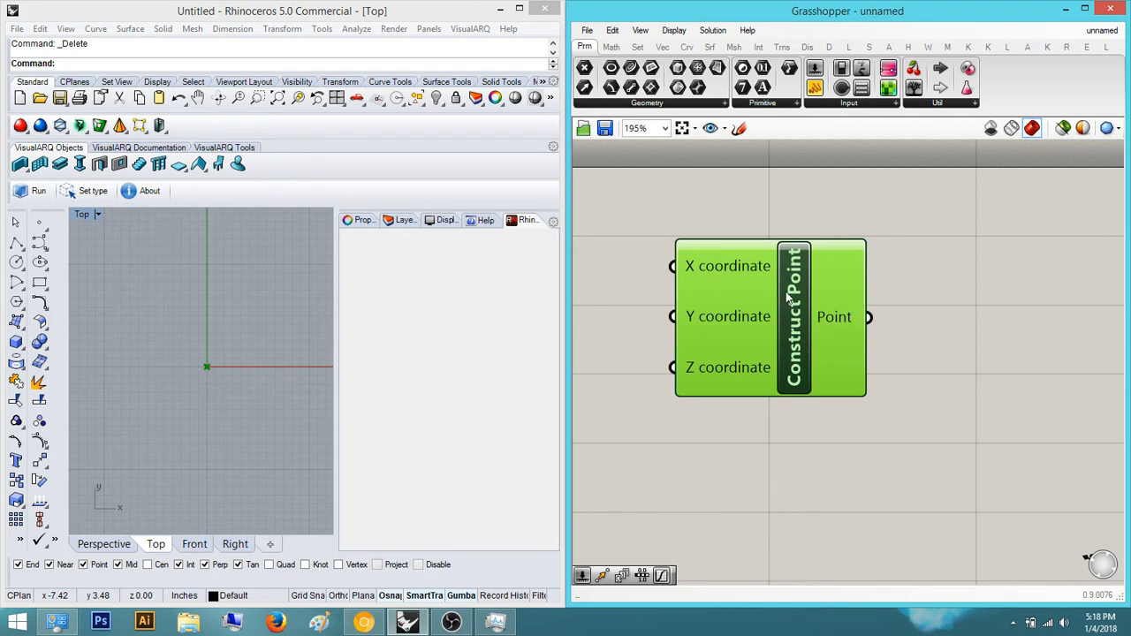
{"action": "left_click", "coordinate": [1055, 400]}
Add a Move component and connect the Point output of Construct Point to its Geometry input.
{"action": "right_click_drag", "start_coordinate": [970, 364], "coordinate": [866, 391]}
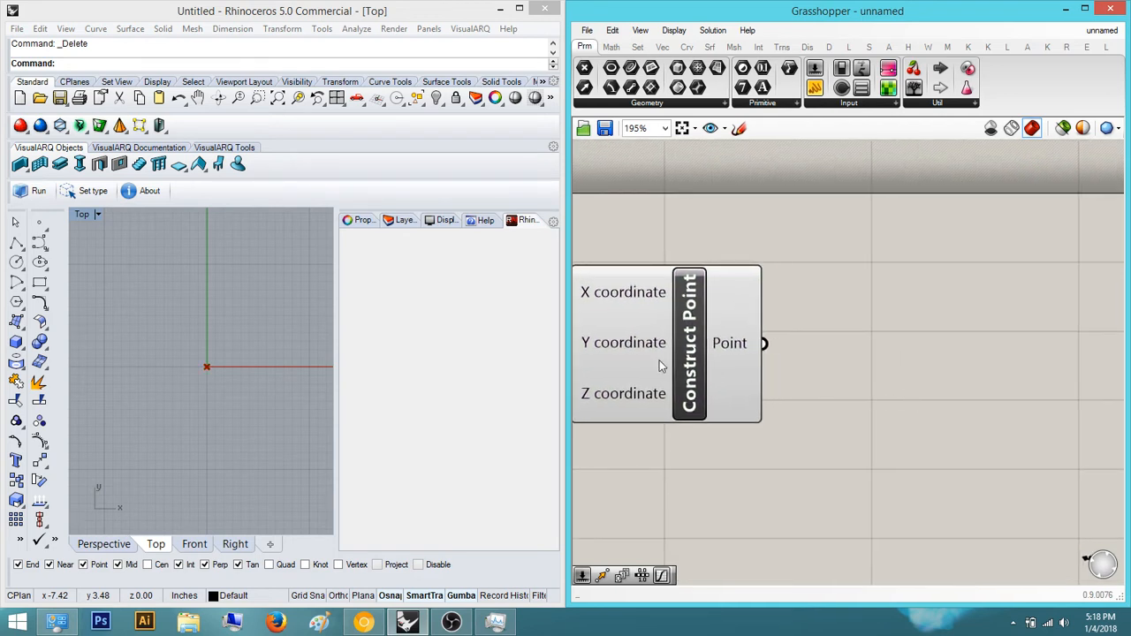
{"action": "double_click", "coordinate": [879, 332]}
{"action": "type", "text": "move"}
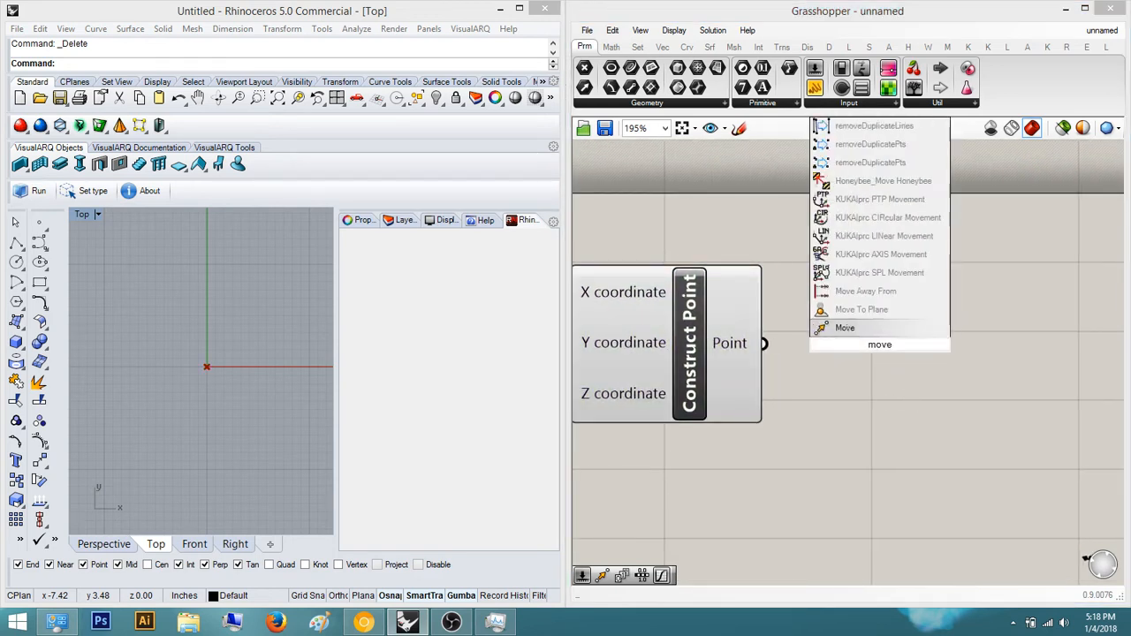
{"action": "key", "text": "Return"}
{"action": "scroll", "coordinate": [832, 329], "scroll_direction": "down", "scroll_amount": 2}
{"action": "right_click_drag", "start_coordinate": [832, 328], "coordinate": [791, 314]}
{"action": "left_click_drag", "start_coordinate": [793, 325], "coordinate": [747, 324]}
Add a Unit X component and connect its Unit vector output to the Motion input of Move.
{"action": "double_click", "coordinate": [814, 477]}
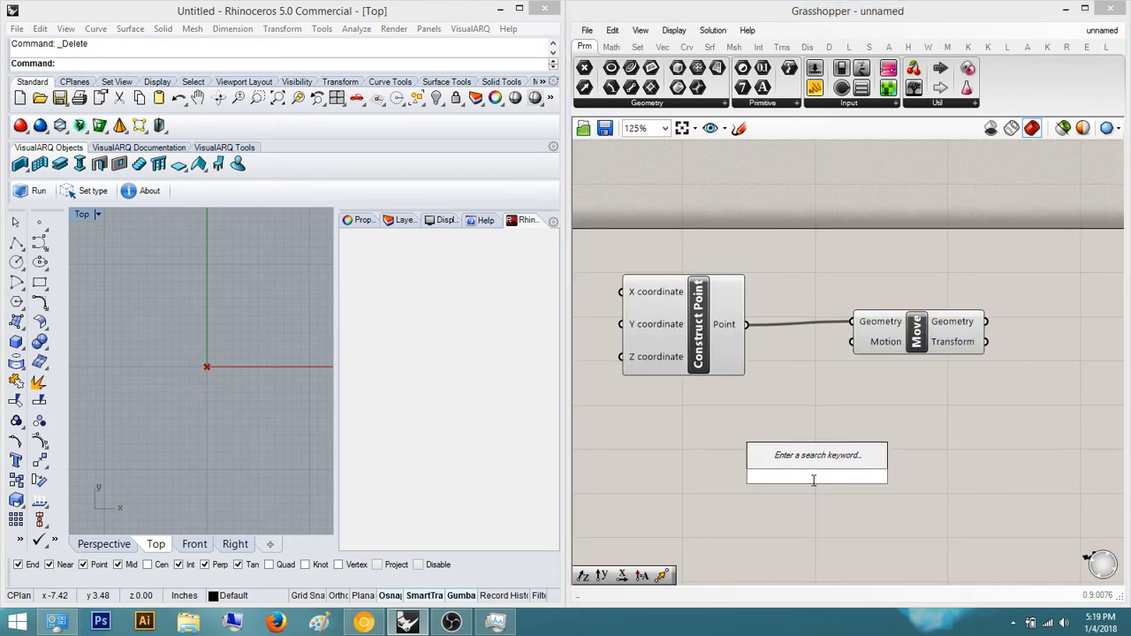
{"action": "type", "text": "unit x"}
{"action": "key", "text": "Return"}
{"action": "left_click_drag", "start_coordinate": [813, 487], "coordinate": [848, 346]}
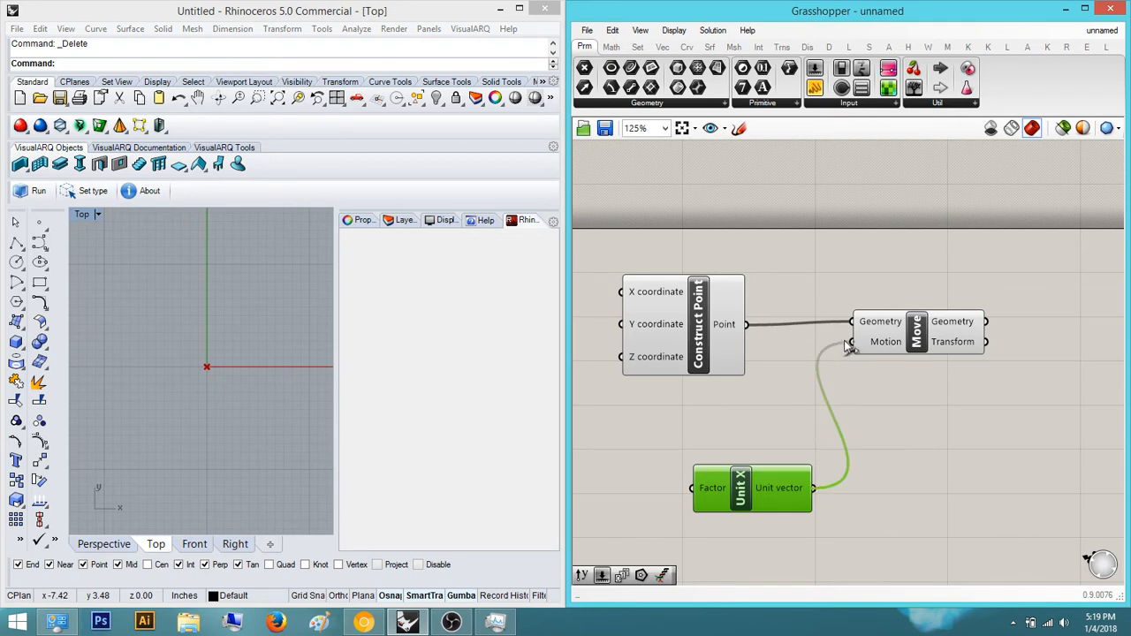
Add a Series component and connect its Series output to the Factor input of Unit X.
{"action": "right_click_drag", "start_coordinate": [612, 567], "coordinate": [692, 516]}
{"action": "double_click", "coordinate": [688, 527]}
{"action": "type", "text": "ser"}
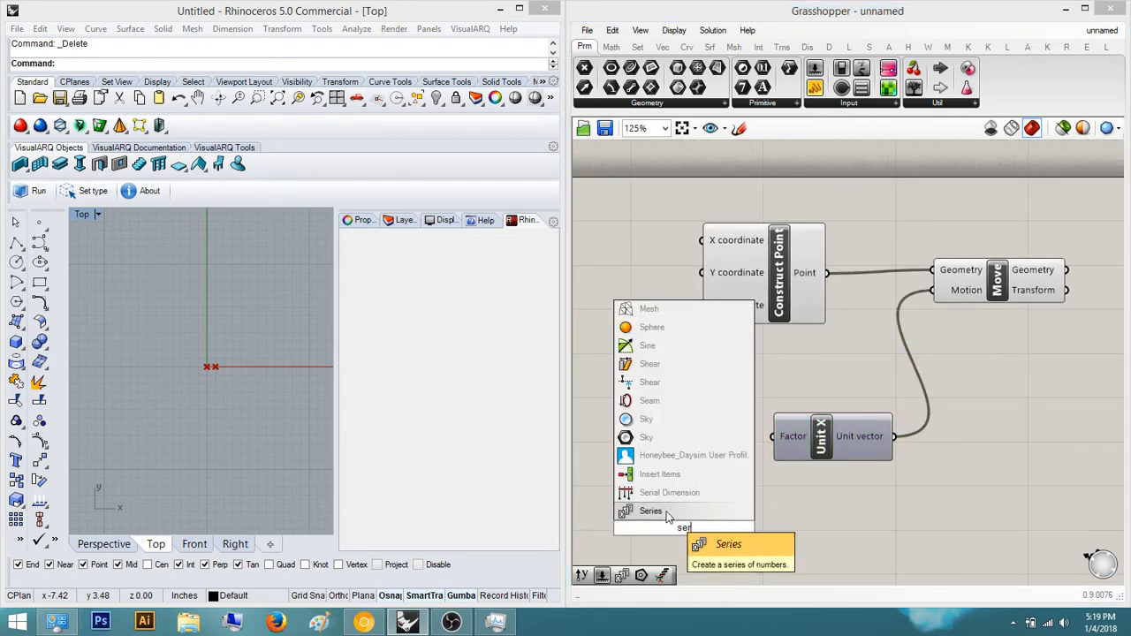
{"action": "key", "text": "Return"}
{"action": "left_click_drag", "start_coordinate": [735, 528], "coordinate": [773, 436]}
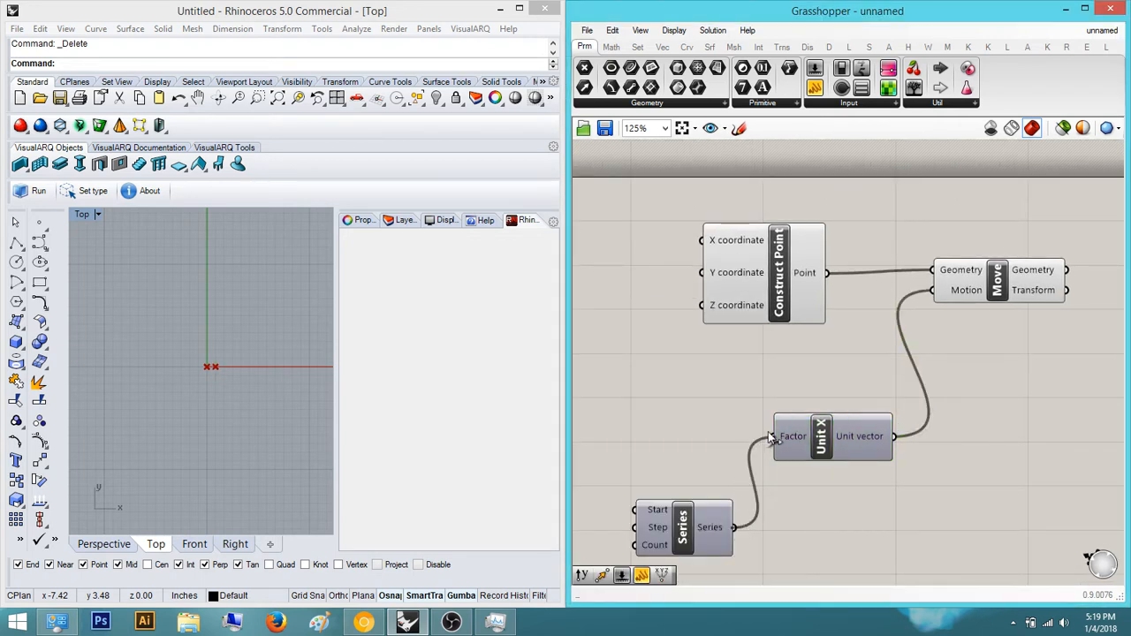
Review the Construct Point, Series, Unit X and Move components and the points they produce along the X axis.
{"action": "left_click", "coordinate": [865, 422]}
{"action": "right_click_drag", "start_coordinate": [781, 503], "coordinate": [855, 489]}
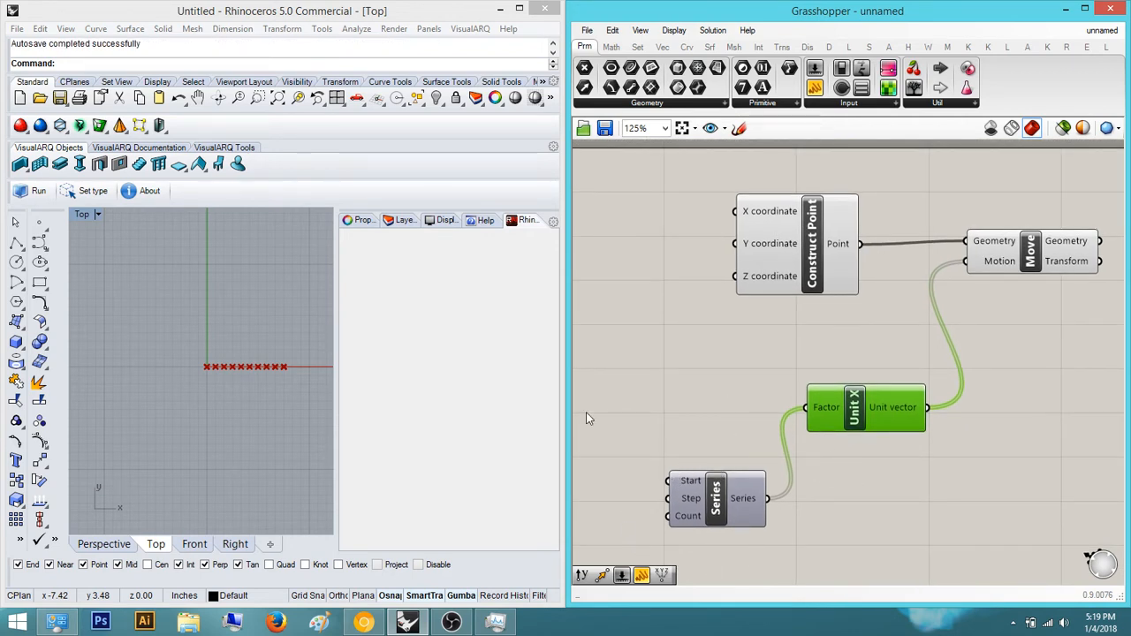
{"action": "left_click", "coordinate": [922, 478]}
{"action": "right_click_drag", "start_coordinate": [1041, 527], "coordinate": [1025, 547]}
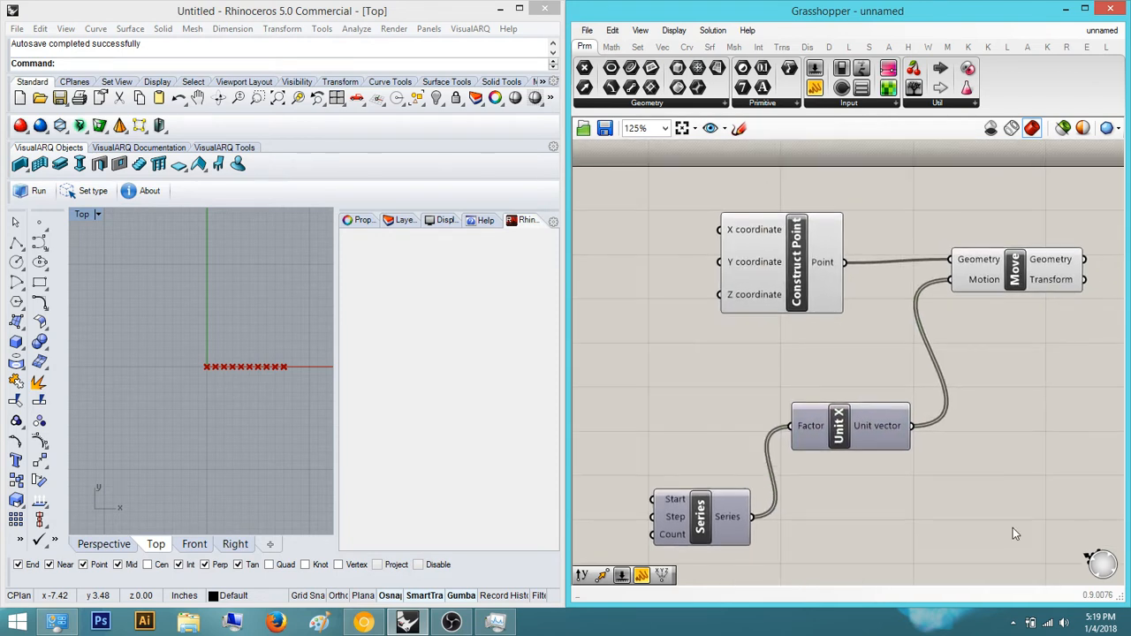
{"action": "left_click", "coordinate": [850, 419]}
{"action": "left_click", "coordinate": [1003, 298]}
{"action": "right_click_drag", "start_coordinate": [886, 431], "coordinate": [914, 412]}
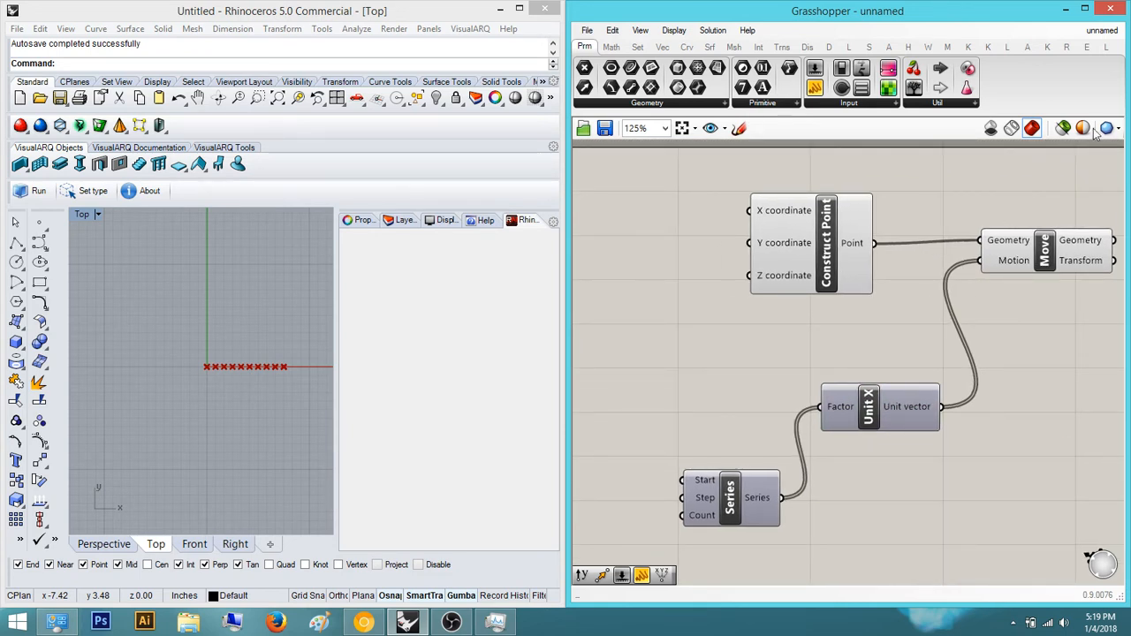
{"action": "right_click_drag", "start_coordinate": [889, 404], "coordinate": [891, 396]}
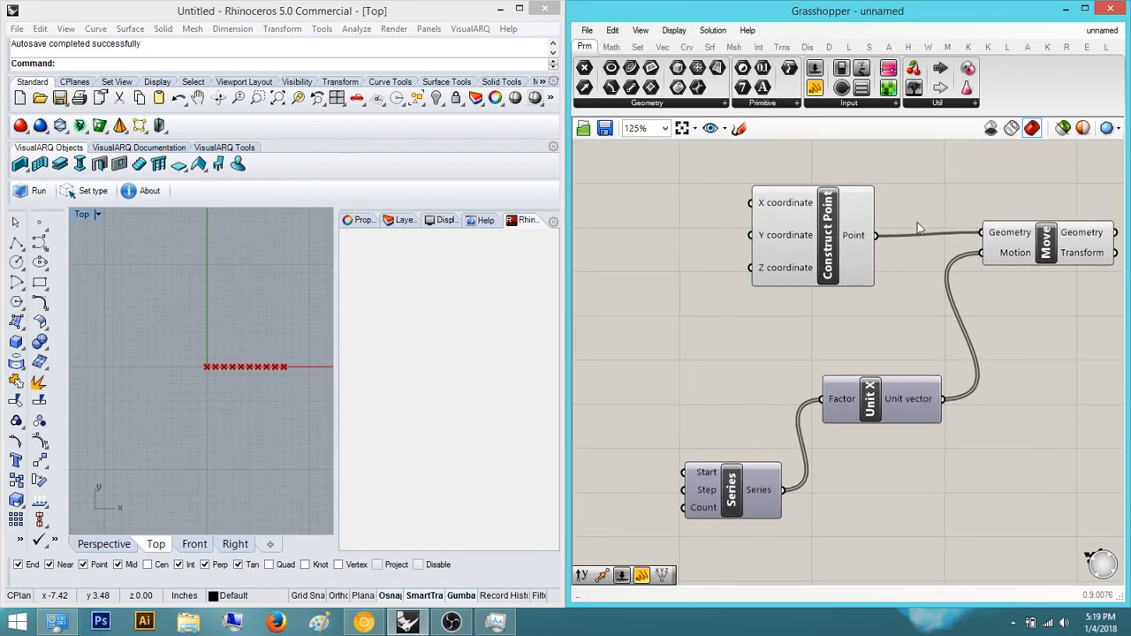
{"action": "left_click", "coordinate": [843, 236]}
{"action": "left_click", "coordinate": [1046, 254]}
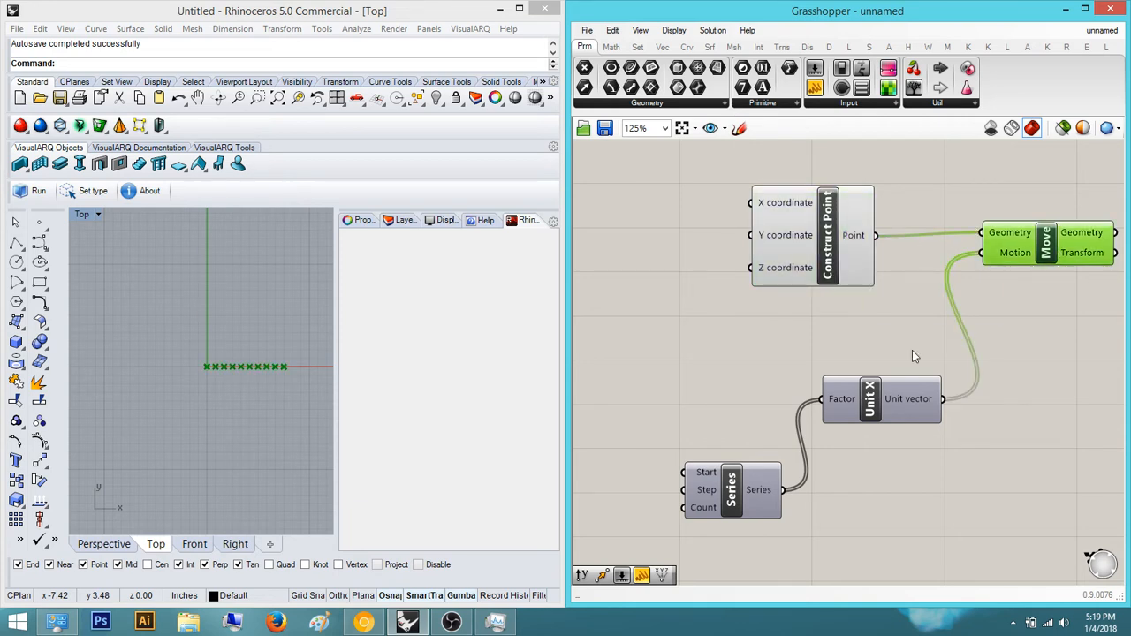
Examine how the Unit X, Series, Construct Point and Move components each contribute to the row of points.
{"action": "left_click", "coordinate": [870, 398]}
{"action": "left_click", "coordinate": [716, 494]}
{"action": "right_click_drag", "start_coordinate": [893, 305], "coordinate": [828, 364]}
{"action": "left_click", "coordinate": [778, 305]}
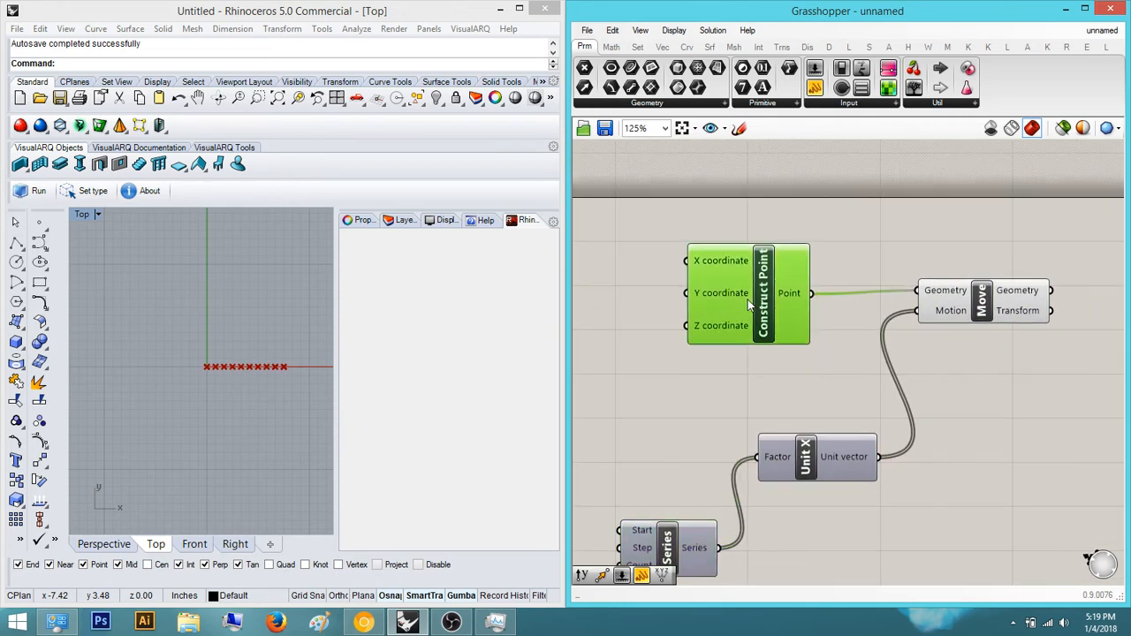
{"action": "left_click", "coordinate": [965, 298]}
{"action": "scroll", "coordinate": [798, 371], "scroll_direction": "down", "scroll_amount": 2}
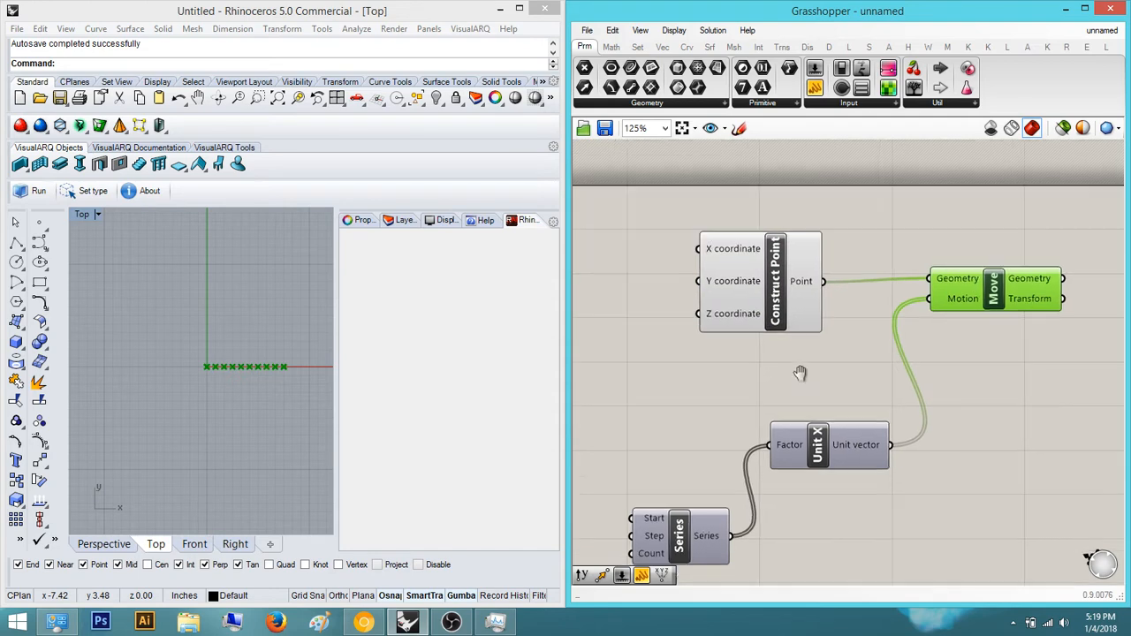
{"action": "left_click", "coordinate": [844, 425]}
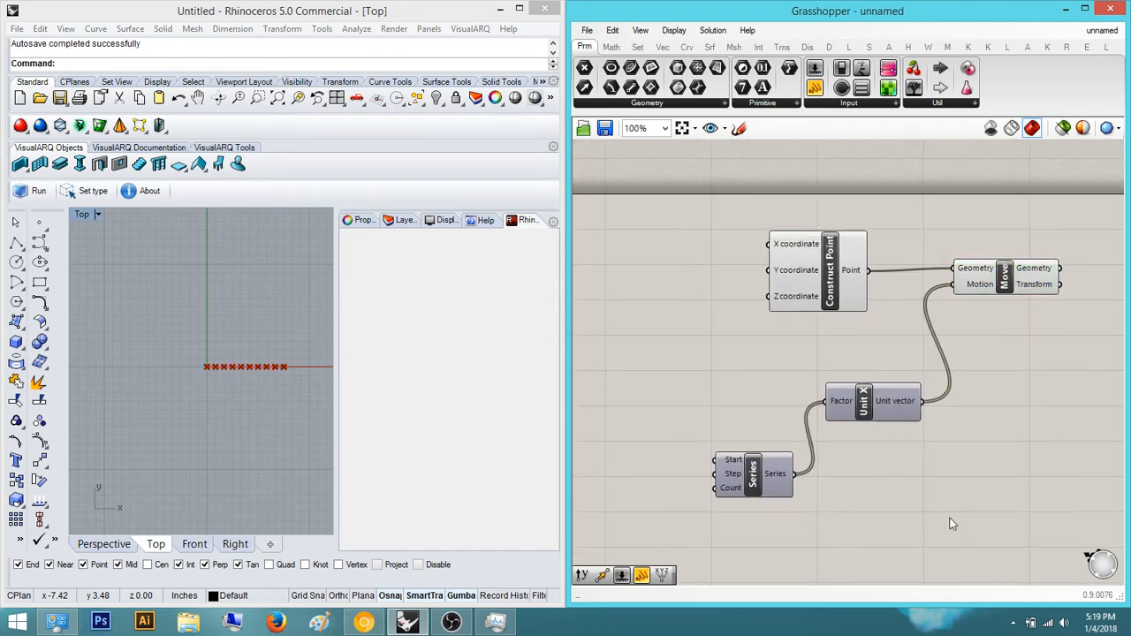
{"action": "left_click_drag", "start_coordinate": [954, 526], "coordinate": [730, 383]}
{"action": "right_click_drag", "start_coordinate": [974, 360], "coordinate": [962, 368]}
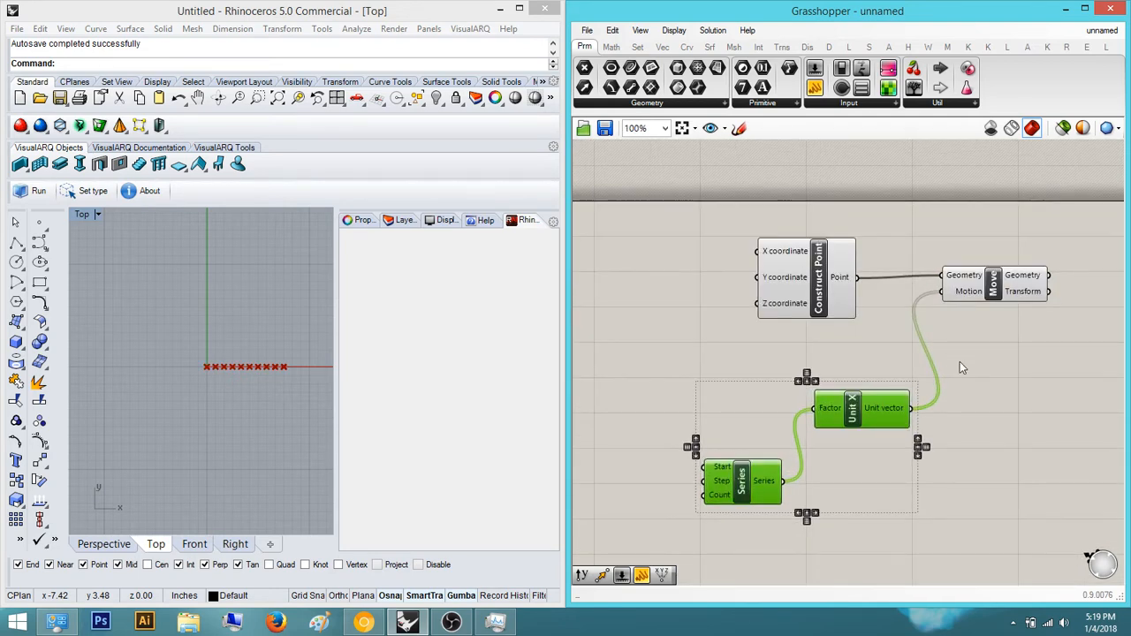
Delete the Move and Unit X components, keeping Series and Construct Point.
{"action": "left_click", "coordinate": [960, 480]}
{"action": "left_click_drag", "start_coordinate": [1013, 489], "coordinate": [901, 214]}
{"action": "scroll", "coordinate": [995, 405], "scroll_direction": "down", "scroll_amount": 2}
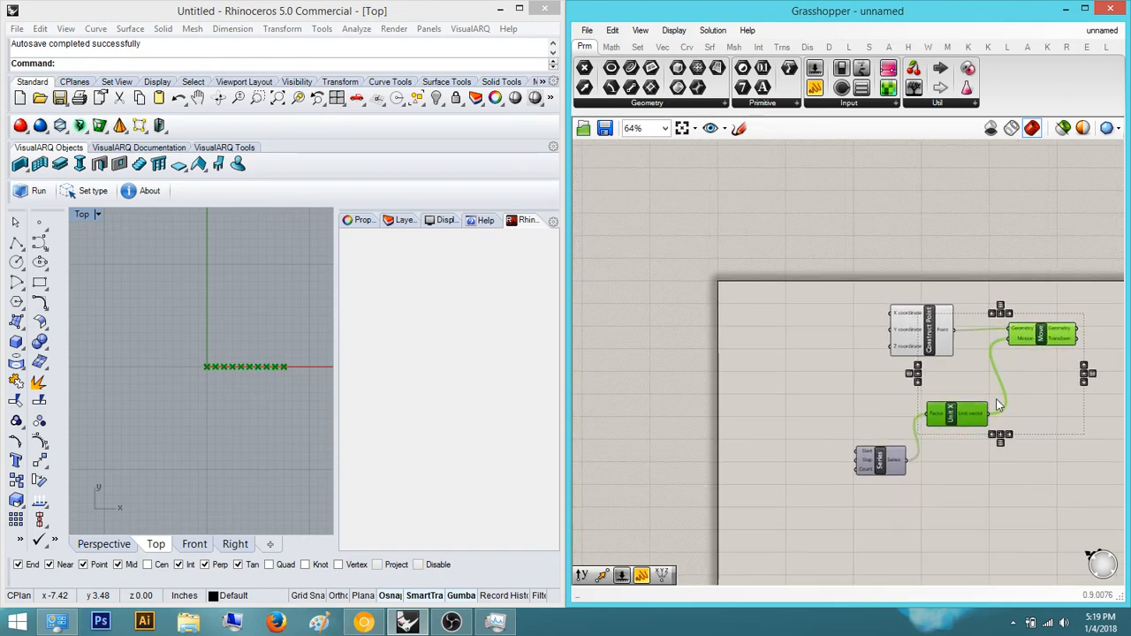
{"action": "key", "text": "Delete"}
Connect the Series output to the X coordinate input of Construct Point and place Series farther from it.
{"action": "left_click", "coordinate": [880, 460]}
{"action": "scroll", "coordinate": [848, 371], "scroll_direction": "up", "scroll_amount": 4}
{"action": "left_click_drag", "start_coordinate": [840, 357], "coordinate": [915, 300]}
{"action": "right_click_drag", "start_coordinate": [219, 373], "coordinate": [198, 324]}
{"action": "scroll", "coordinate": [232, 339], "scroll_direction": "up", "scroll_amount": 8}
{"action": "scroll", "coordinate": [228, 322], "scroll_direction": "down", "scroll_amount": 4}
{"action": "right_click_drag", "start_coordinate": [835, 365], "coordinate": [736, 350]}
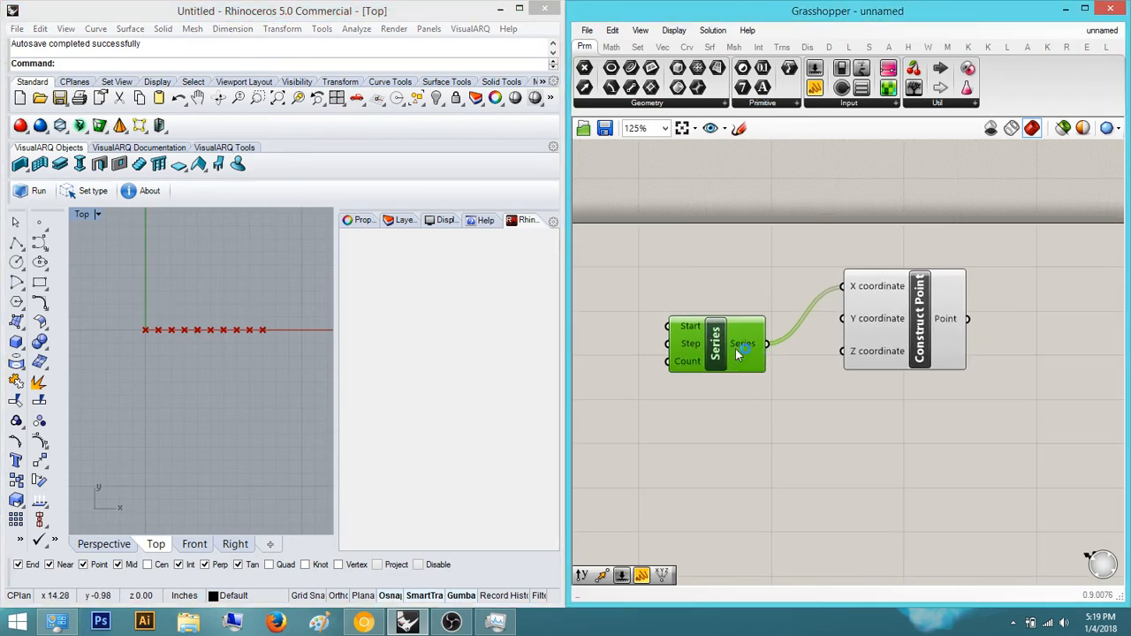
{"action": "left_click_drag", "start_coordinate": [736, 350], "coordinate": [654, 310]}
Shift the Series and Construct Point components together to a new place on the canvas.
{"action": "left_click", "coordinate": [691, 341]}
{"action": "right_click_drag", "start_coordinate": [700, 341], "coordinate": [751, 341]}
{"action": "scroll", "coordinate": [770, 352], "scroll_direction": "down", "scroll_amount": 2}
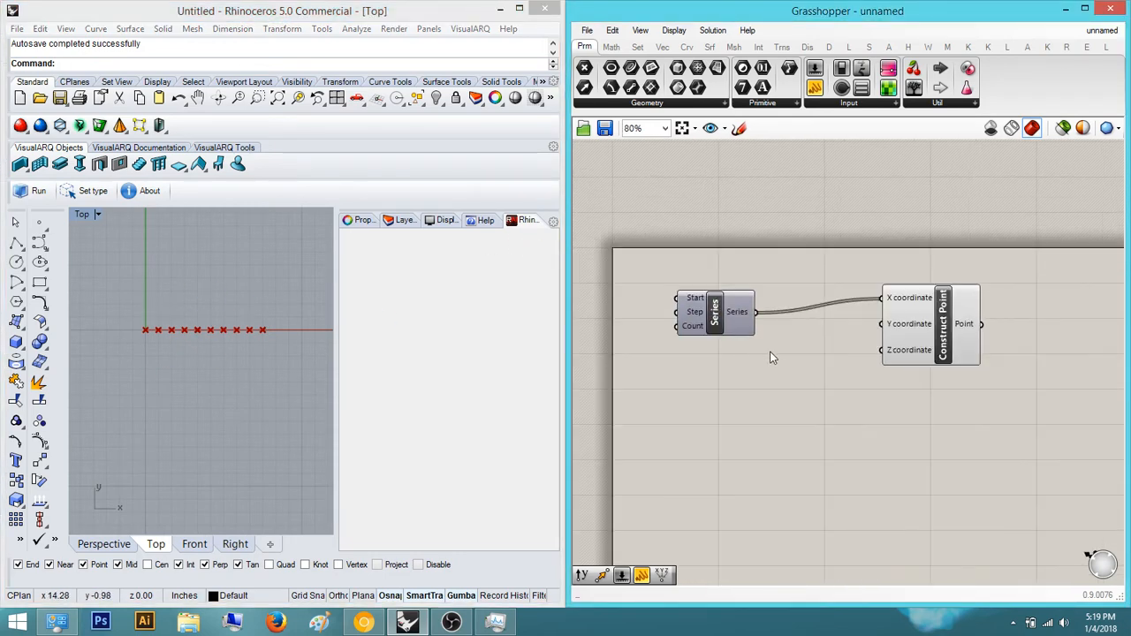
{"action": "scroll", "coordinate": [769, 352], "scroll_direction": "down", "scroll_amount": 1}
{"action": "right_click", "coordinate": [750, 324]}
{"action": "left_click_drag", "start_coordinate": [949, 436], "coordinate": [749, 328]}
{"action": "right_click_drag", "start_coordinate": [843, 341], "coordinate": [771, 343]}
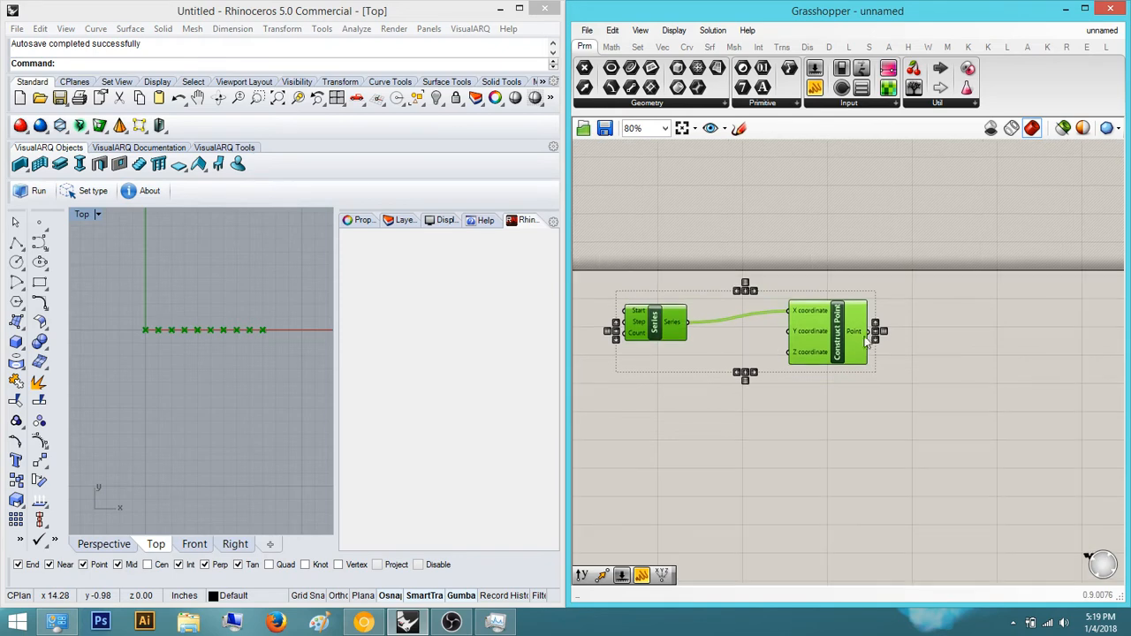
{"action": "left_click_drag", "start_coordinate": [861, 345], "coordinate": [886, 373]}
{"action": "left_click", "coordinate": [933, 318]}
{"action": "right_click_drag", "start_coordinate": [934, 308], "coordinate": [916, 197]}
{"action": "scroll", "coordinate": [850, 237], "scroll_direction": "up", "scroll_amount": 1}
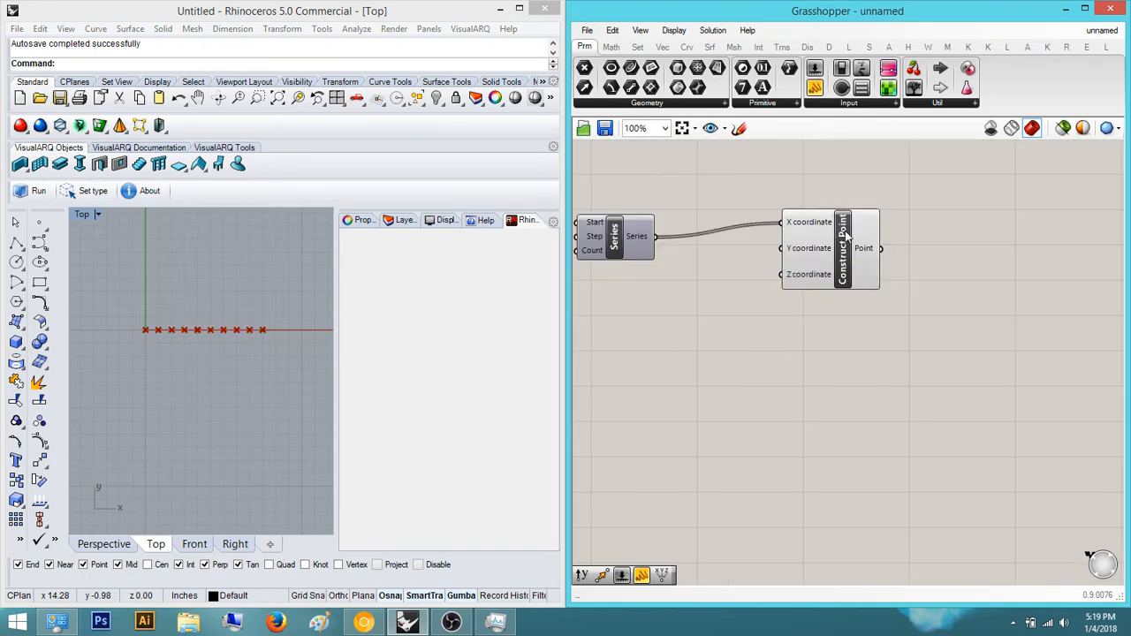
Add a number slider set to 12 and connect it to the Count input of Series.
{"action": "right_click_drag", "start_coordinate": [704, 293], "coordinate": [920, 340]}
{"action": "scroll", "coordinate": [662, 240], "scroll_direction": "up", "scroll_amount": 2}
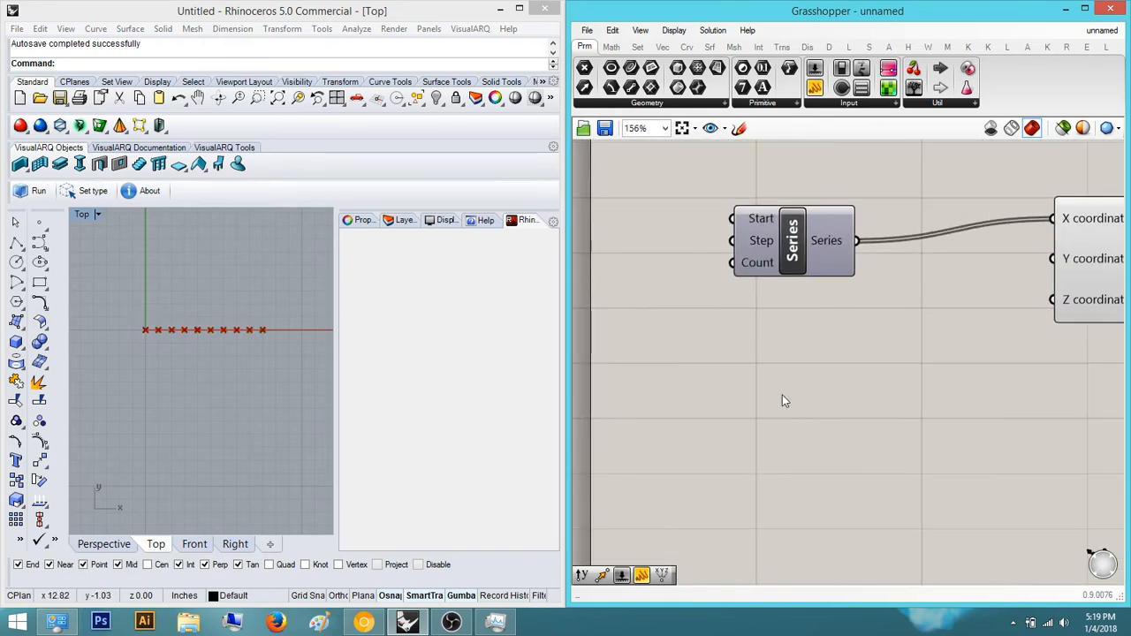
{"action": "double_click", "coordinate": [768, 400]}
{"action": "type", "text": "12"}
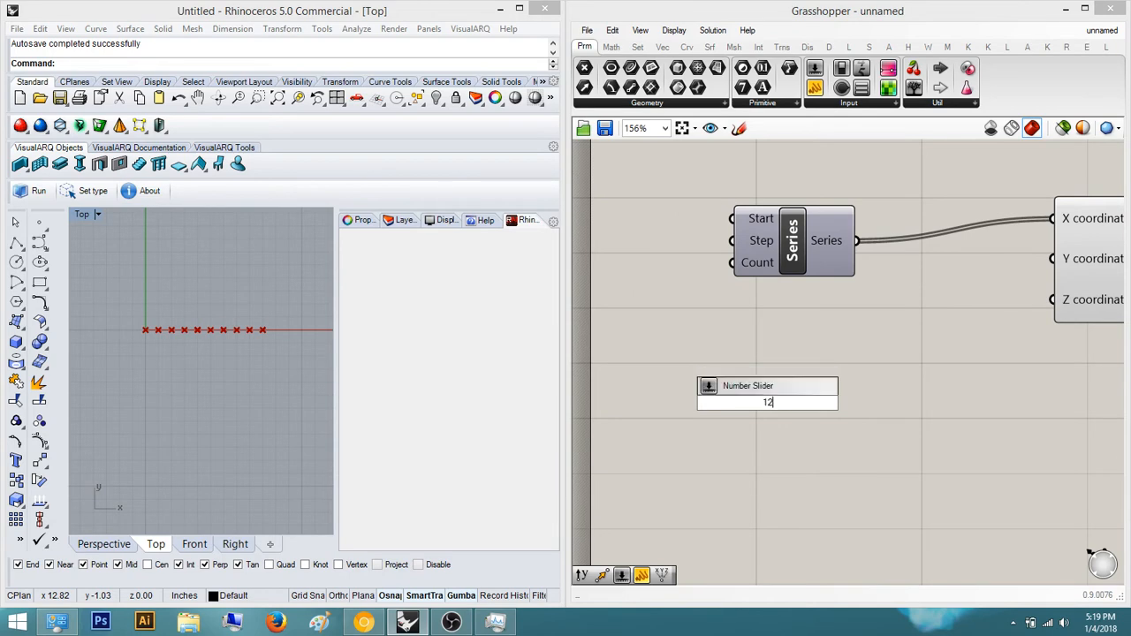
{"action": "key", "text": "Return"}
{"action": "left_click_drag", "start_coordinate": [685, 399], "coordinate": [551, 385]}
{"action": "scroll", "coordinate": [774, 349], "scroll_direction": "down", "scroll_amount": 2}
{"action": "scroll", "coordinate": [774, 349], "scroll_direction": "up", "scroll_amount": 2}
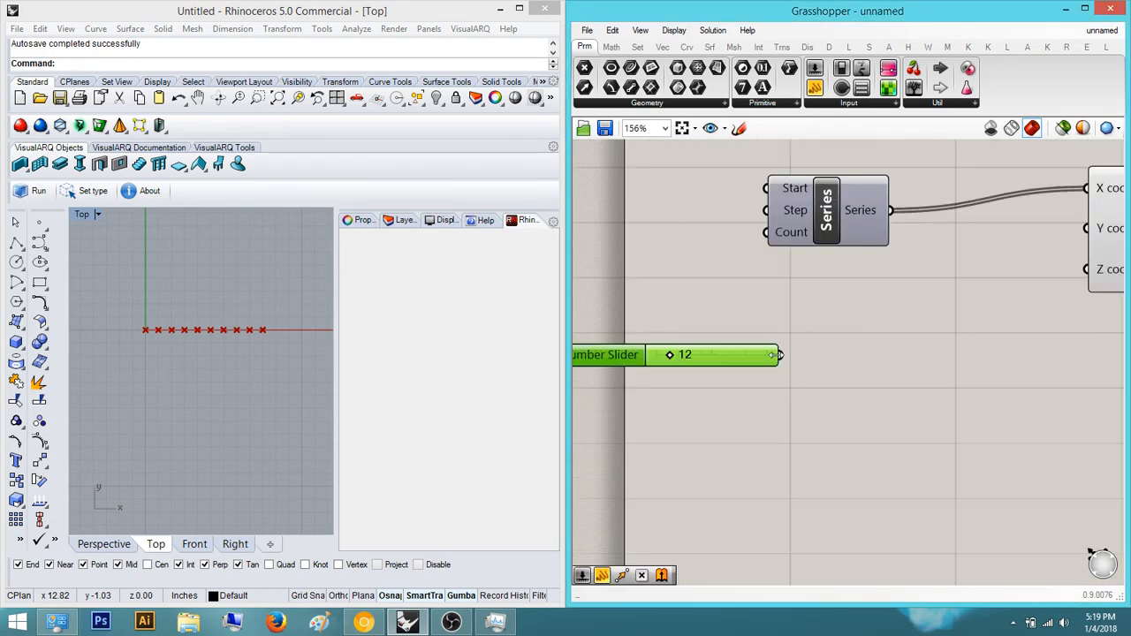
{"action": "left_click_drag", "start_coordinate": [781, 355], "coordinate": [767, 236]}
Place the 12 slider below Series and move Construct Point farther away to make room for more components.
{"action": "right_click_drag", "start_coordinate": [750, 343], "coordinate": [774, 267]}
{"action": "left_click_drag", "start_coordinate": [660, 285], "coordinate": [655, 292]}
{"action": "scroll", "coordinate": [694, 318], "scroll_direction": "down", "scroll_amount": 3}
{"action": "right_click_drag", "start_coordinate": [765, 321], "coordinate": [832, 279]}
{"action": "left_click_drag", "start_coordinate": [744, 262], "coordinate": [704, 330]}
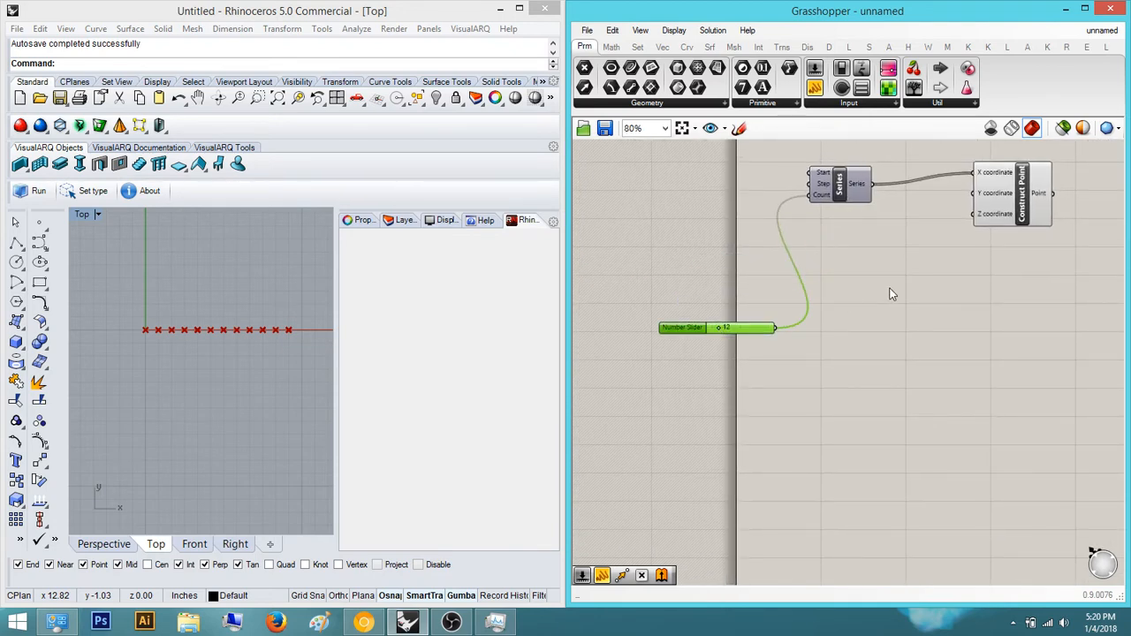
{"action": "left_click", "coordinate": [891, 293]}
{"action": "scroll", "coordinate": [986, 220], "scroll_direction": "up", "scroll_amount": 1}
{"action": "right_click_drag", "start_coordinate": [988, 219], "coordinate": [922, 250]}
{"action": "left_click_drag", "start_coordinate": [930, 249], "coordinate": [1086, 255]}
{"action": "right_click_drag", "start_coordinate": [1080, 255], "coordinate": [960, 256]}
Switch to Chrome to study the curve of the timber wall in the reference photo, and return to Grasshopper.
{"action": "double_click", "coordinate": [956, 293]}
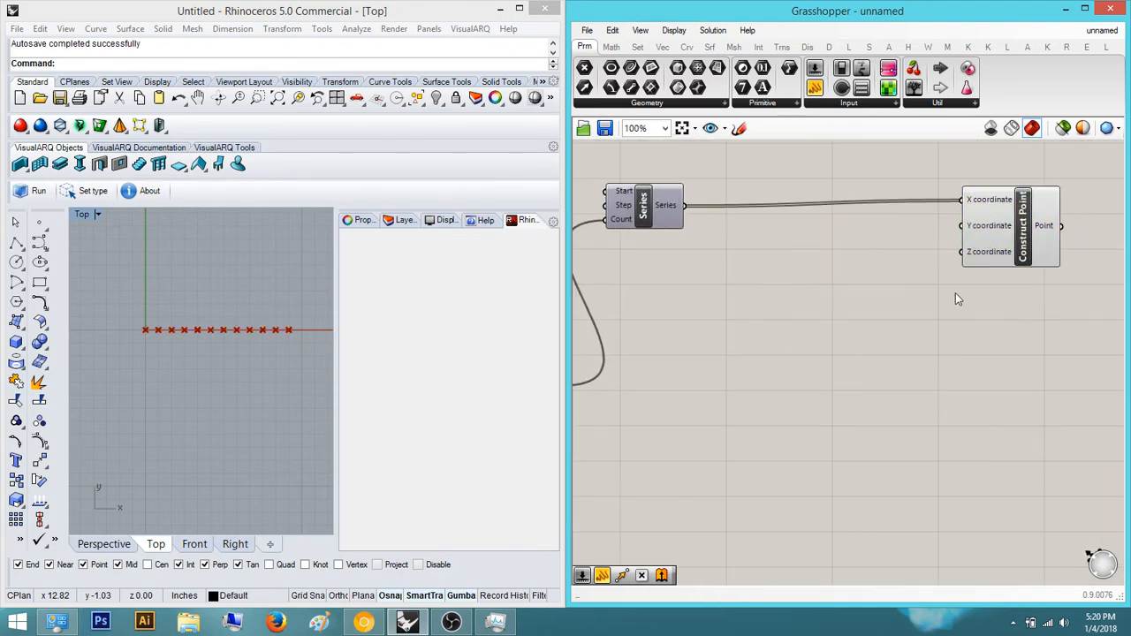
{"action": "left_click", "coordinate": [933, 359]}
{"action": "mouse_move", "coordinate": [990, 255]}
{"action": "mouse_move", "coordinate": [990, 232]}
{"action": "left_click", "coordinate": [363, 622]}
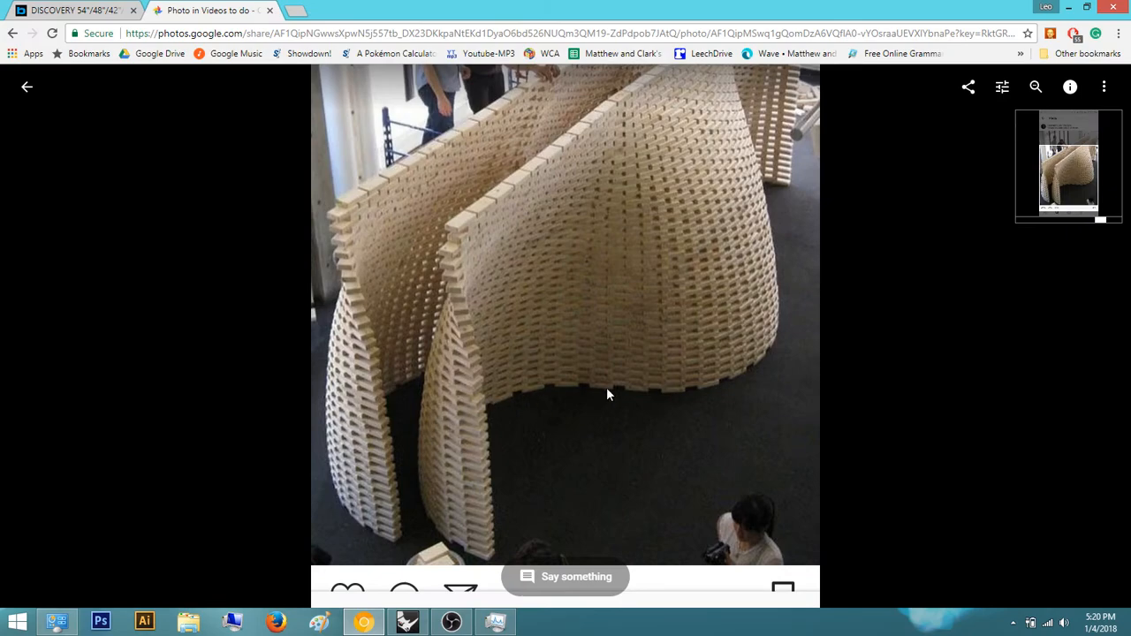
{"action": "left_click", "coordinate": [1068, 7]}
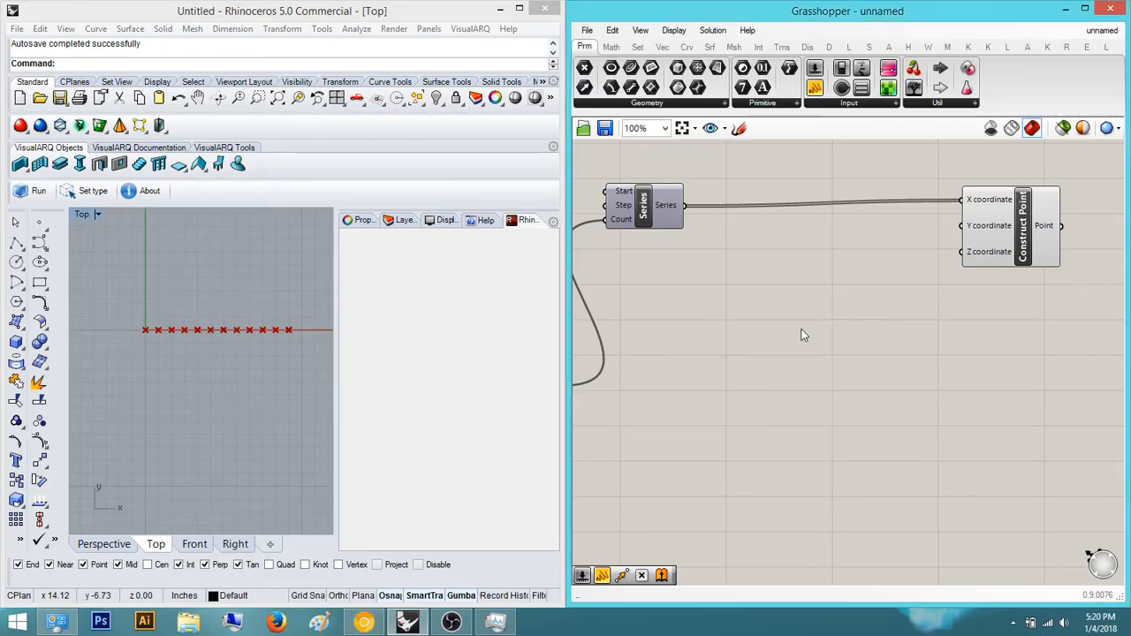
Add a Graph Mapper component between Series and Construct Point.
{"action": "right_click_drag", "start_coordinate": [747, 356], "coordinate": [754, 346]}
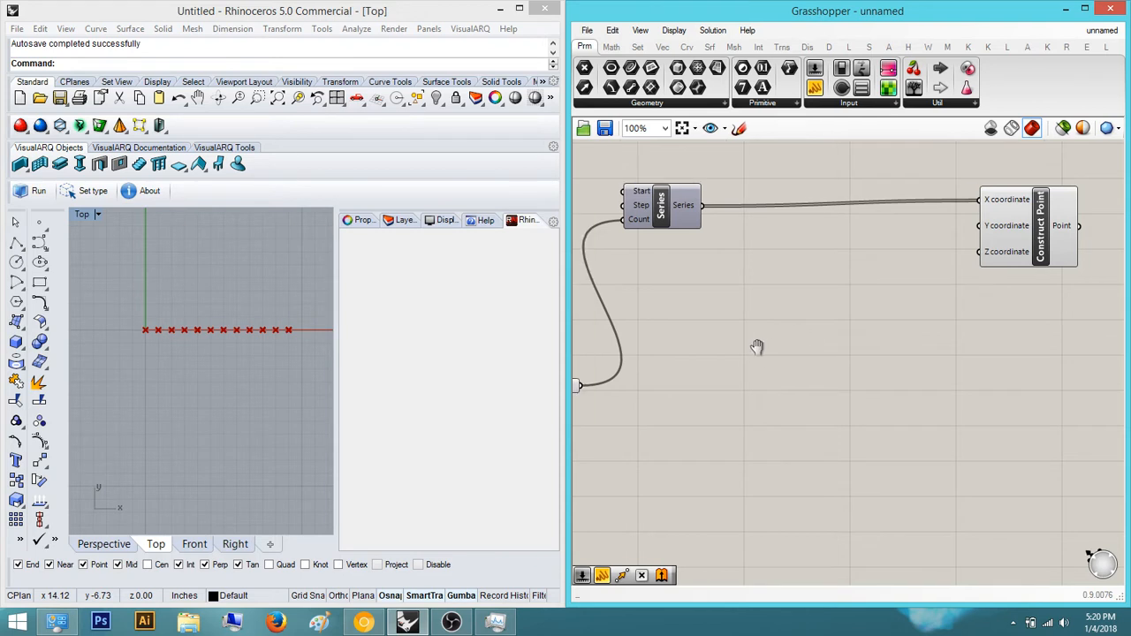
{"action": "double_click", "coordinate": [806, 345]}
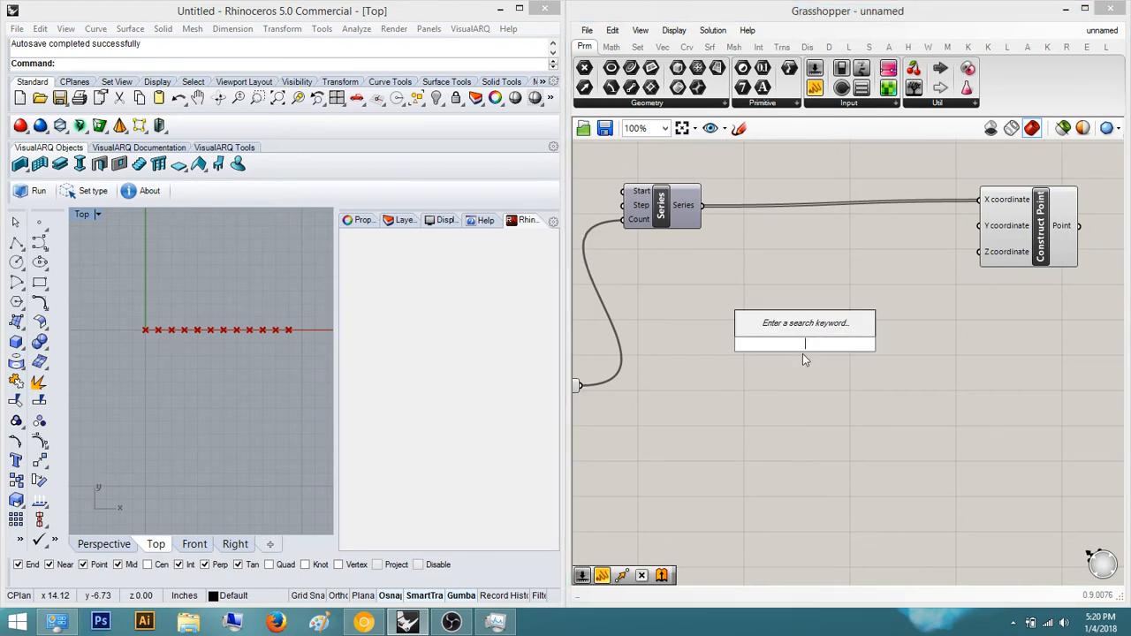
{"action": "type", "text": "graph"}
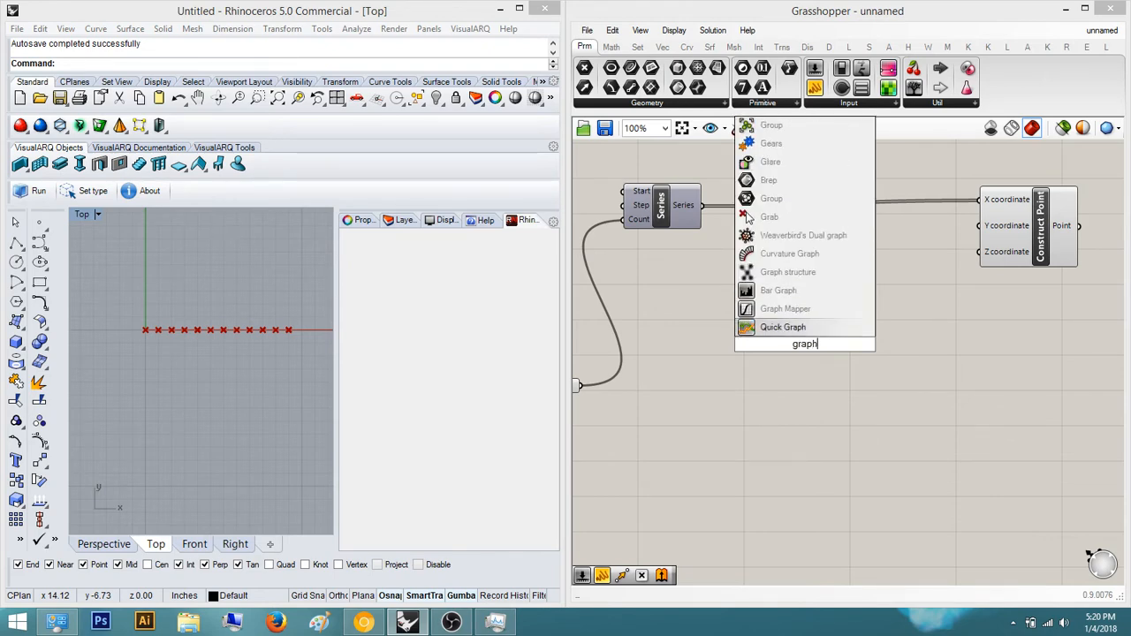
{"action": "left_click", "coordinate": [785, 308]}
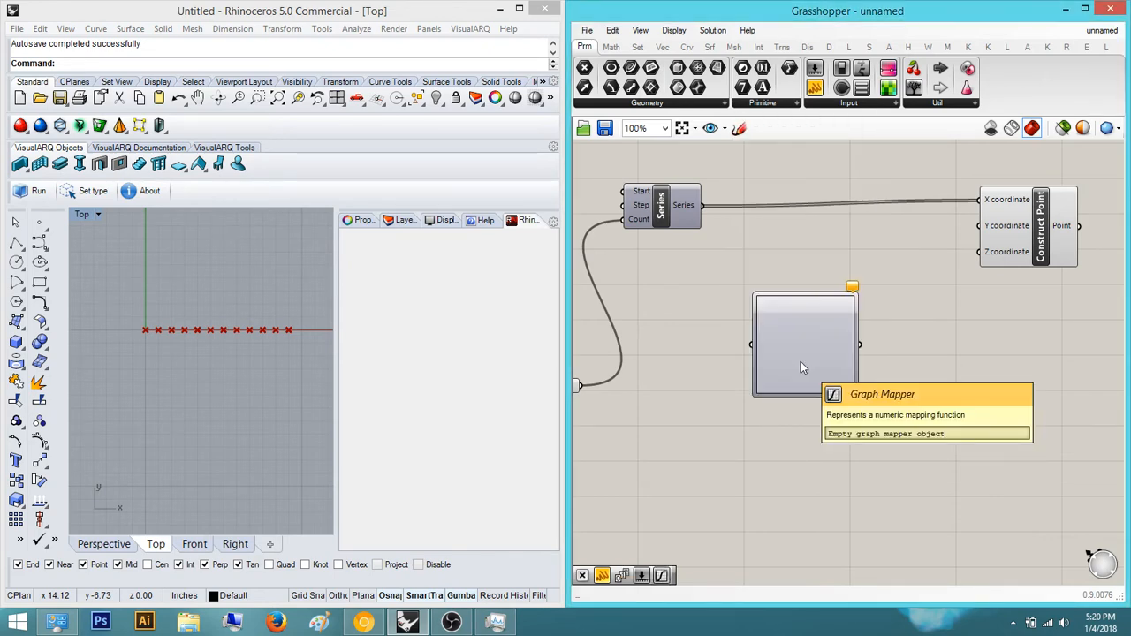
Move Construct Point farther from Series and reposition the empty Graph Mapper in the gap.
{"action": "scroll", "coordinate": [781, 402], "scroll_direction": "down", "scroll_amount": 3}
{"action": "right_click_drag", "start_coordinate": [784, 424], "coordinate": [751, 339]}
{"action": "left_click_drag", "start_coordinate": [924, 227], "coordinate": [1014, 232]}
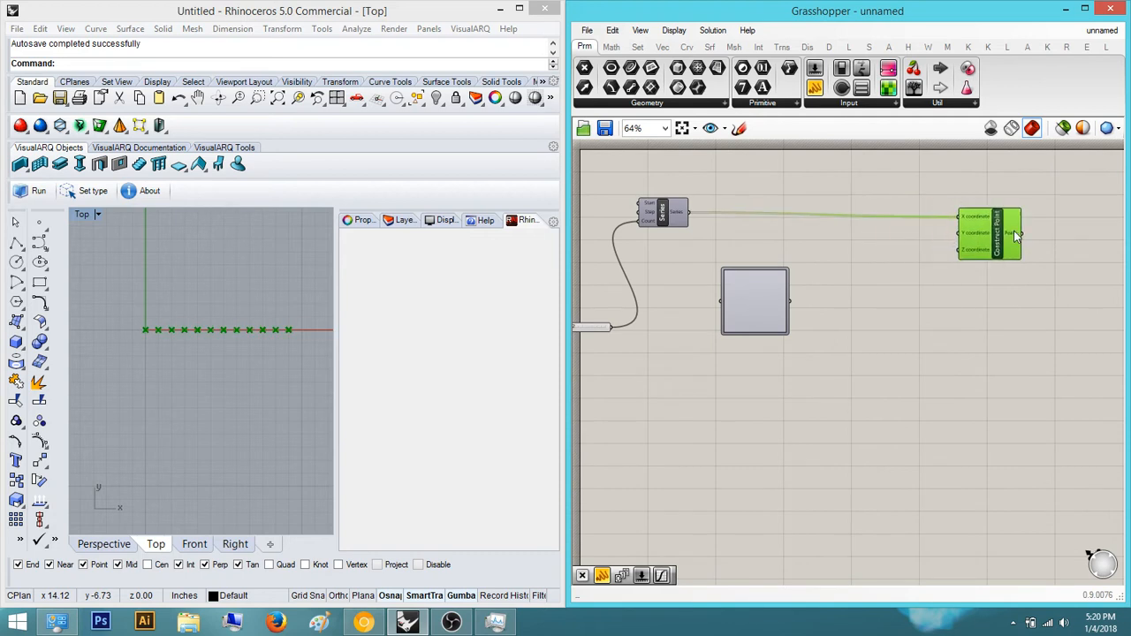
{"action": "right_click_drag", "start_coordinate": [780, 302], "coordinate": [768, 309]}
{"action": "scroll", "coordinate": [767, 310], "scroll_direction": "up", "scroll_amount": 3}
{"action": "left_click", "coordinate": [724, 318]}
{"action": "left_click_drag", "start_coordinate": [724, 312], "coordinate": [783, 275]}
{"action": "right_click_drag", "start_coordinate": [827, 310], "coordinate": [775, 345]}
{"action": "left_click", "coordinate": [850, 334]}
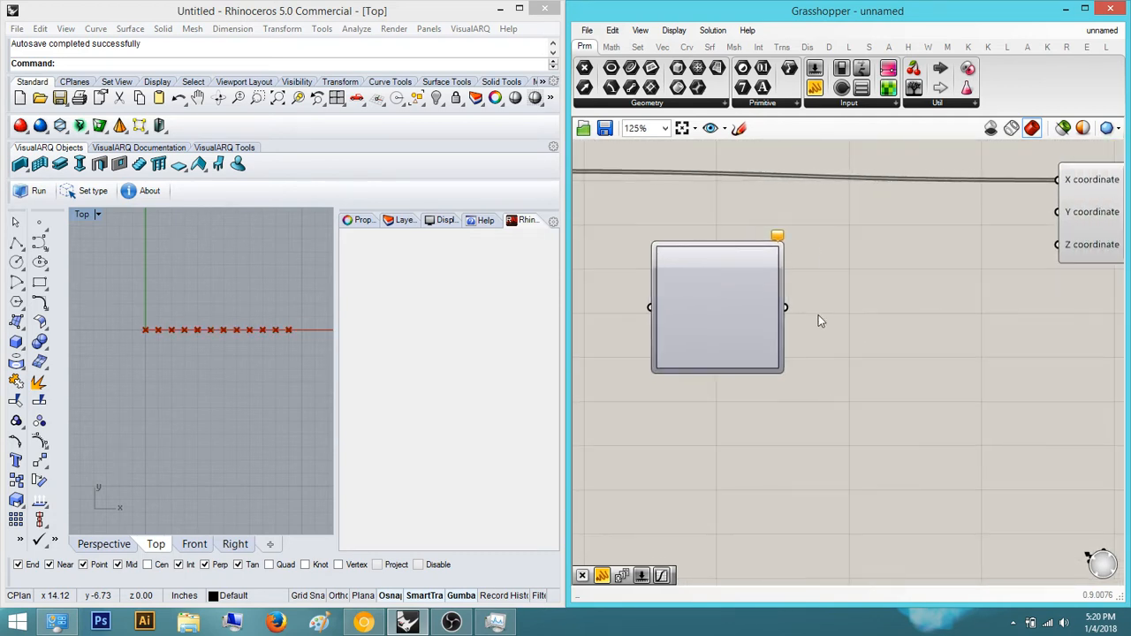
Add a Multiplication component between the Graph Mapper and Construct Point.
{"action": "double_click", "coordinate": [893, 299]}
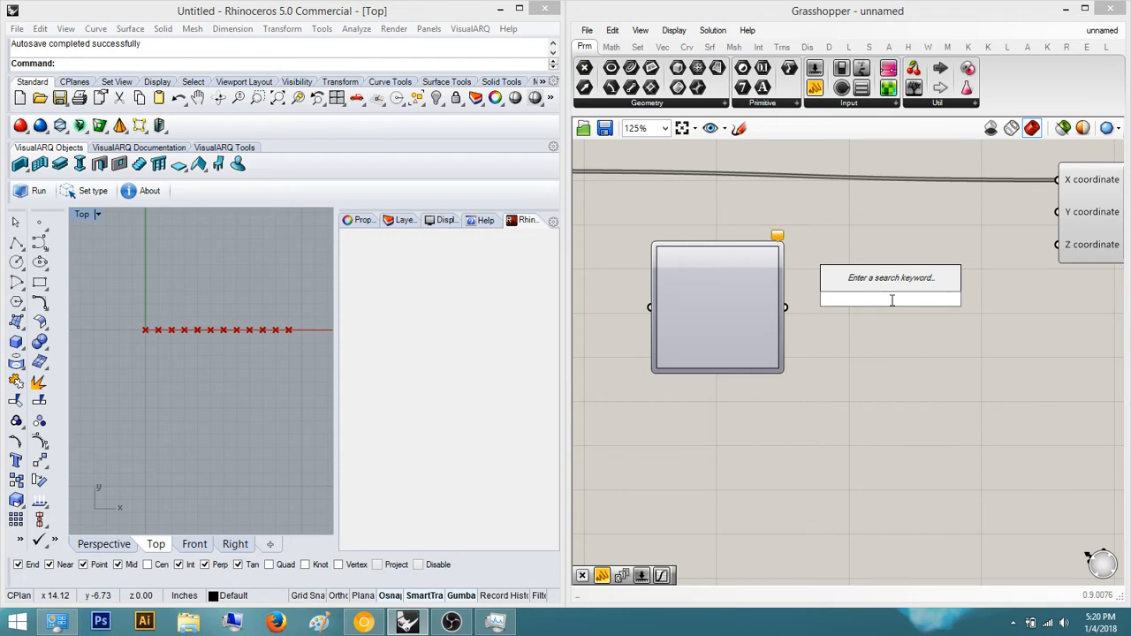
{"action": "type", "text": "mul"}
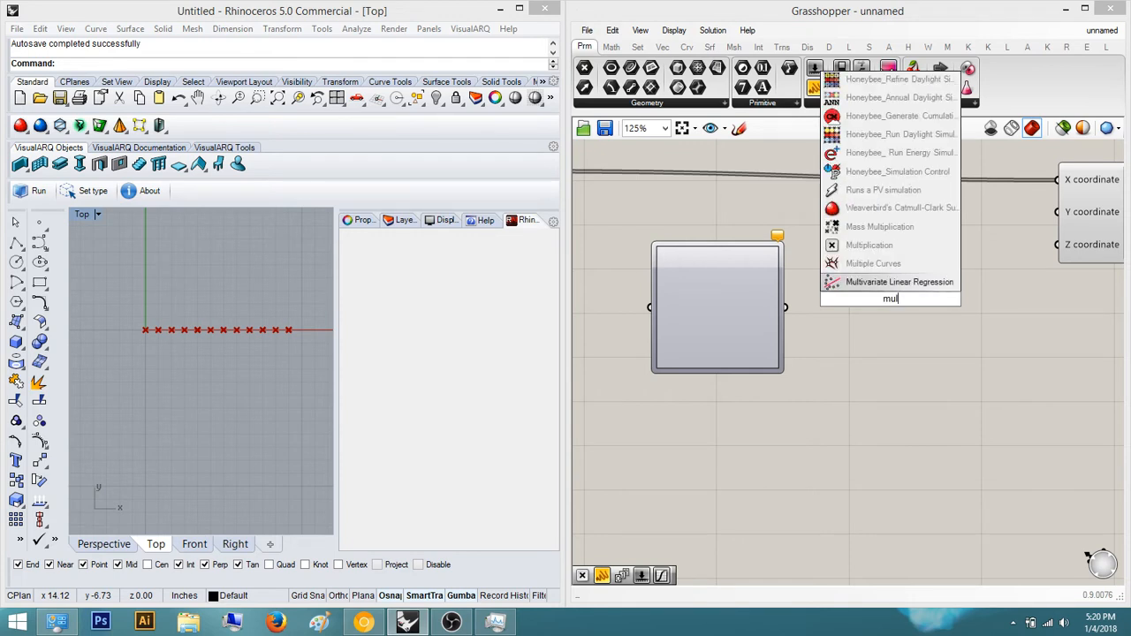
{"action": "key", "text": "Up"}
{"action": "key", "text": "Up"}
{"action": "key", "text": "Return"}
{"action": "scroll", "coordinate": [889, 300], "scroll_direction": "down", "scroll_amount": 1}
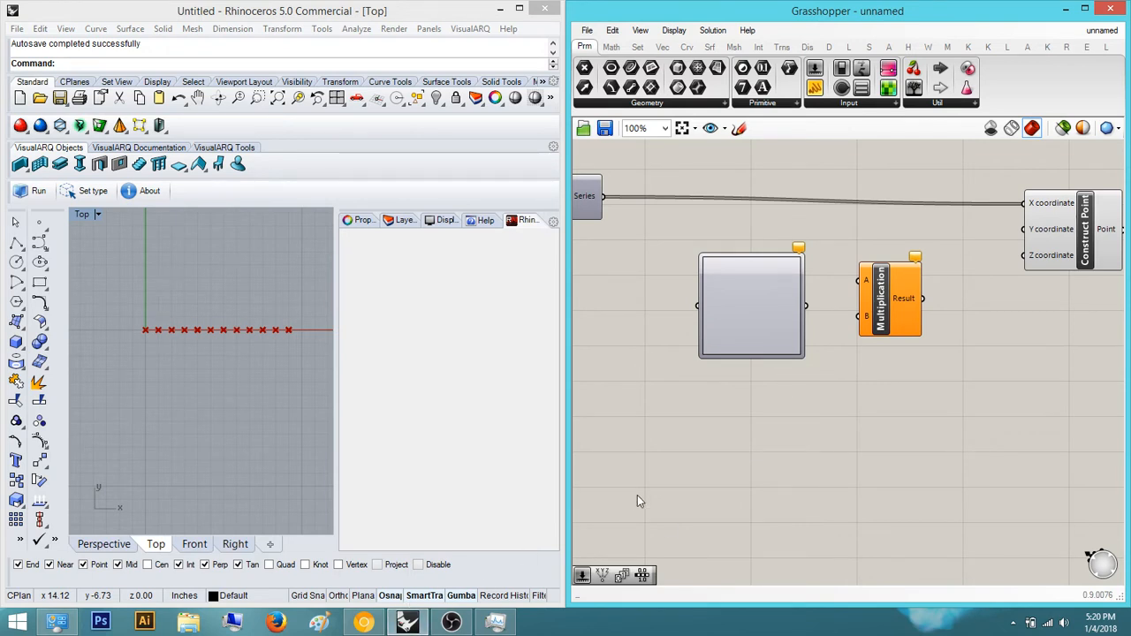
Add a number slider set to 2 below the Graph Mapper and move Multiplication slightly lower.
{"action": "double_click", "coordinate": [776, 464]}
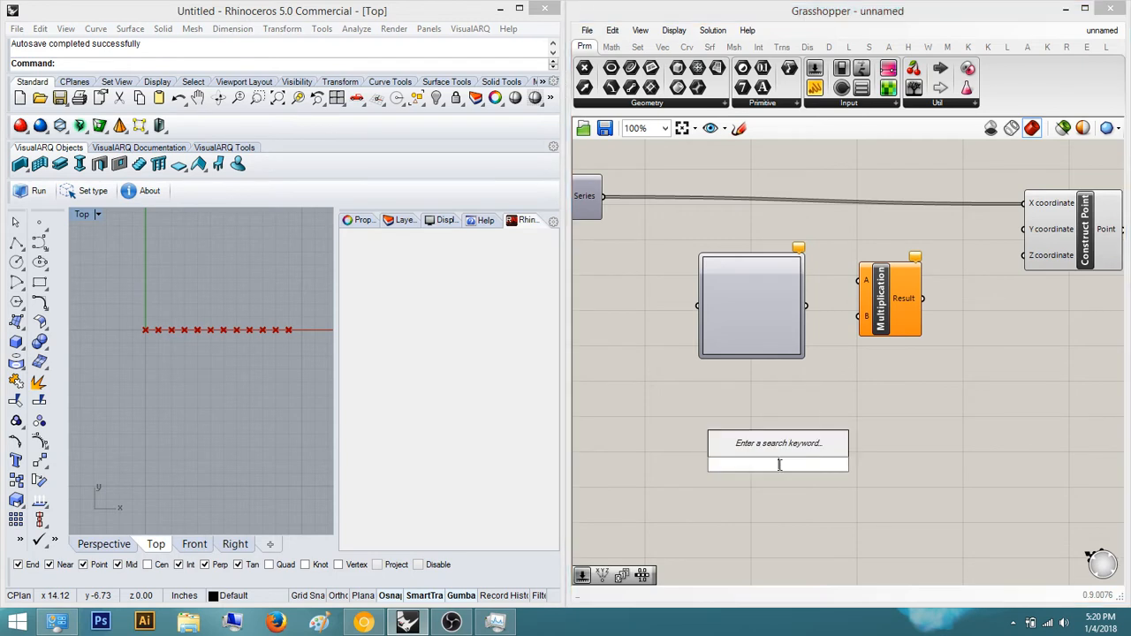
{"action": "type", "text": "2"}
{"action": "key", "text": "Return"}
{"action": "left_click_drag", "start_coordinate": [891, 334], "coordinate": [907, 367]}
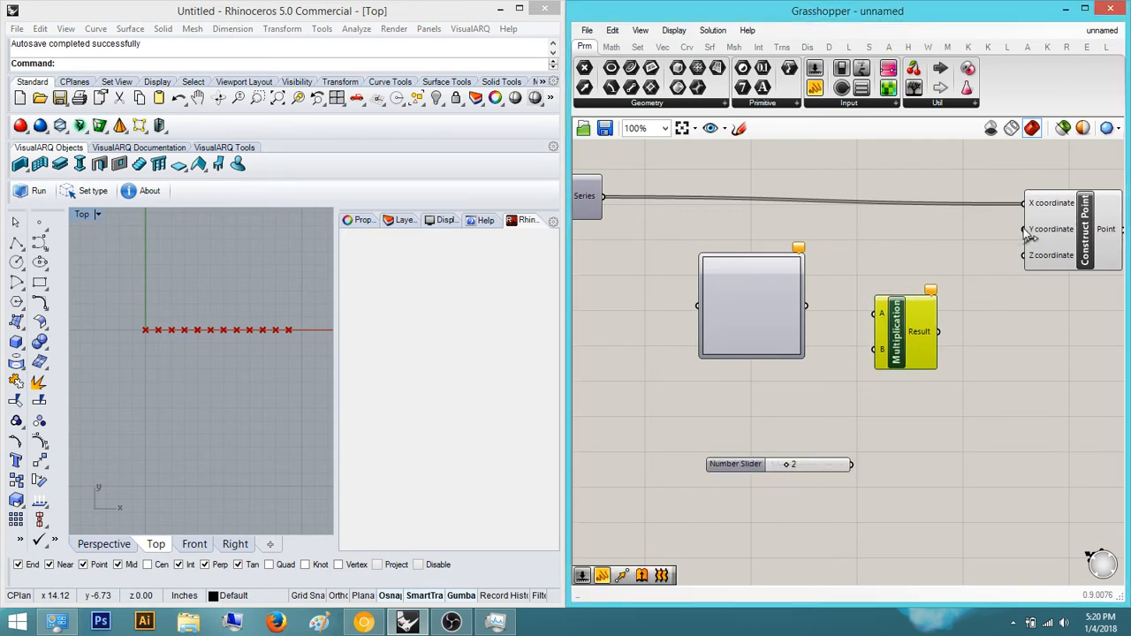
Wire the Graph Mapper and the 2 slider into Multiplication's A and B inputs, and its Result into Construct Point's Y coordinate.
{"action": "left_click_drag", "start_coordinate": [1024, 230], "coordinate": [939, 332]}
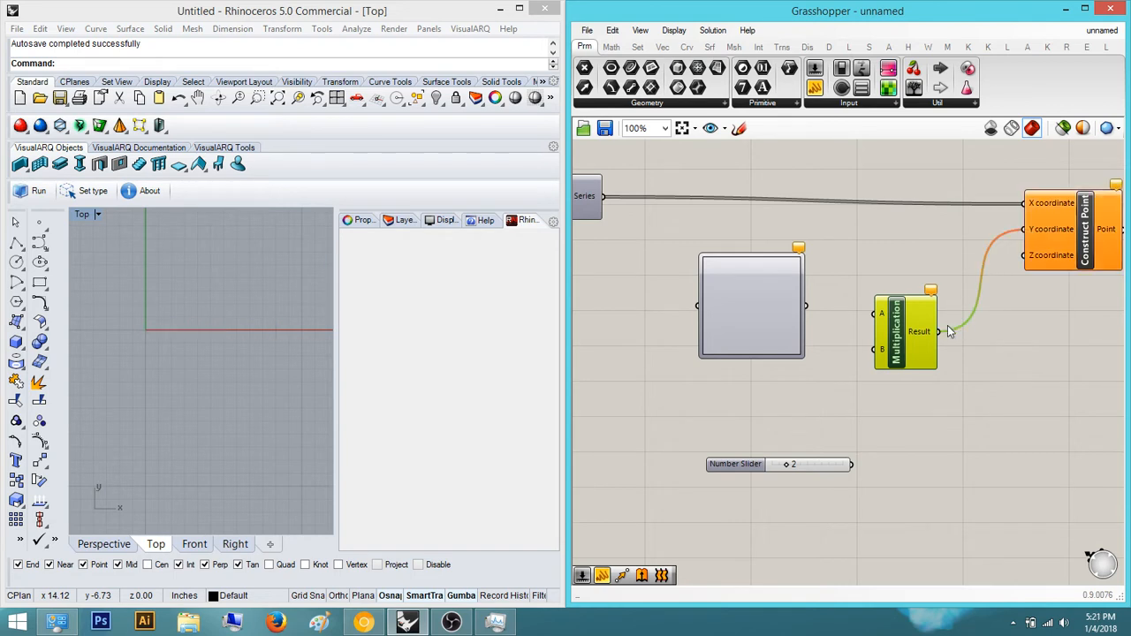
{"action": "left_click_drag", "start_coordinate": [857, 381], "coordinate": [852, 465]}
{"action": "right_click_drag", "start_coordinate": [772, 449], "coordinate": [807, 521]}
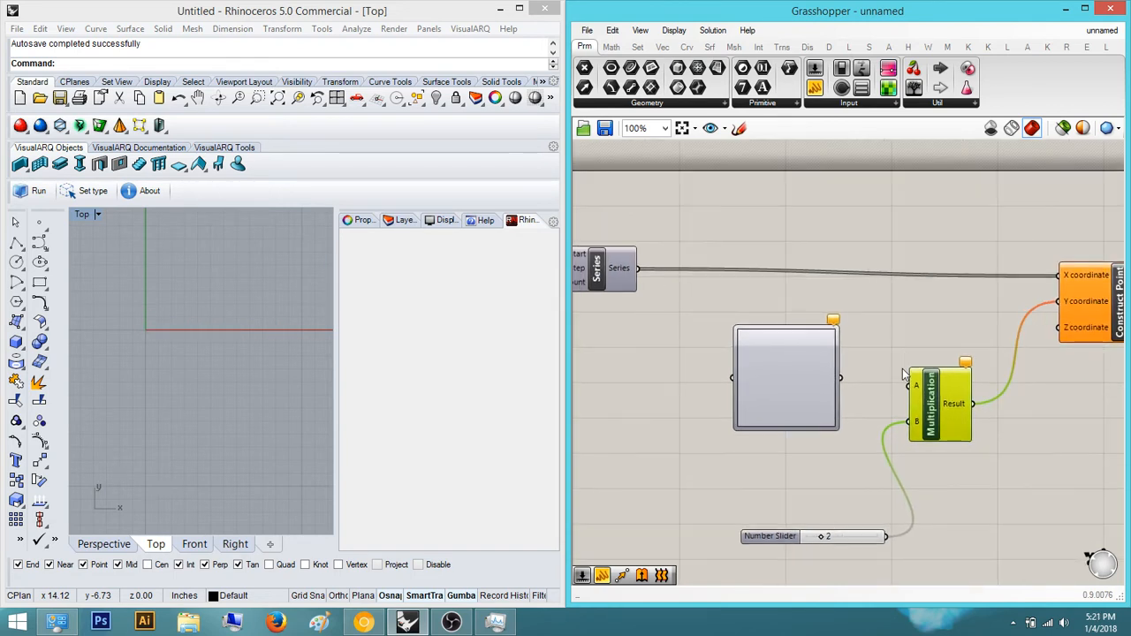
{"action": "left_click_drag", "start_coordinate": [907, 385], "coordinate": [841, 378]}
{"action": "left_click", "coordinate": [824, 336]}
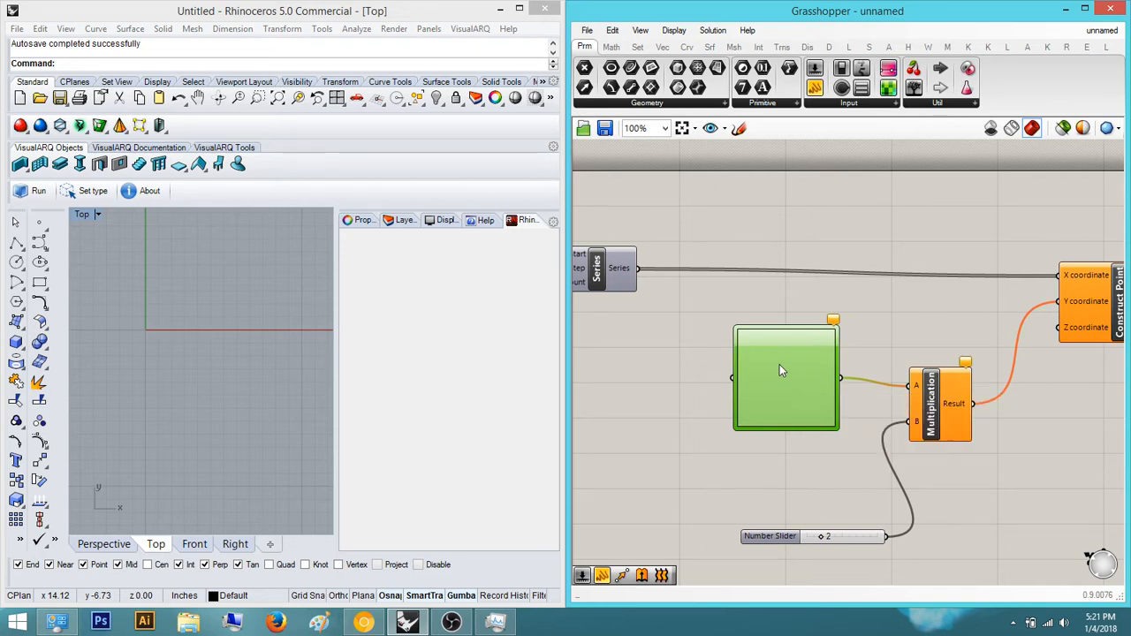
Add a Range component between the 12 slider and the Graph Mapper.
{"action": "right_click_drag", "start_coordinate": [779, 364], "coordinate": [856, 322]}
{"action": "scroll", "coordinate": [830, 353], "scroll_direction": "up", "scroll_amount": 3}
{"action": "scroll", "coordinate": [972, 335], "scroll_direction": "down", "scroll_amount": 5}
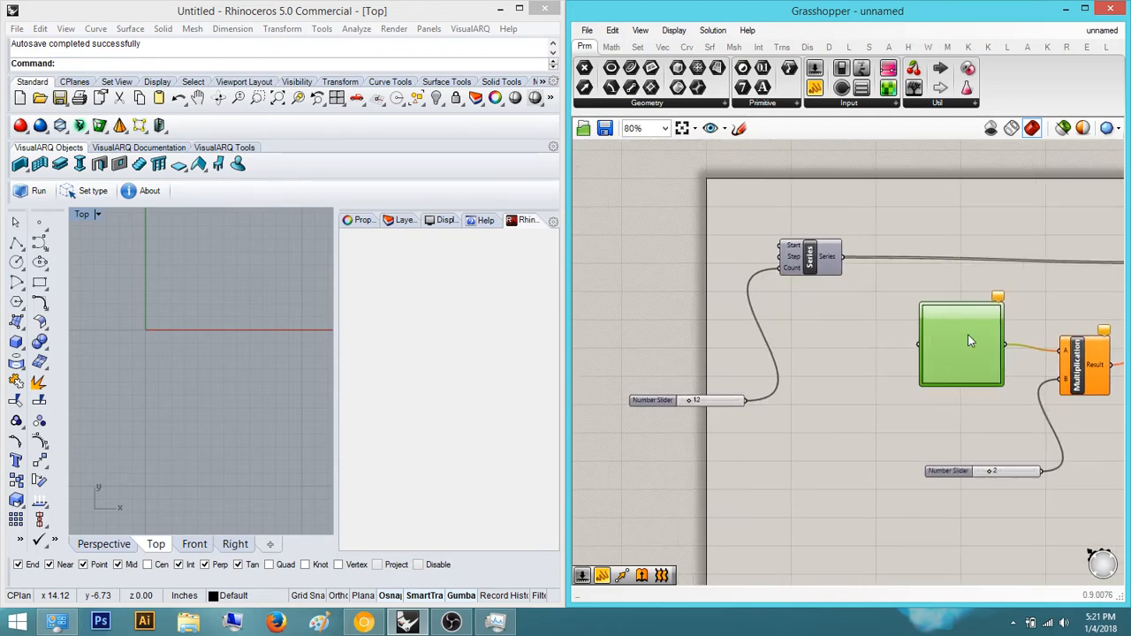
{"action": "right_click_drag", "start_coordinate": [842, 425], "coordinate": [867, 384]}
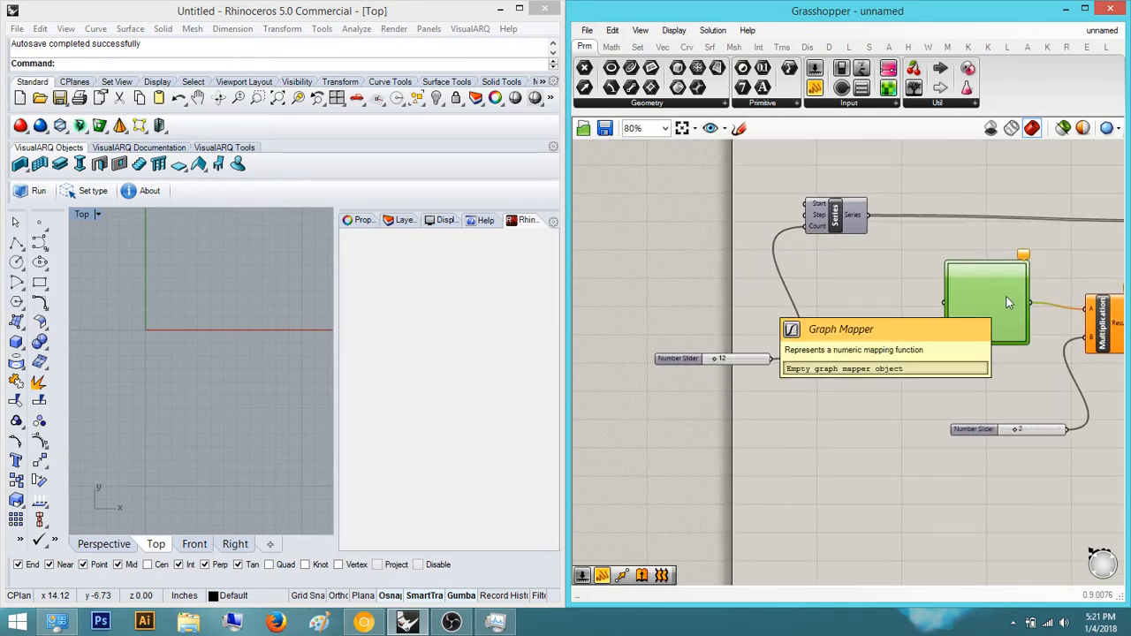
{"action": "scroll", "coordinate": [834, 374], "scroll_direction": "up", "scroll_amount": 4}
{"action": "double_click", "coordinate": [831, 369]}
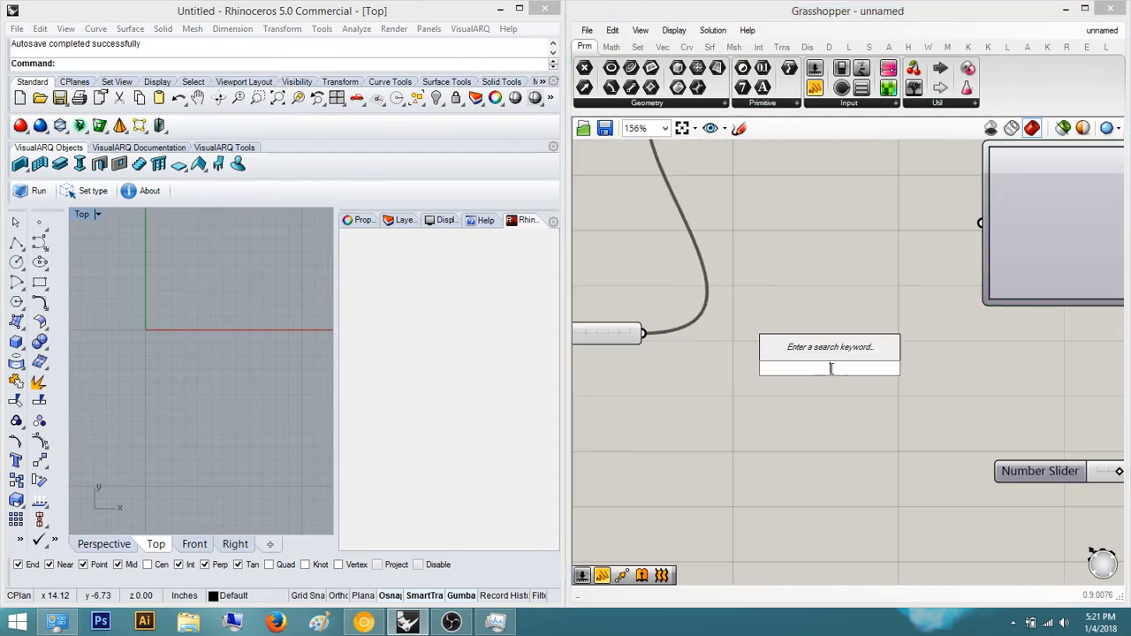
{"action": "left_click", "coordinate": [844, 400]}
{"action": "double_click", "coordinate": [843, 399]}
{"action": "type", "text": "rang"}
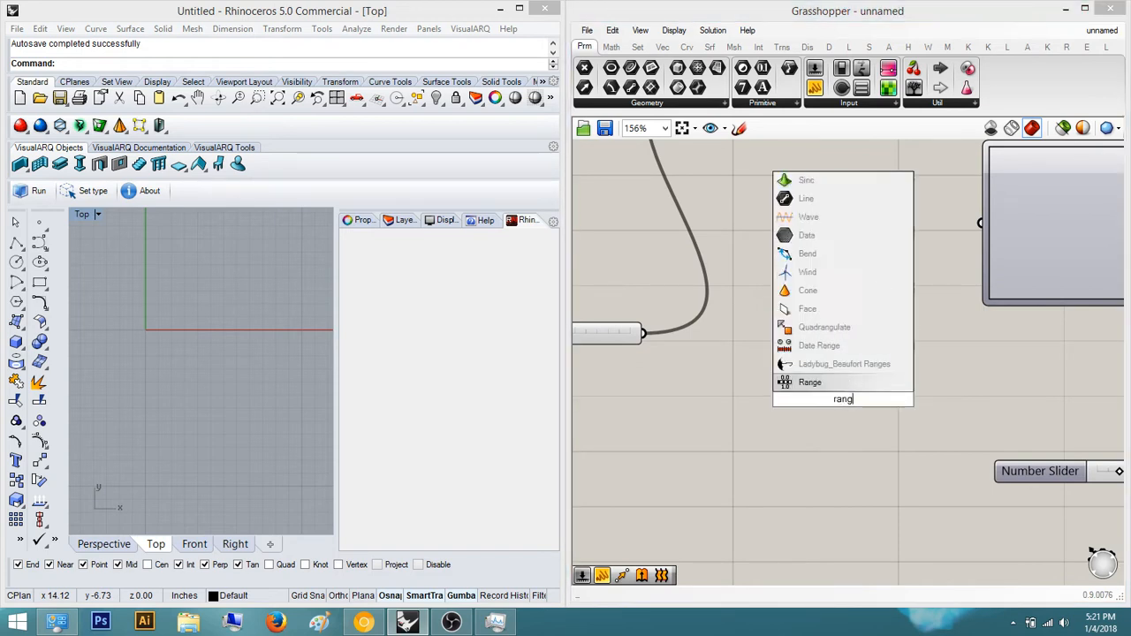
{"action": "key", "text": "Return"}
{"action": "scroll", "coordinate": [845, 400], "scroll_direction": "down", "scroll_amount": 3}
{"action": "left_click", "coordinate": [733, 389]}
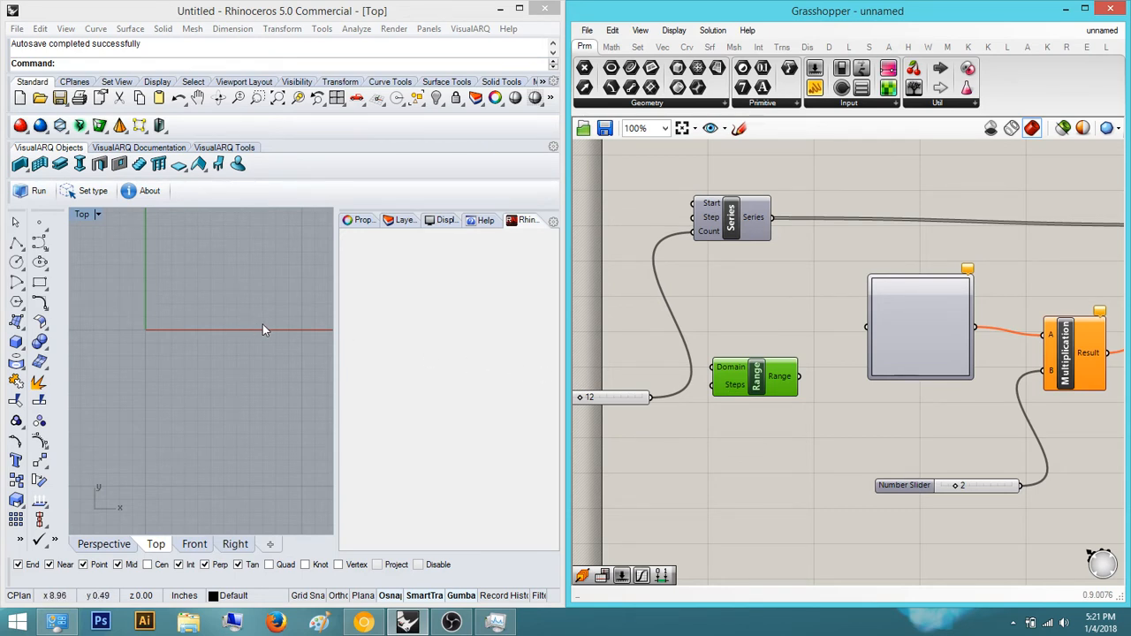
Examine the 12 slider, Series, Range and Graph Mapper components on the canvas and the origin area in the Top viewport.
{"action": "scroll", "coordinate": [262, 330], "scroll_direction": "down", "scroll_amount": 2}
{"action": "scroll", "coordinate": [765, 410], "scroll_direction": "down", "scroll_amount": 3}
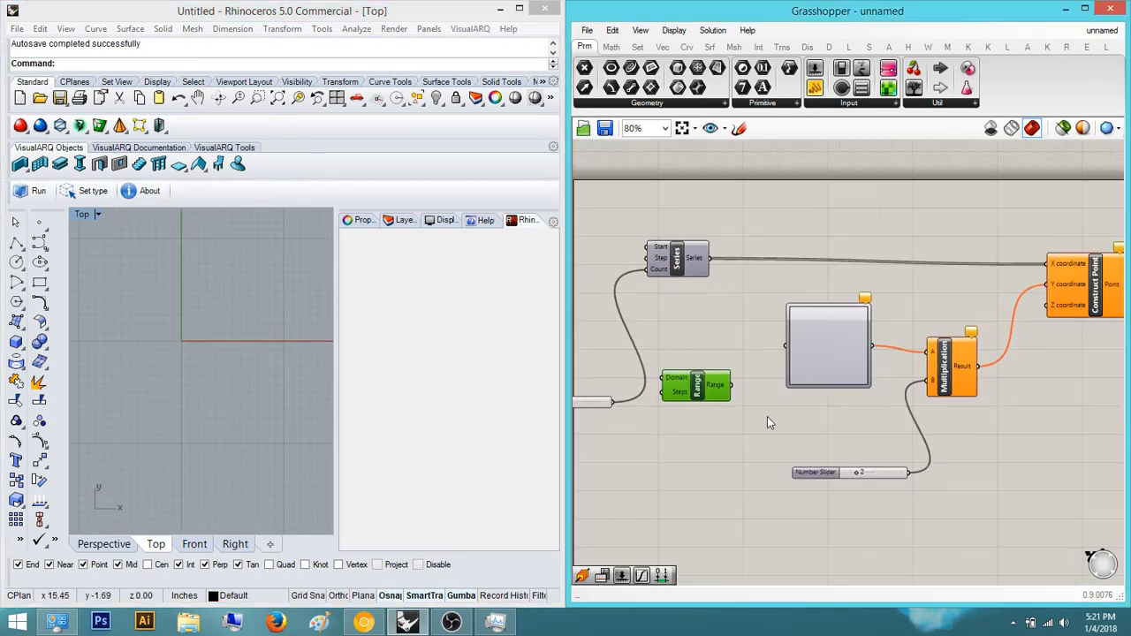
{"action": "scroll", "coordinate": [754, 390], "scroll_direction": "up", "scroll_amount": 3}
{"action": "right_click_drag", "start_coordinate": [615, 412], "coordinate": [684, 424]}
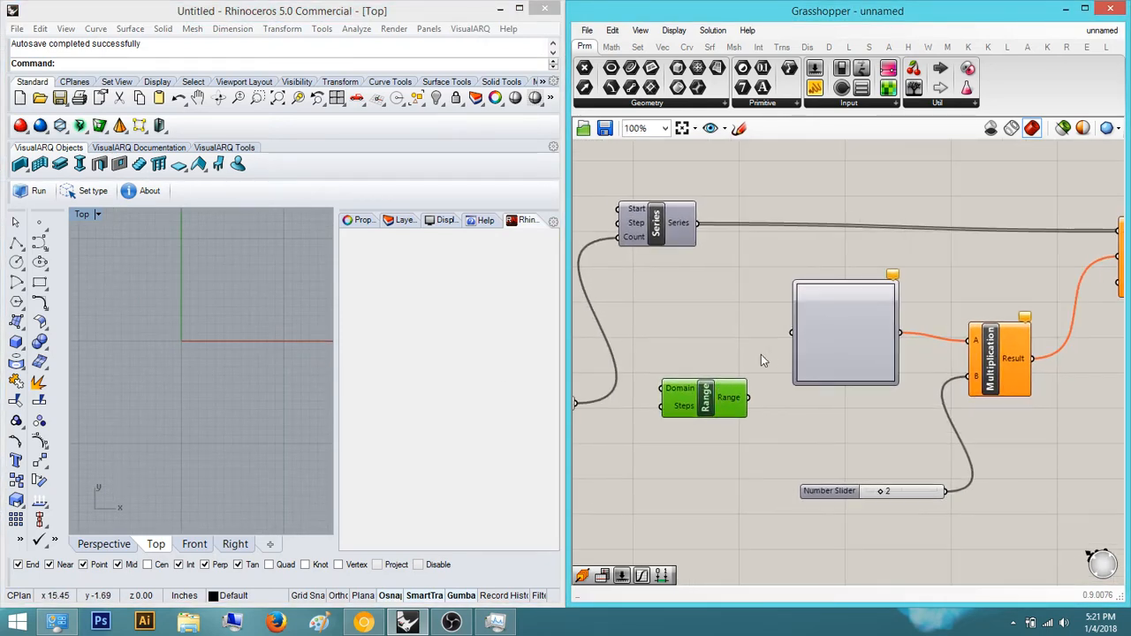
{"action": "right_click_drag", "start_coordinate": [765, 350], "coordinate": [727, 357]}
{"action": "right_click_drag", "start_coordinate": [749, 409], "coordinate": [749, 422]}
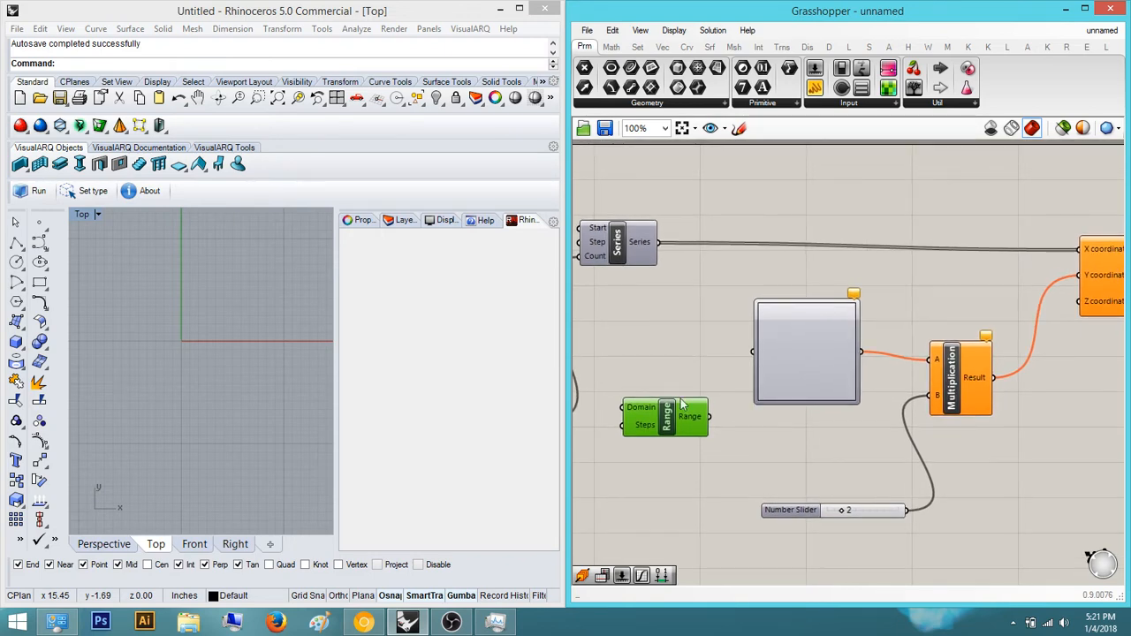
{"action": "right_click_drag", "start_coordinate": [250, 325], "coordinate": [202, 320]}
{"action": "scroll", "coordinate": [232, 326], "scroll_direction": "down", "scroll_amount": 6}
{"action": "scroll", "coordinate": [174, 327], "scroll_direction": "up", "scroll_amount": 8}
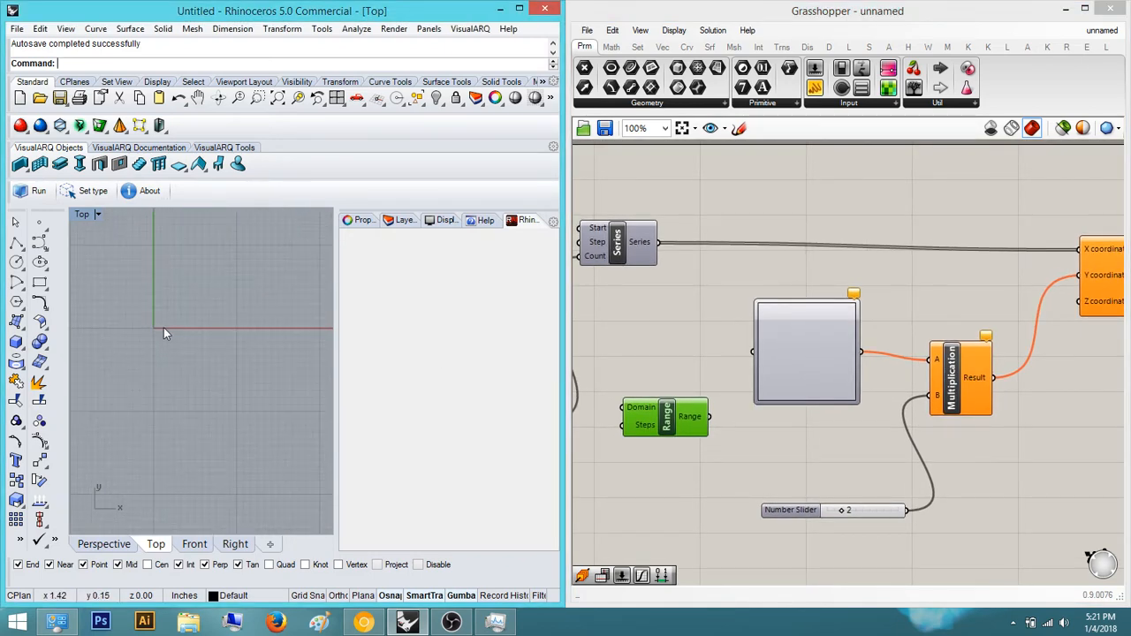
{"action": "right_click_drag", "start_coordinate": [693, 364], "coordinate": [924, 334]}
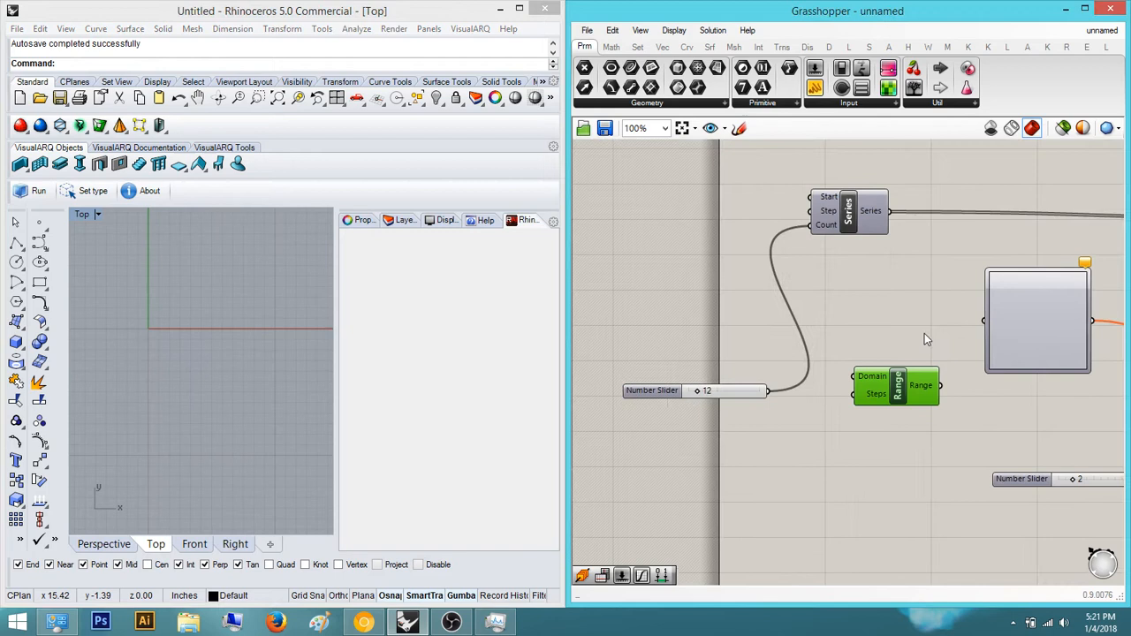
{"action": "left_click", "coordinate": [654, 390]}
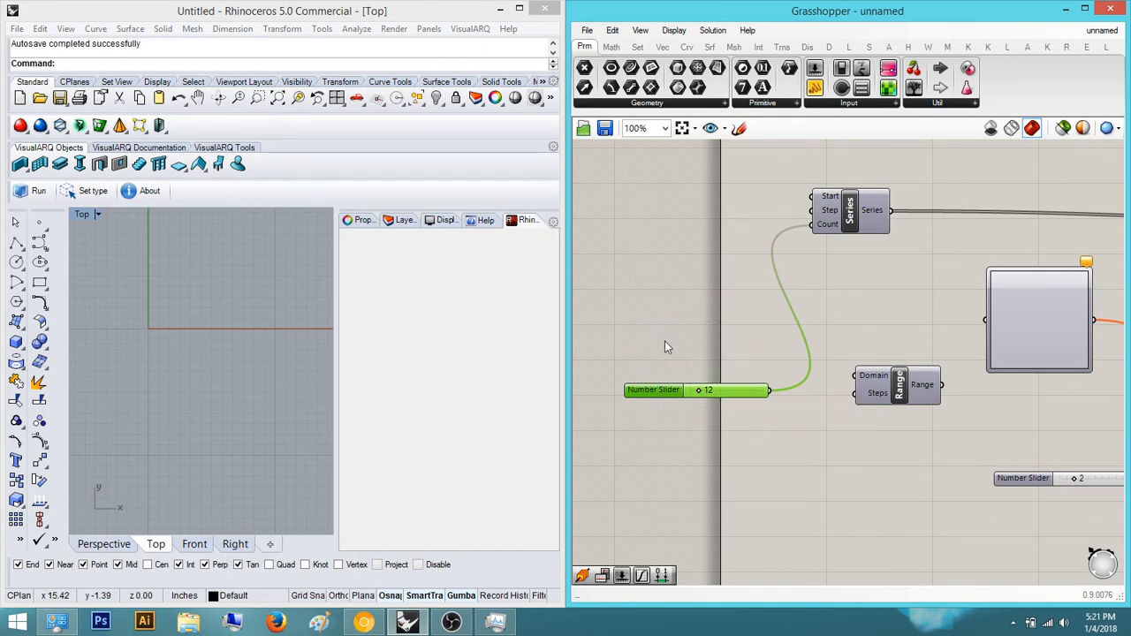
{"action": "left_click", "coordinate": [895, 394]}
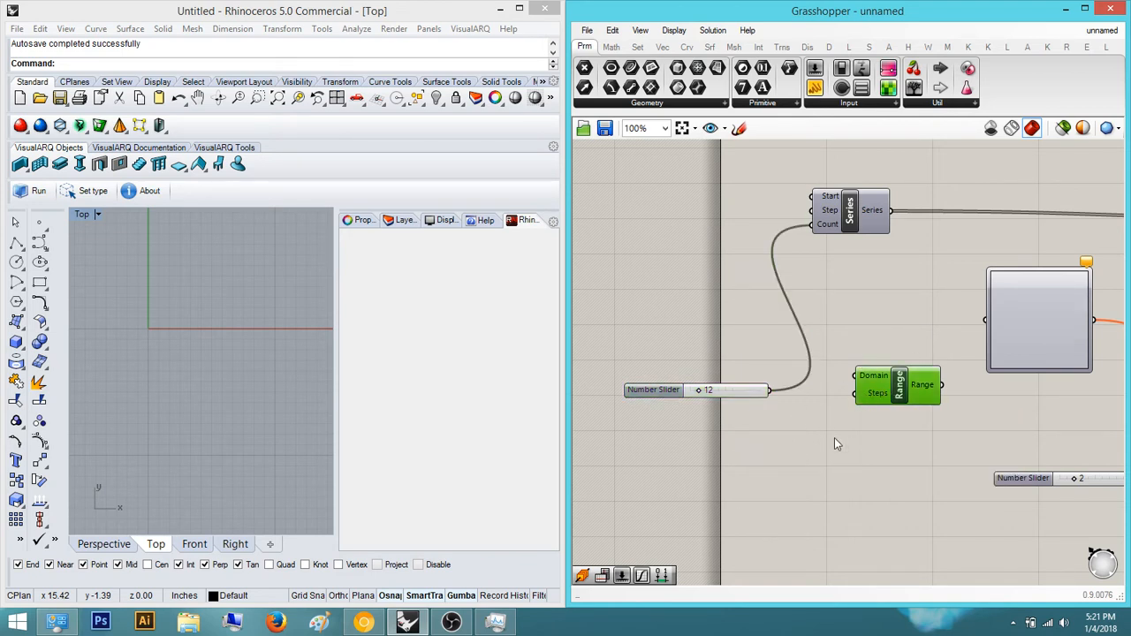
{"action": "left_click", "coordinate": [744, 390]}
{"action": "left_click", "coordinate": [871, 429]}
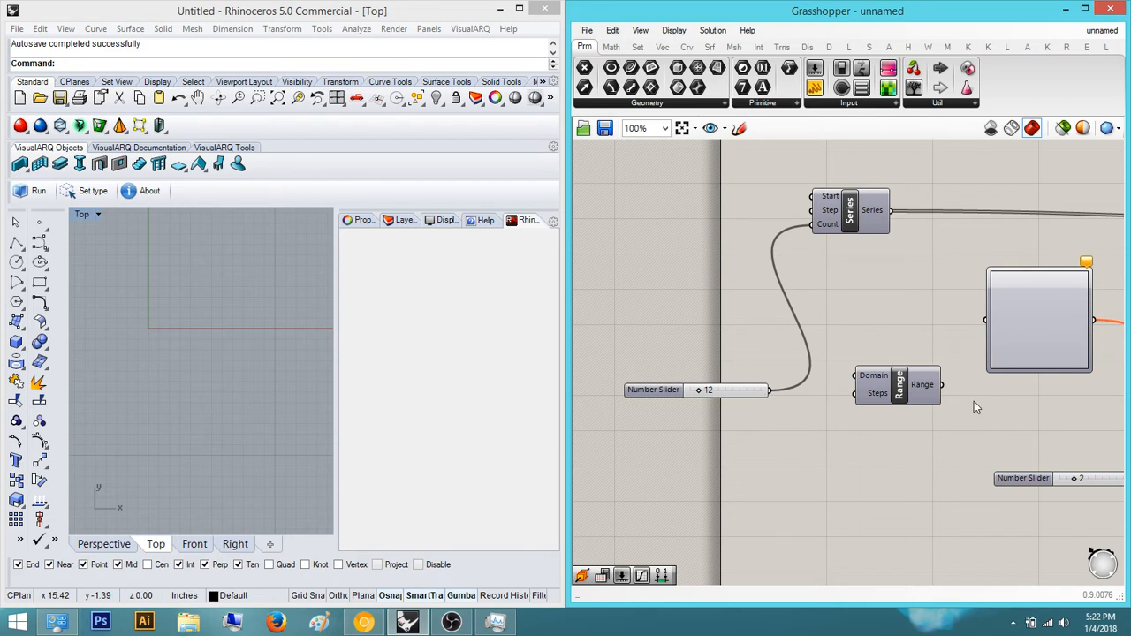
Move the Range component slightly up and wire its output into the Graph Mapper's input.
{"action": "left_click_drag", "start_coordinate": [898, 397], "coordinate": [987, 321]}
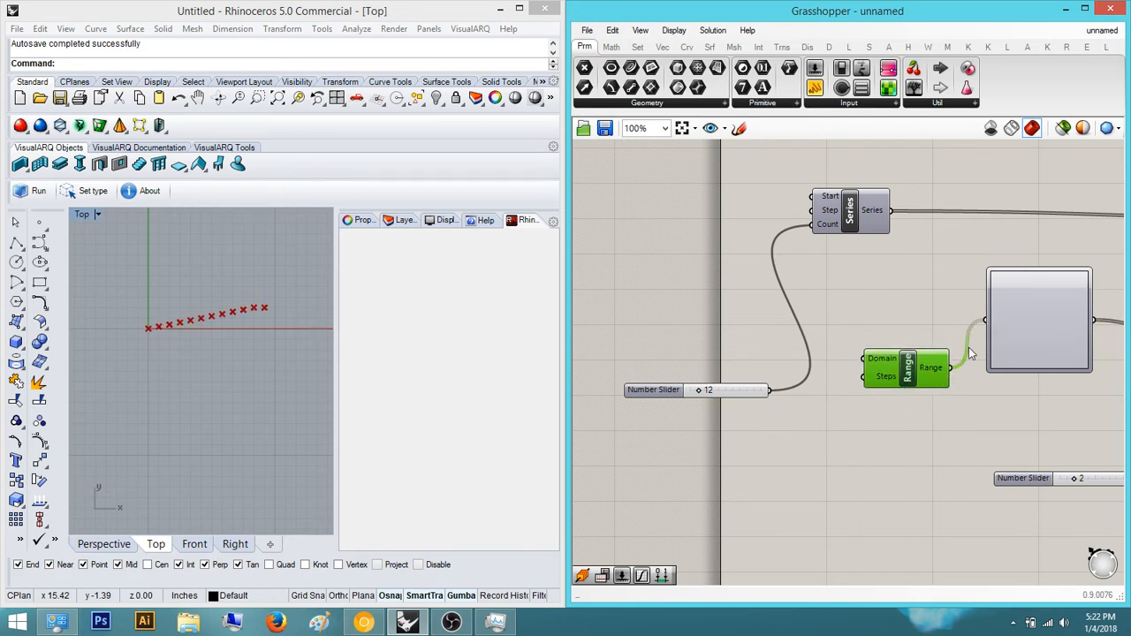
{"action": "right_click_drag", "start_coordinate": [870, 449], "coordinate": [862, 433]}
{"action": "right_click_drag", "start_coordinate": [927, 333], "coordinate": [906, 339]}
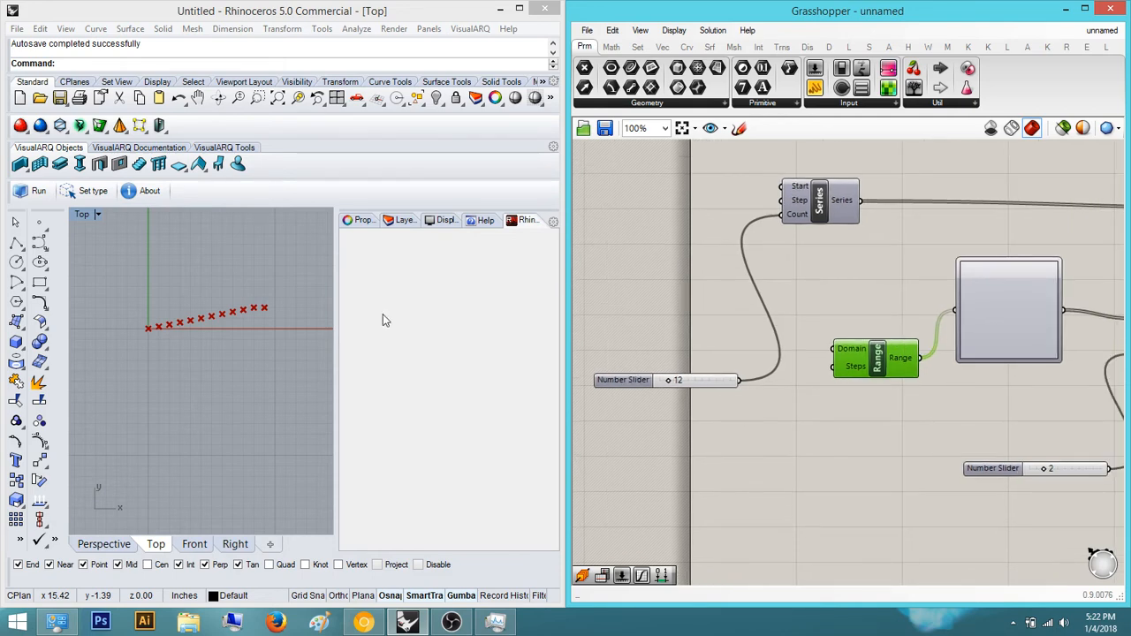
{"action": "left_click", "coordinate": [999, 286]}
{"action": "right_click_drag", "start_coordinate": [935, 294], "coordinate": [730, 358]}
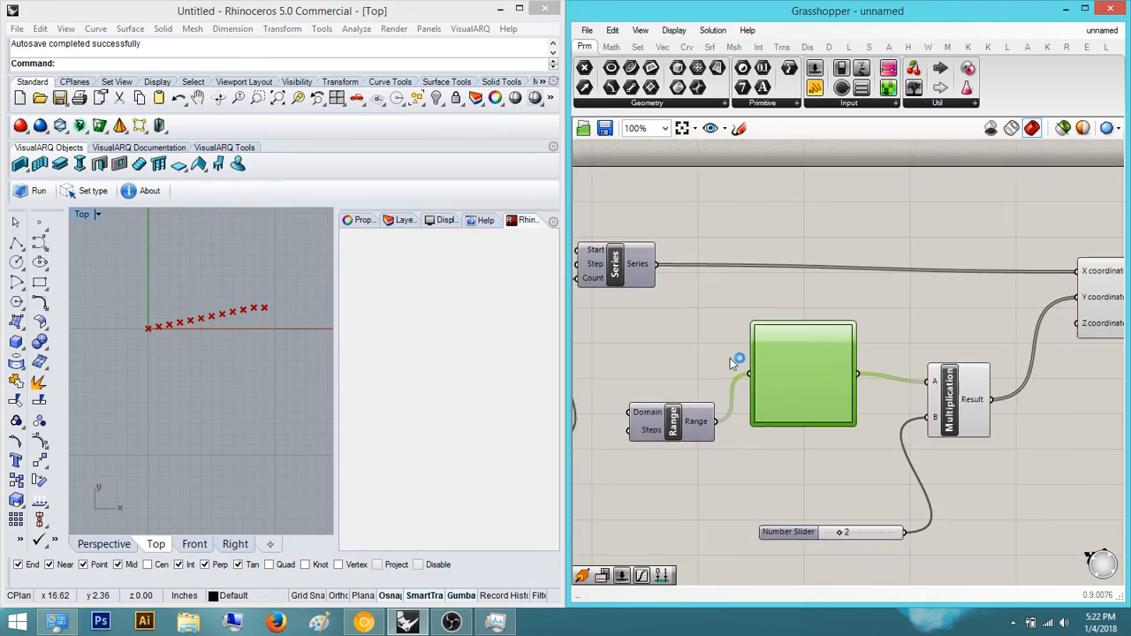
Add a number slider set to 5 below the 12 slider and wire it into Range's Steps input.
{"action": "right_click_drag", "start_coordinate": [749, 467], "coordinate": [822, 389]}
{"action": "left_click", "coordinate": [798, 395]}
{"action": "scroll", "coordinate": [728, 385], "scroll_direction": "up", "scroll_amount": 2}
{"action": "right_click_drag", "start_coordinate": [729, 384], "coordinate": [892, 375]}
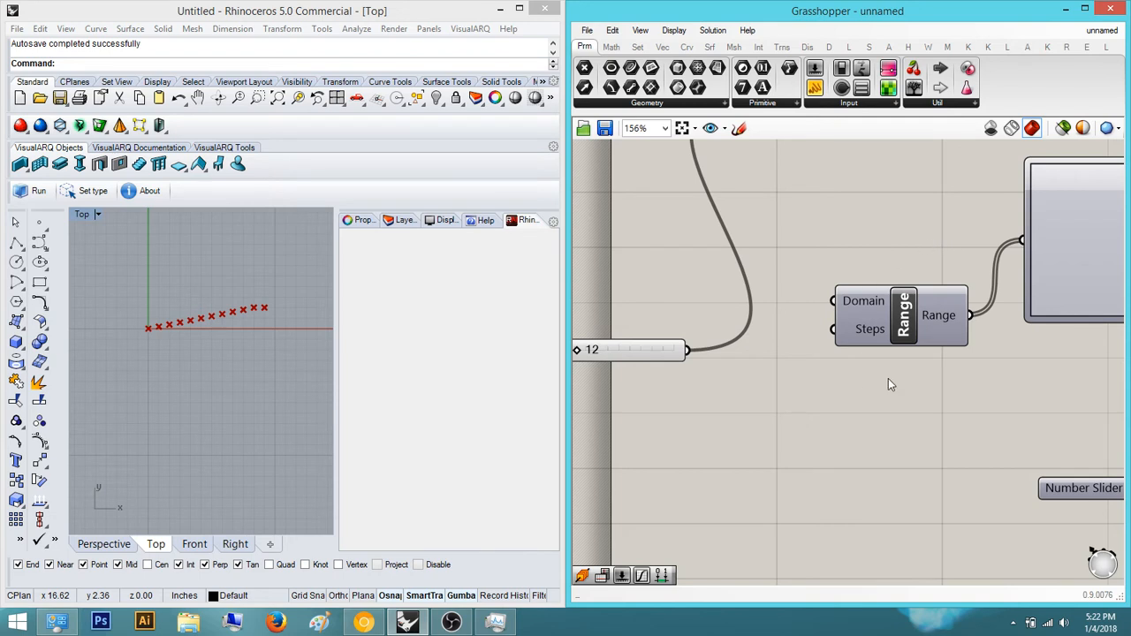
{"action": "right_click_drag", "start_coordinate": [801, 343], "coordinate": [840, 351]}
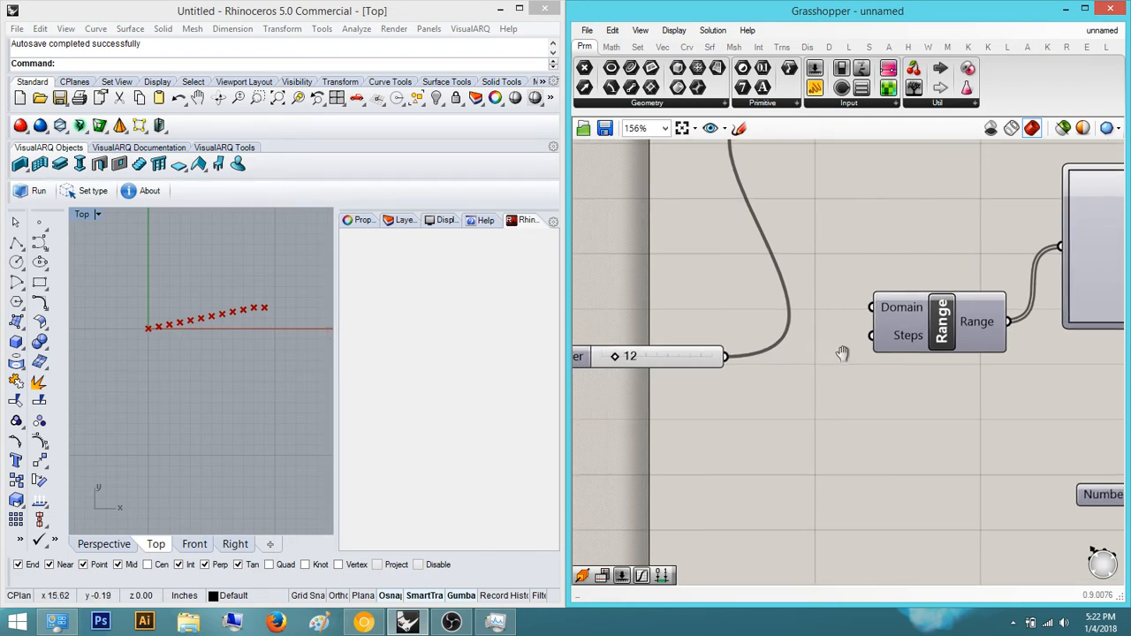
{"action": "double_click", "coordinate": [845, 448]}
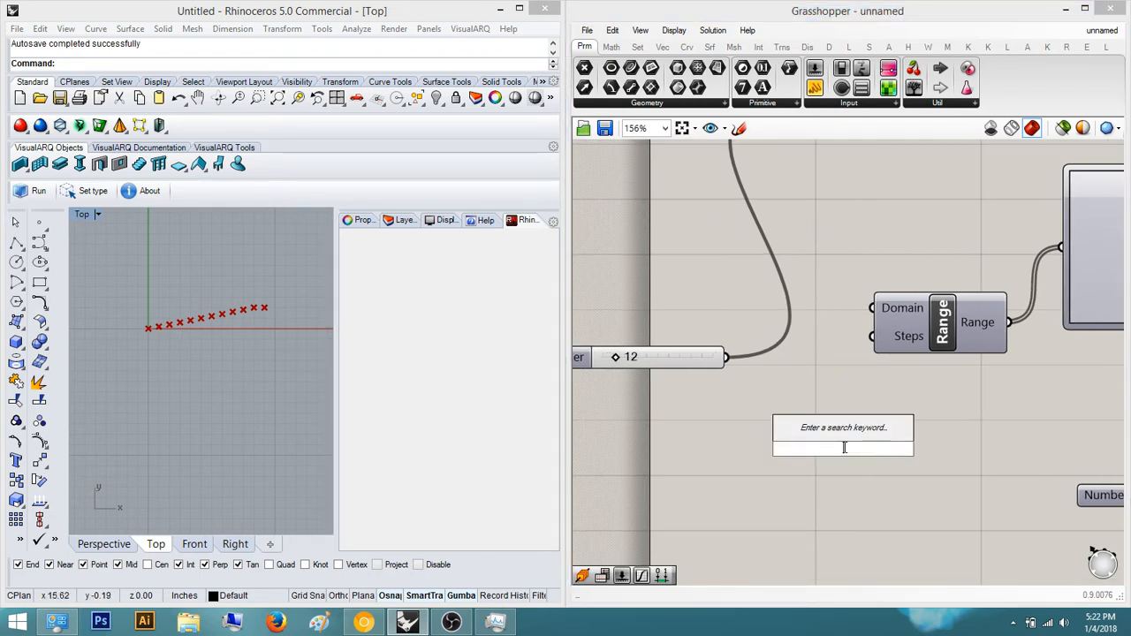
{"action": "type", "text": "5"}
{"action": "key", "text": "Return"}
{"action": "left_click_drag", "start_coordinate": [766, 449], "coordinate": [632, 452]}
{"action": "left_click_drag", "start_coordinate": [842, 355], "coordinate": [874, 336]}
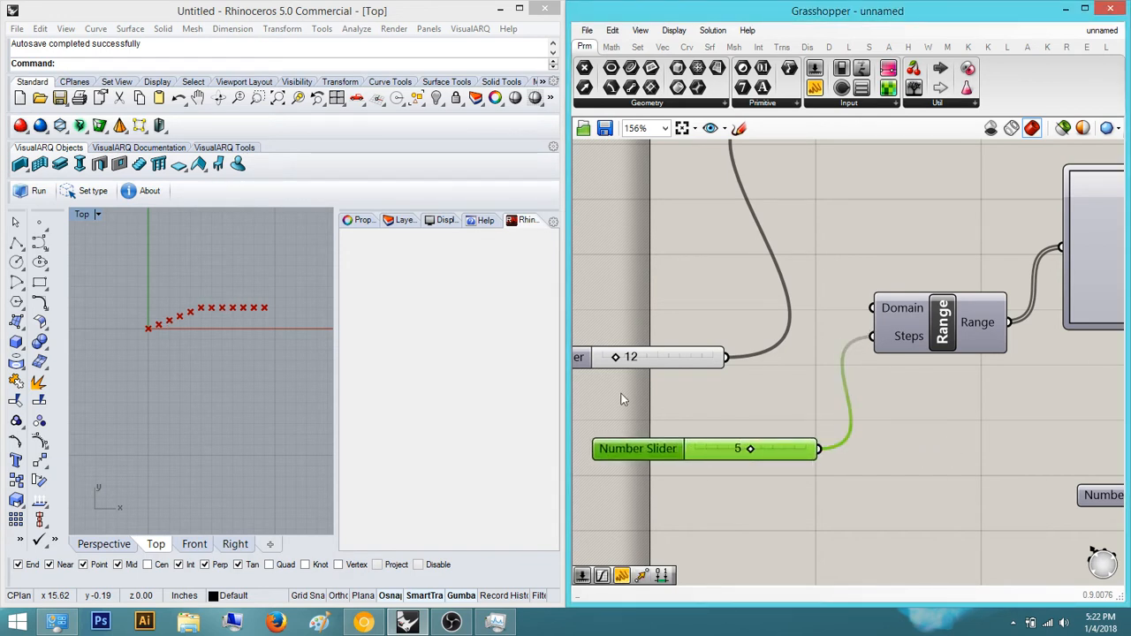
Examine the resulting row of points in the Top viewport against the Range and its Steps slider.
{"action": "left_click", "coordinate": [256, 346]}
{"action": "scroll", "coordinate": [217, 331], "scroll_direction": "up", "scroll_amount": 9}
{"action": "scroll", "coordinate": [216, 331], "scroll_direction": "down", "scroll_amount": 4}
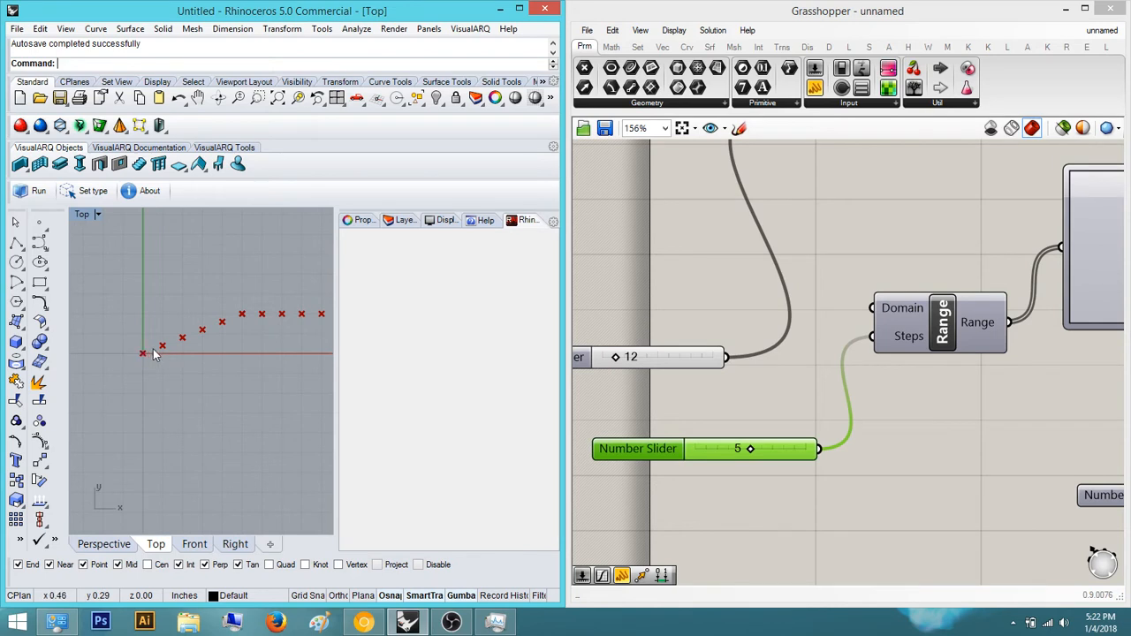
{"action": "scroll", "coordinate": [155, 348], "scroll_direction": "down", "scroll_amount": 4}
{"action": "scroll", "coordinate": [157, 347], "scroll_direction": "up", "scroll_amount": 6}
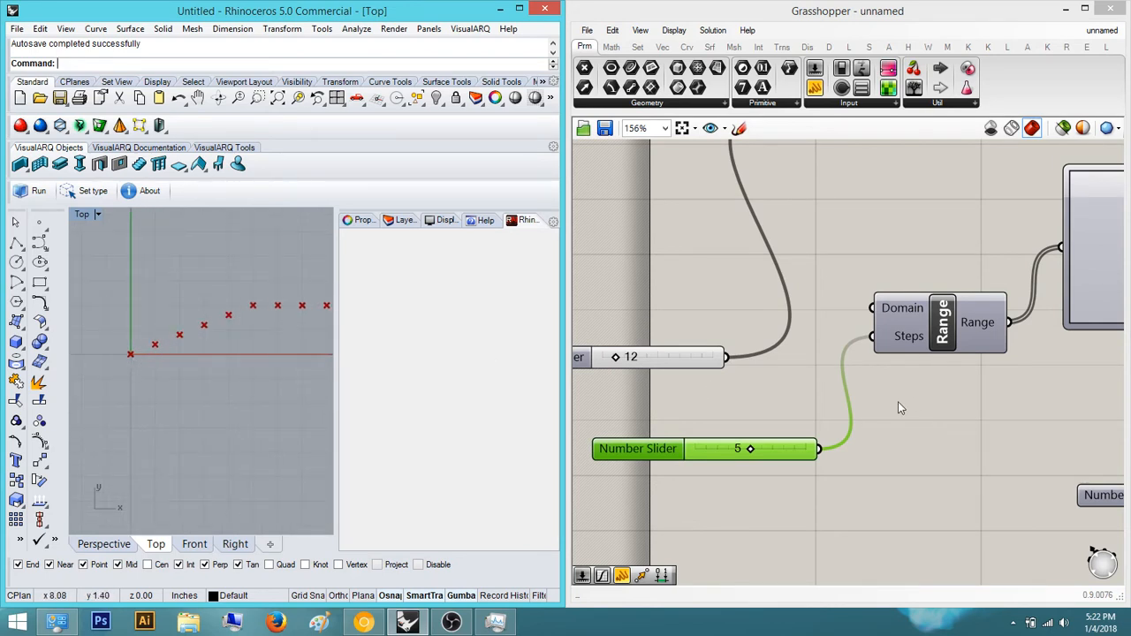
{"action": "right_click_drag", "start_coordinate": [248, 359], "coordinate": [229, 377]}
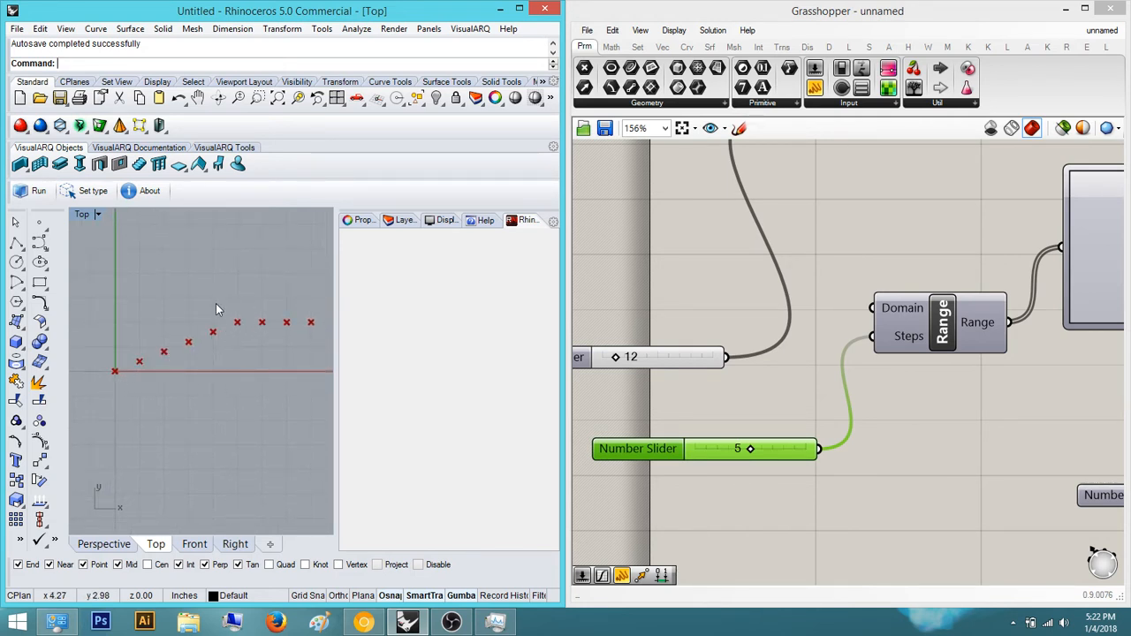
{"action": "scroll", "coordinate": [901, 442], "scroll_direction": "down", "scroll_amount": 3}
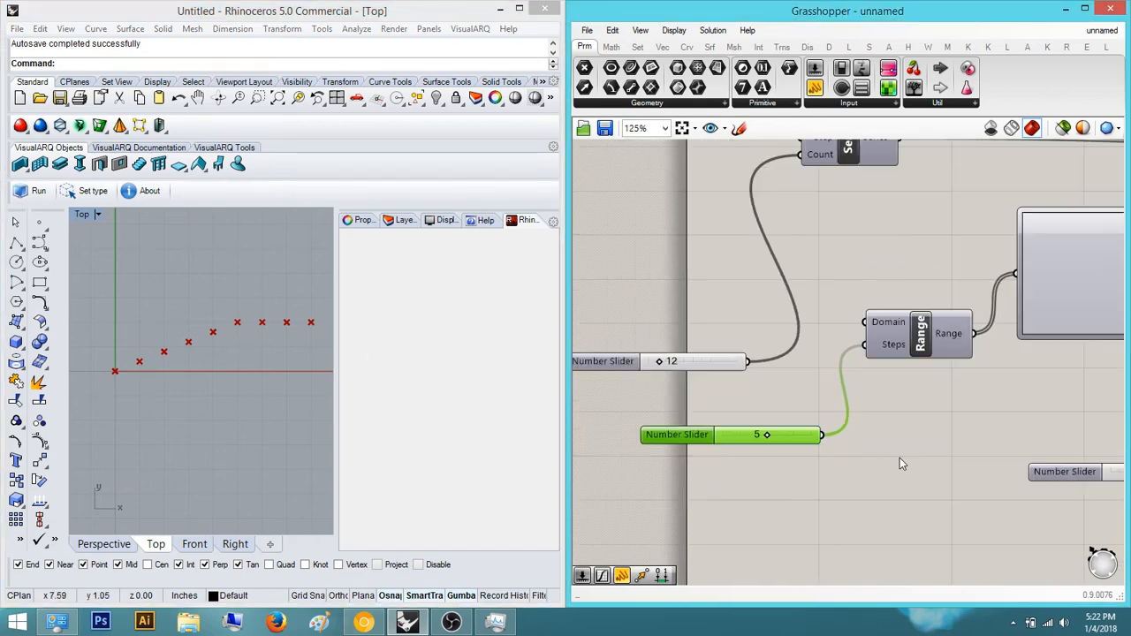
{"action": "left_click", "coordinate": [210, 296]}
{"action": "scroll", "coordinate": [225, 327], "scroll_direction": "down", "scroll_amount": 12}
{"action": "scroll", "coordinate": [236, 327], "scroll_direction": "up", "scroll_amount": 6}
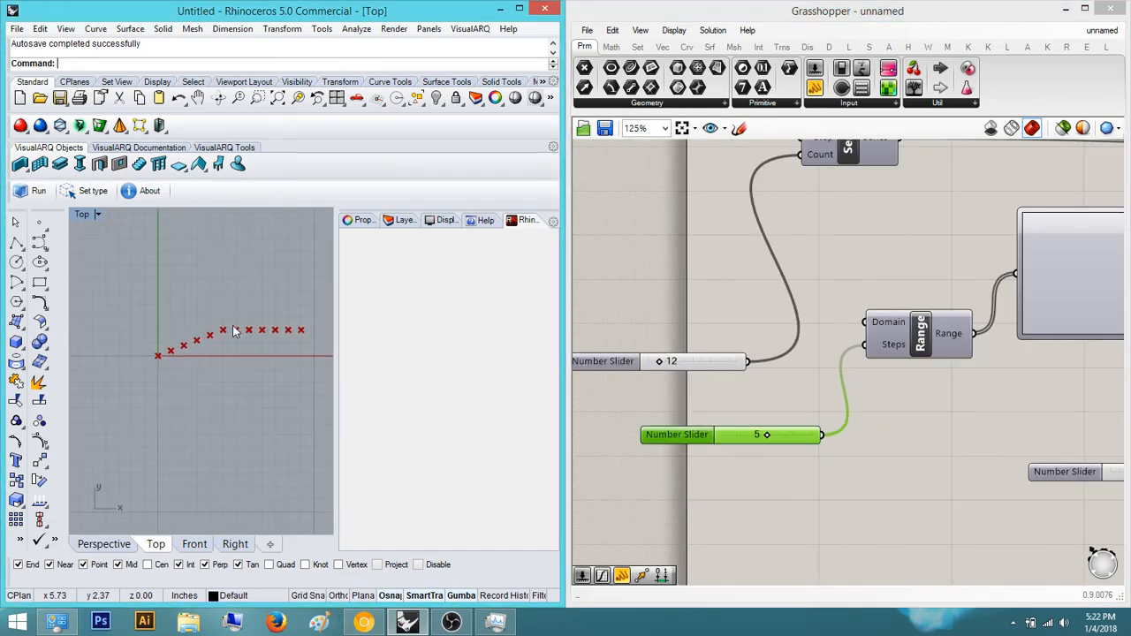
{"action": "right_click_drag", "start_coordinate": [931, 355], "coordinate": [897, 363]}
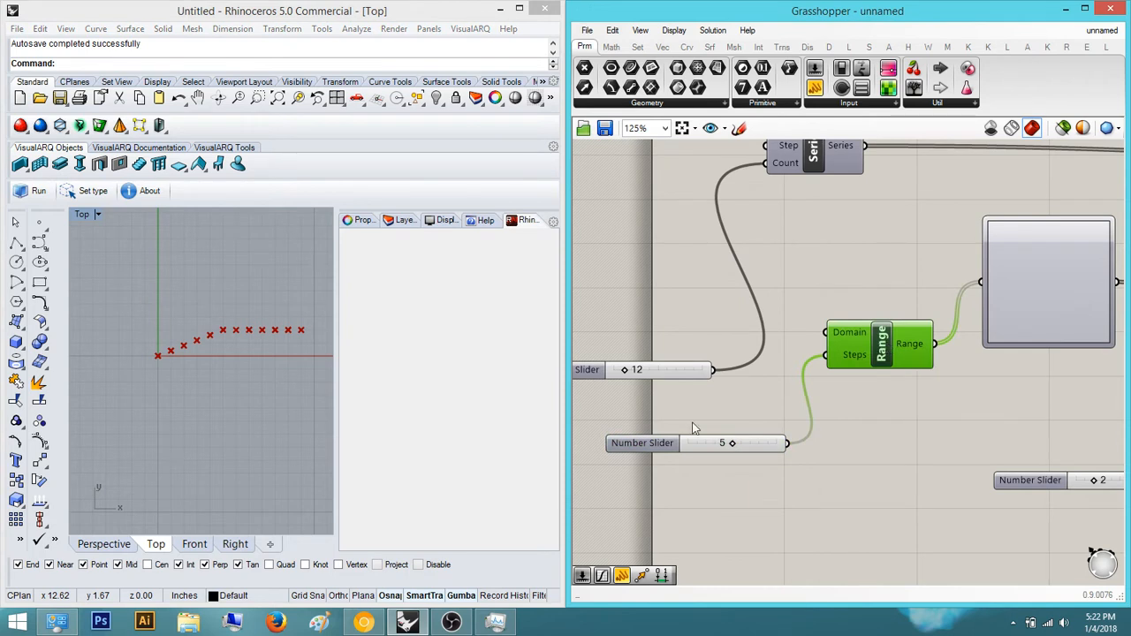
{"action": "right_click_drag", "start_coordinate": [693, 433], "coordinate": [742, 438]}
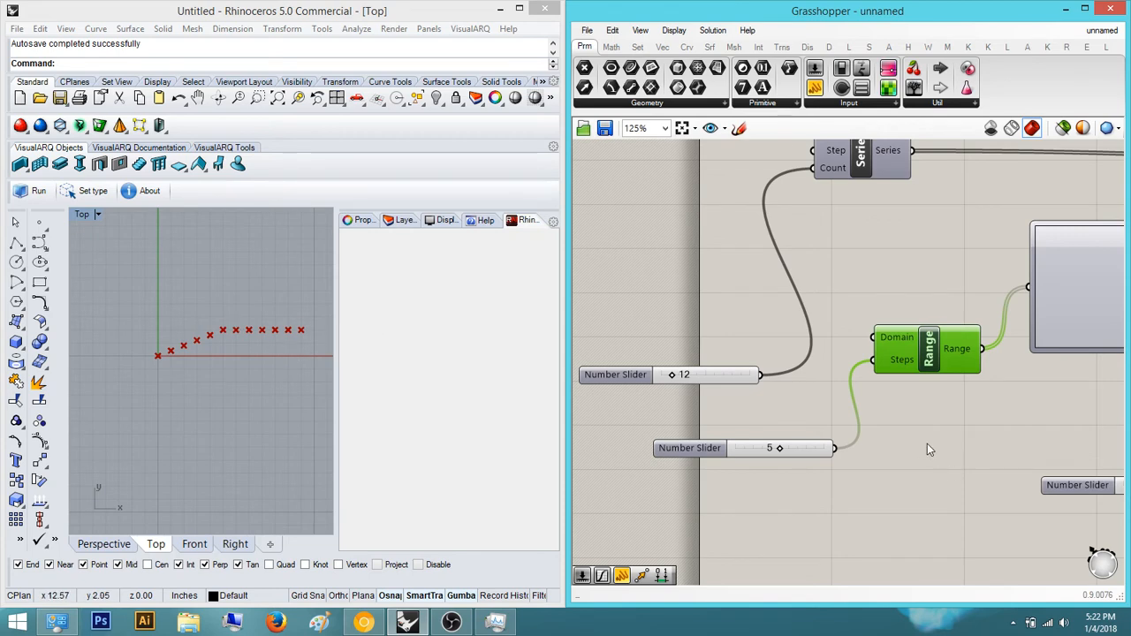
Replace the 5 slider with a number slider set to 11 and wire it into Range's Steps input.
{"action": "scroll", "coordinate": [861, 455], "scroll_direction": "up", "scroll_amount": 5}
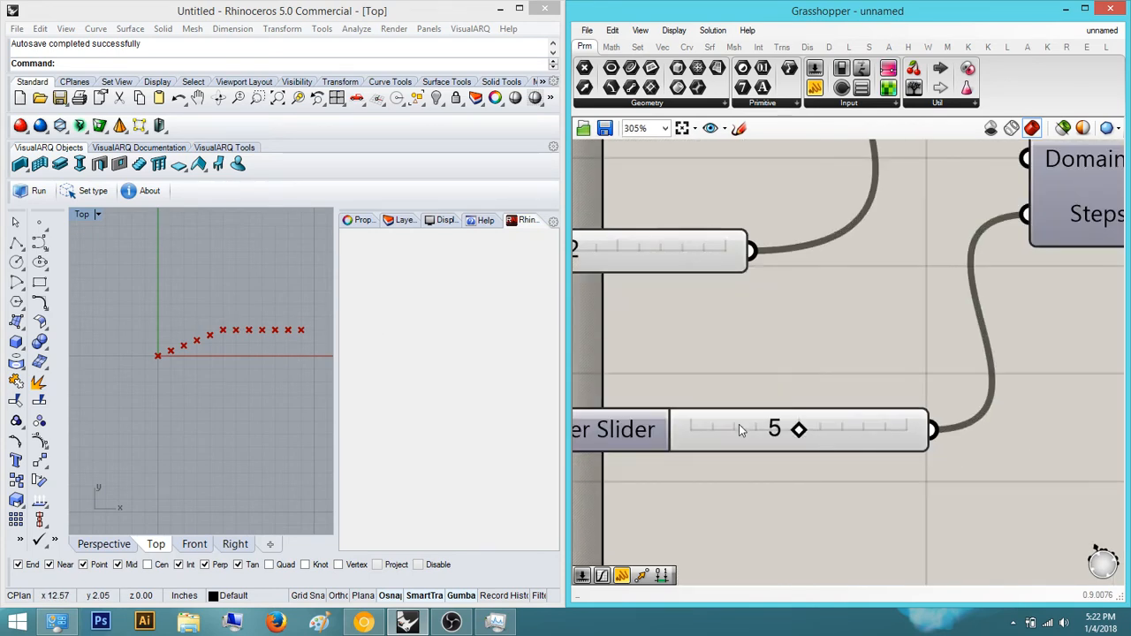
{"action": "left_click", "coordinate": [739, 424]}
{"action": "key", "text": "Delete"}
{"action": "double_click", "coordinate": [826, 417]}
{"action": "type", "text": "1"}
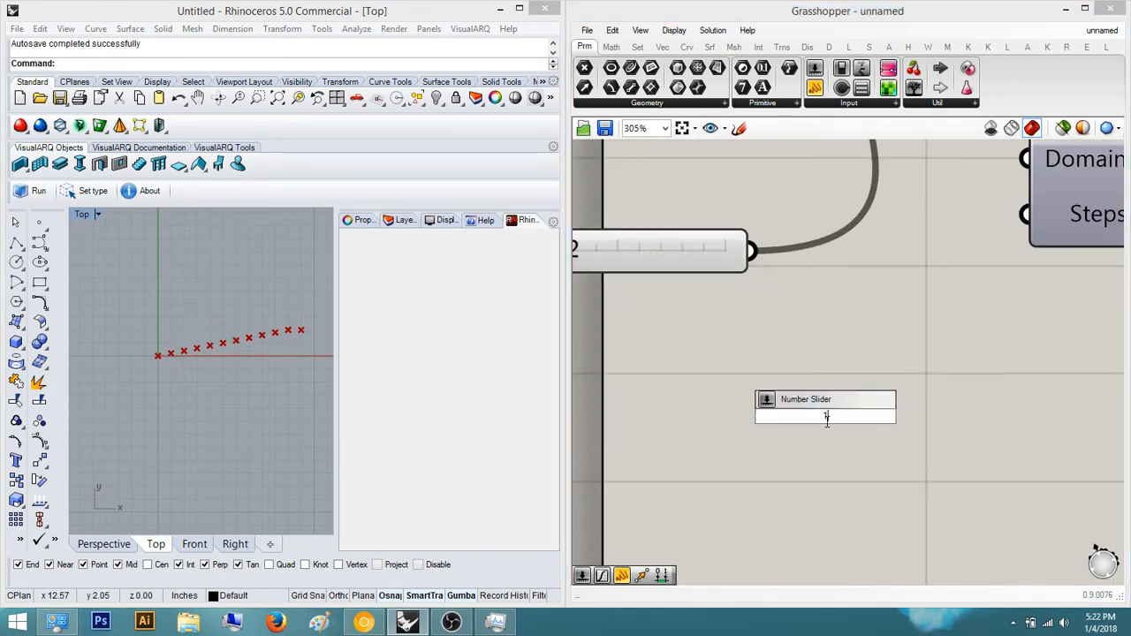
{"action": "type", "text": "1"}
{"action": "key", "text": "Return"}
{"action": "scroll", "coordinate": [933, 411], "scroll_direction": "down", "scroll_amount": 3}
{"action": "left_click_drag", "start_coordinate": [935, 426], "coordinate": [930, 324]}
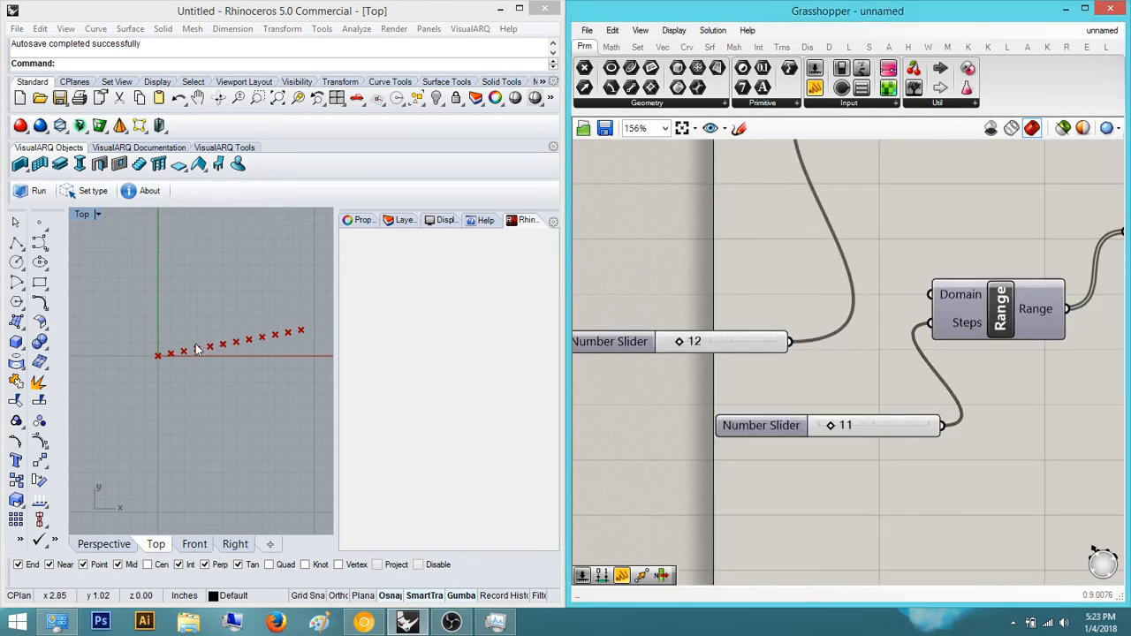
Delete the 11 slider feeding Range's Steps input.
{"action": "right_click_drag", "start_coordinate": [932, 409], "coordinate": [895, 442]}
{"action": "left_click", "coordinate": [854, 465]}
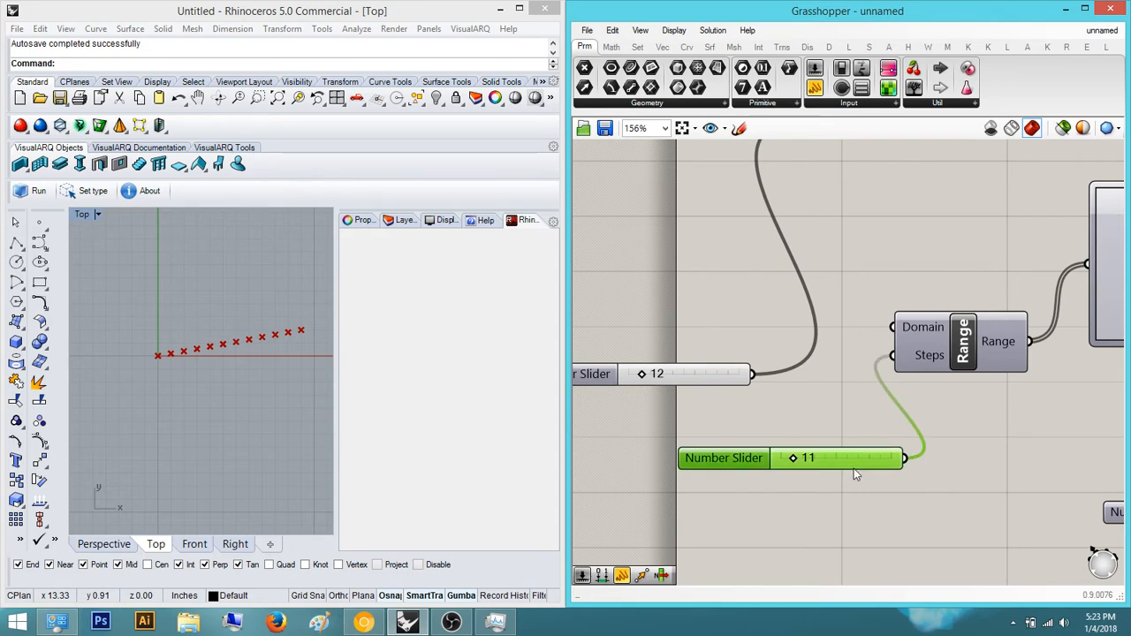
{"action": "key", "text": "Delete"}
Examine the last points of the row in the Top viewport and the Range component's inputs on the canvas.
{"action": "scroll", "coordinate": [301, 327], "scroll_direction": "up", "scroll_amount": 5}
{"action": "left_click", "coordinate": [299, 327]}
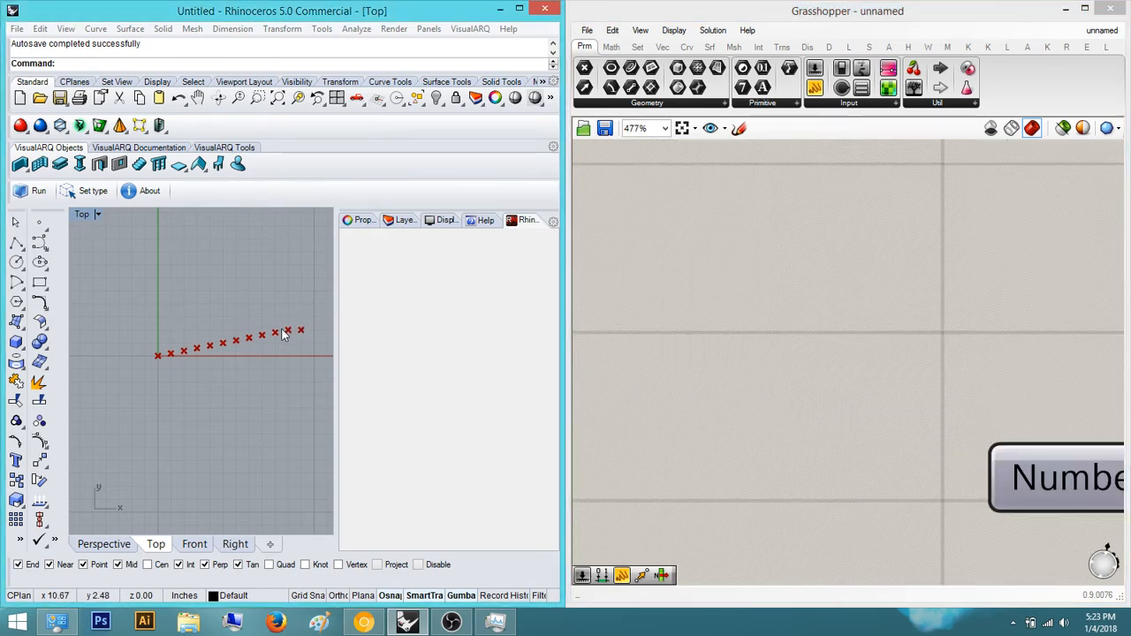
{"action": "scroll", "coordinate": [282, 329], "scroll_direction": "up", "scroll_amount": 12}
{"action": "left_click", "coordinate": [1002, 427]}
{"action": "scroll", "coordinate": [963, 407], "scroll_direction": "down", "scroll_amount": 3}
{"action": "scroll", "coordinate": [937, 413], "scroll_direction": "down", "scroll_amount": 3}
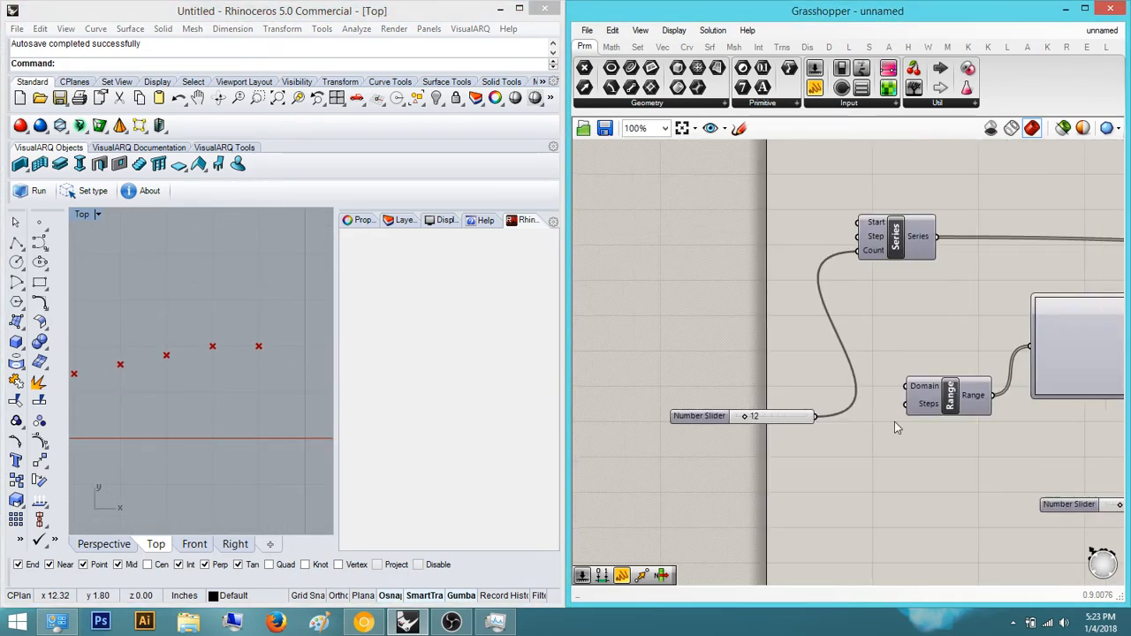
{"action": "scroll", "coordinate": [889, 422], "scroll_direction": "up", "scroll_amount": 2}
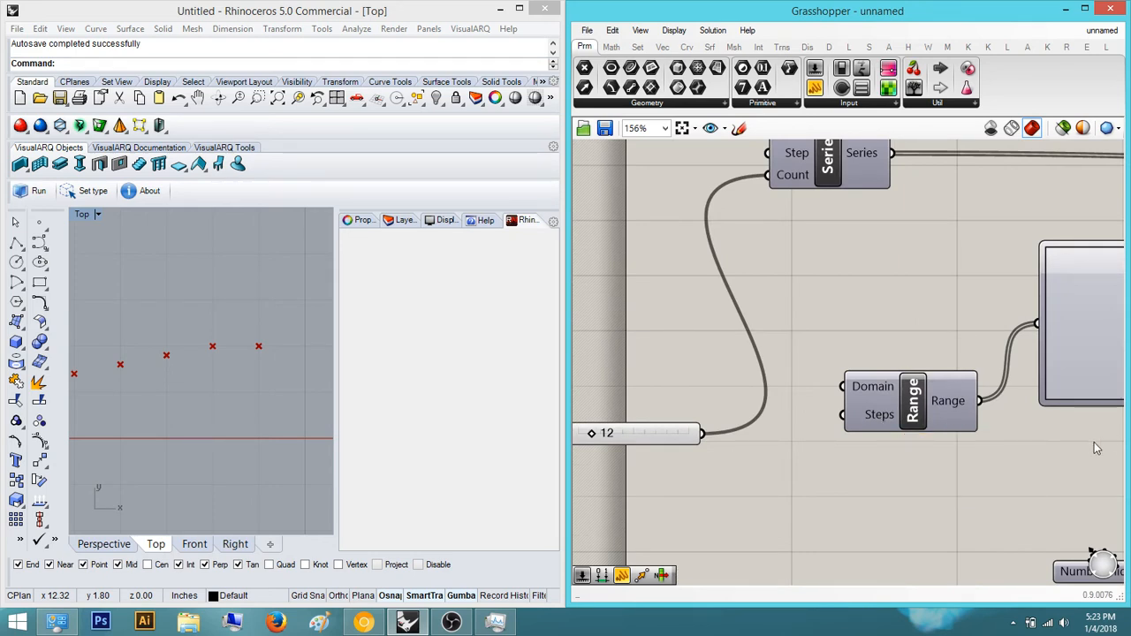
{"action": "scroll", "coordinate": [897, 426], "scroll_direction": "down", "scroll_amount": 5}
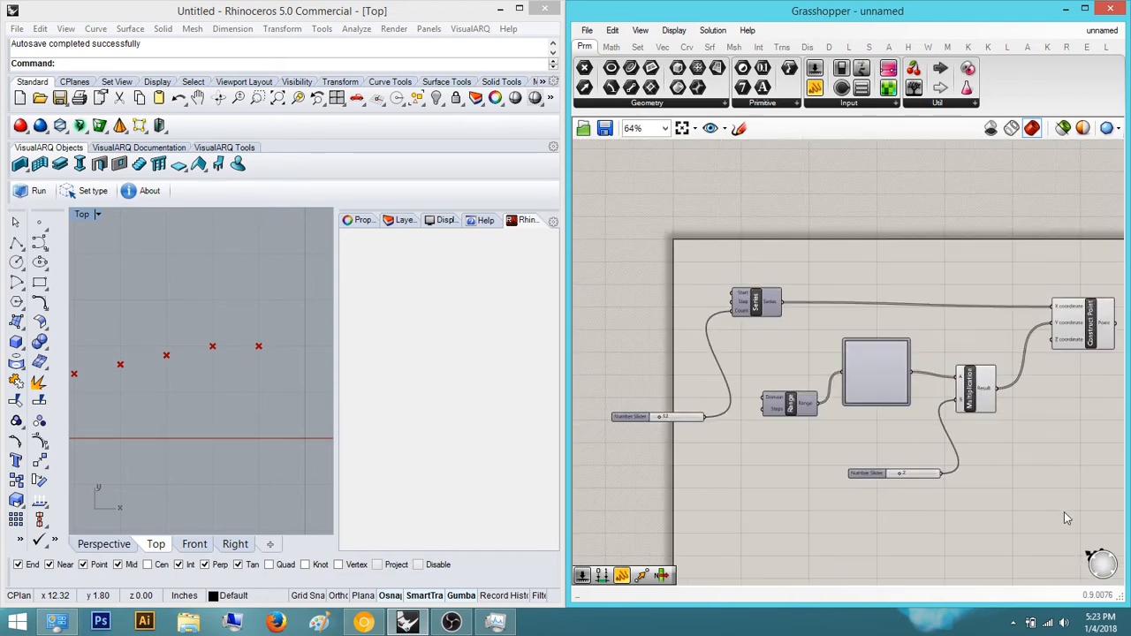
Move Range, Graph Mapper, Multiplication, the 2 slider and Construct Point together farther away from the 12 slider and Series.
{"action": "left_click_drag", "start_coordinate": [1086, 522], "coordinate": [811, 346]}
{"action": "right_click_drag", "start_coordinate": [898, 381], "coordinate": [807, 364]}
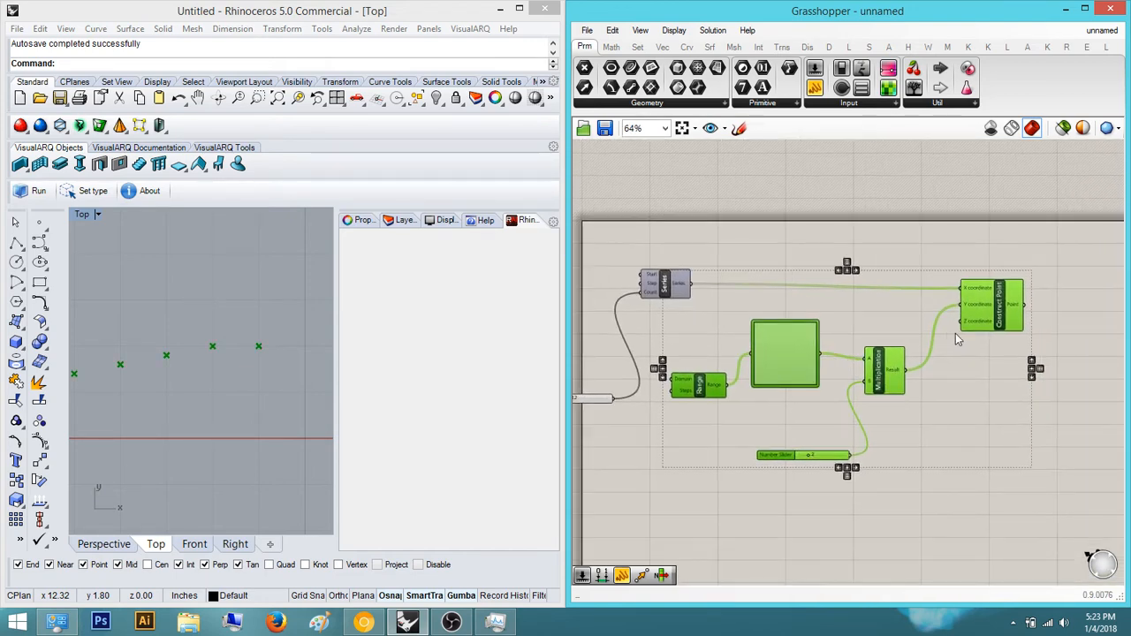
{"action": "left_click_drag", "start_coordinate": [982, 317], "coordinate": [1050, 326]}
{"action": "left_click", "coordinate": [757, 494]}
{"action": "right_click_drag", "start_coordinate": [687, 424], "coordinate": [871, 409]}
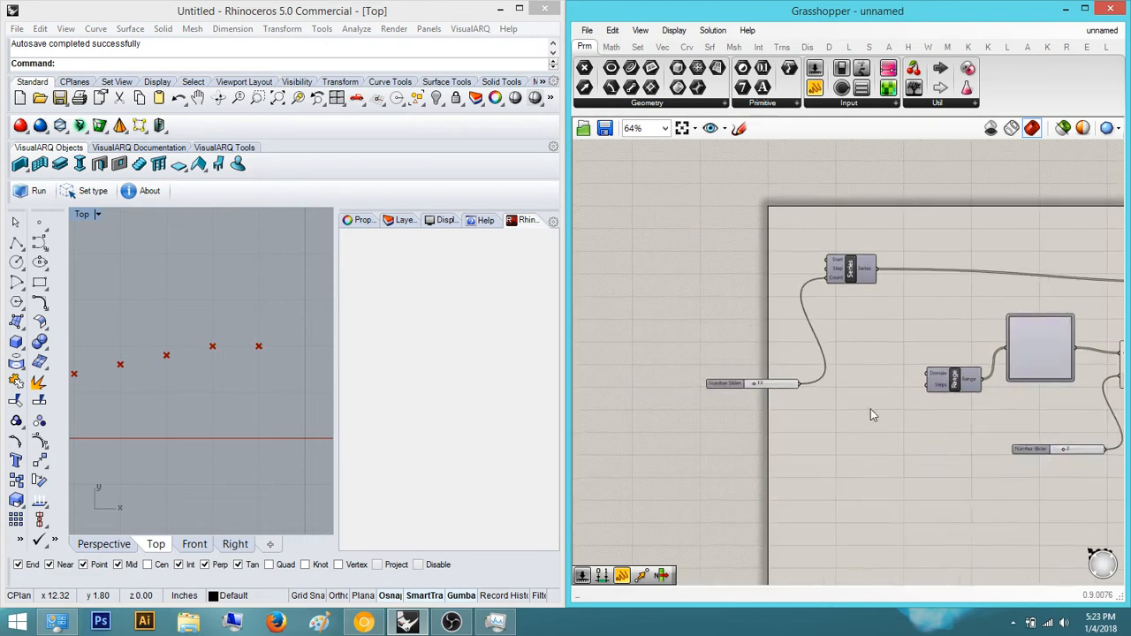
{"action": "scroll", "coordinate": [872, 409], "scroll_direction": "up", "scroll_amount": 3}
{"action": "right_click_drag", "start_coordinate": [283, 367], "coordinate": [295, 321]}
{"action": "scroll", "coordinate": [295, 322], "scroll_direction": "down", "scroll_amount": 1}
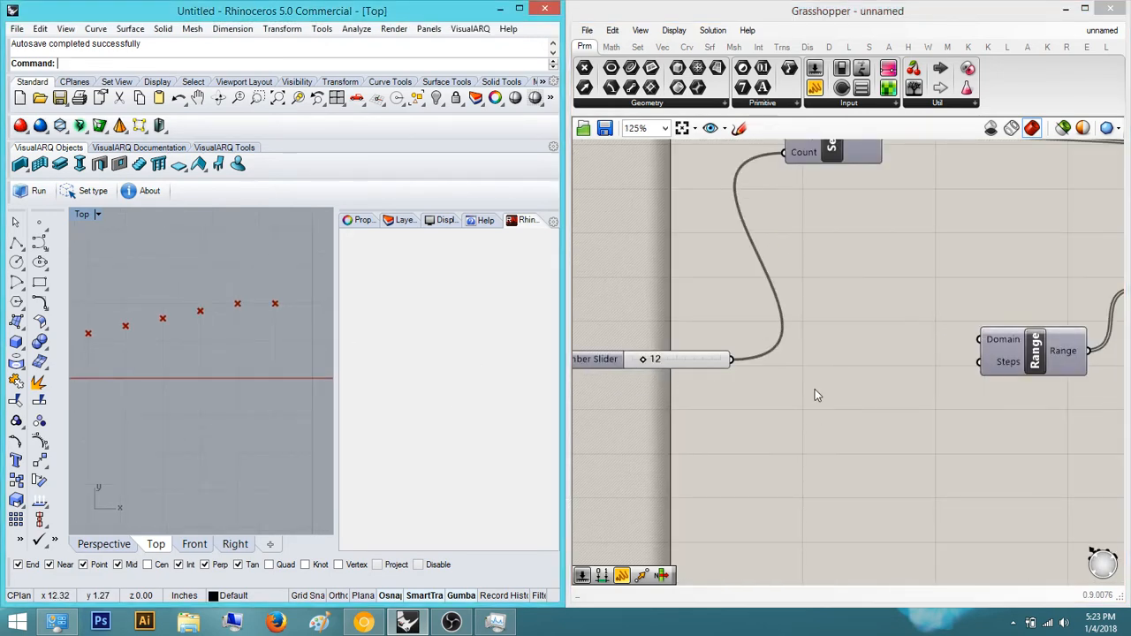
{"action": "scroll", "coordinate": [783, 457], "scroll_direction": "down", "scroll_amount": 1}
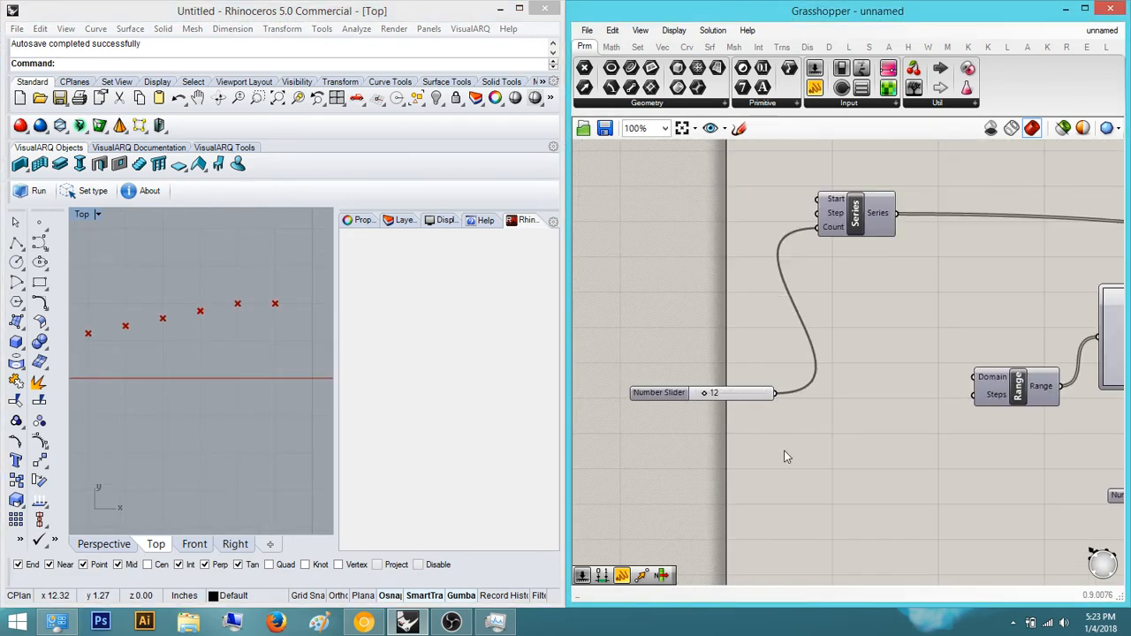
{"action": "scroll", "coordinate": [779, 448], "scroll_direction": "up", "scroll_amount": 3}
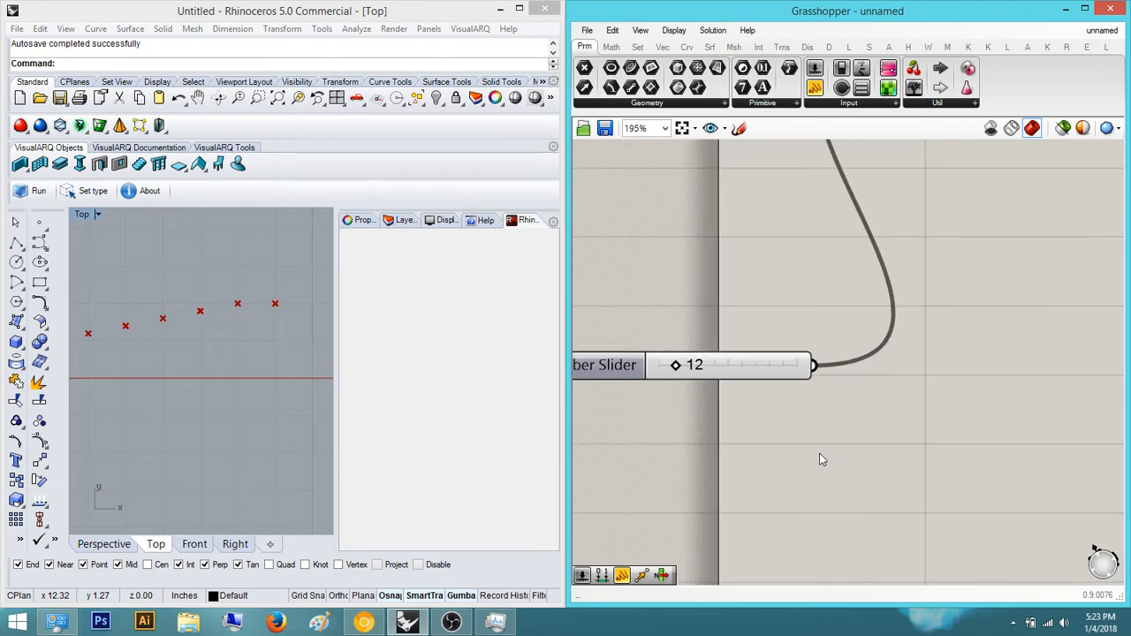
Examine the row of points from the origin in the Top viewport and the Series and Range inputs on the canvas.
{"action": "scroll", "coordinate": [769, 387], "scroll_direction": "down", "scroll_amount": 3}
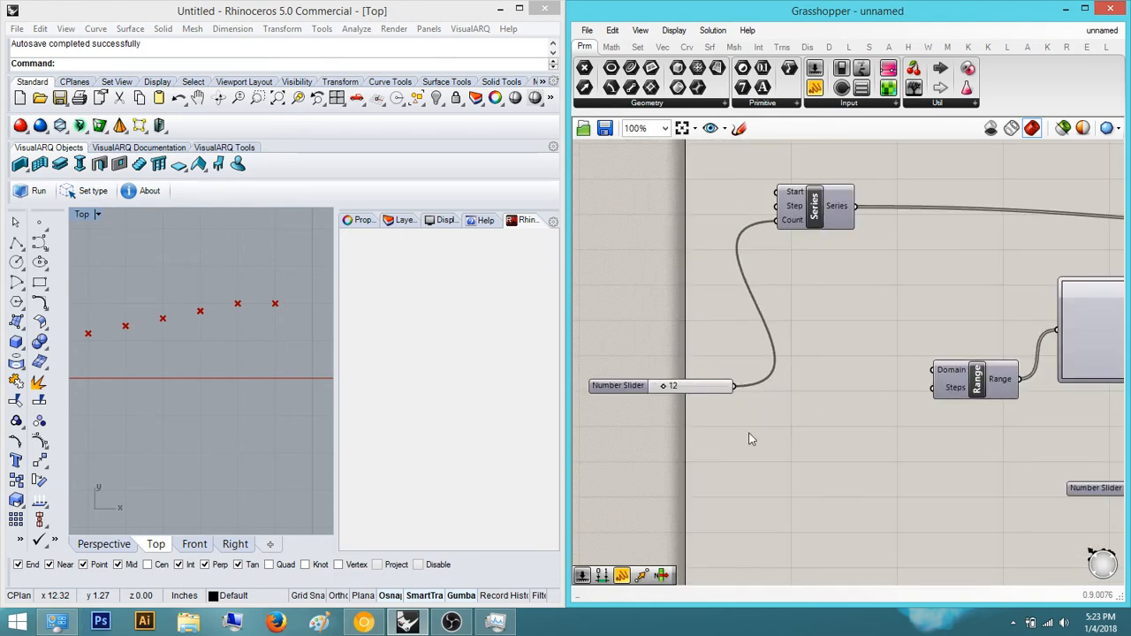
{"action": "right_click_drag", "start_coordinate": [750, 425], "coordinate": [810, 417]}
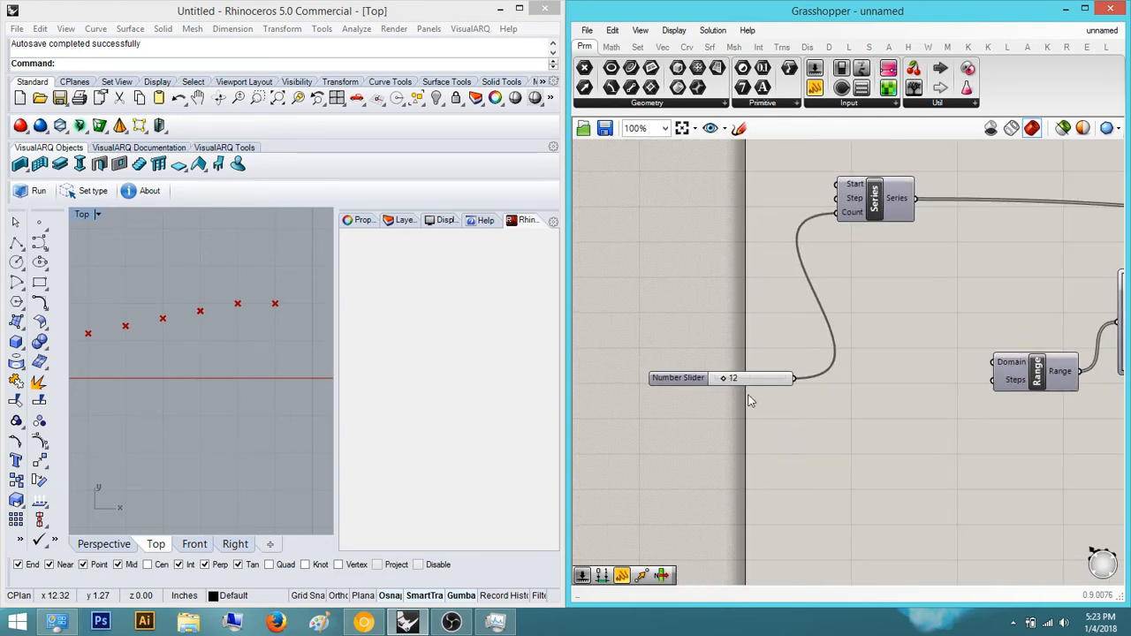
{"action": "right_click_drag", "start_coordinate": [798, 371], "coordinate": [813, 361]}
{"action": "right_click_drag", "start_coordinate": [914, 370], "coordinate": [894, 359]}
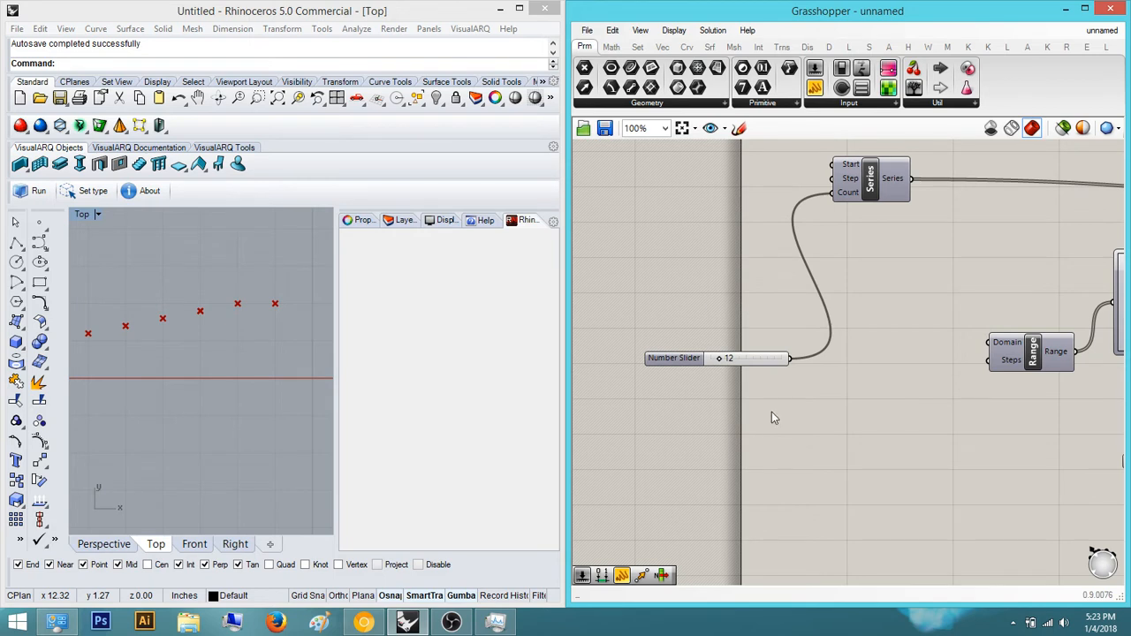
{"action": "right_click_drag", "start_coordinate": [157, 356], "coordinate": [274, 358]}
{"action": "scroll", "coordinate": [212, 329], "scroll_direction": "down", "scroll_amount": 6}
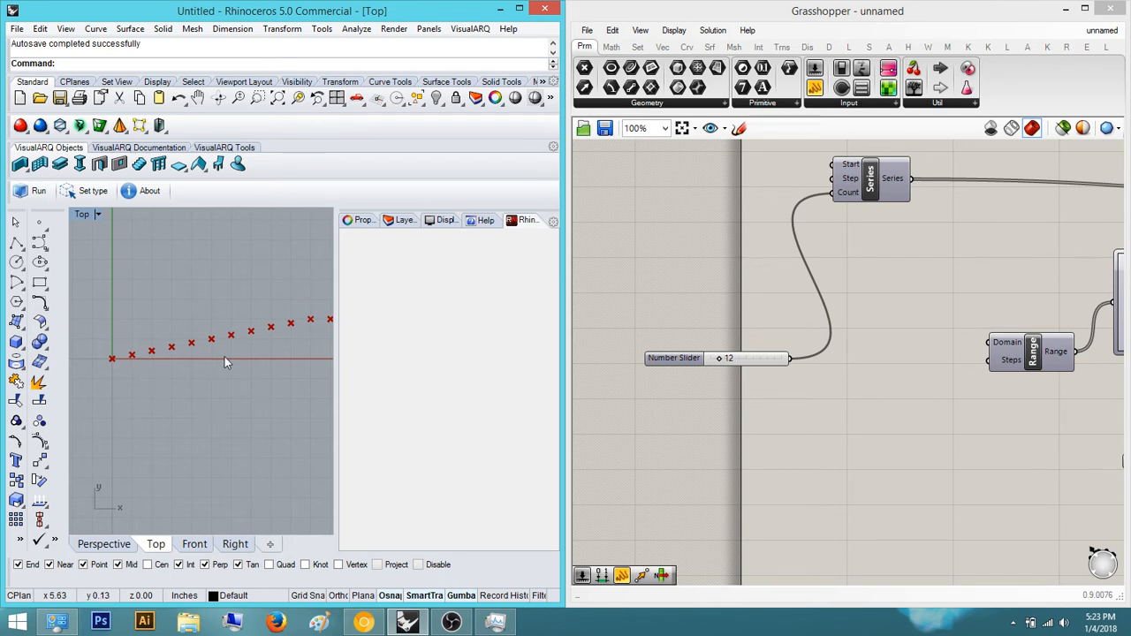
{"action": "right_click_drag", "start_coordinate": [225, 356], "coordinate": [201, 372]}
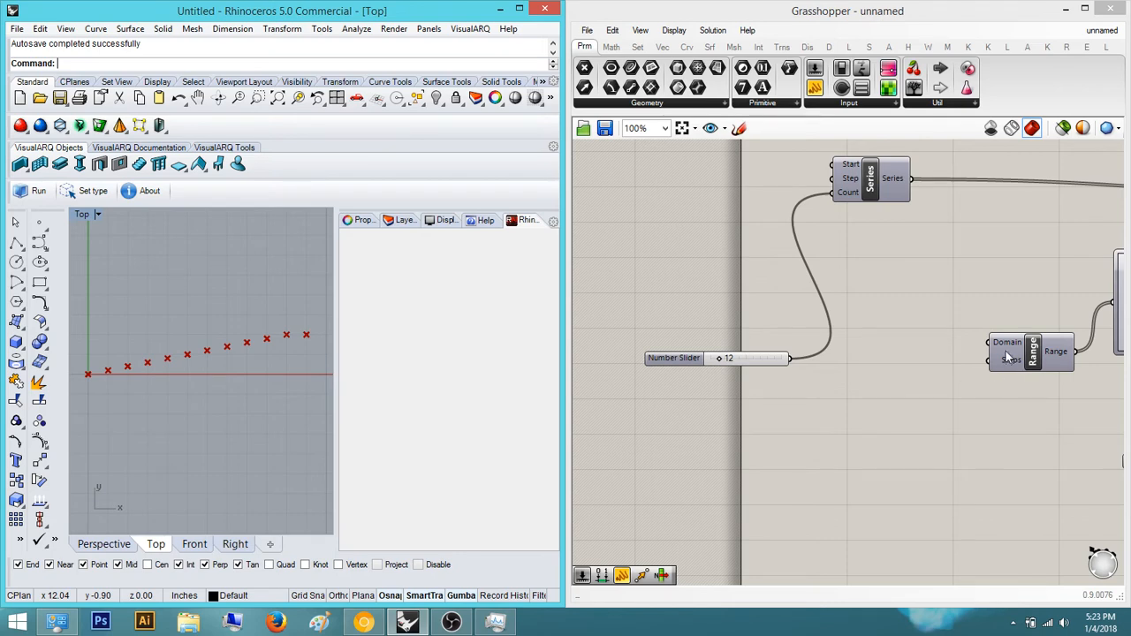
{"action": "scroll", "coordinate": [968, 371], "scroll_direction": "up", "scroll_amount": 5}
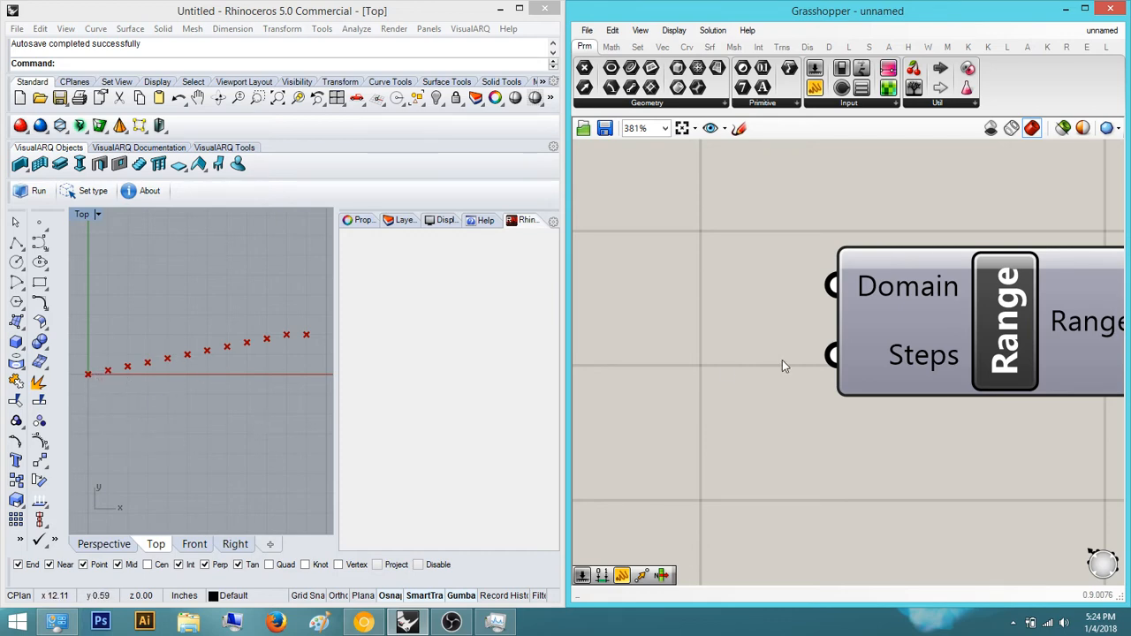
Lower the number slider feeding Series' Count input to 7.
{"action": "right_click_drag", "start_coordinate": [783, 361], "coordinate": [1005, 362]}
{"action": "scroll", "coordinate": [1005, 362], "scroll_direction": "down", "scroll_amount": 3}
{"action": "scroll", "coordinate": [795, 379], "scroll_direction": "down", "scroll_amount": 3}
{"action": "right_click_drag", "start_coordinate": [613, 374], "coordinate": [749, 373]}
{"action": "scroll", "coordinate": [749, 371], "scroll_direction": "up", "scroll_amount": 4}
{"action": "left_click_drag", "start_coordinate": [740, 361], "coordinate": [735, 363]}
{"action": "right_click_drag", "start_coordinate": [797, 319], "coordinate": [751, 380]}
{"action": "scroll", "coordinate": [789, 394], "scroll_direction": "down", "scroll_amount": 6}
{"action": "scroll", "coordinate": [747, 389], "scroll_direction": "up", "scroll_amount": 8}
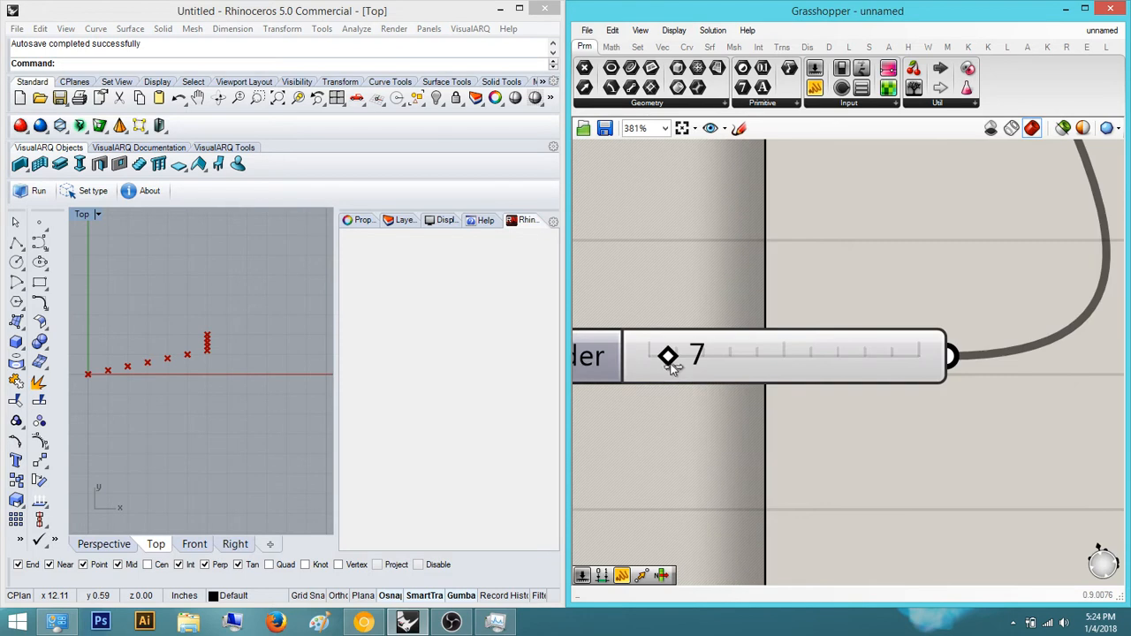
Set the slider feeding Series' Count to 11 and check the resulting row of points in the Top viewport.
{"action": "left_click_drag", "start_coordinate": [672, 364], "coordinate": [682, 366]}
{"action": "mouse_move", "coordinate": [132, 372]}
{"action": "right_mouse_down"}
{"action": "mouse_move", "coordinate": [164, 354]}
{"action": "mouse_move", "coordinate": [114, 374]}
{"action": "right_mouse_up"}
{"action": "scroll", "coordinate": [141, 355], "scroll_direction": "up", "scroll_amount": 4}
{"action": "scroll", "coordinate": [132, 355], "scroll_direction": "down", "scroll_amount": 2}
{"action": "scroll", "coordinate": [122, 362], "scroll_direction": "down", "scroll_amount": 1}
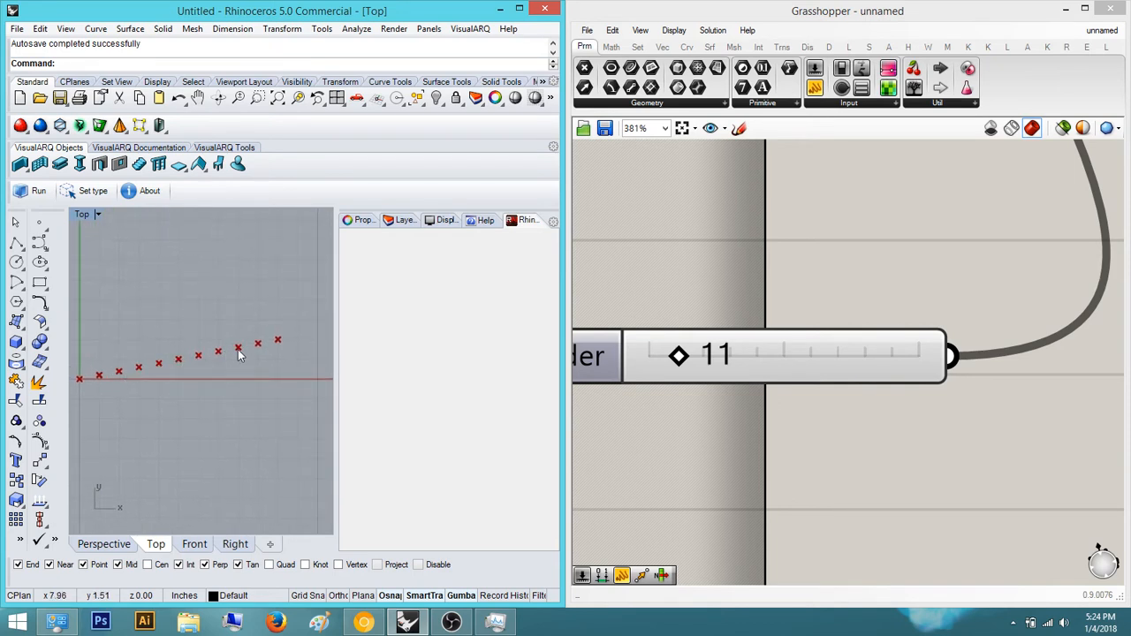
{"action": "right_click_drag", "start_coordinate": [276, 342], "coordinate": [296, 341]}
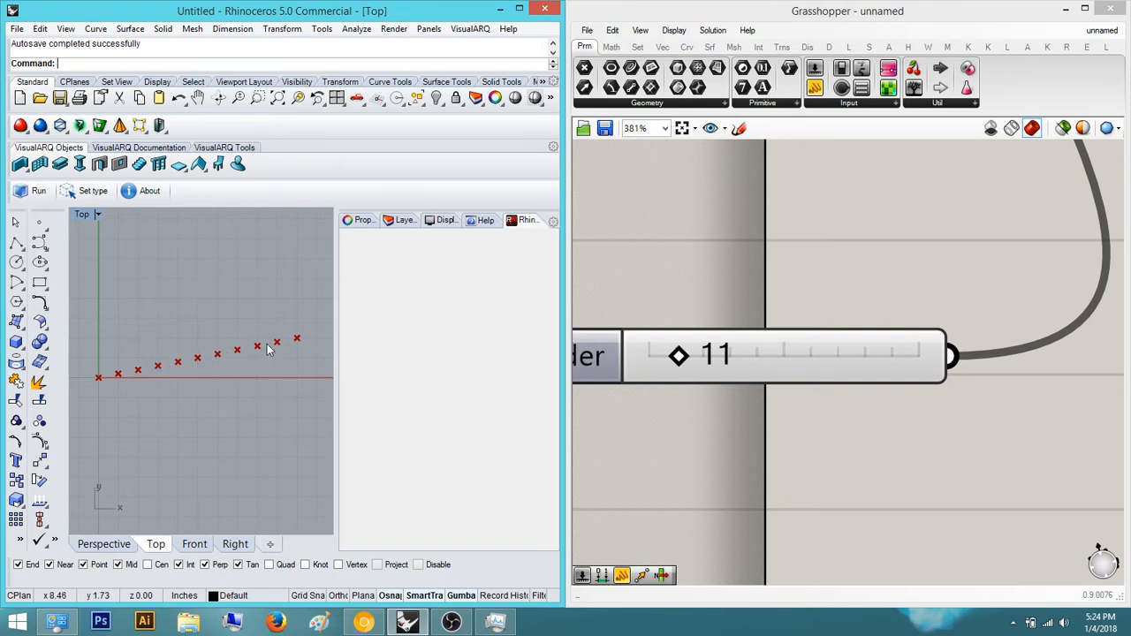
Add a Subtraction component to the canvas between the 11 slider and Range.
{"action": "scroll", "coordinate": [918, 379], "scroll_direction": "down", "scroll_amount": 5}
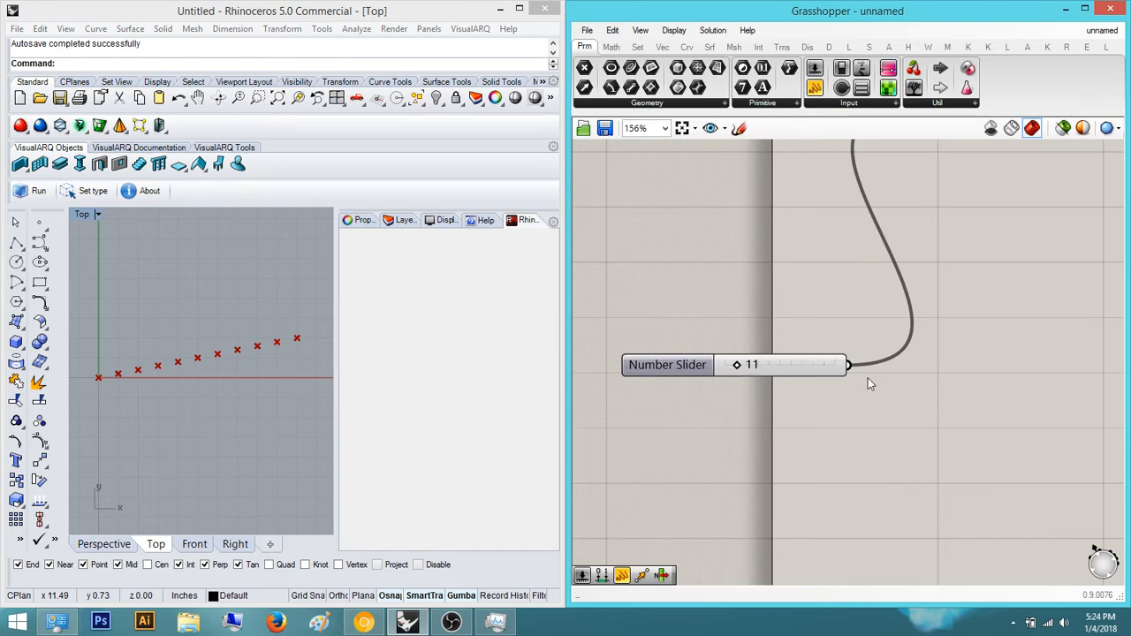
{"action": "scroll", "coordinate": [869, 383], "scroll_direction": "down", "scroll_amount": 4}
{"action": "double_click", "coordinate": [904, 422]}
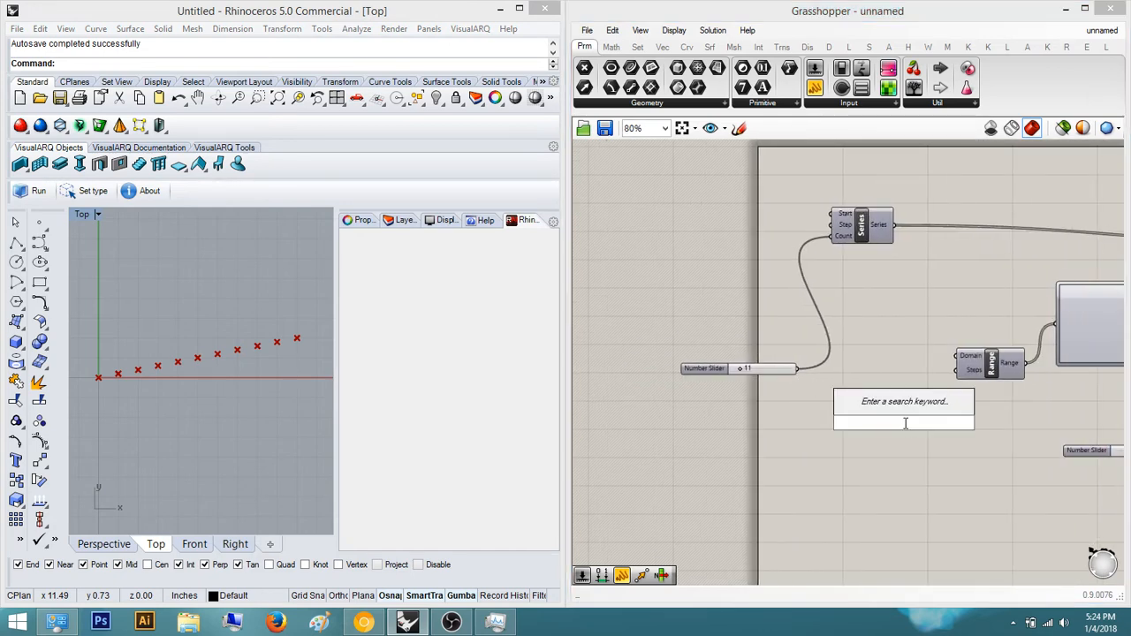
{"action": "type", "text": "subtrac"}
{"action": "left_click", "coordinate": [901, 405]}
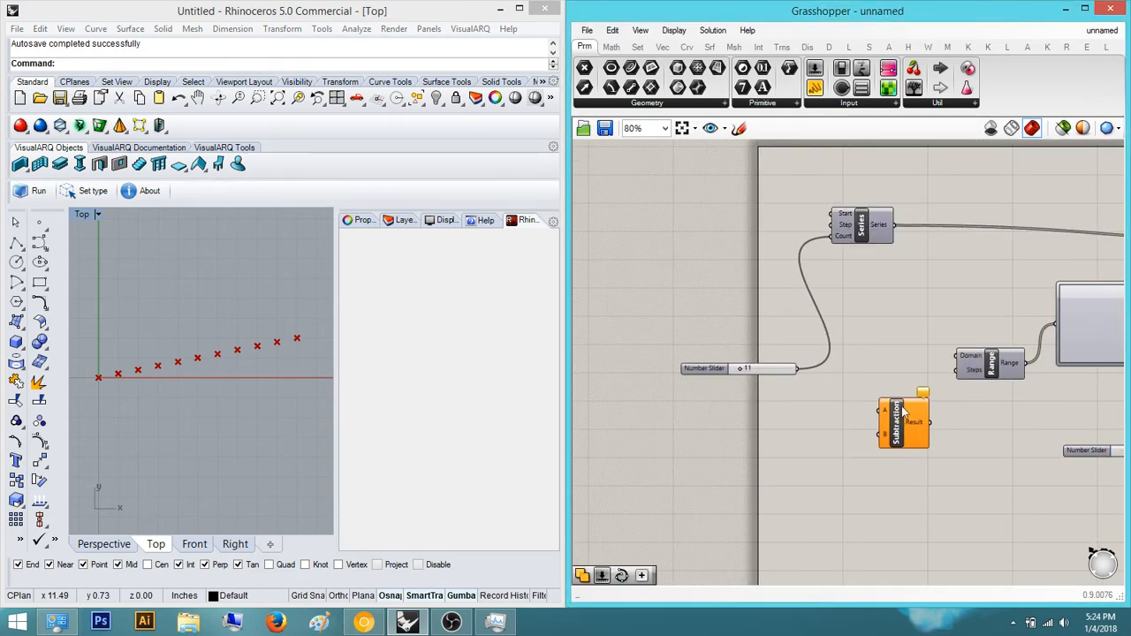
Add a number slider set to 1 and wire it into Subtraction's B input.
{"action": "double_click", "coordinate": [786, 417]}
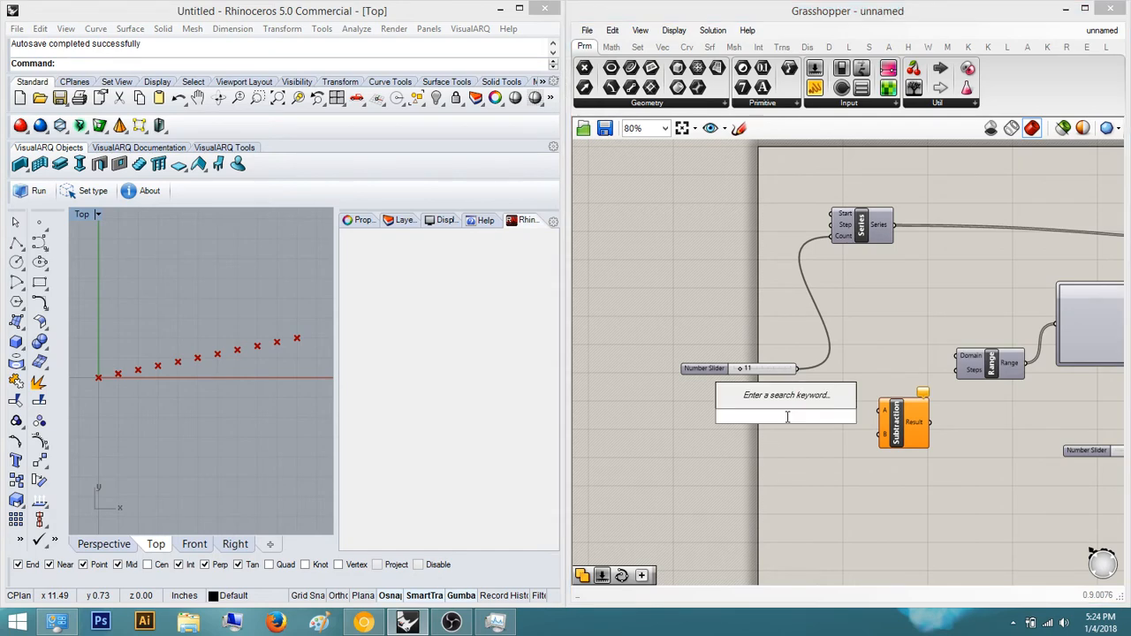
{"action": "type", "text": "1"}
{"action": "key", "text": "Return"}
{"action": "scroll", "coordinate": [800, 424], "scroll_direction": "up", "scroll_amount": 3}
{"action": "left_click_drag", "start_coordinate": [827, 423], "coordinate": [891, 455]}
Wire the 11 slider into Subtraction's A input and Subtraction's Result into Range's Steps input.
{"action": "left_click_drag", "start_coordinate": [892, 415], "coordinate": [764, 349]}
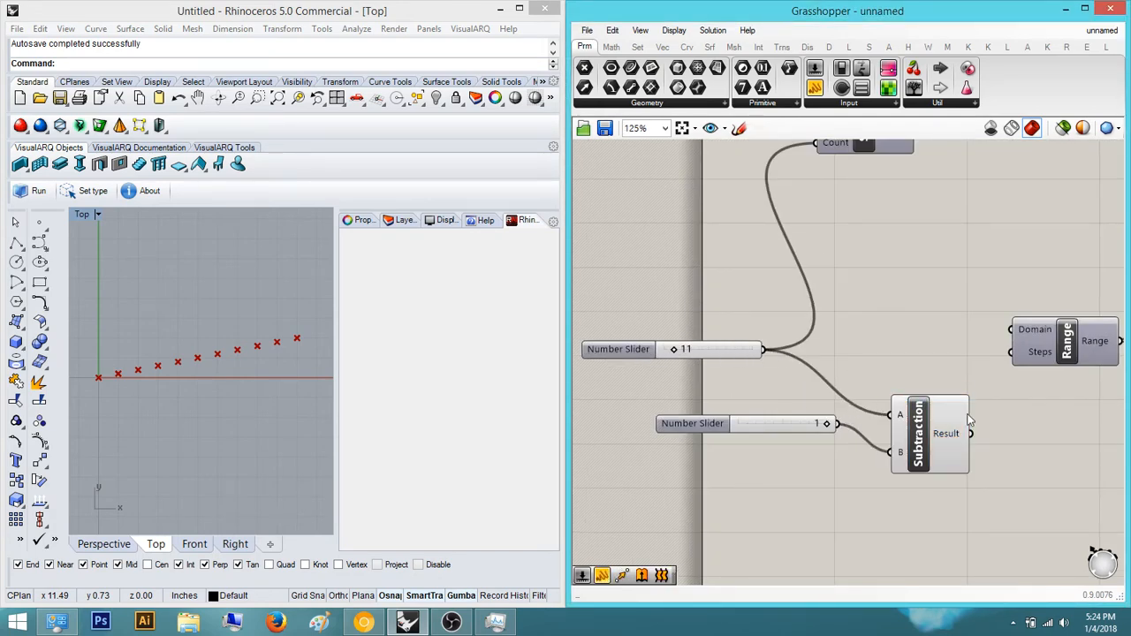
{"action": "mouse_move", "coordinate": [957, 440]}
{"action": "left_click_drag", "start_coordinate": [971, 434], "coordinate": [1010, 351]}
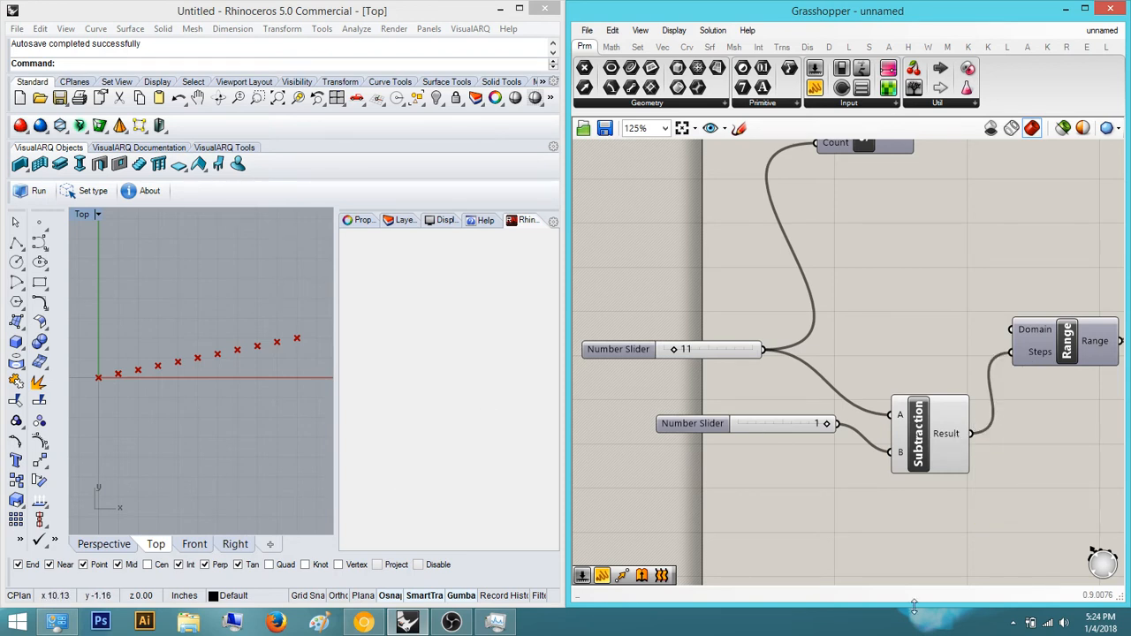
Move the 1 slider farther below the 11 slider and shift the Subtraction component slightly upward.
{"action": "right_click_drag", "start_coordinate": [789, 511], "coordinate": [821, 428]}
{"action": "left_click_drag", "start_coordinate": [808, 386], "coordinate": [720, 314]}
{"action": "left_click_drag", "start_coordinate": [735, 343], "coordinate": [696, 392]}
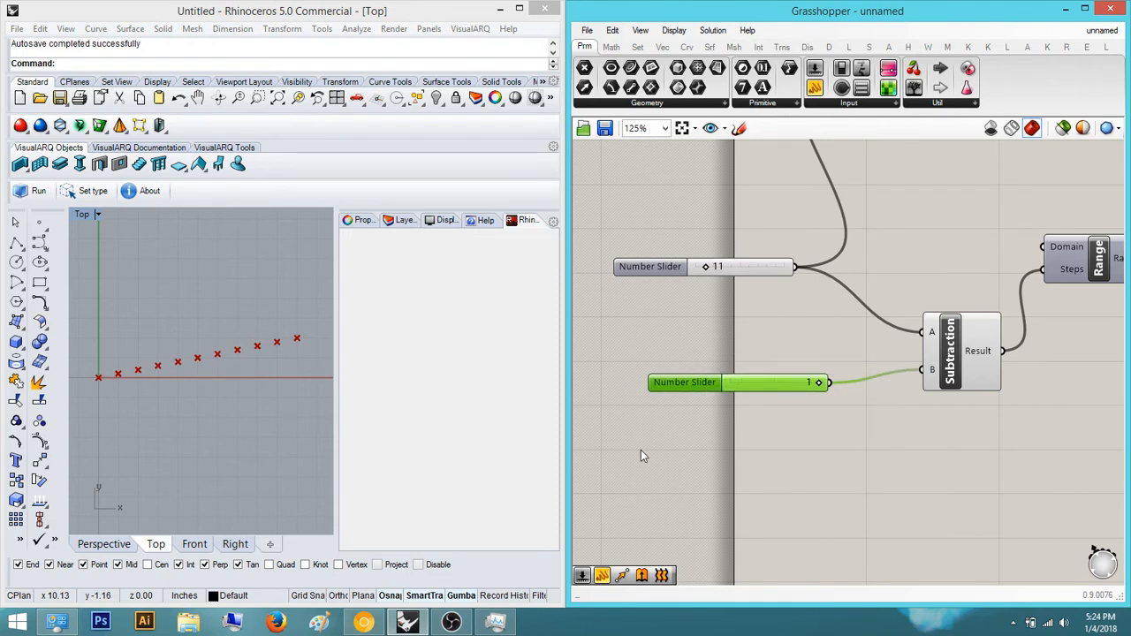
{"action": "right_click_drag", "start_coordinate": [782, 425], "coordinate": [856, 441]}
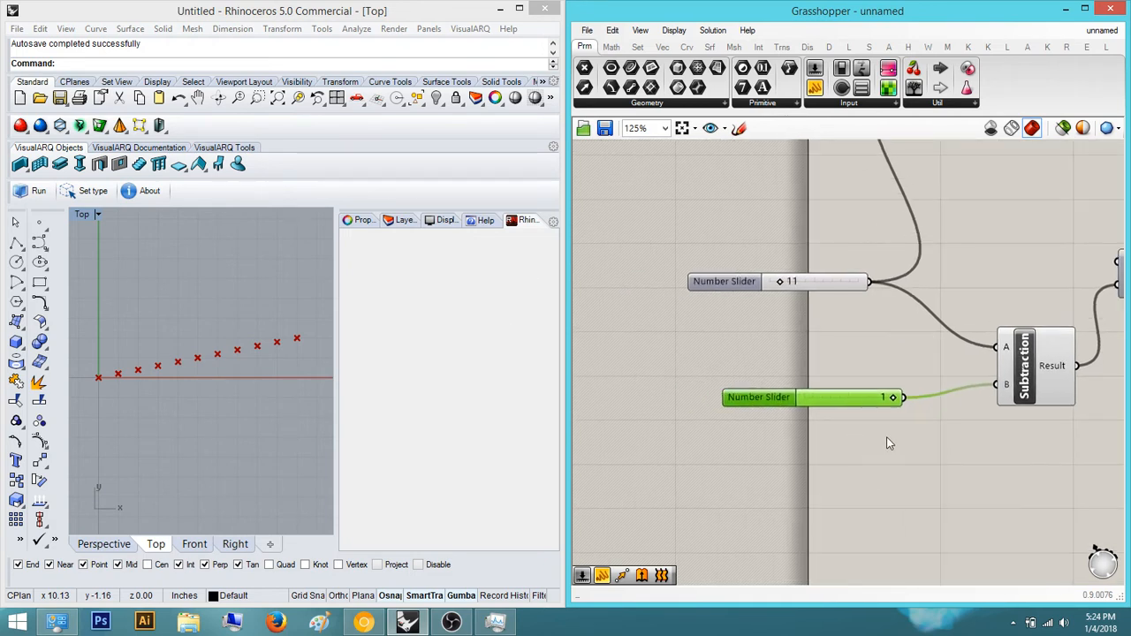
{"action": "left_click_drag", "start_coordinate": [1043, 365], "coordinate": [1032, 341]}
Add an Integer parameter to the canvas below the Subtraction component.
{"action": "double_click", "coordinate": [1008, 437]}
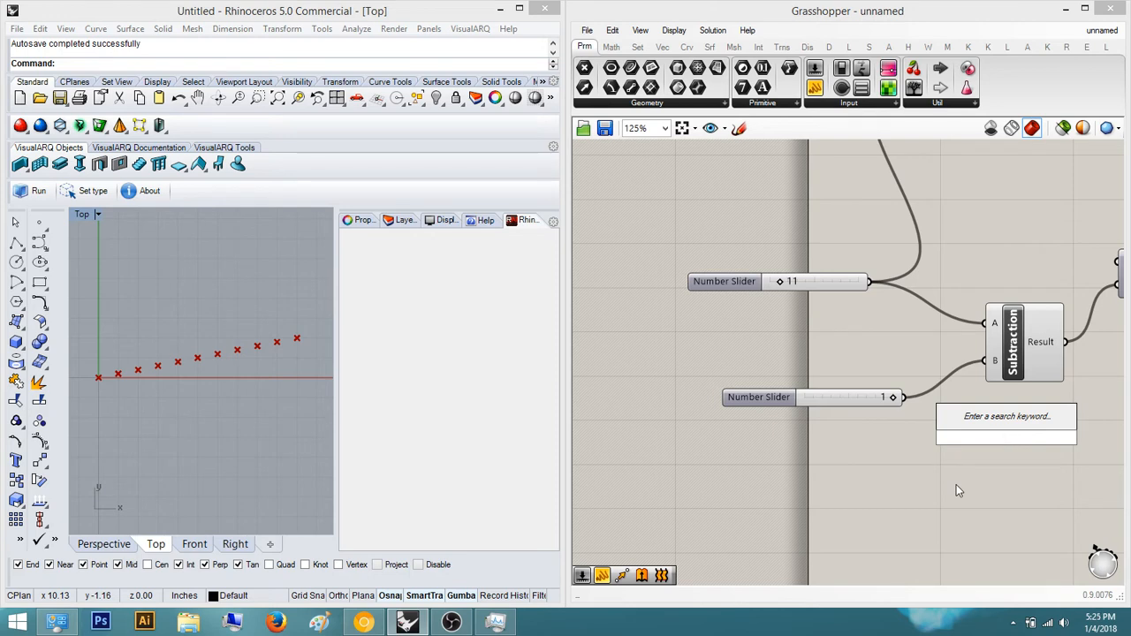
{"action": "type", "text": "inter"}
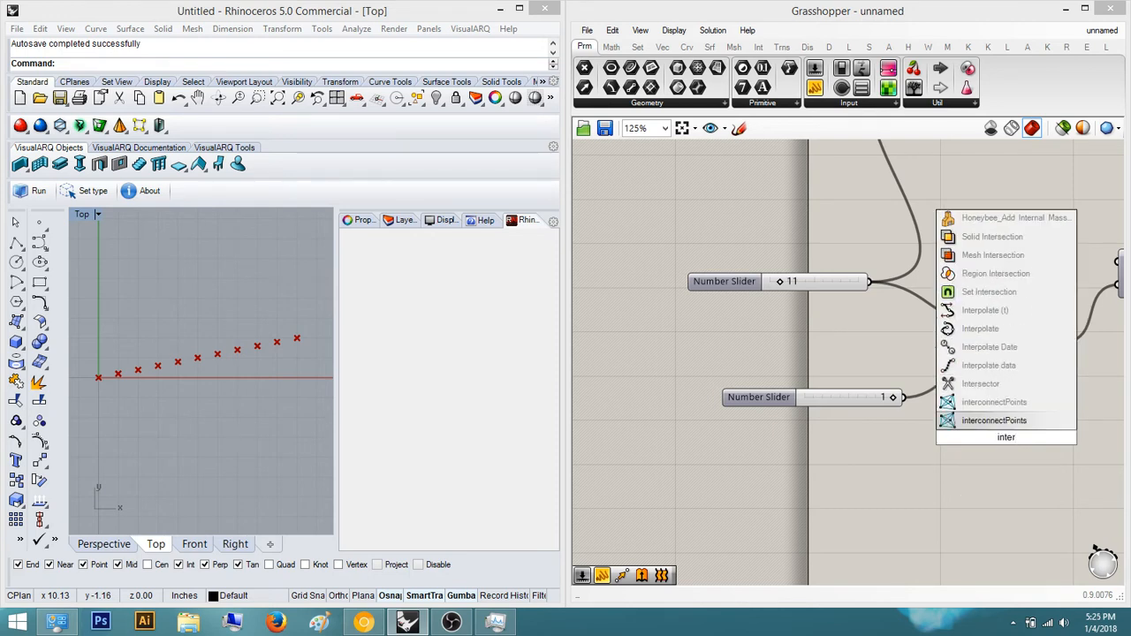
{"action": "key", "text": "BackSpace"}
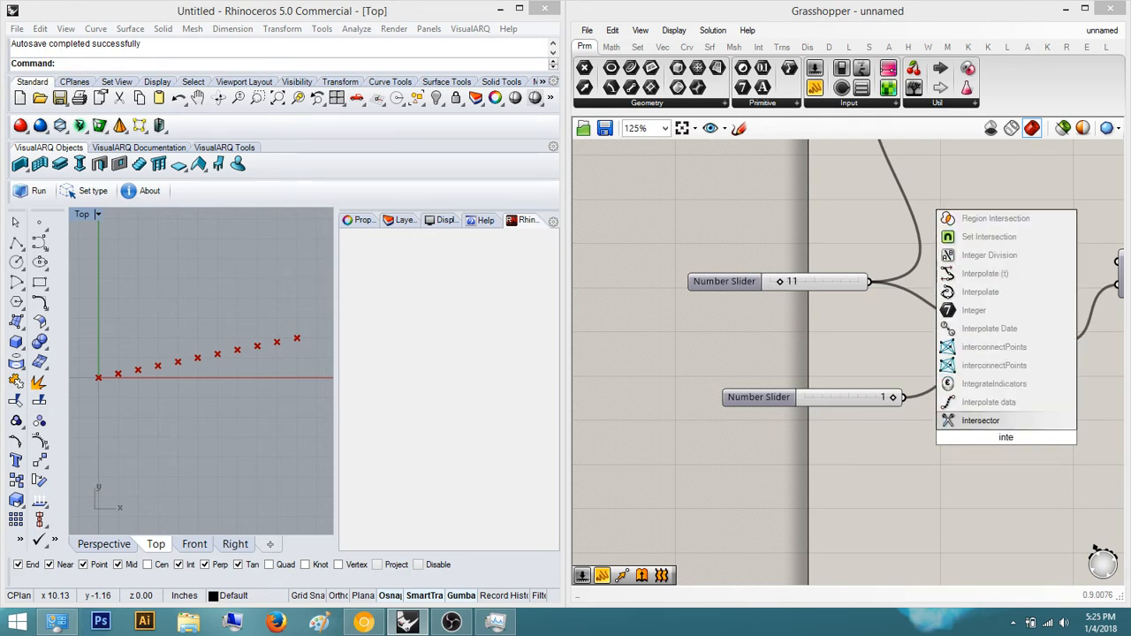
{"action": "key", "text": "Up"}
{"action": "key", "text": "Up"}
{"action": "key", "text": "Up"}
{"action": "key", "text": "Up"}
{"action": "key", "text": "Up"}
{"action": "key", "text": "Up"}
{"action": "key", "text": "Return"}
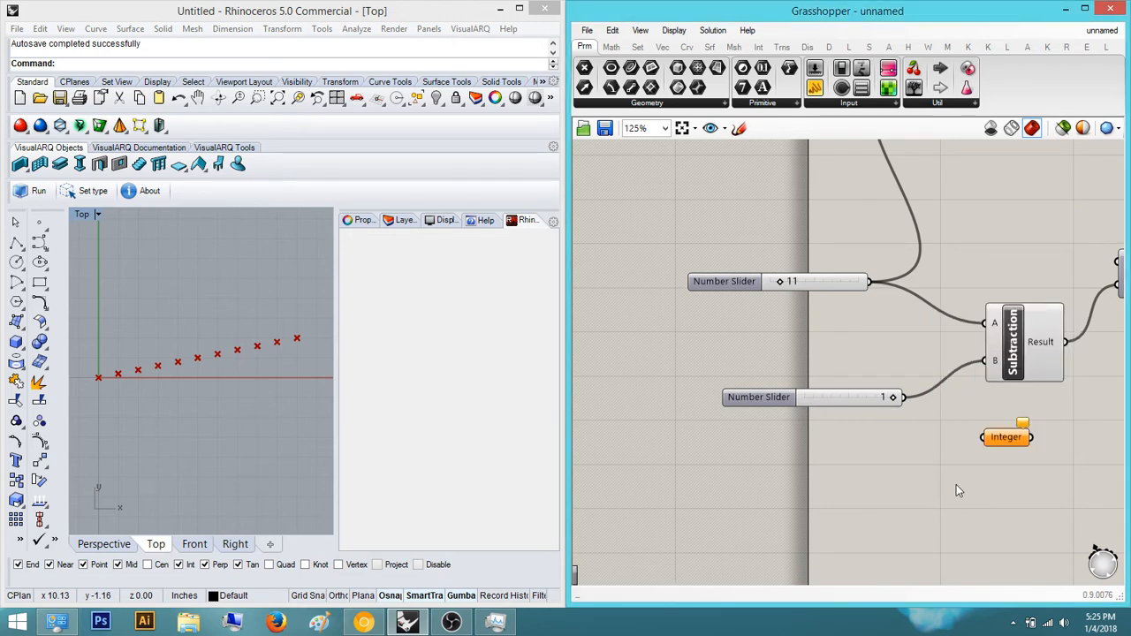
Rename the Integer parameter to 1 and move it beneath the 1 slider.
{"action": "right_click", "coordinate": [1006, 437]}
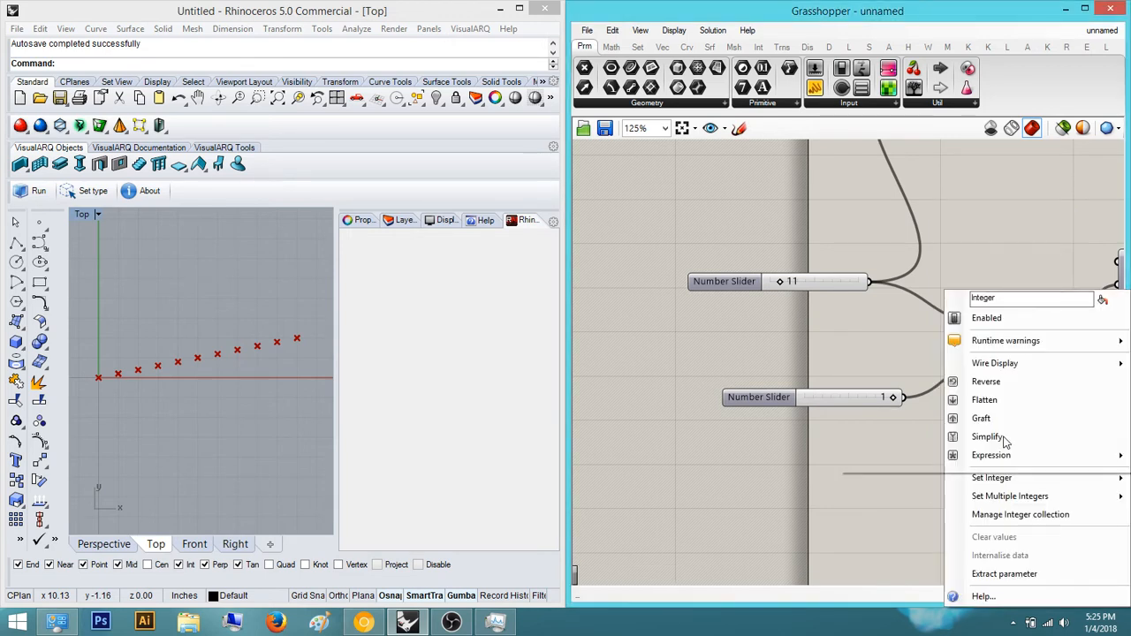
{"action": "double_click", "coordinate": [1005, 297]}
{"action": "type", "text": "1"}
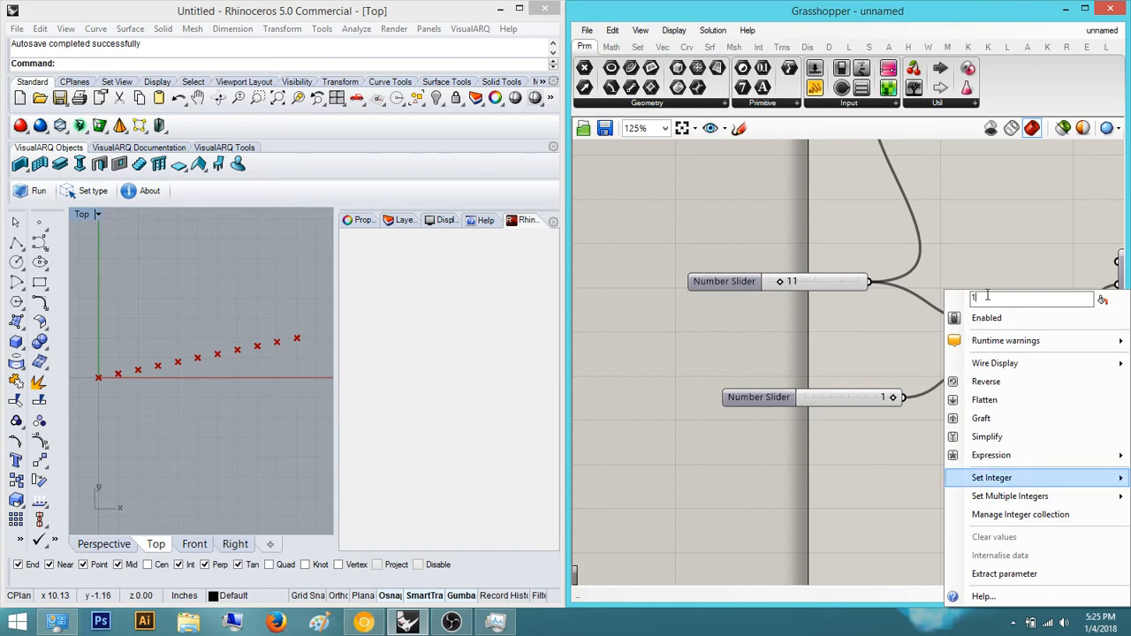
{"action": "key", "text": "Return"}
{"action": "right_click_drag", "start_coordinate": [904, 389], "coordinate": [800, 356]}
{"action": "scroll", "coordinate": [884, 396], "scroll_direction": "up", "scroll_amount": 1}
{"action": "left_click_drag", "start_coordinate": [905, 405], "coordinate": [704, 431]}
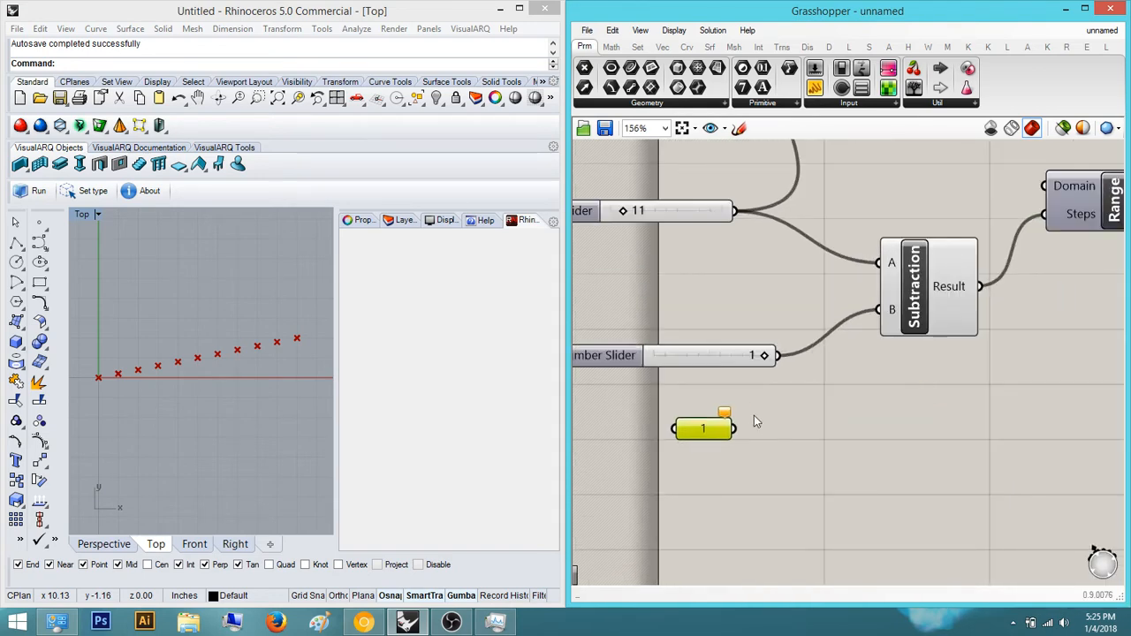
Set the stored value of the Integer parameter to 1.
{"action": "scroll", "coordinate": [754, 415], "scroll_direction": "up", "scroll_amount": 1}
{"action": "right_click", "coordinate": [694, 429]}
{"action": "mouse_move", "coordinate": [760, 479]}
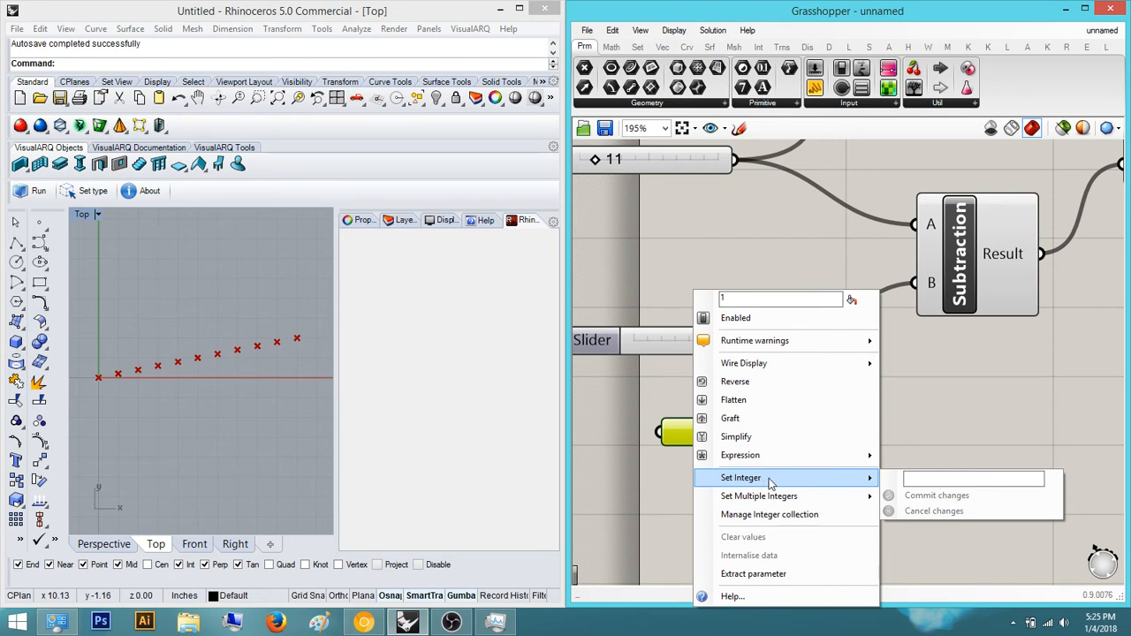
{"action": "left_click", "coordinate": [922, 479]}
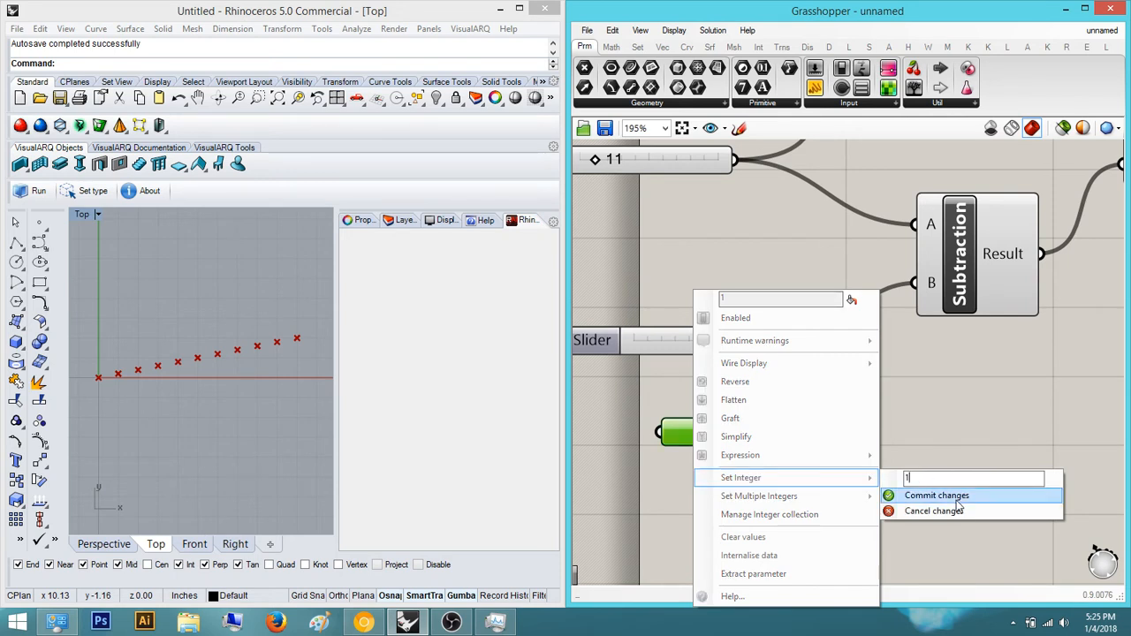
{"action": "left_click", "coordinate": [952, 496]}
{"action": "left_click", "coordinate": [947, 491]}
Wire the Integer parameter into Subtraction's B input in place of the 1 slider and delete that slider.
{"action": "right_click_drag", "start_coordinate": [899, 405], "coordinate": [960, 471]}
{"action": "left_click_drag", "start_coordinate": [795, 499], "coordinate": [973, 349]}
{"action": "left_click", "coordinate": [795, 408]}
{"action": "scroll", "coordinate": [798, 442], "scroll_direction": "down", "scroll_amount": 5}
{"action": "key", "text": "Delete"}
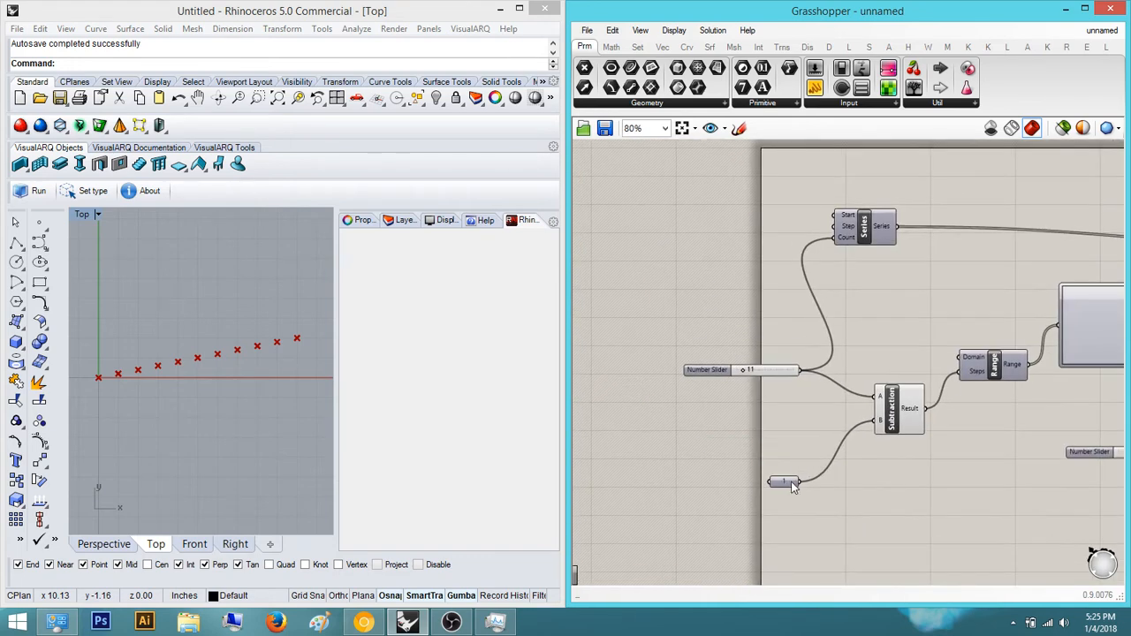
Move the Integer parameter right beside Subtraction's B input.
{"action": "left_click_drag", "start_coordinate": [783, 481], "coordinate": [822, 430]}
{"action": "scroll", "coordinate": [822, 429], "scroll_direction": "up", "scroll_amount": 5}
{"action": "left_click_drag", "start_coordinate": [737, 443], "coordinate": [883, 432]}
{"action": "left_click", "coordinate": [900, 476]}
Examine how the 11 slider, Subtraction, Series, Range and Graph Mapper are connected on the canvas.
{"action": "right_click_drag", "start_coordinate": [873, 468], "coordinate": [815, 468]}
{"action": "scroll", "coordinate": [924, 523], "scroll_direction": "down", "scroll_amount": 8}
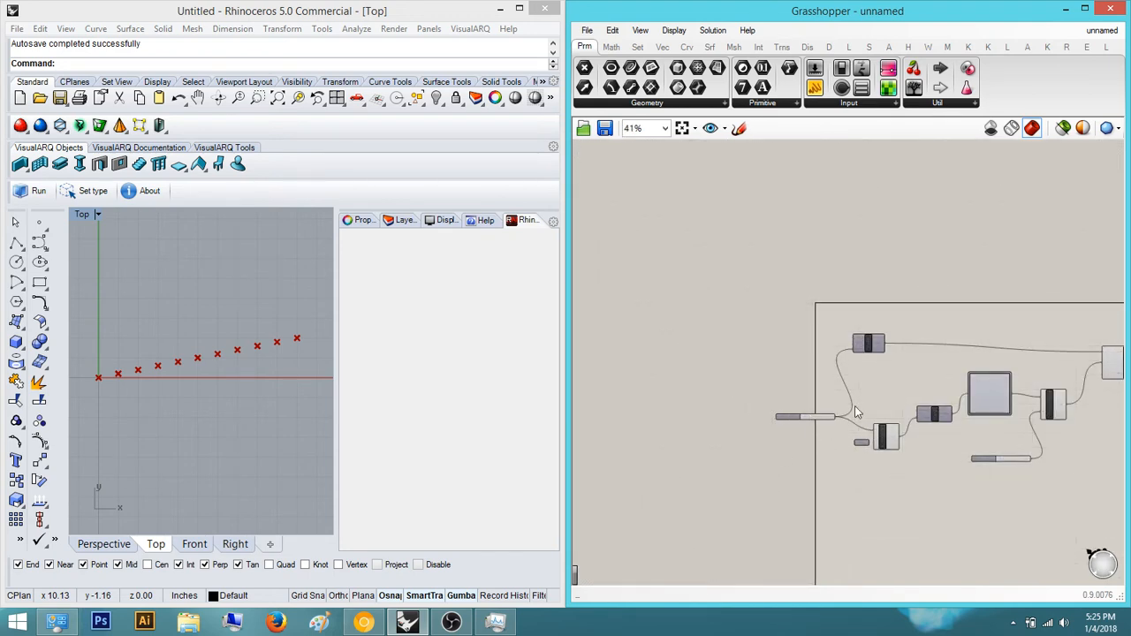
{"action": "scroll", "coordinate": [856, 412], "scroll_direction": "up", "scroll_amount": 4}
{"action": "scroll", "coordinate": [802, 433], "scroll_direction": "down", "scroll_amount": 3}
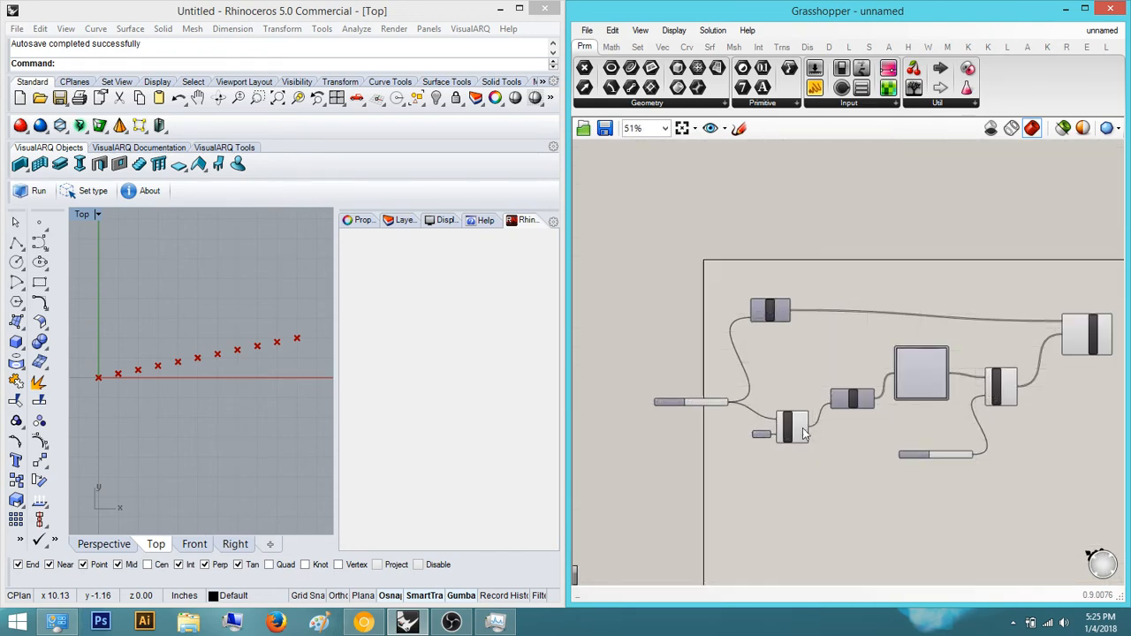
{"action": "scroll", "coordinate": [806, 426], "scroll_direction": "up", "scroll_amount": 3}
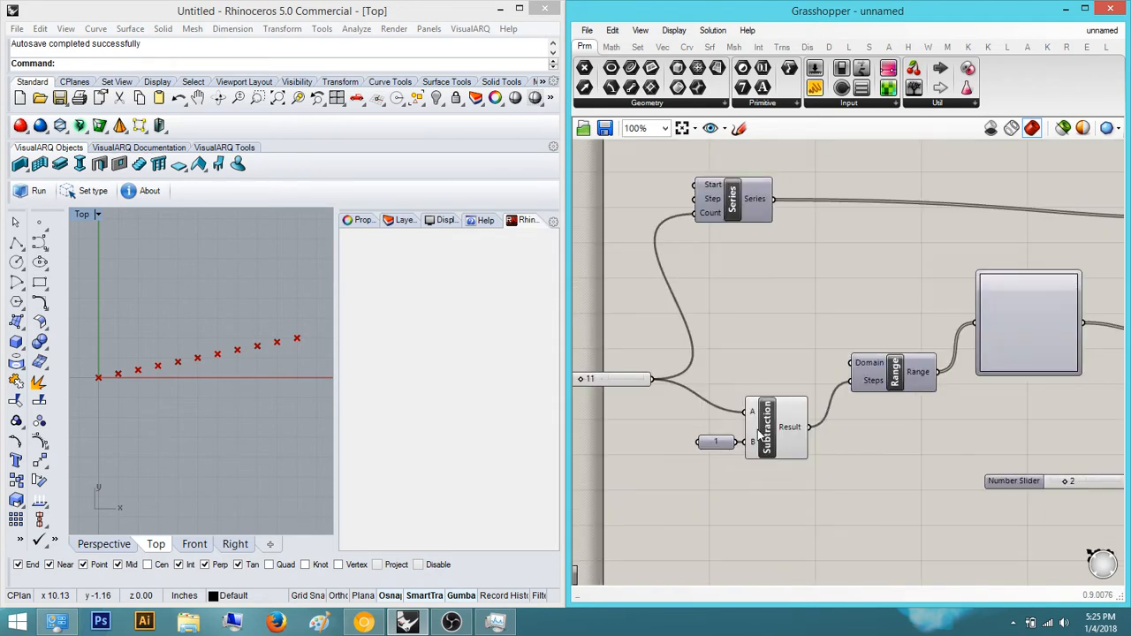
{"action": "left_click", "coordinate": [765, 446]}
{"action": "right_click_drag", "start_coordinate": [742, 466], "coordinate": [809, 446]}
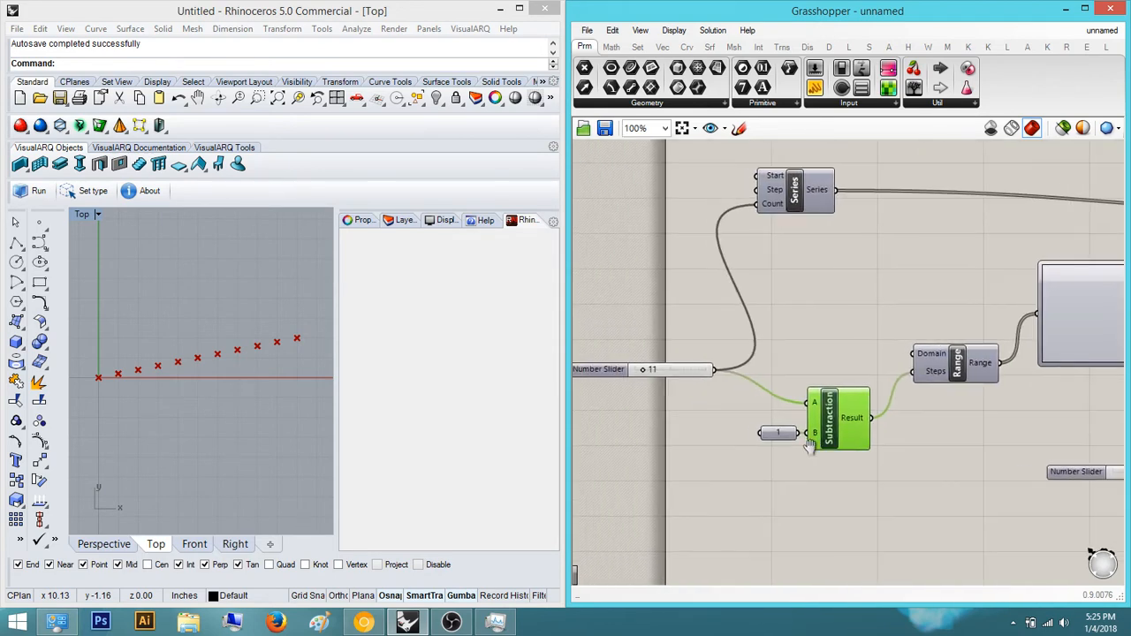
{"action": "scroll", "coordinate": [804, 450], "scroll_direction": "up", "scroll_amount": 2}
{"action": "left_click", "coordinate": [722, 416]}
{"action": "scroll", "coordinate": [830, 454], "scroll_direction": "down", "scroll_amount": 3}
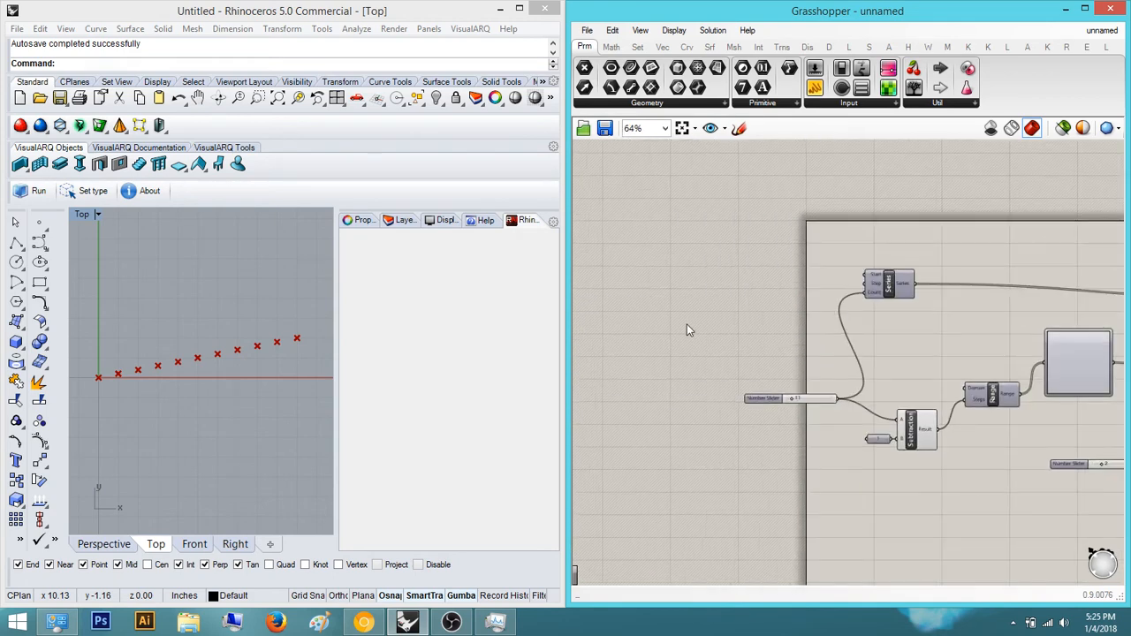
Raise the slider shared by Series' Count and Subtraction's A input above 11.
{"action": "scroll", "coordinate": [893, 439], "scroll_direction": "up", "scroll_amount": 2}
{"action": "right_click_drag", "start_coordinate": [930, 451], "coordinate": [776, 381]}
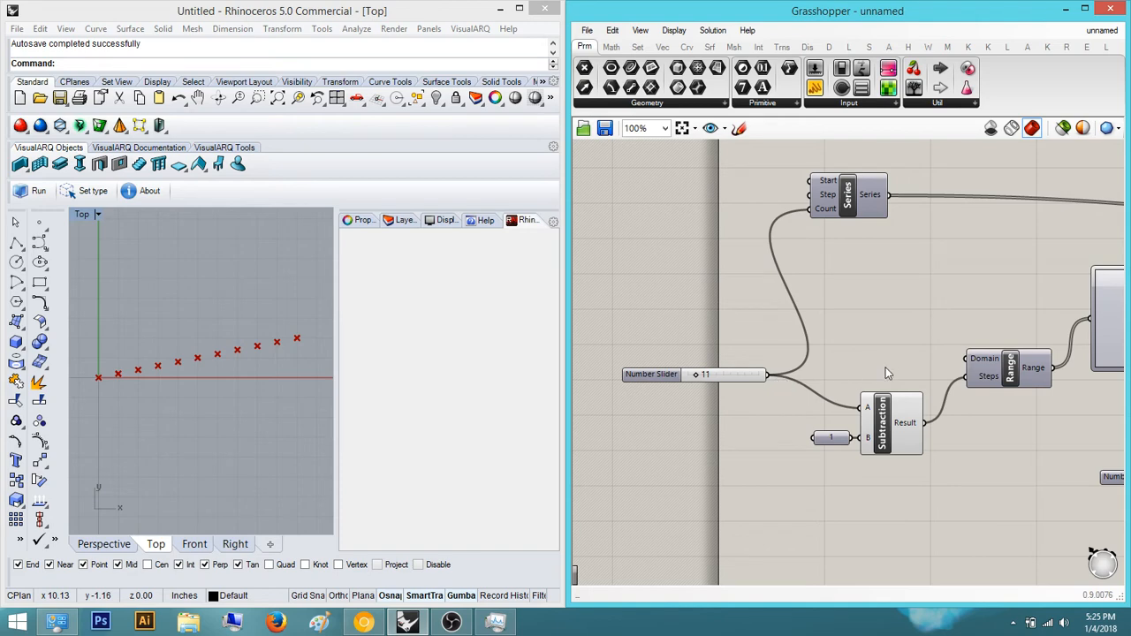
{"action": "right_click_drag", "start_coordinate": [835, 356], "coordinate": [791, 345]}
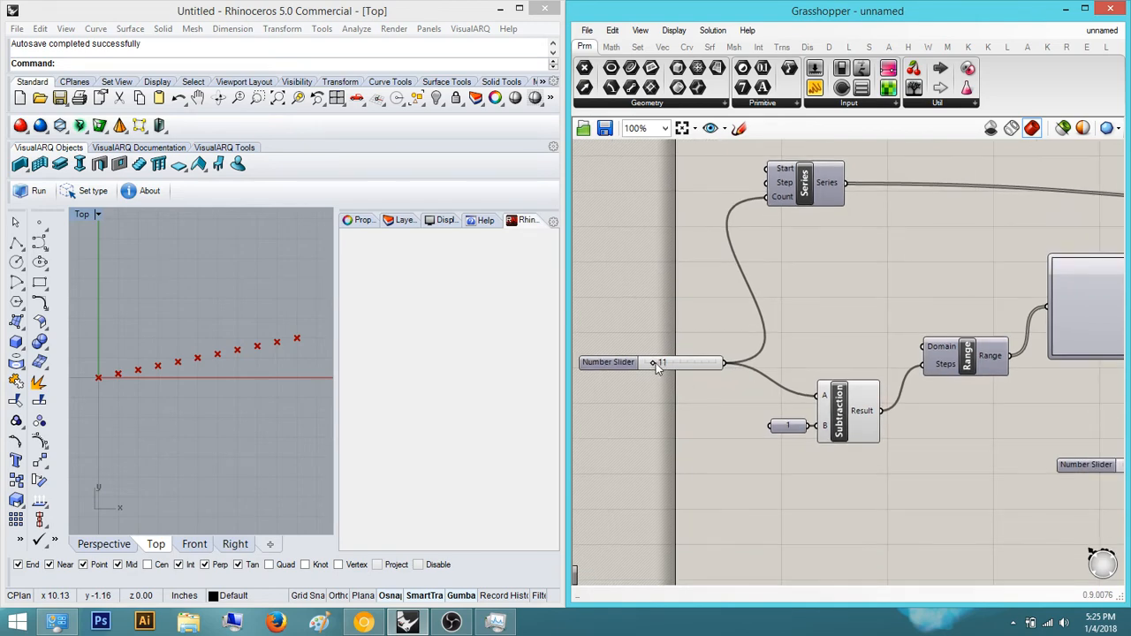
{"action": "mouse_move", "coordinate": [656, 363]}
{"action": "left_mouse_down"}
{"action": "mouse_move", "coordinate": [677, 362]}
{"action": "mouse_move", "coordinate": [635, 367]}
{"action": "left_mouse_up"}
Examine the constructed points in the Top viewport and how the empty Graph Mapper and its slider feed Multiplication.
{"action": "scroll", "coordinate": [767, 360], "scroll_direction": "down", "scroll_amount": 3}
{"action": "scroll", "coordinate": [689, 366], "scroll_direction": "up", "scroll_amount": 4}
{"action": "scroll", "coordinate": [757, 366], "scroll_direction": "down", "scroll_amount": 4}
{"action": "scroll", "coordinate": [1021, 368], "scroll_direction": "up", "scroll_amount": 3}
{"action": "right_click", "coordinate": [880, 320]}
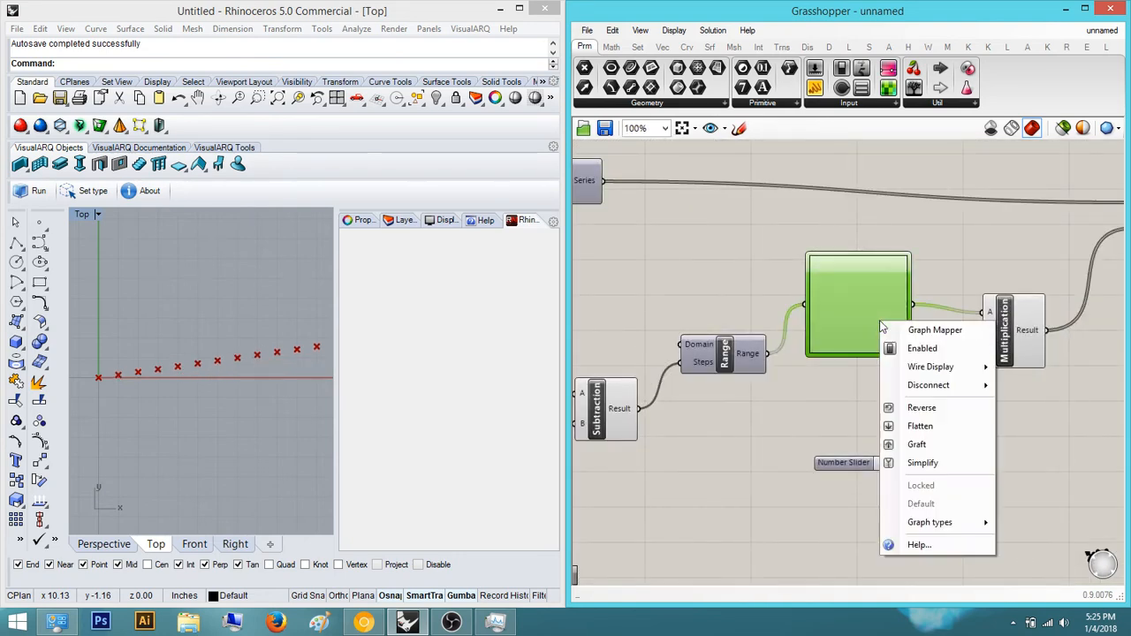
{"action": "left_click", "coordinate": [694, 277]}
{"action": "right_click_drag", "start_coordinate": [181, 311], "coordinate": [163, 310]}
{"action": "scroll", "coordinate": [168, 313], "scroll_direction": "down", "scroll_amount": 3}
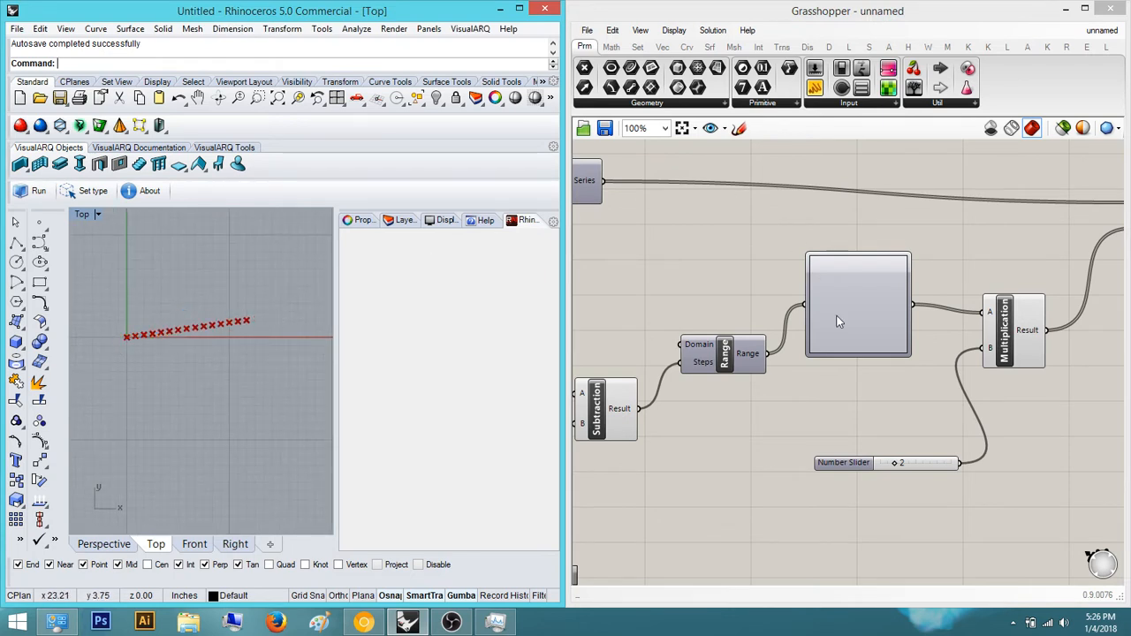
{"action": "right_click_drag", "start_coordinate": [839, 322], "coordinate": [778, 319]}
{"action": "mouse_move", "coordinate": [826, 457]}
{"action": "left_mouse_down"}
{"action": "mouse_move", "coordinate": [861, 461]}
{"action": "mouse_move", "coordinate": [825, 457]}
{"action": "left_mouse_up"}
{"action": "left_click_drag", "start_coordinate": [837, 455], "coordinate": [827, 455]}
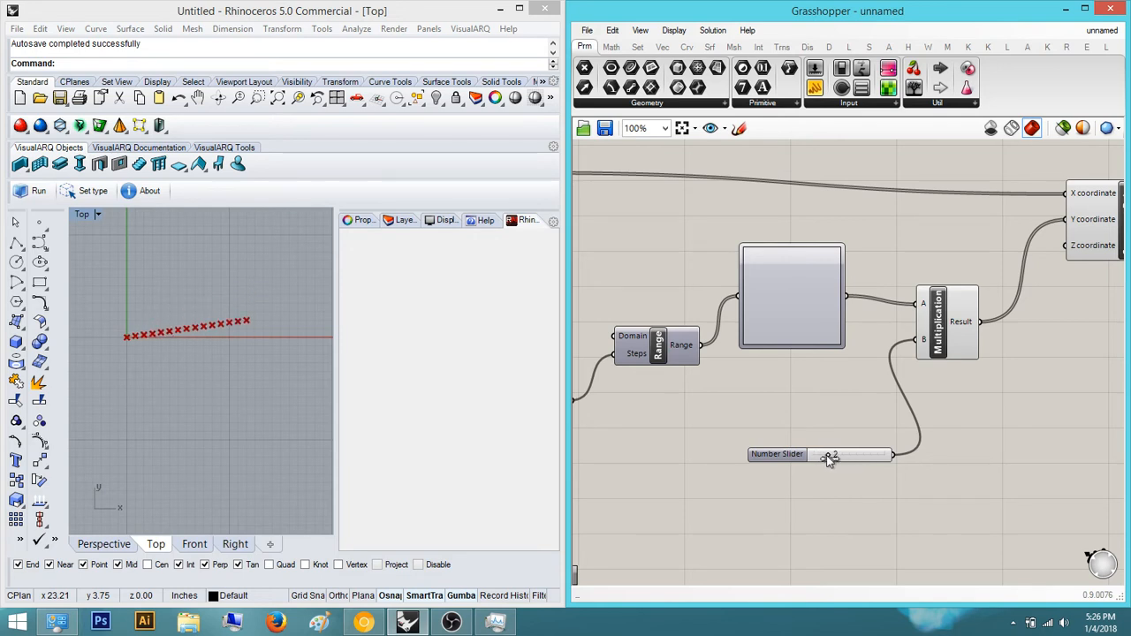
{"action": "right_click_drag", "start_coordinate": [827, 424], "coordinate": [813, 447]}
Set the Graph Mapper's graph type to Parabola and narrow the curve by moving its handle toward the centre.
{"action": "right_click", "coordinate": [778, 330]}
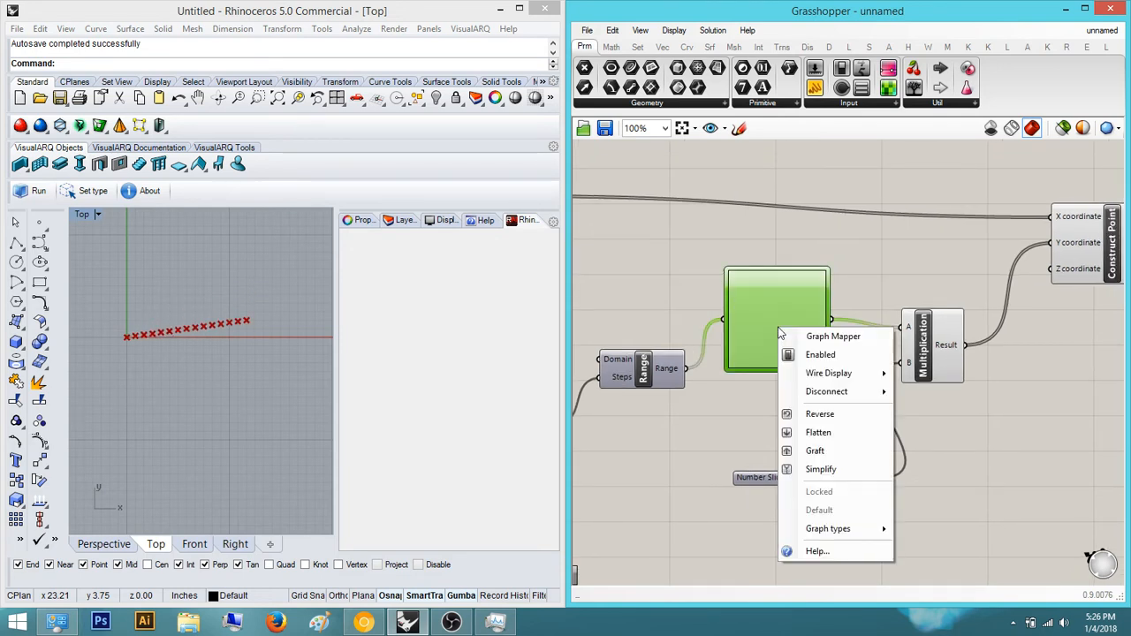
{"action": "mouse_move", "coordinate": [829, 528]}
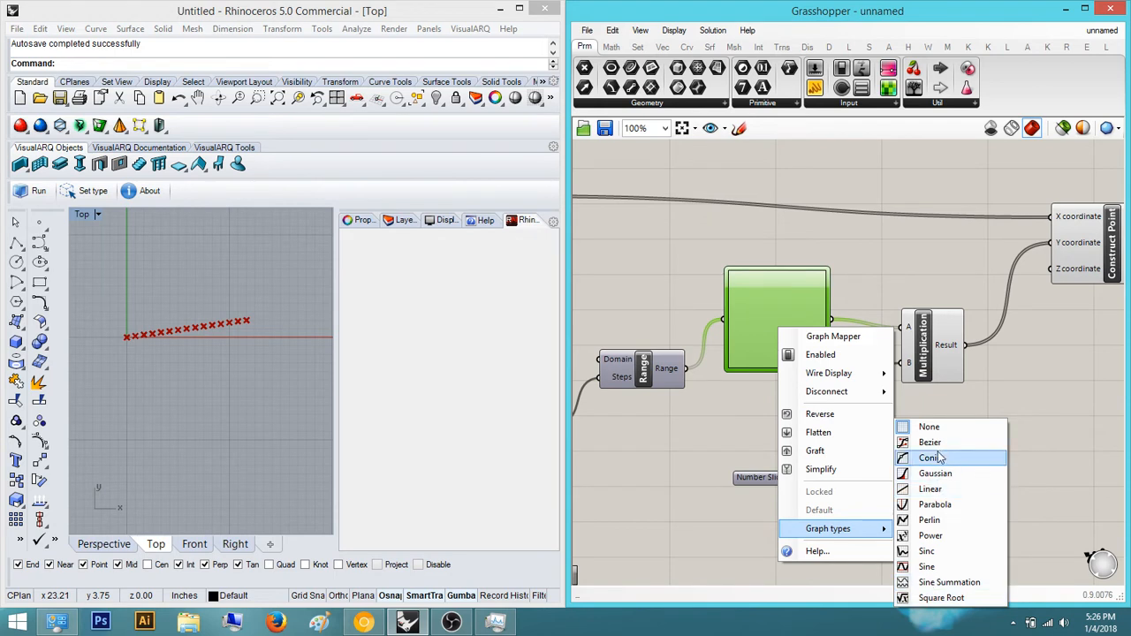
{"action": "left_click", "coordinate": [934, 506]}
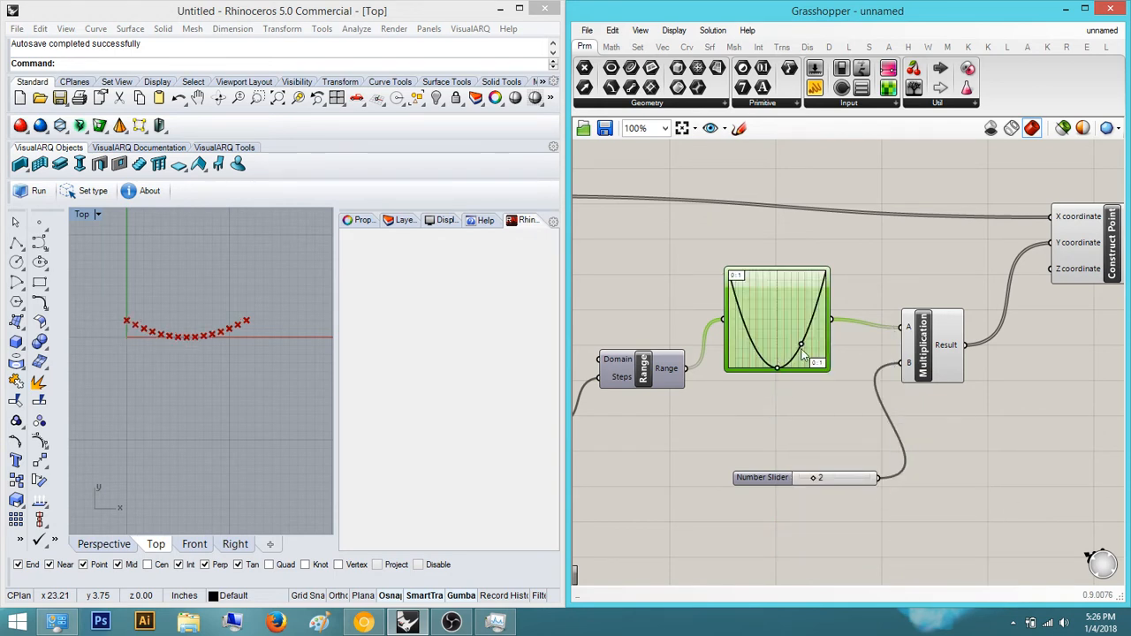
{"action": "mouse_move", "coordinate": [802, 346]}
{"action": "left_mouse_down"}
{"action": "mouse_move", "coordinate": [775, 345]}
{"action": "mouse_move", "coordinate": [784, 348]}
{"action": "left_mouse_up"}
Set the Graph Mapper's graph type to Sine and compress the curve to about two full waves.
{"action": "right_click", "coordinate": [766, 332]}
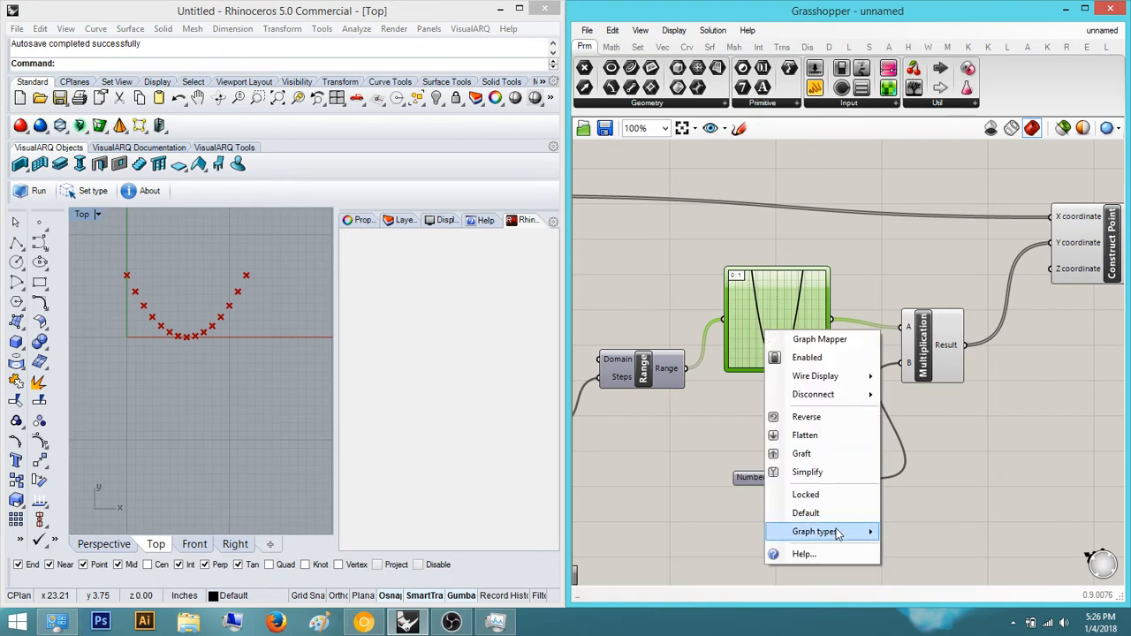
{"action": "mouse_move", "coordinate": [839, 534]}
{"action": "left_click", "coordinate": [935, 570]}
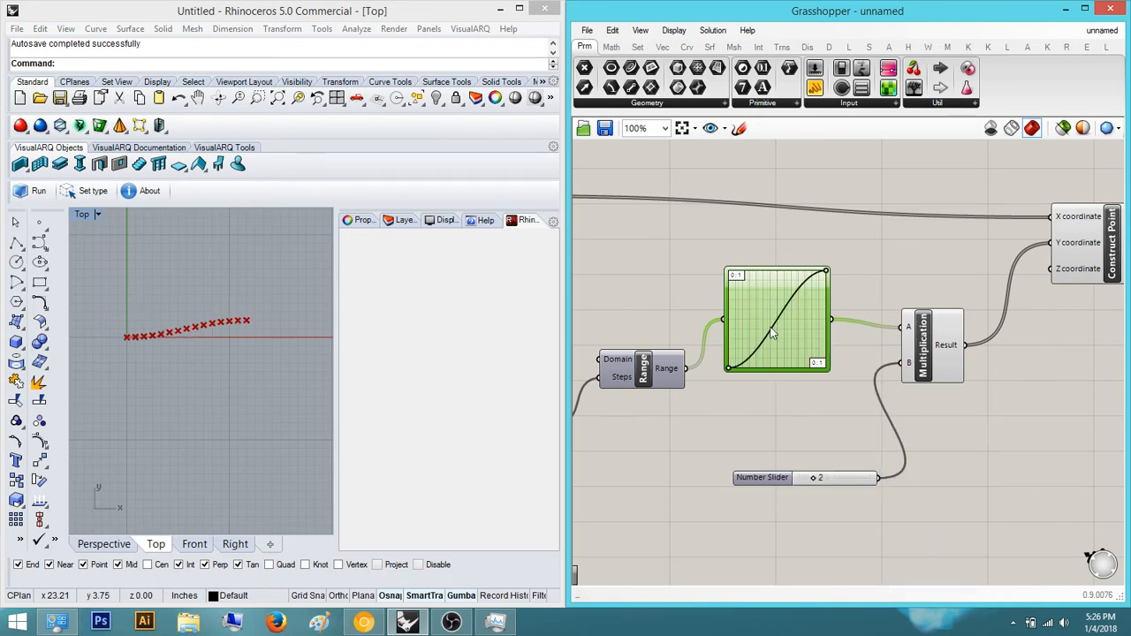
{"action": "scroll", "coordinate": [806, 362], "scroll_direction": "up", "scroll_amount": 3}
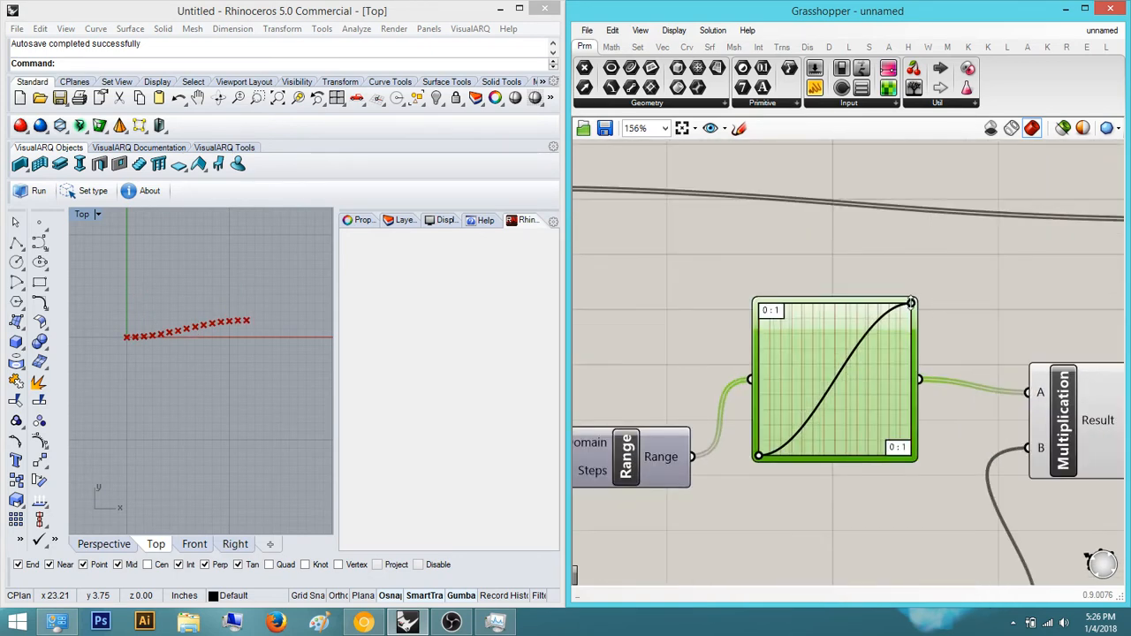
{"action": "left_click_drag", "start_coordinate": [910, 303], "coordinate": [797, 305]}
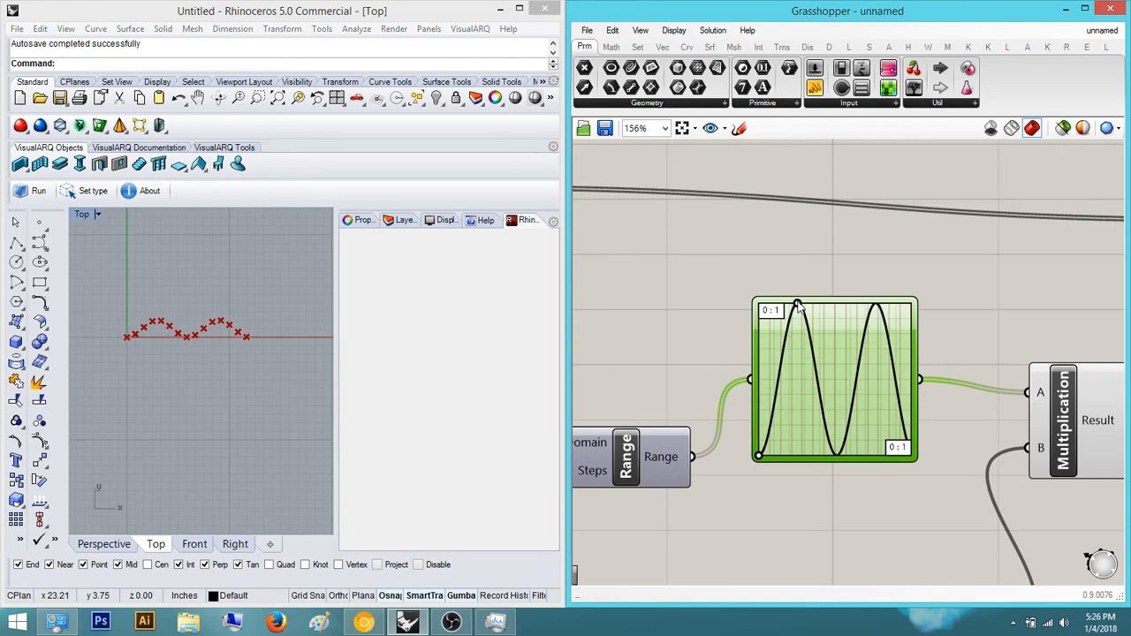
Check the wave against the block wall reference photo in the browser and set the slider feeding Multiplication's B input to 3.
{"action": "left_click", "coordinate": [366, 624]}
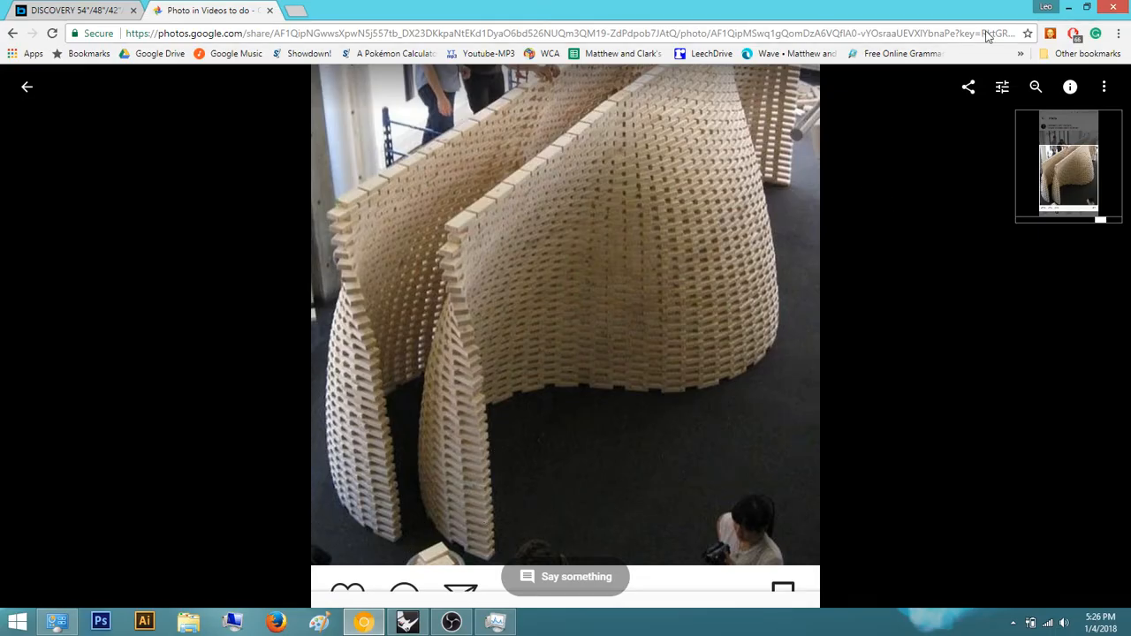
{"action": "left_click", "coordinate": [1069, 7]}
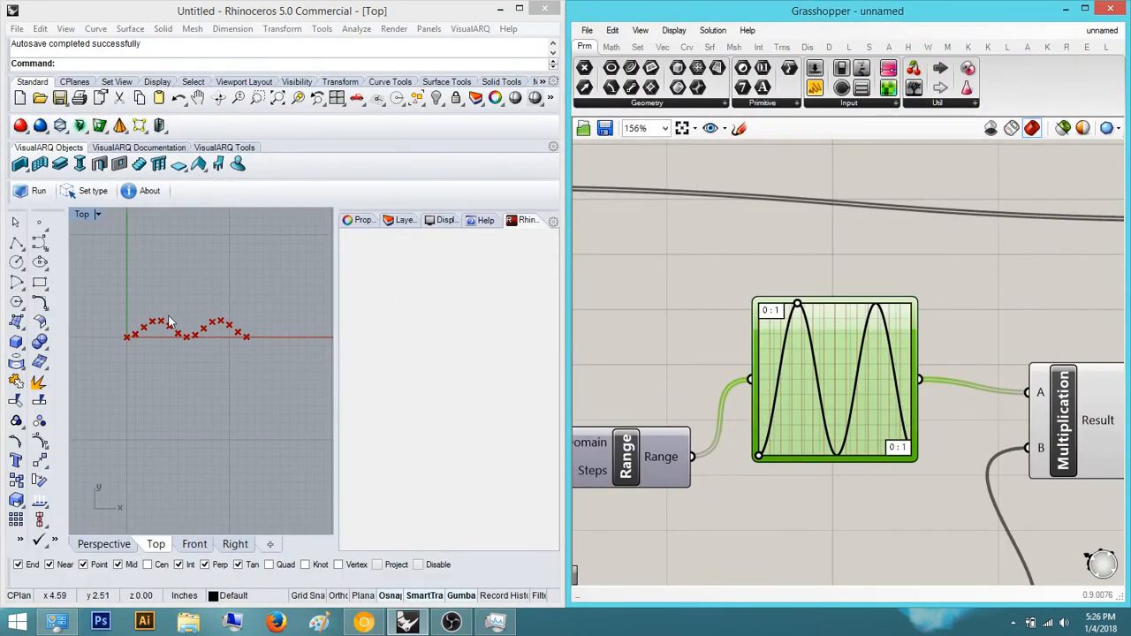
{"action": "scroll", "coordinate": [223, 373], "scroll_direction": "up", "scroll_amount": 3}
{"action": "left_click", "coordinate": [1003, 333]}
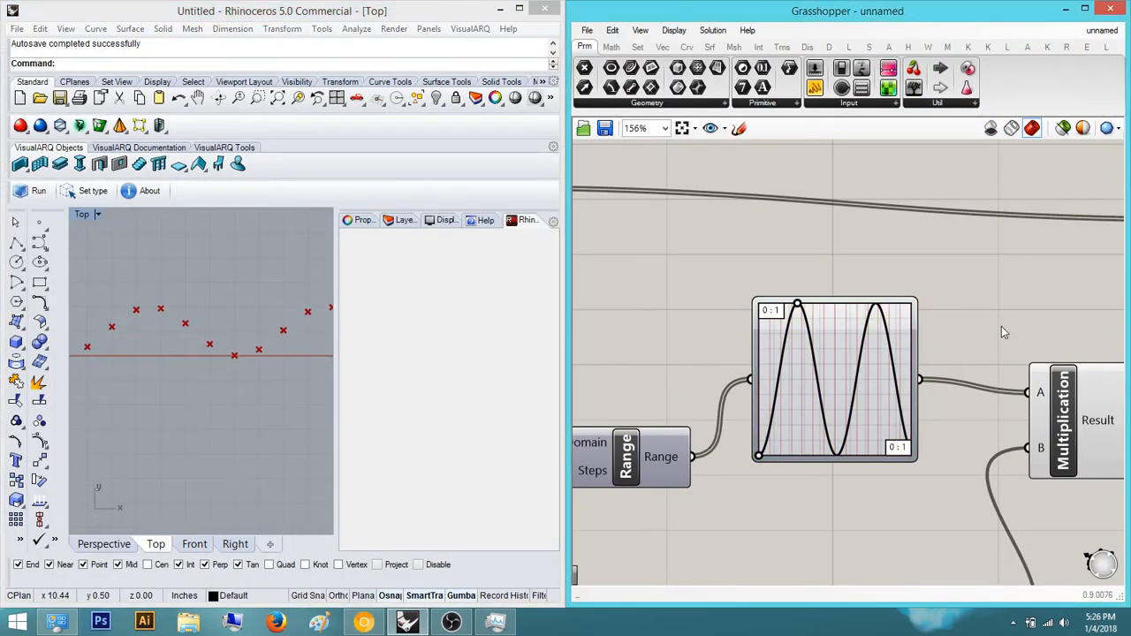
{"action": "right_click_drag", "start_coordinate": [959, 405], "coordinate": [894, 411]}
{"action": "scroll", "coordinate": [892, 412], "scroll_direction": "down", "scroll_amount": 2}
{"action": "right_click_drag", "start_coordinate": [877, 492], "coordinate": [821, 428]}
{"action": "scroll", "coordinate": [793, 489], "scroll_direction": "up", "scroll_amount": 2}
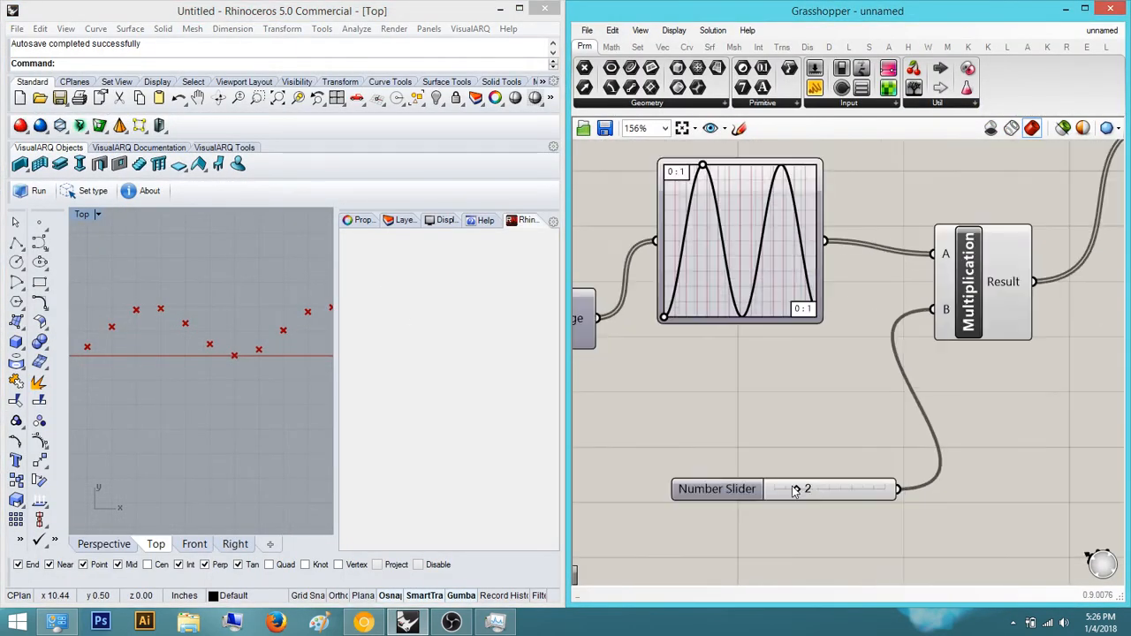
{"action": "left_click_drag", "start_coordinate": [795, 491], "coordinate": [807, 492]}
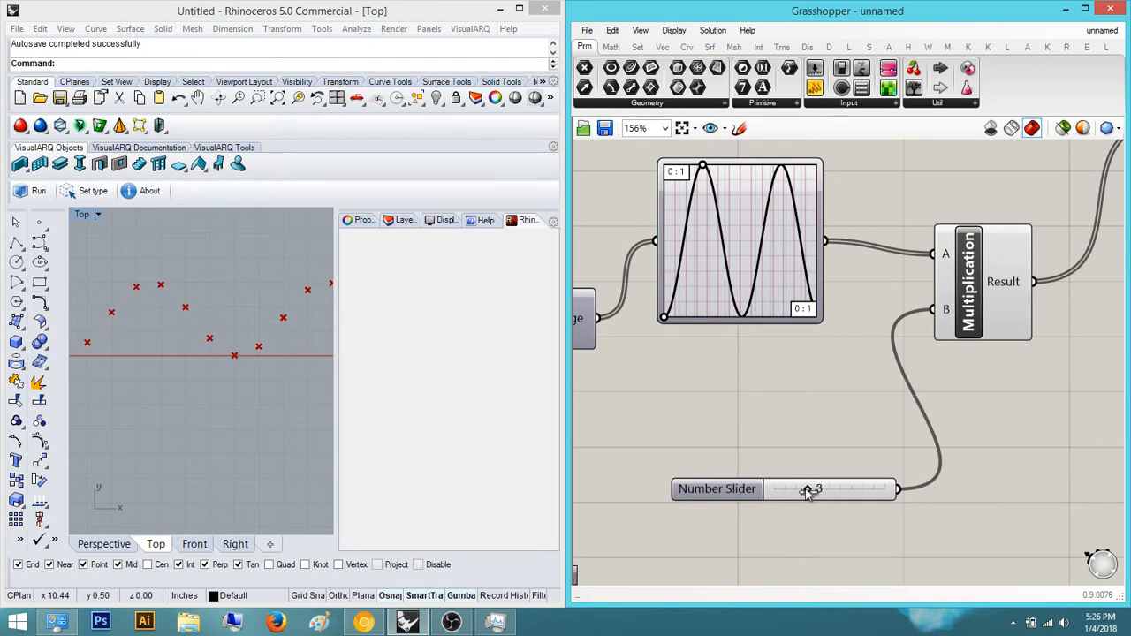
Set the slider shared by Series' Count and Subtraction's A input to 23 and check the points in the Top viewport.
{"action": "scroll", "coordinate": [765, 478], "scroll_direction": "down", "scroll_amount": 2}
{"action": "right_click_drag", "start_coordinate": [583, 440], "coordinate": [1048, 389]}
{"action": "scroll", "coordinate": [785, 352], "scroll_direction": "up", "scroll_amount": 3}
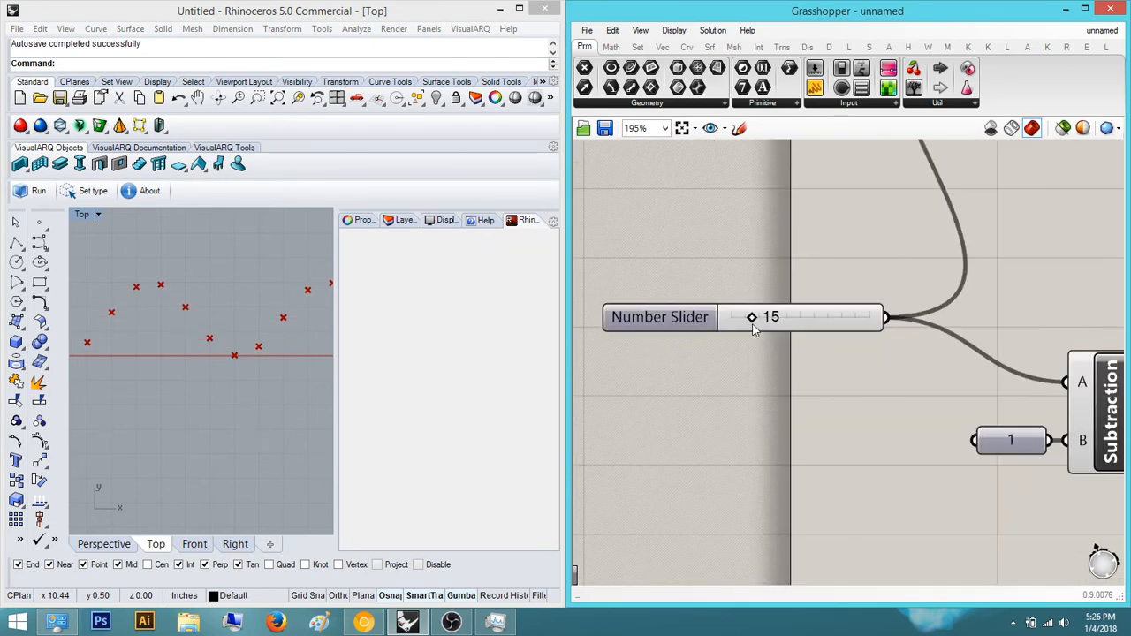
{"action": "left_click_drag", "start_coordinate": [751, 320], "coordinate": [762, 318]}
{"action": "left_click", "coordinate": [162, 327]}
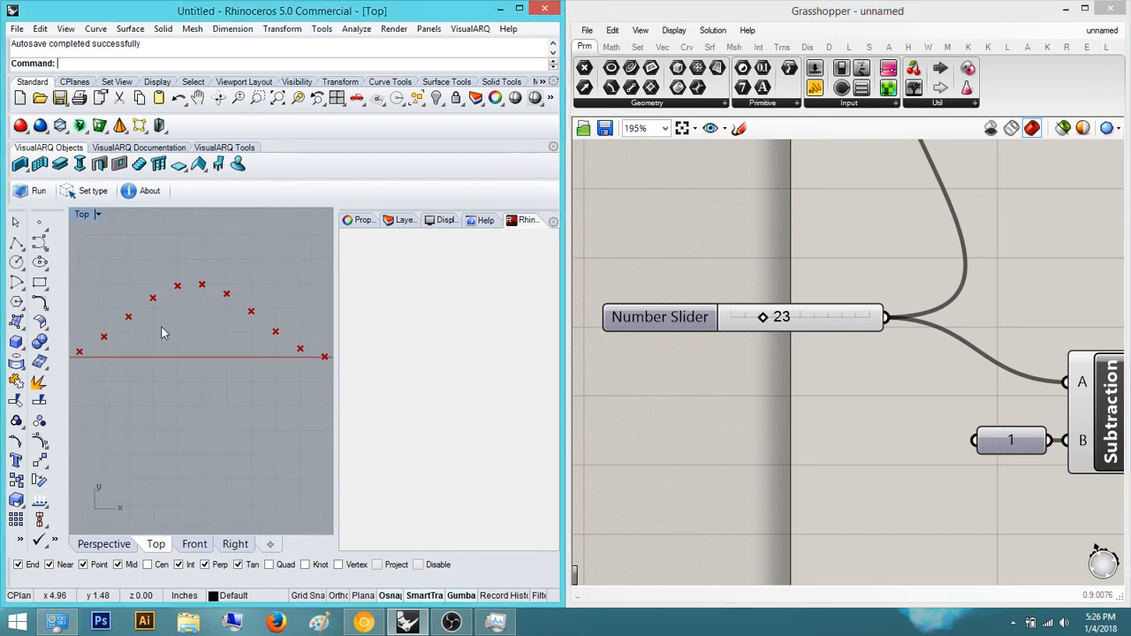
{"action": "scroll", "coordinate": [181, 331], "scroll_direction": "down", "scroll_amount": 3}
{"action": "scroll", "coordinate": [220, 348], "scroll_direction": "up", "scroll_amount": 3}
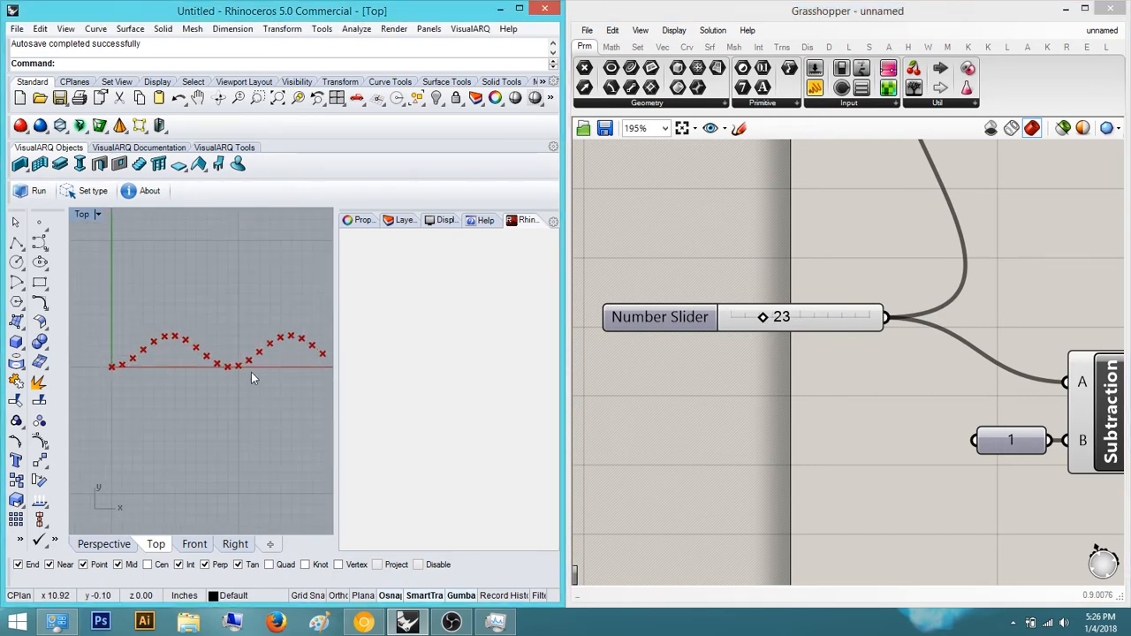
Examine the Construct Point component's inputs and the wave of points it produces in the Top viewport.
{"action": "right_click_drag", "start_coordinate": [840, 379], "coordinate": [795, 398]}
{"action": "scroll", "coordinate": [795, 398], "scroll_direction": "down", "scroll_amount": 3}
{"action": "right_click_drag", "start_coordinate": [960, 419], "coordinate": [783, 412]}
{"action": "right_click_drag", "start_coordinate": [1115, 337], "coordinate": [864, 373]}
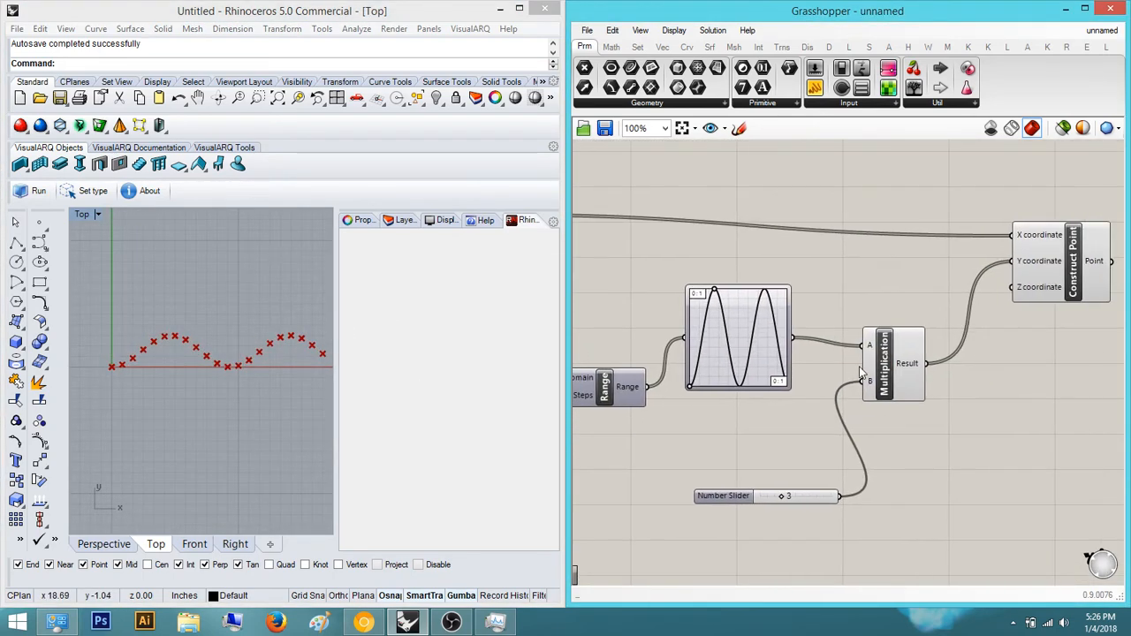
{"action": "right_click_drag", "start_coordinate": [1008, 310], "coordinate": [890, 304]}
{"action": "left_click", "coordinate": [953, 238]}
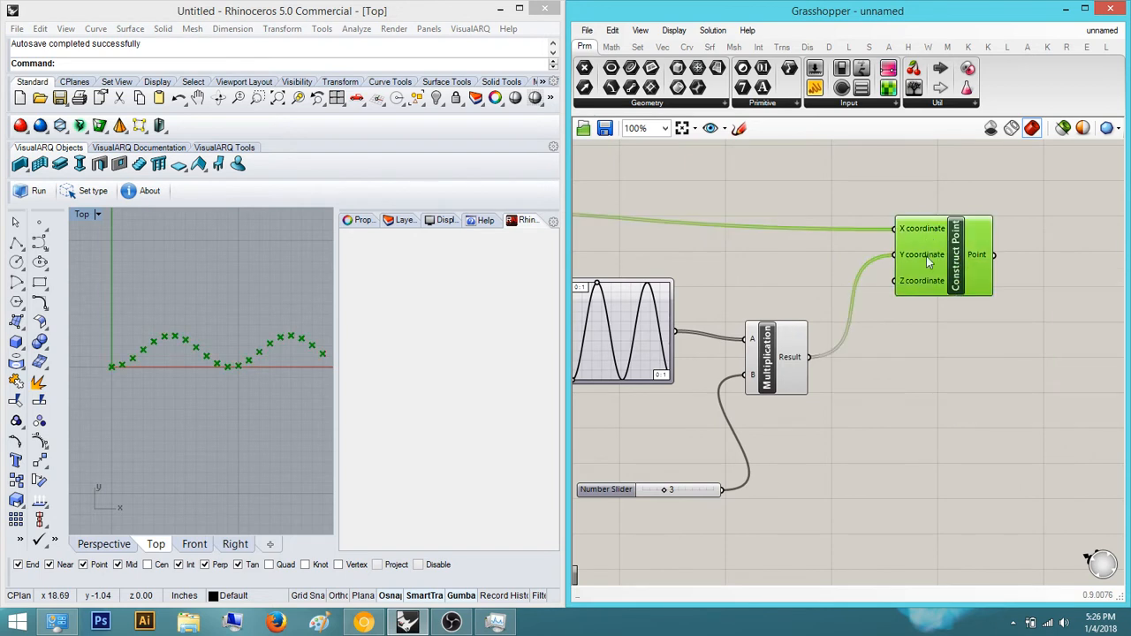
{"action": "right_click_drag", "start_coordinate": [954, 356], "coordinate": [880, 365]}
{"action": "right_click_drag", "start_coordinate": [994, 268], "coordinate": [946, 276]}
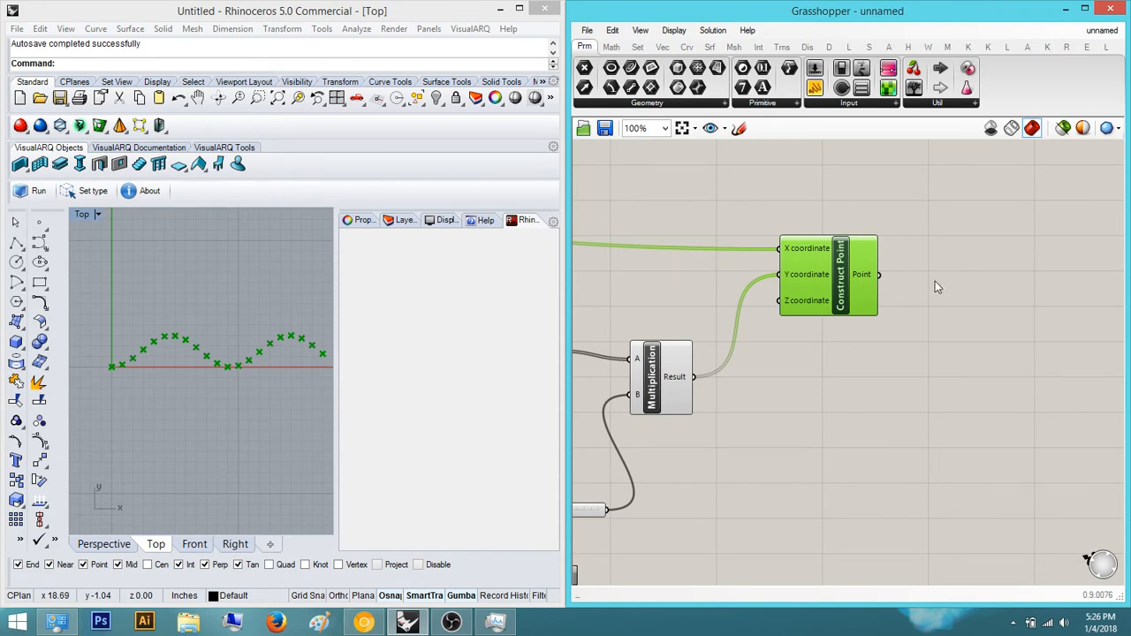
{"action": "right_click_drag", "start_coordinate": [266, 373], "coordinate": [240, 373]}
{"action": "scroll", "coordinate": [212, 387], "scroll_direction": "down", "scroll_amount": 4}
{"action": "left_click", "coordinate": [935, 299]}
{"action": "double_click", "coordinate": [935, 299]}
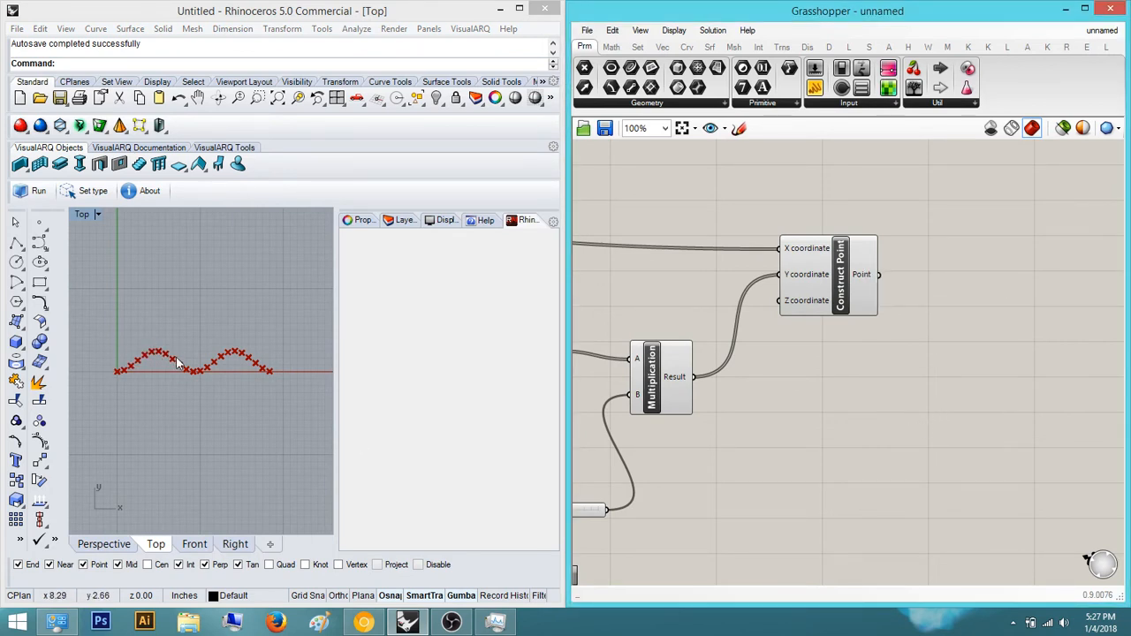
{"action": "scroll", "coordinate": [914, 324], "scroll_direction": "up", "scroll_amount": 2}
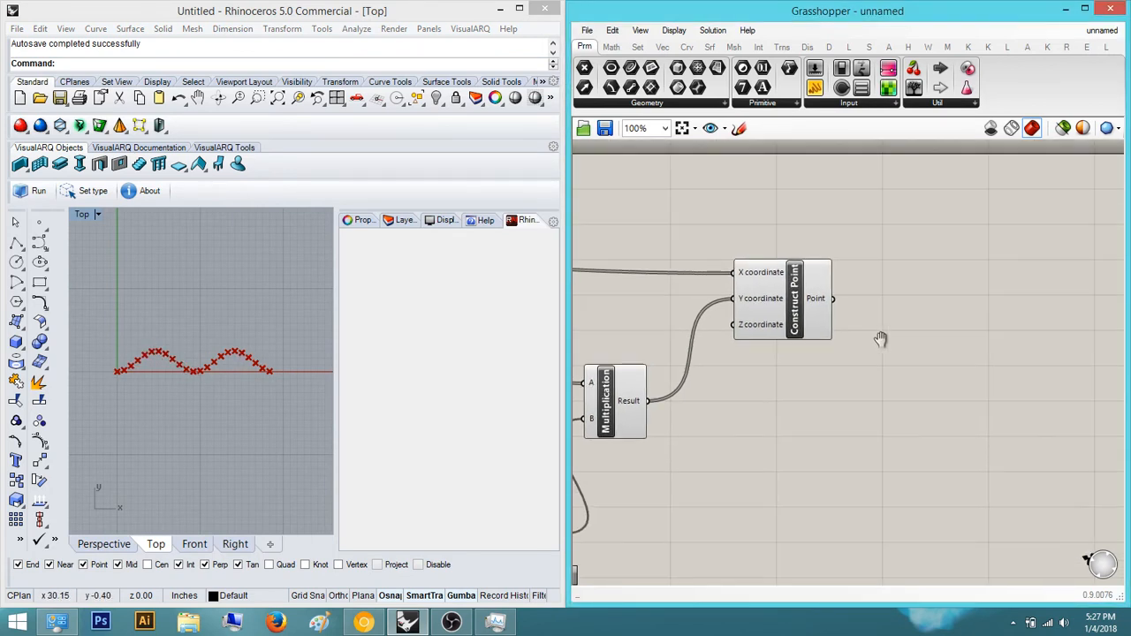
{"action": "scroll", "coordinate": [924, 320], "scroll_direction": "up", "scroll_amount": 1}
Add a Nurbs Curve component beside the Construct Point component.
{"action": "double_click", "coordinate": [925, 316]}
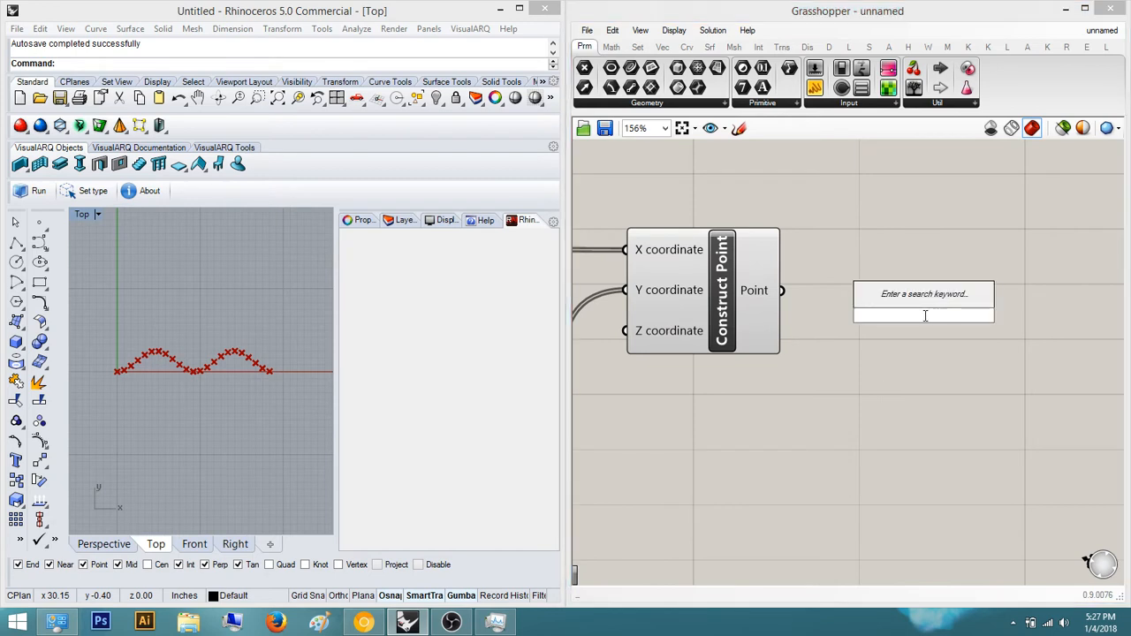
{"action": "type", "text": "nurb"}
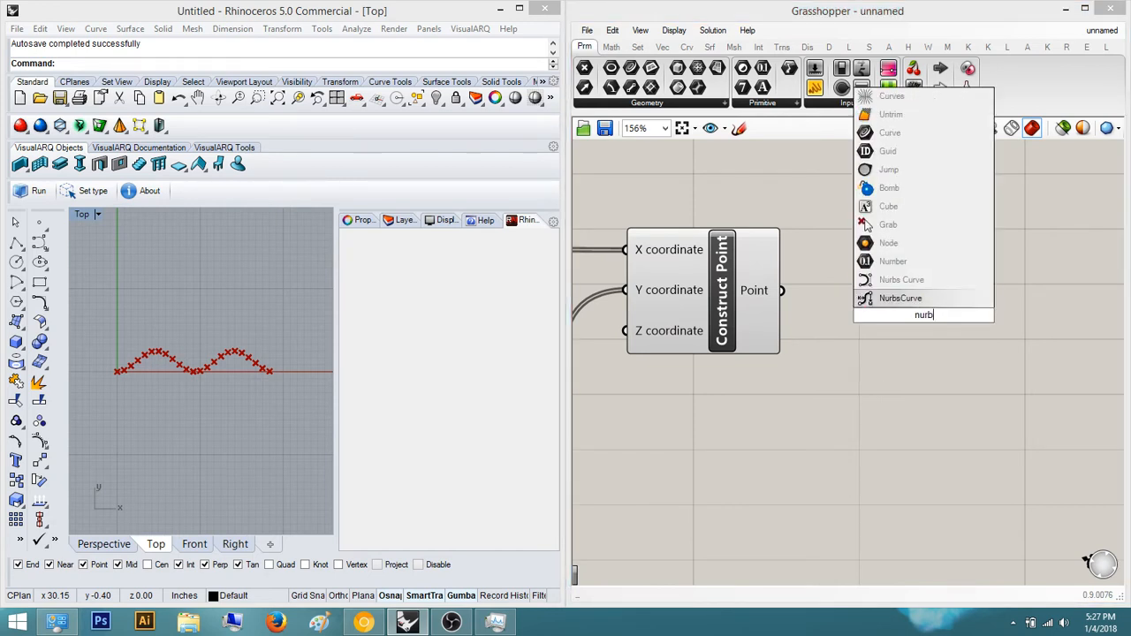
{"action": "key", "text": "Up"}
{"action": "key", "text": "Return"}
{"action": "left_click", "coordinate": [925, 329]}
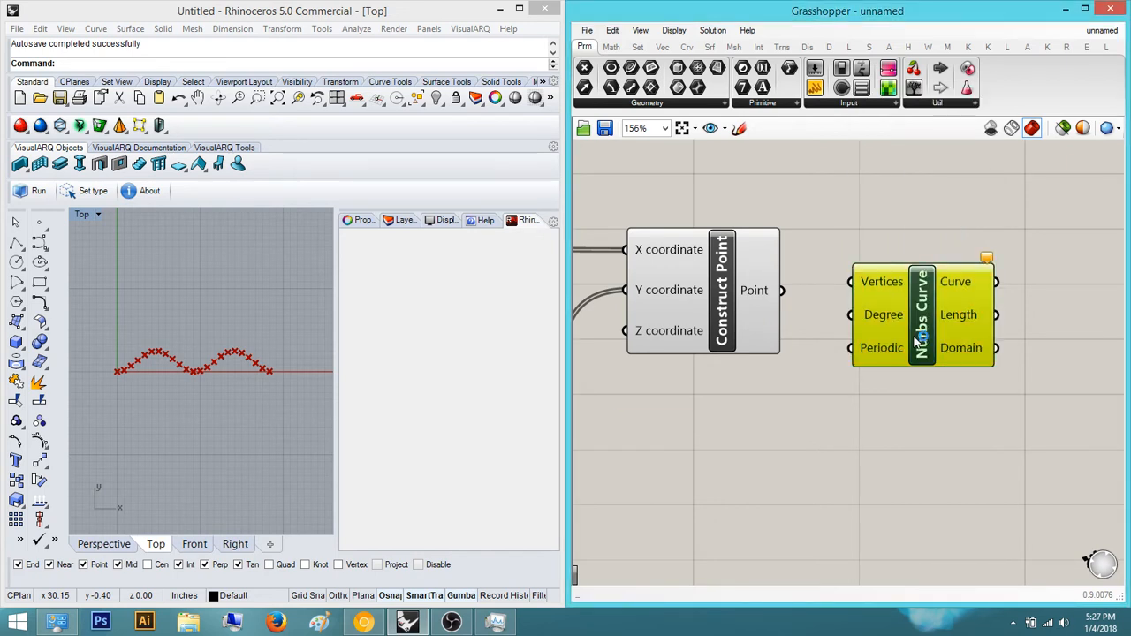
Add an Interpolate component below Nurbs Curve and wire Construct Point's Point output into Nurbs Curve's Vertices input.
{"action": "right_click_drag", "start_coordinate": [912, 474], "coordinate": [833, 467]}
{"action": "double_click", "coordinate": [832, 467]}
{"action": "type", "text": "interpolate"}
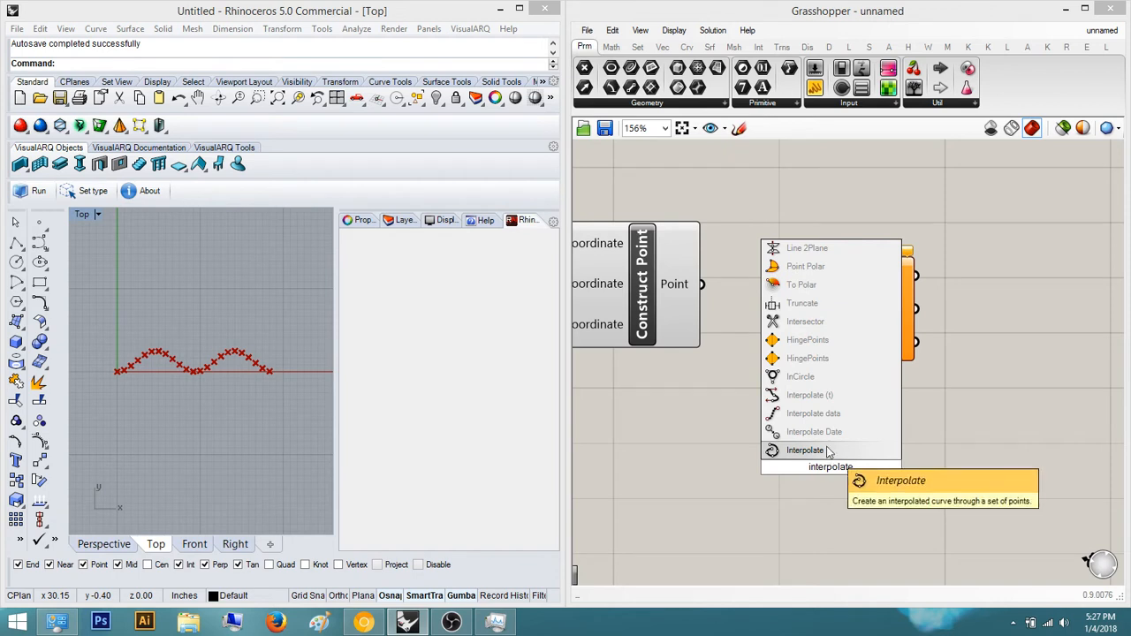
{"action": "key", "text": "Return"}
{"action": "left_click_drag", "start_coordinate": [837, 484], "coordinate": [862, 435]}
{"action": "left_click_drag", "start_coordinate": [702, 283], "coordinate": [771, 275]}
Examine up close how the Nurbs Curve runs relative to the constructed points in the Top viewport.
{"action": "scroll", "coordinate": [106, 358], "scroll_direction": "up", "scroll_amount": 10}
{"action": "right_click_drag", "start_coordinate": [124, 364], "coordinate": [185, 364]}
{"action": "scroll", "coordinate": [187, 366], "scroll_direction": "up", "scroll_amount": 11}
{"action": "right_click_drag", "start_coordinate": [257, 437], "coordinate": [182, 426]}
{"action": "scroll", "coordinate": [252, 434], "scroll_direction": "up", "scroll_amount": 2}
{"action": "scroll", "coordinate": [252, 433], "scroll_direction": "down", "scroll_amount": 4}
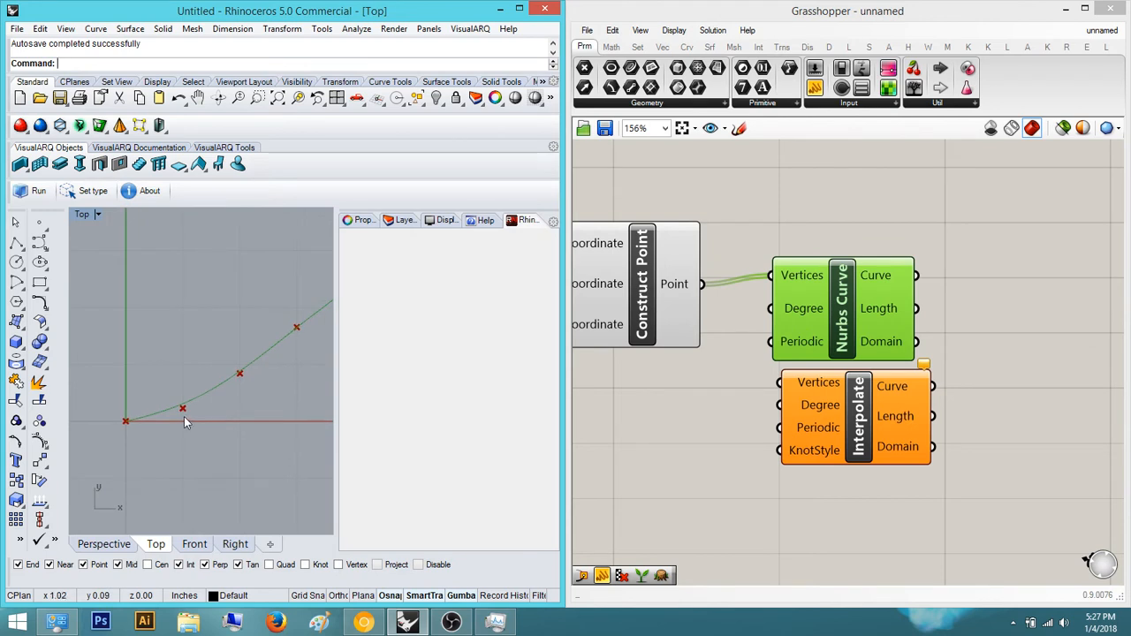
{"action": "scroll", "coordinate": [186, 422], "scroll_direction": "down", "scroll_amount": 1}
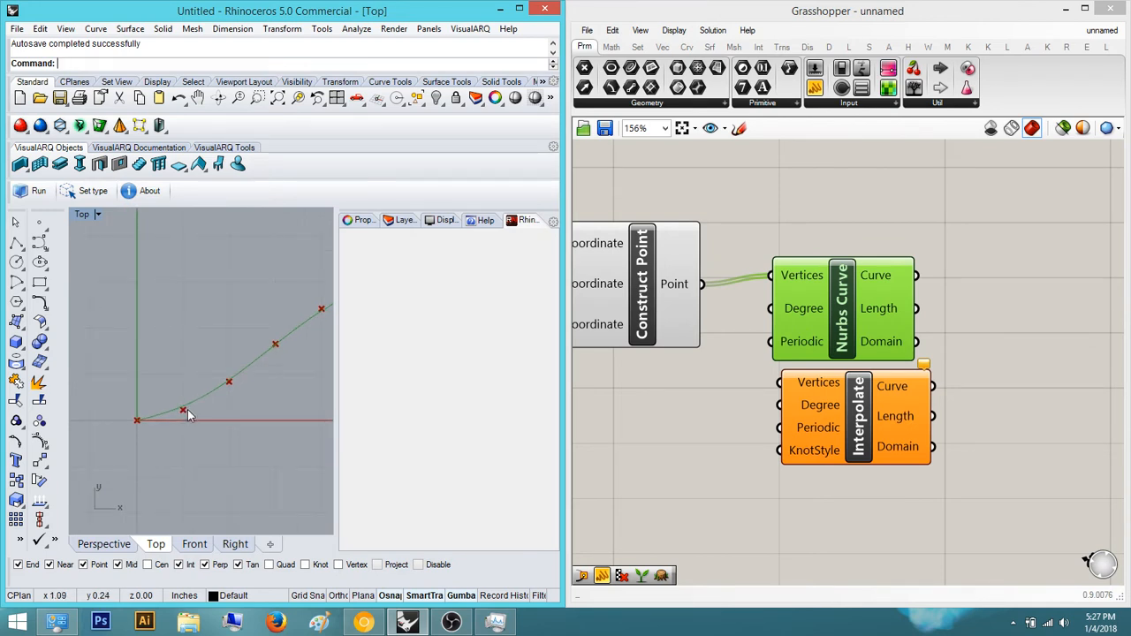
{"action": "scroll", "coordinate": [218, 422], "scroll_direction": "down", "scroll_amount": 4}
{"action": "right_click_drag", "start_coordinate": [217, 423], "coordinate": [147, 461]}
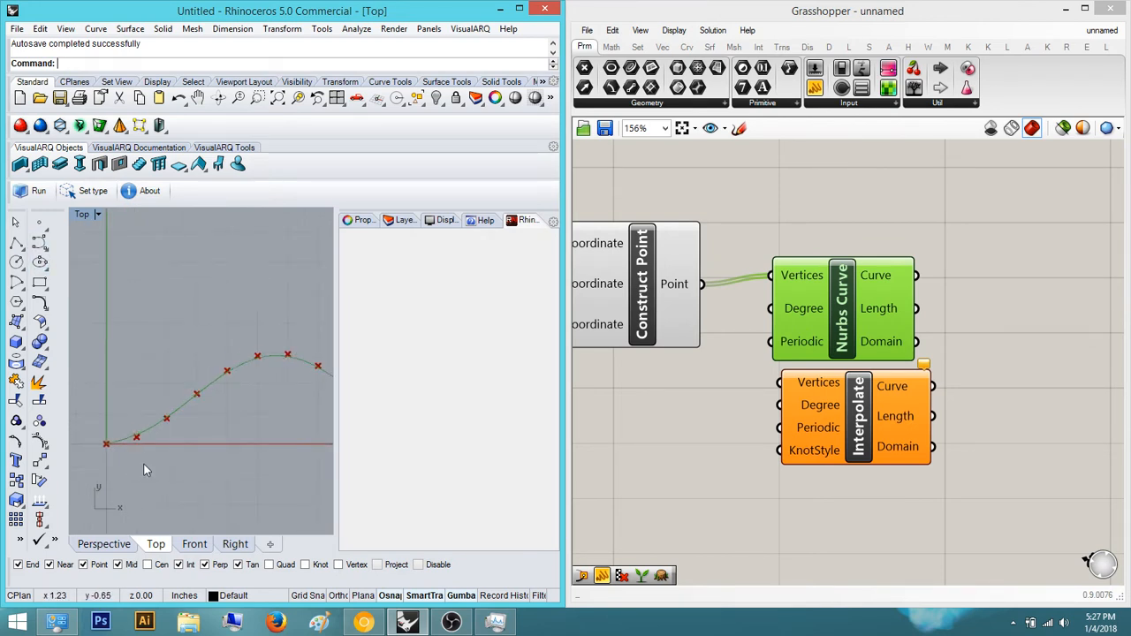
{"action": "scroll", "coordinate": [139, 433], "scroll_direction": "up", "scroll_amount": 2}
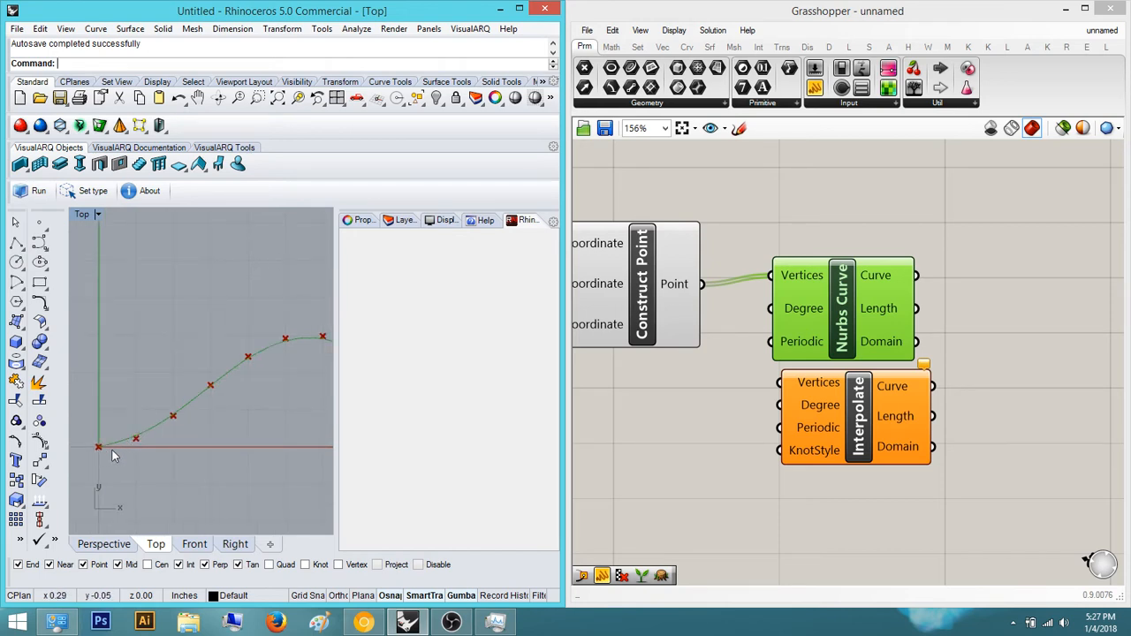
{"action": "scroll", "coordinate": [174, 415], "scroll_direction": "up", "scroll_amount": 1}
{"action": "scroll", "coordinate": [191, 408], "scroll_direction": "up", "scroll_amount": 8}
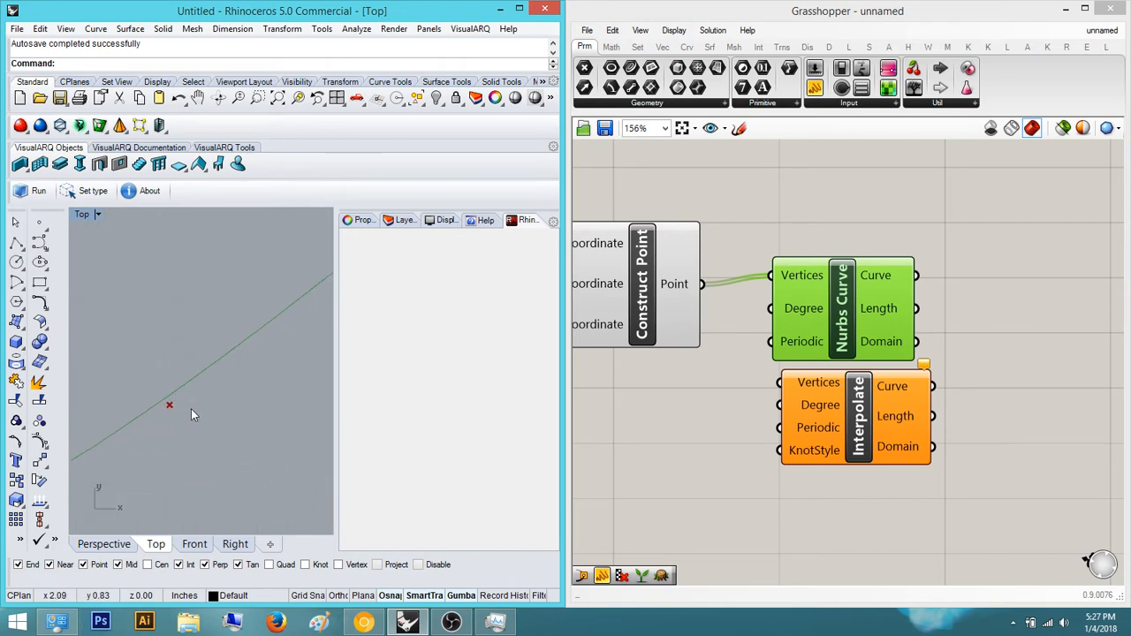
{"action": "scroll", "coordinate": [192, 409], "scroll_direction": "down", "scroll_amount": 8}
{"action": "right_click_drag", "start_coordinate": [193, 408], "coordinate": [146, 443]}
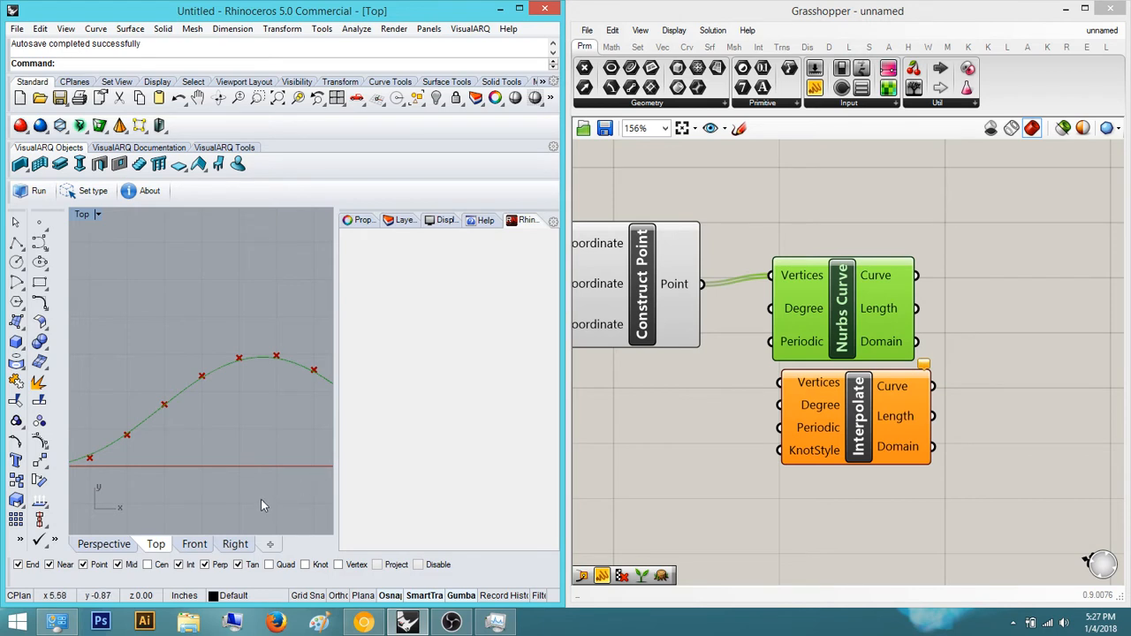
{"action": "scroll", "coordinate": [223, 410], "scroll_direction": "down", "scroll_amount": 1}
{"action": "right_click_drag", "start_coordinate": [223, 410], "coordinate": [219, 320]}
{"action": "scroll", "coordinate": [220, 317], "scroll_direction": "down", "scroll_amount": 5}
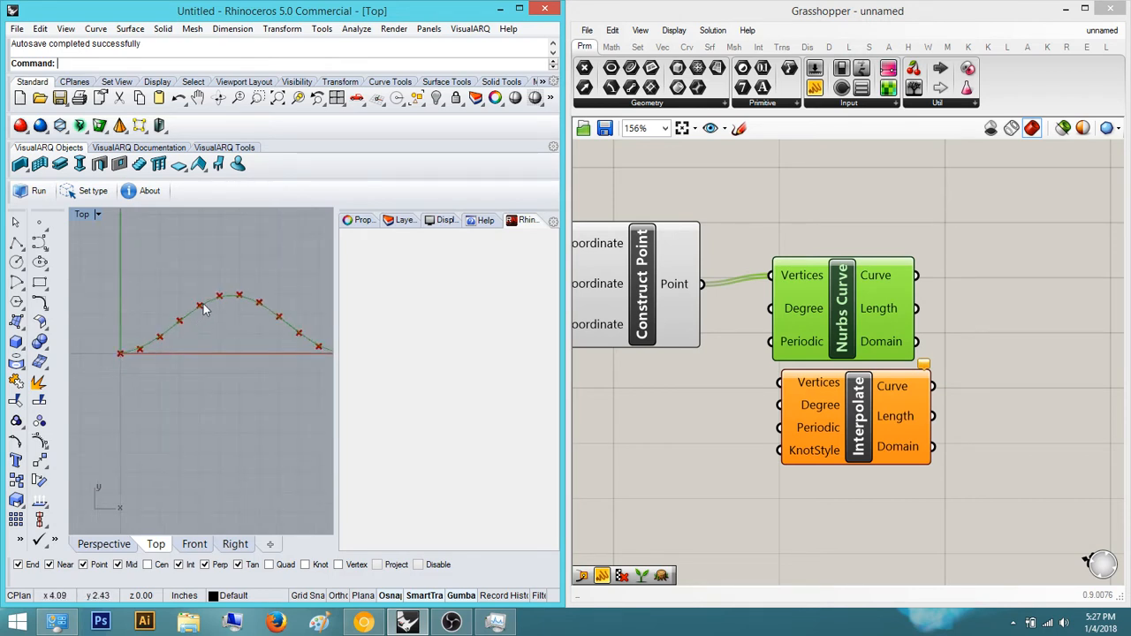
{"action": "scroll", "coordinate": [265, 316], "scroll_direction": "up", "scroll_amount": 5}
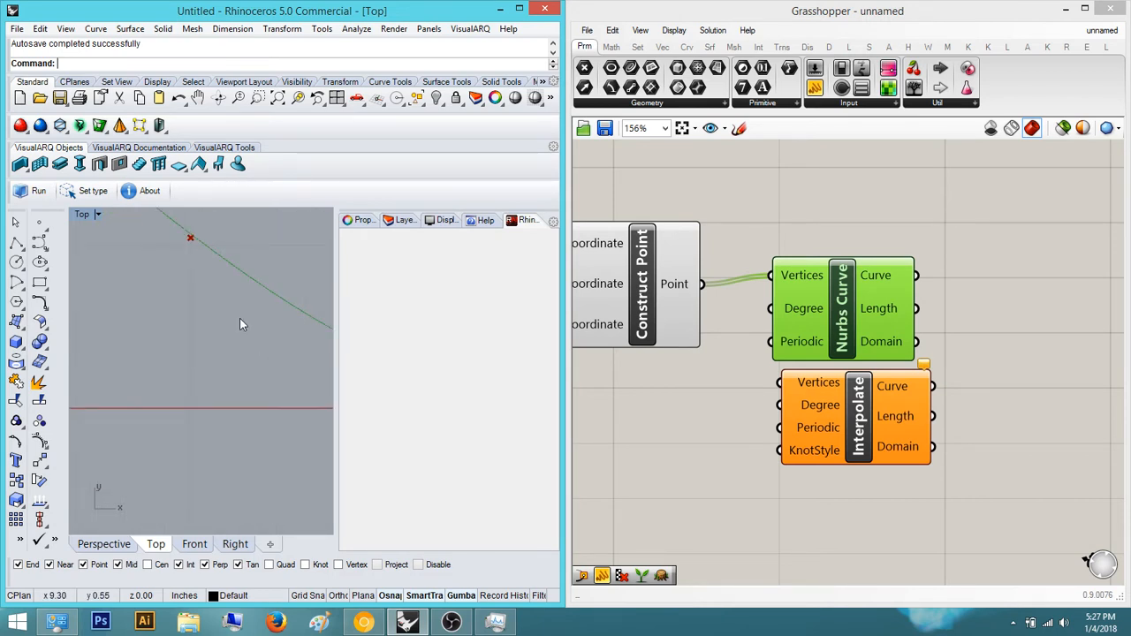
Draw a trial degree-3 control point curve in the empty area above the wave of points in the Top viewport.
{"action": "scroll", "coordinate": [206, 324], "scroll_direction": "down", "scroll_amount": 4}
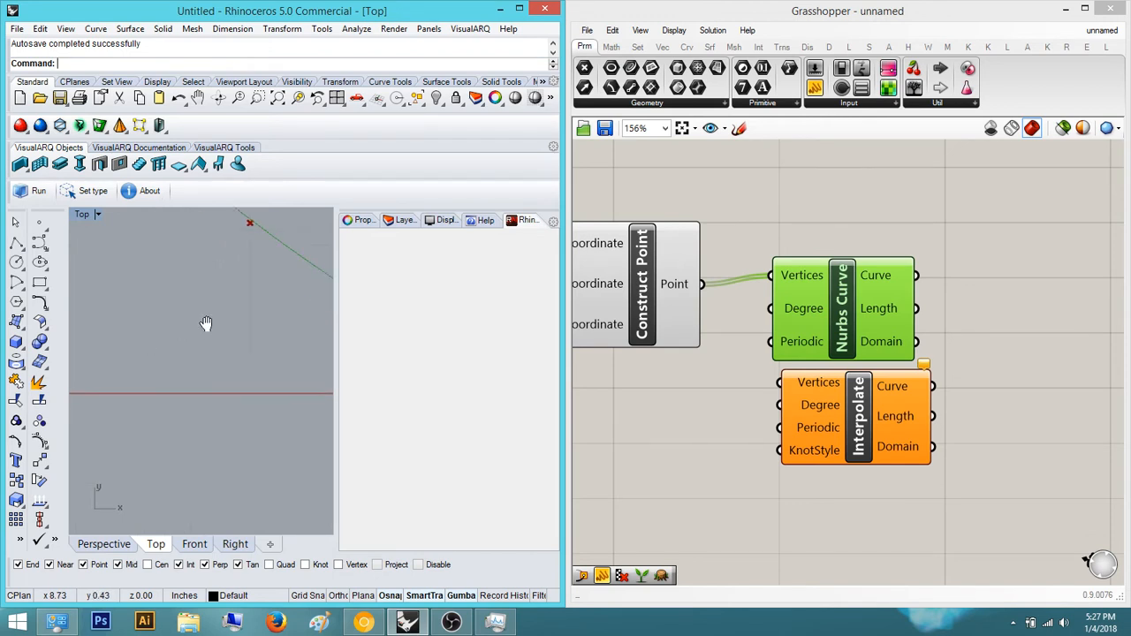
{"action": "right_click_drag", "start_coordinate": [151, 343], "coordinate": [204, 415]}
{"action": "scroll", "coordinate": [202, 413], "scroll_direction": "down", "scroll_amount": 8}
{"action": "right_click_drag", "start_coordinate": [135, 370], "coordinate": [217, 428]}
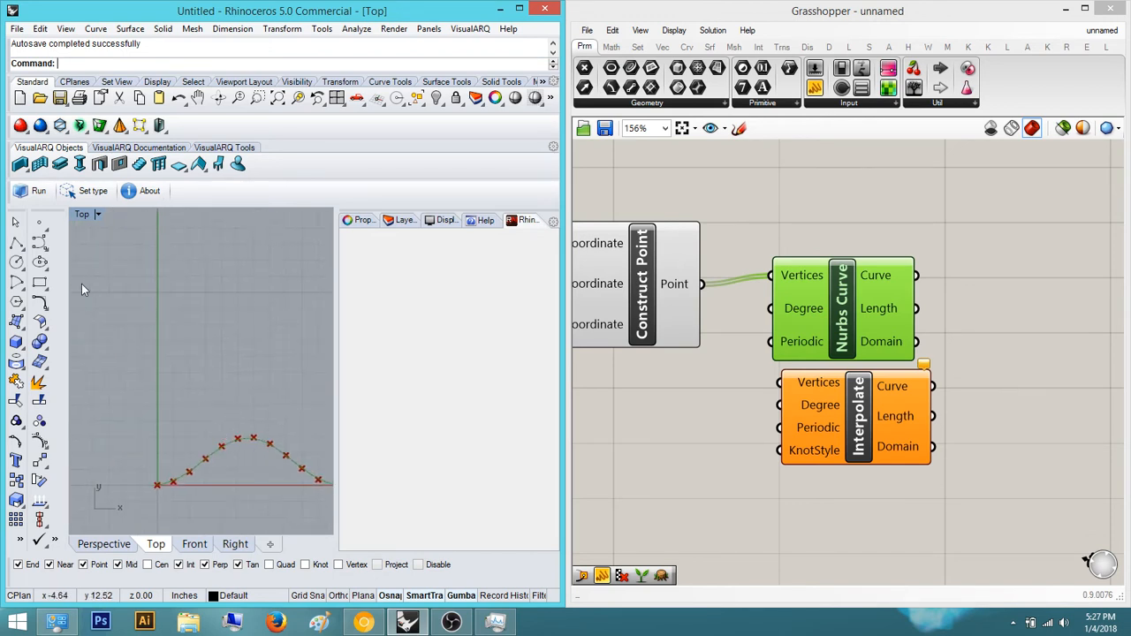
{"action": "left_click", "coordinate": [39, 243]}
{"action": "left_click", "coordinate": [100, 353]}
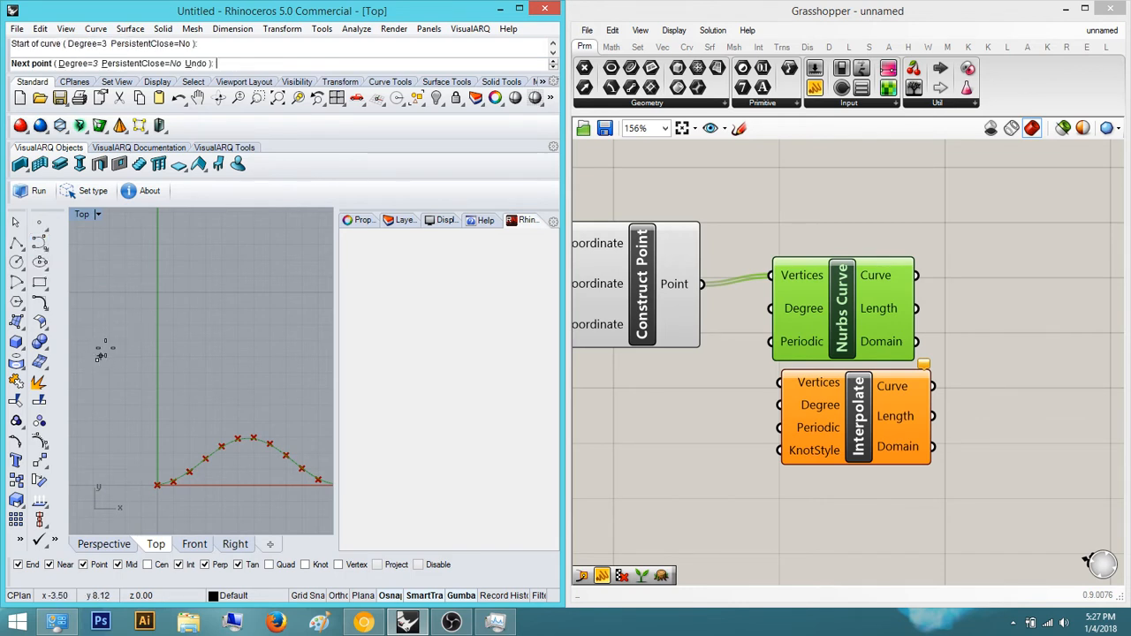
{"action": "left_click", "coordinate": [141, 311]}
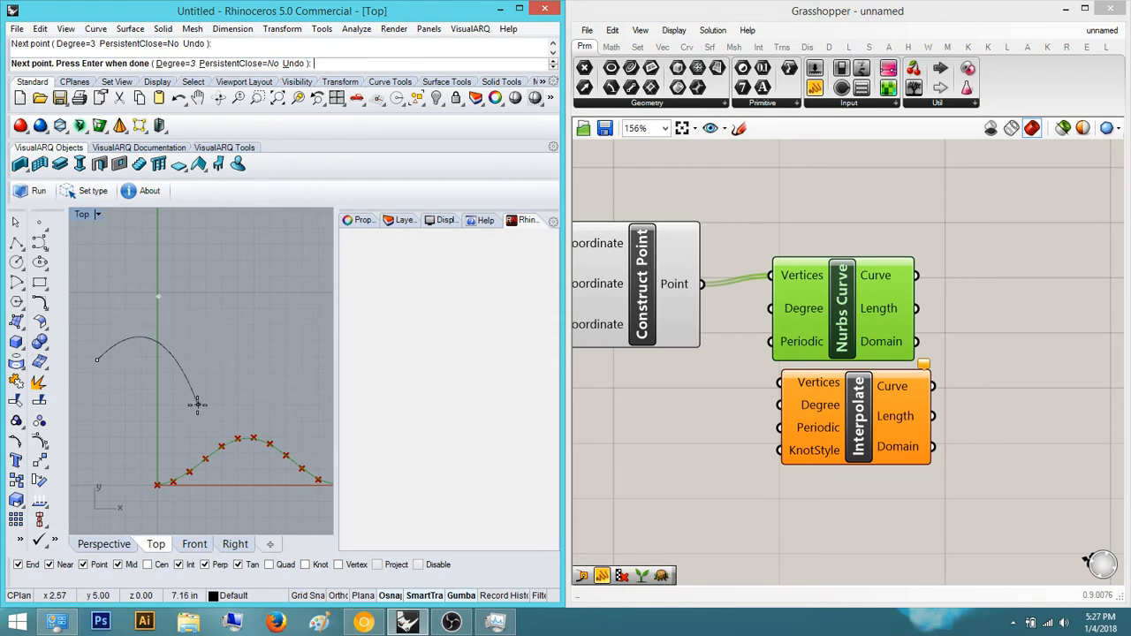
{"action": "left_click", "coordinate": [247, 384]}
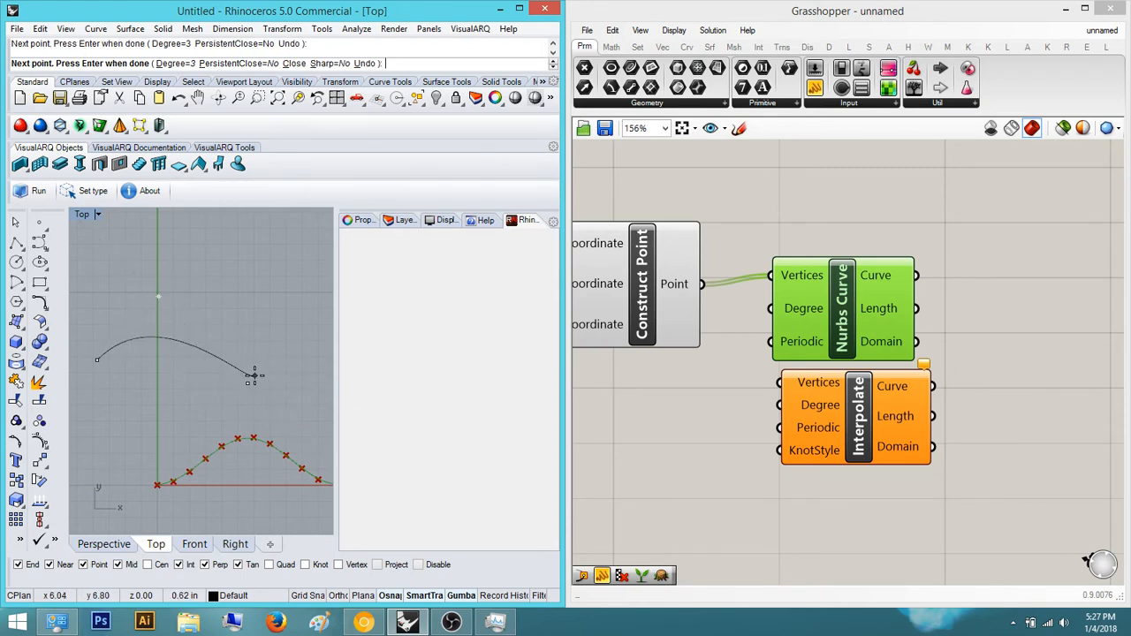
{"action": "left_click", "coordinate": [268, 247]}
{"action": "left_click", "coordinate": [282, 297]}
{"action": "right_click", "coordinate": [285, 309]}
Delete the trial control point curve from the Top viewport.
{"action": "left_click_drag", "start_coordinate": [290, 364], "coordinate": [192, 294]}
{"action": "scroll", "coordinate": [204, 320], "scroll_direction": "down", "scroll_amount": 4}
{"action": "key", "text": "Delete"}
Delete the Nurbs Curve component from the Grasshopper canvas.
{"action": "left_click", "coordinate": [840, 380]}
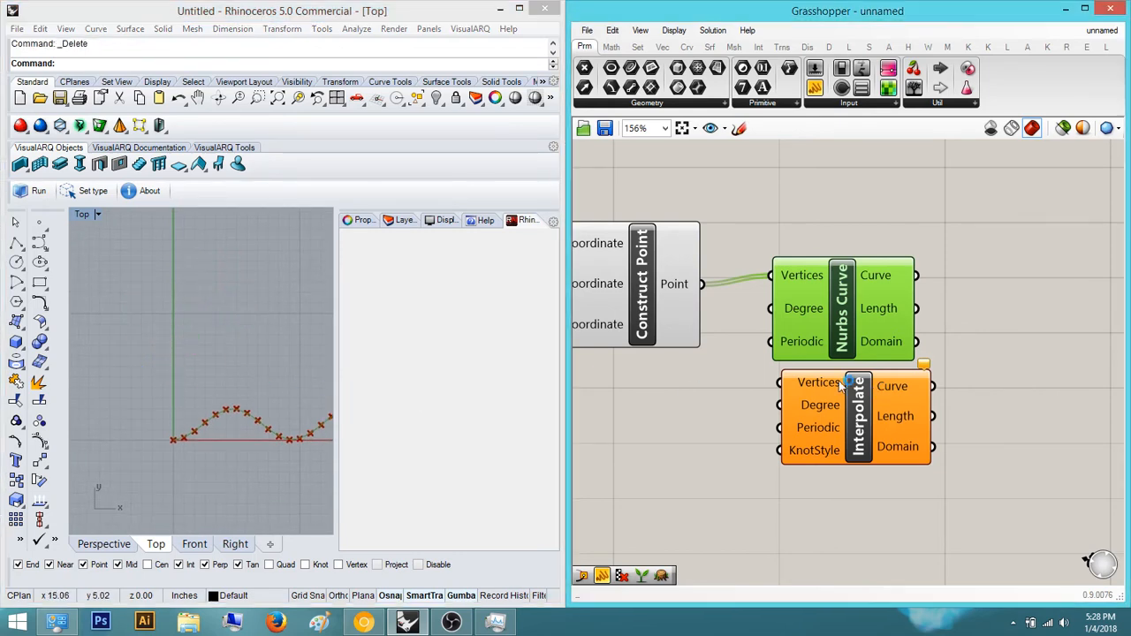
{"action": "right_click_drag", "start_coordinate": [873, 425], "coordinate": [827, 413]}
{"action": "scroll", "coordinate": [802, 311], "scroll_direction": "down", "scroll_amount": 3}
{"action": "scroll", "coordinate": [804, 380], "scroll_direction": "up", "scroll_amount": 4}
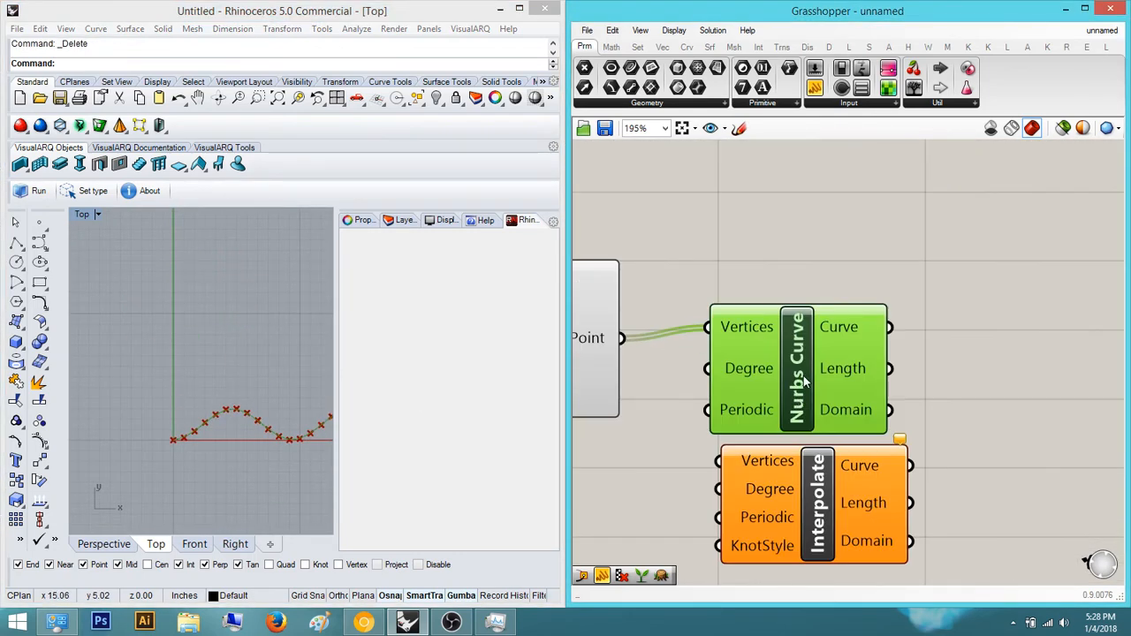
{"action": "key", "text": "Delete"}
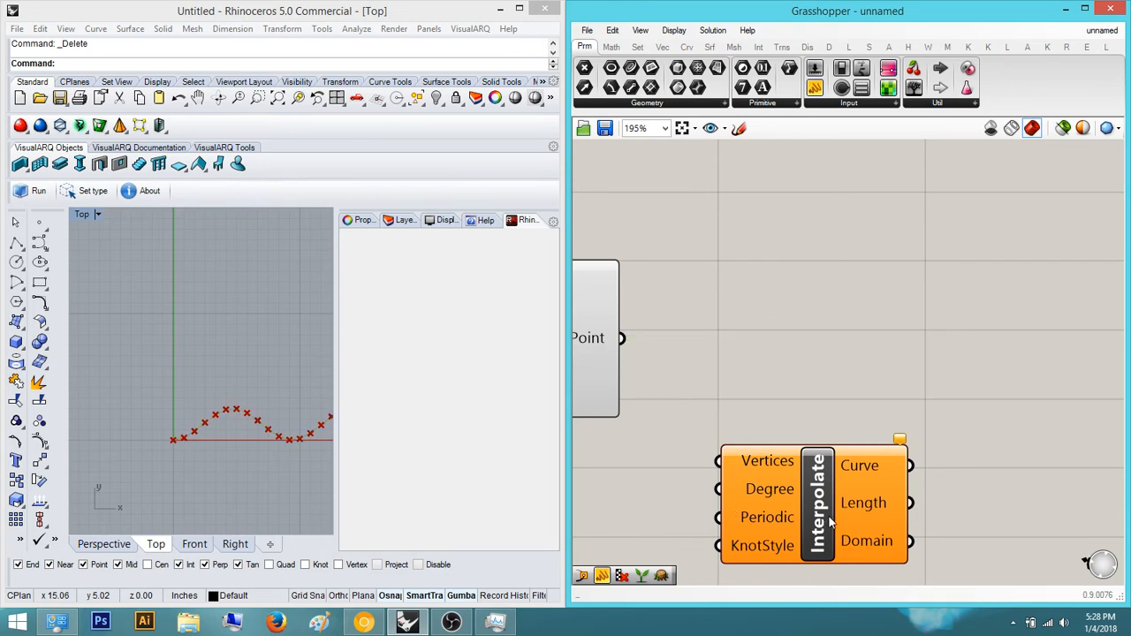
Move Interpolate up beside Construct Point and wire the Point output into Interpolate's Vertices input.
{"action": "left_click_drag", "start_coordinate": [830, 519], "coordinate": [919, 405]}
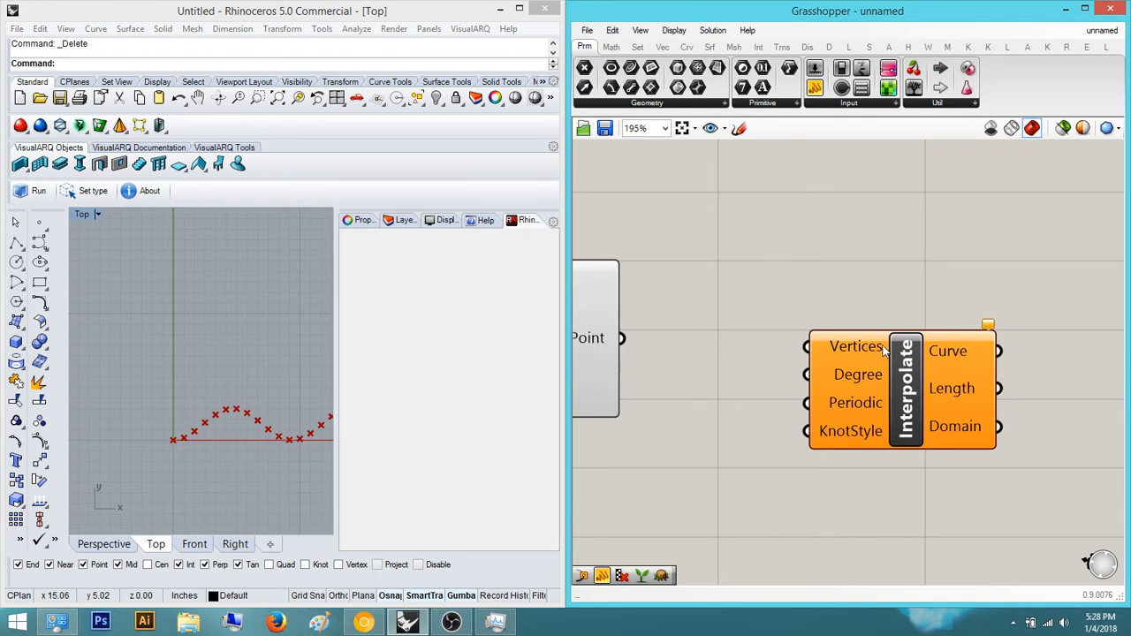
{"action": "left_click", "coordinate": [919, 372]}
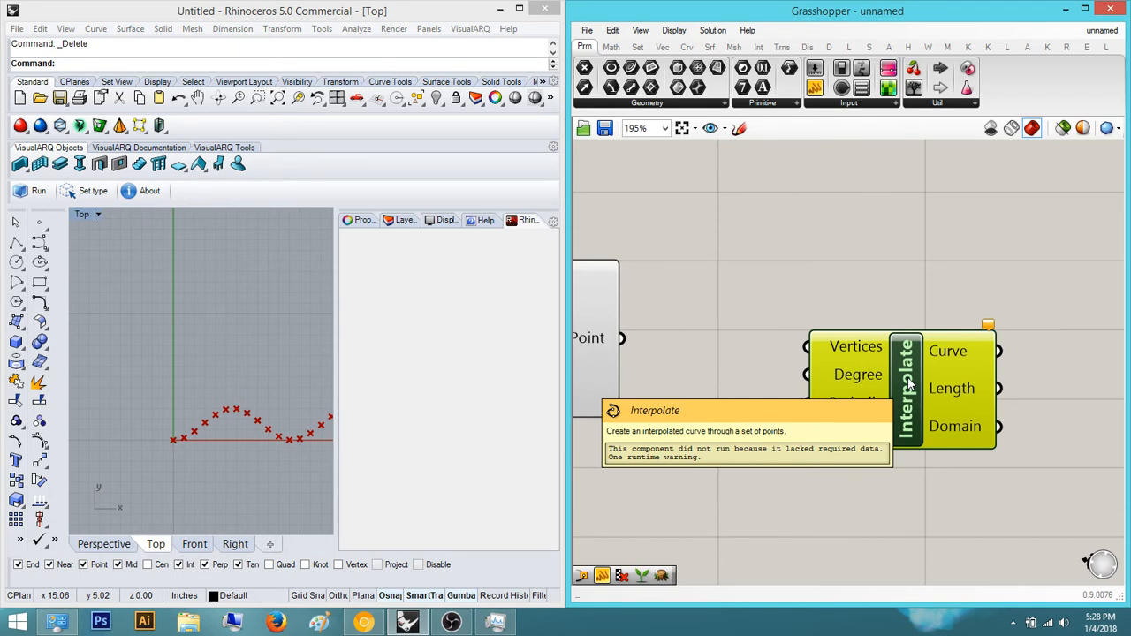
{"action": "left_click_drag", "start_coordinate": [818, 353], "coordinate": [638, 348]}
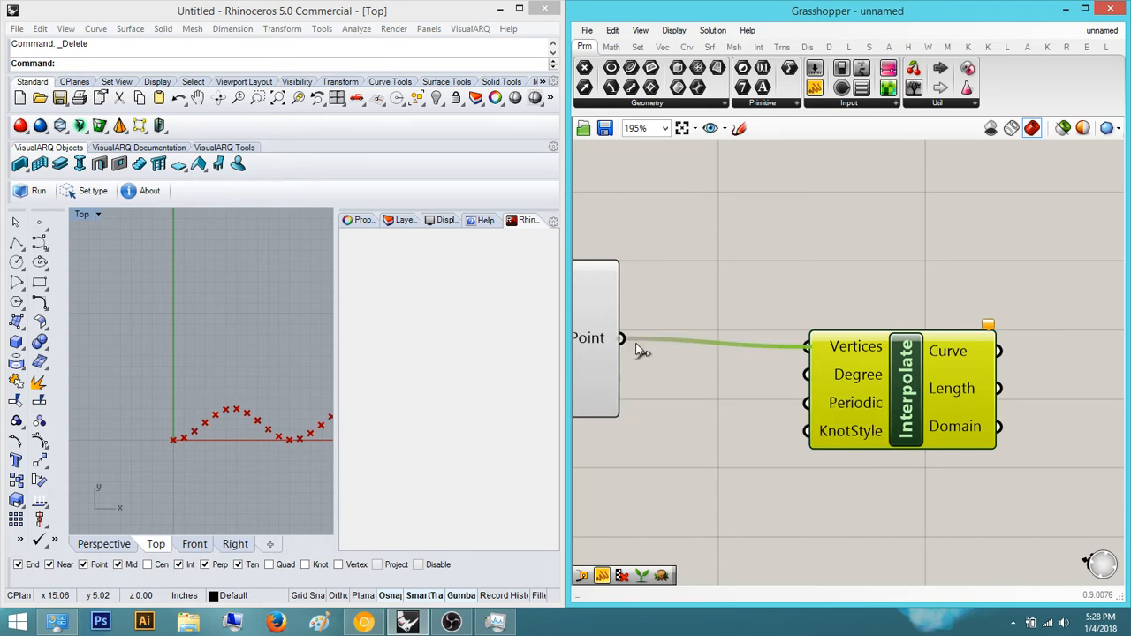
Examine up close how the interpolated curve runs relative to the constructed points in the Top viewport.
{"action": "scroll", "coordinate": [225, 386], "scroll_direction": "up", "scroll_amount": 5}
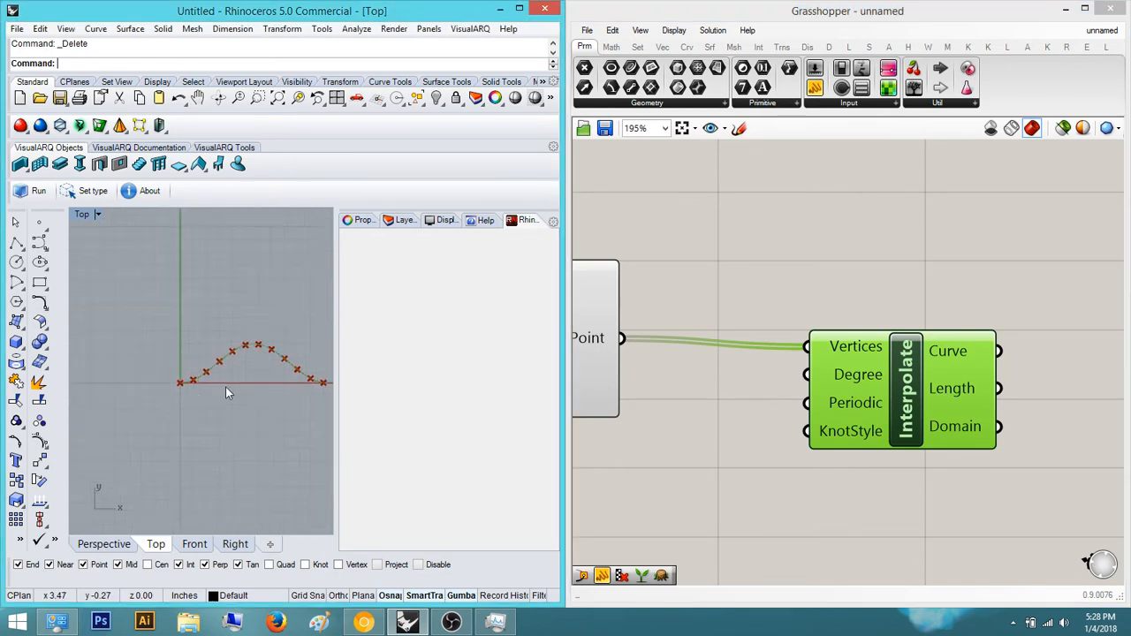
{"action": "right_click_drag", "start_coordinate": [94, 382], "coordinate": [187, 379]}
{"action": "scroll", "coordinate": [172, 375], "scroll_direction": "up", "scroll_amount": 10}
{"action": "scroll", "coordinate": [172, 375], "scroll_direction": "down", "scroll_amount": 2}
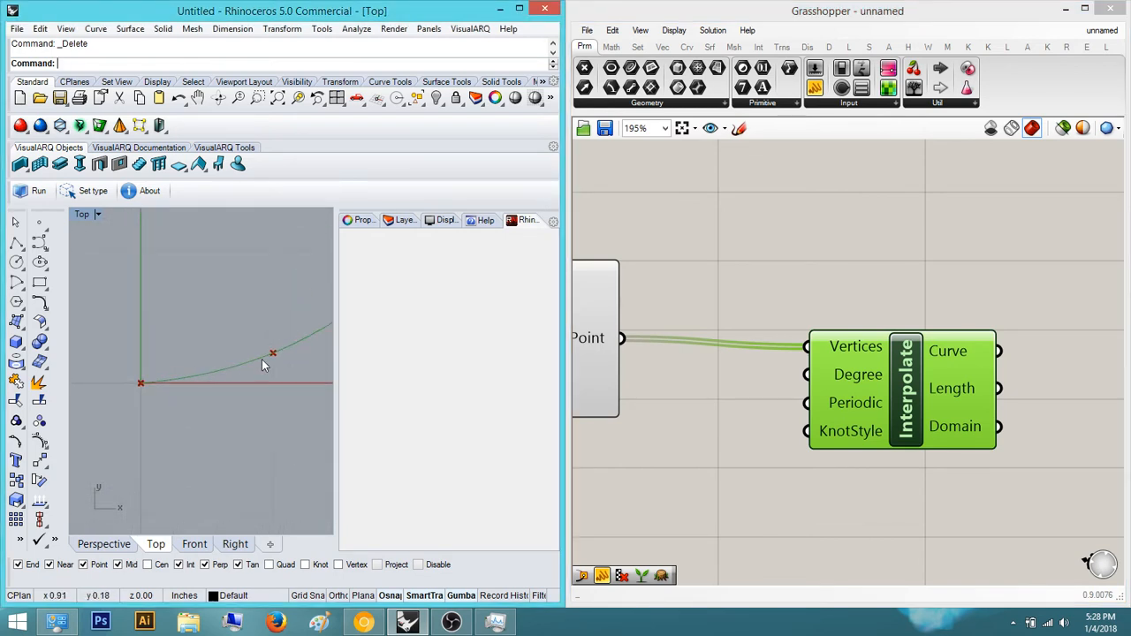
{"action": "right_click_drag", "start_coordinate": [280, 334], "coordinate": [183, 387]}
{"action": "right_click_drag", "start_coordinate": [254, 360], "coordinate": [201, 404]}
{"action": "scroll", "coordinate": [257, 355], "scroll_direction": "down", "scroll_amount": 4}
{"action": "right_click_drag", "start_coordinate": [248, 359], "coordinate": [162, 404]}
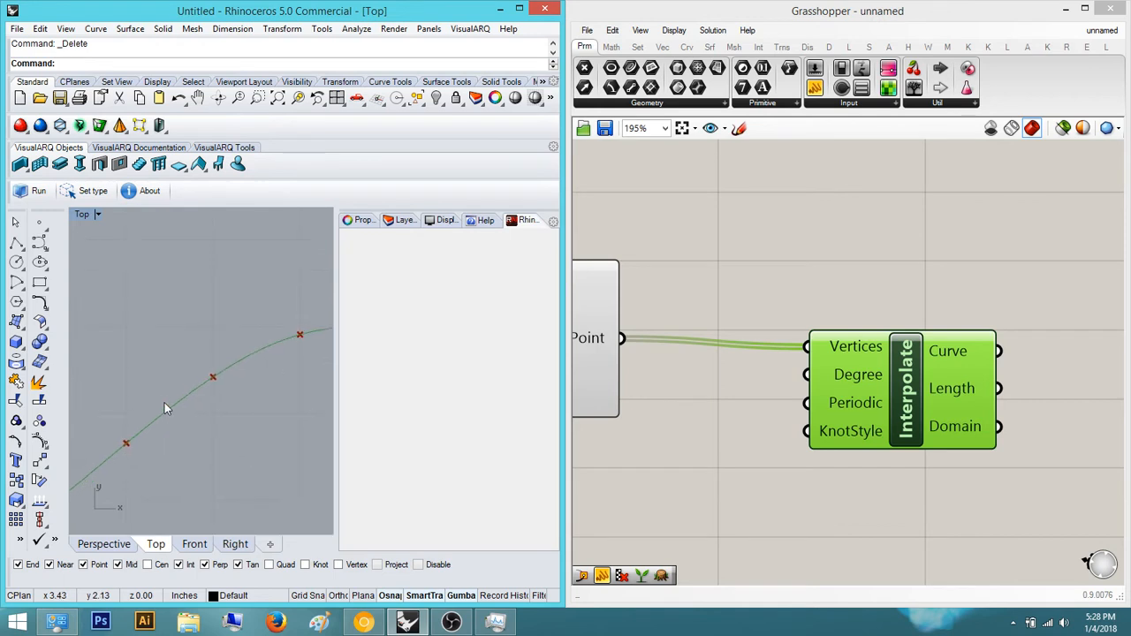
{"action": "scroll", "coordinate": [170, 400], "scroll_direction": "down", "scroll_amount": 20}
{"action": "mouse_move", "coordinate": [322, 381]}
{"action": "right_mouse_down"}
{"action": "mouse_move", "coordinate": [253, 427]}
{"action": "mouse_move", "coordinate": [221, 390]}
{"action": "right_mouse_up"}
{"action": "left_click", "coordinate": [946, 468]}
{"action": "left_click", "coordinate": [900, 390]}
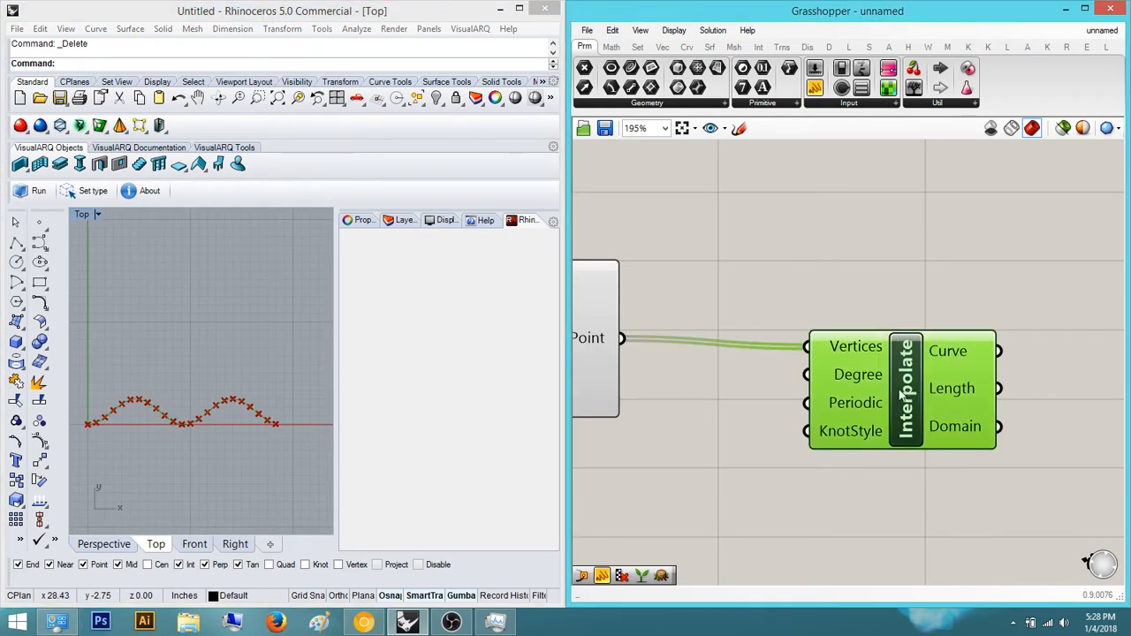
{"action": "left_click", "coordinate": [851, 503]}
{"action": "right_click_drag", "start_coordinate": [852, 503], "coordinate": [949, 411]}
{"action": "scroll", "coordinate": [936, 467], "scroll_direction": "down", "scroll_amount": 3}
{"action": "left_click", "coordinate": [888, 378]}
{"action": "left_click", "coordinate": [880, 449]}
{"action": "scroll", "coordinate": [947, 409], "scroll_direction": "down", "scroll_amount": 1}
{"action": "right_click_drag", "start_coordinate": [789, 443], "coordinate": [892, 405]}
{"action": "scroll", "coordinate": [893, 406], "scroll_direction": "down", "scroll_amount": 3}
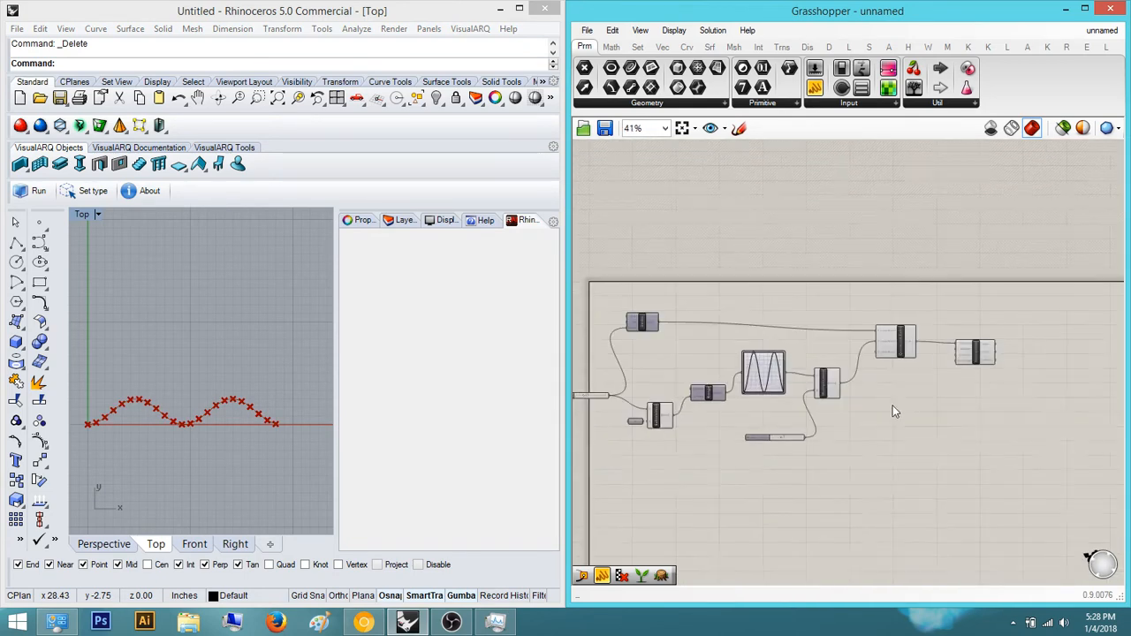
{"action": "scroll", "coordinate": [906, 397], "scroll_direction": "up", "scroll_amount": 4}
{"action": "left_click", "coordinate": [888, 376]}
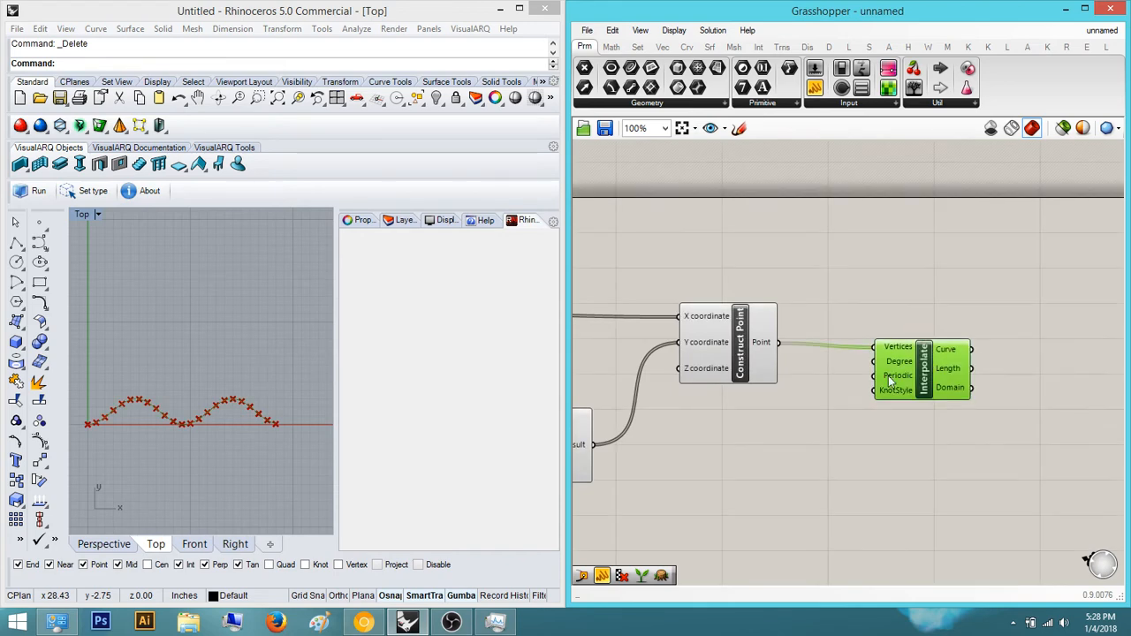
{"action": "right_click_drag", "start_coordinate": [171, 469], "coordinate": [188, 454]}
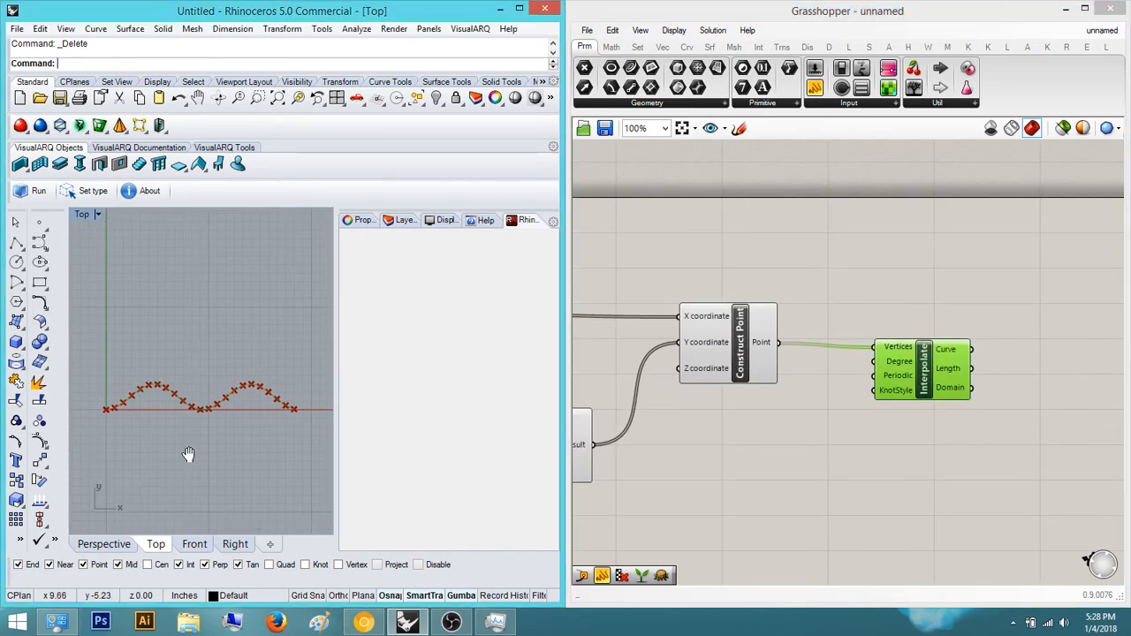
Add a second Construct Point component in the empty canvas area below the existing wave definition.
{"action": "left_click", "coordinate": [894, 465]}
{"action": "right_click_drag", "start_coordinate": [911, 472], "coordinate": [941, 436]}
{"action": "scroll", "coordinate": [941, 436], "scroll_direction": "down", "scroll_amount": 3}
{"action": "right_click_drag", "start_coordinate": [880, 450], "coordinate": [928, 375]}
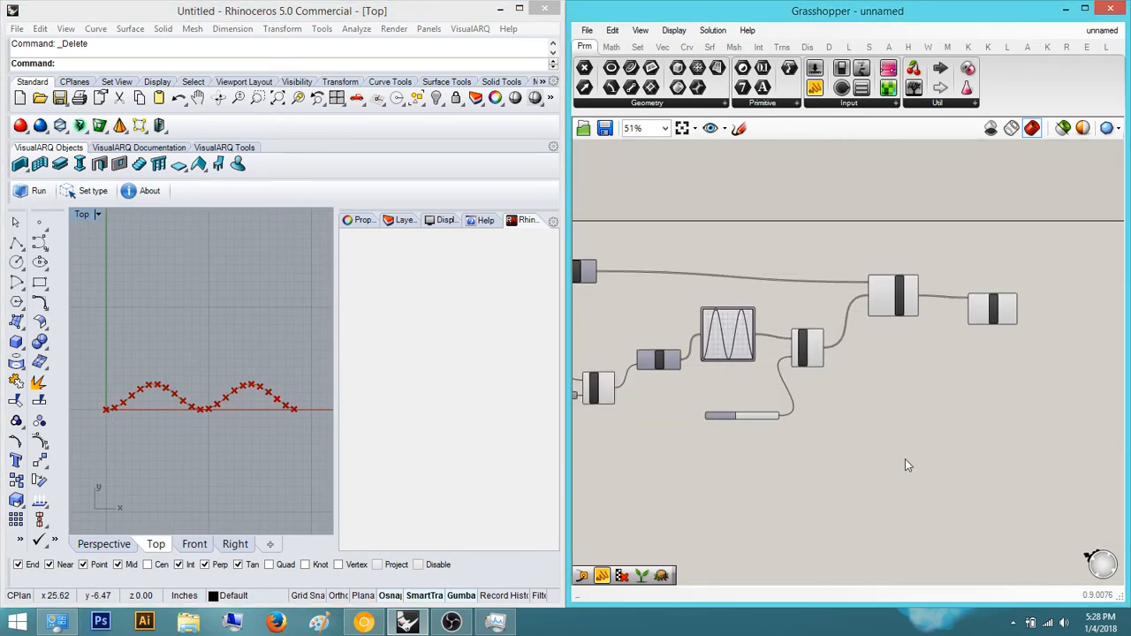
{"action": "scroll", "coordinate": [908, 442], "scroll_direction": "down", "scroll_amount": 3}
{"action": "scroll", "coordinate": [911, 425], "scroll_direction": "up", "scroll_amount": 3}
{"action": "right_click_drag", "start_coordinate": [916, 454], "coordinate": [929, 494]}
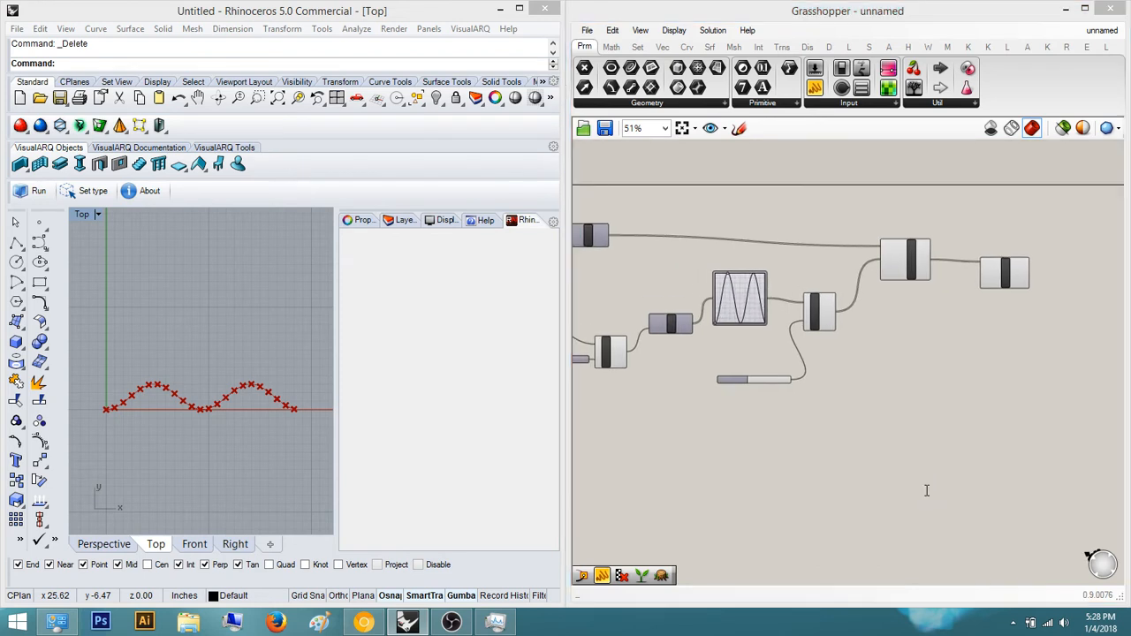
{"action": "double_click", "coordinate": [926, 490]}
{"action": "type", "text": "construct poi"}
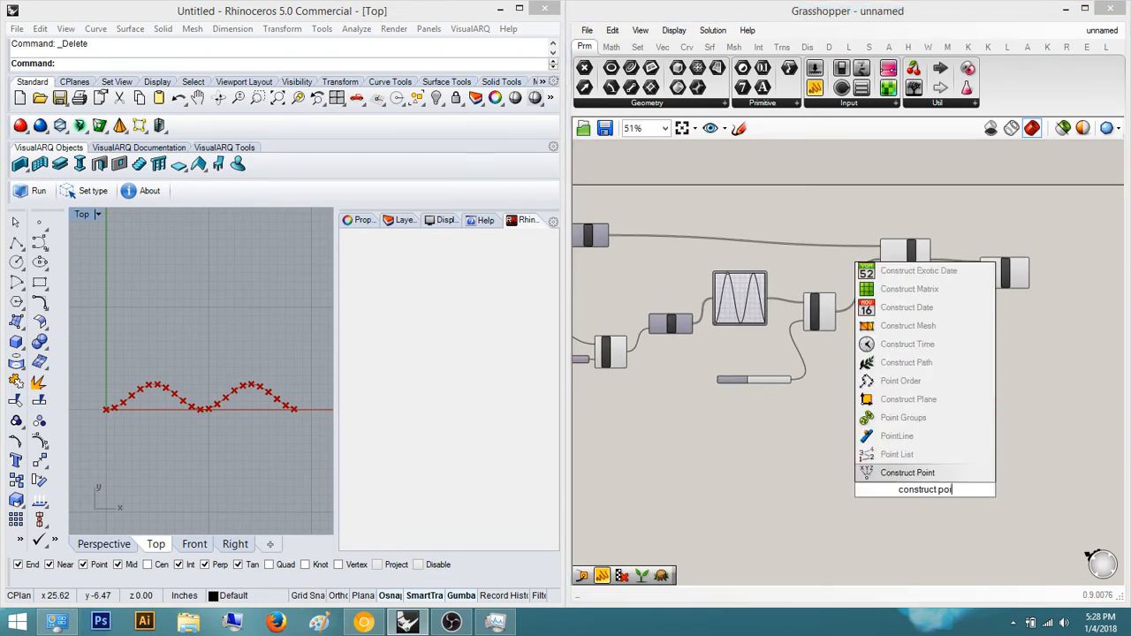
{"action": "key", "text": "Return"}
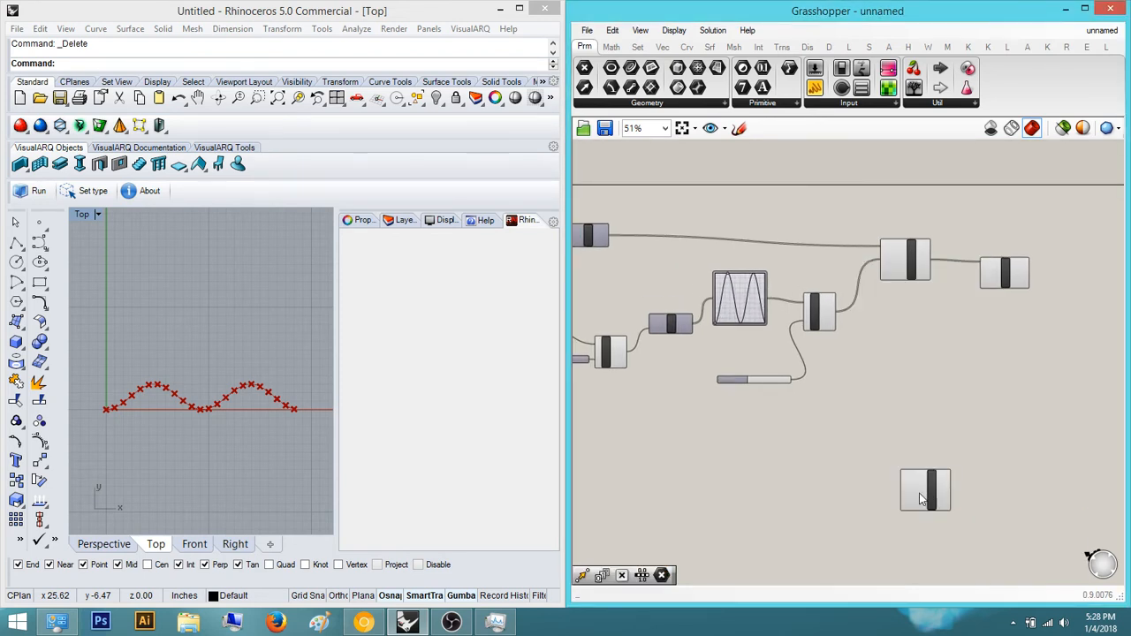
{"action": "right_click_drag", "start_coordinate": [926, 493], "coordinate": [925, 477]}
{"action": "right_click_drag", "start_coordinate": [194, 372], "coordinate": [205, 351]}
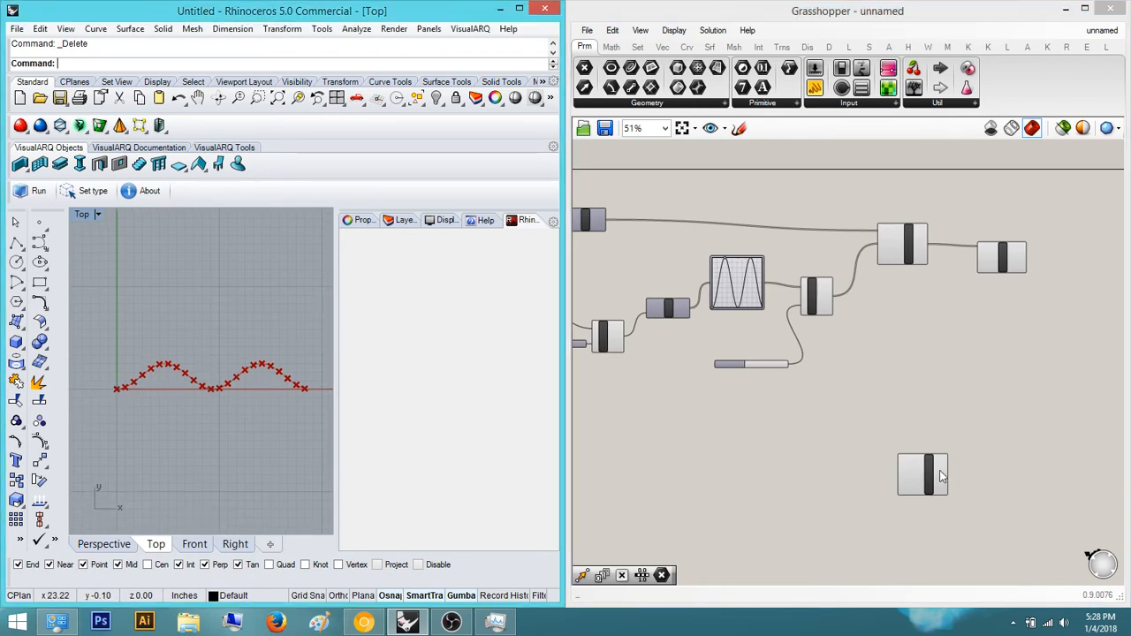
{"action": "left_click_drag", "start_coordinate": [942, 478], "coordinate": [912, 485]}
Add a Series component beside the new Construct Point and wire its Series output into the X coordinate input.
{"action": "left_click", "coordinate": [822, 445]}
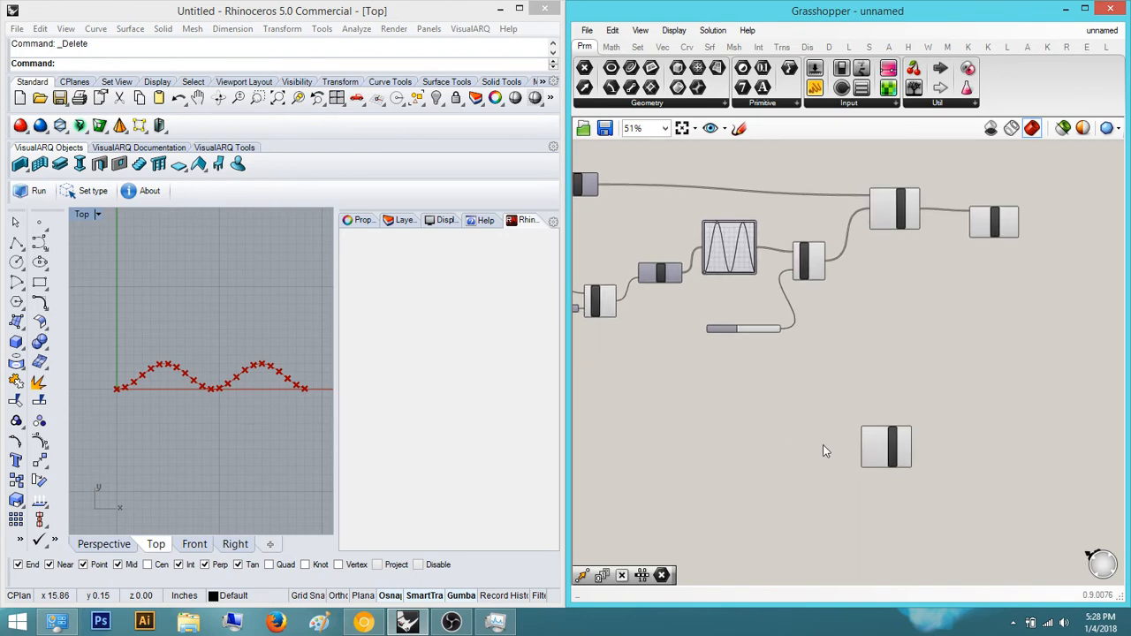
{"action": "scroll", "coordinate": [823, 445], "scroll_direction": "up", "scroll_amount": 3}
{"action": "double_click", "coordinate": [803, 460]}
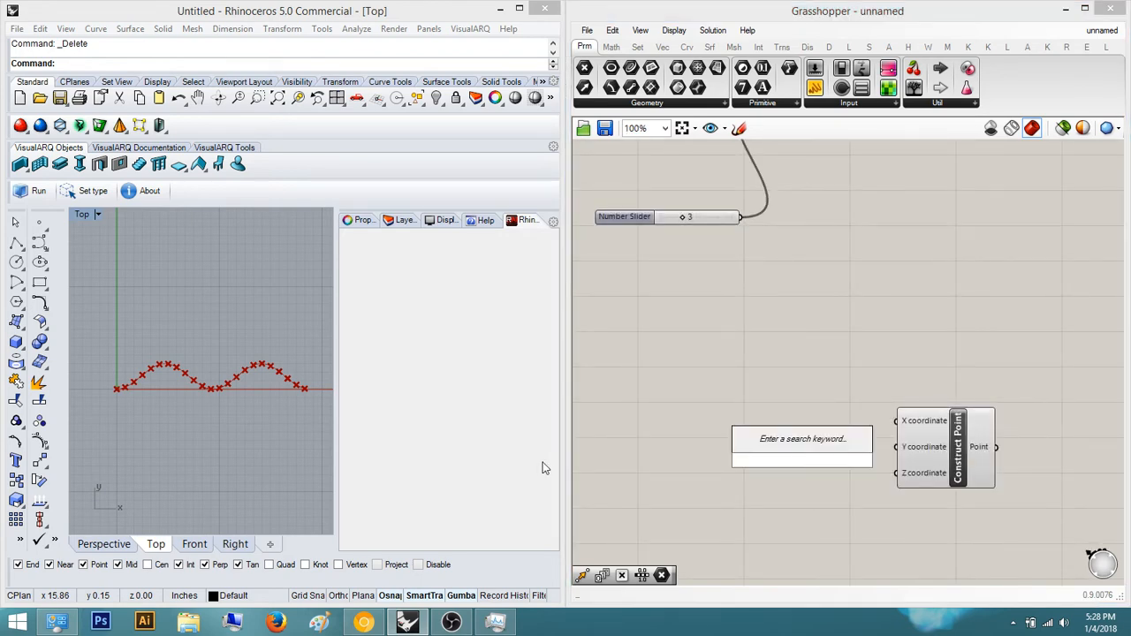
{"action": "type", "text": "series"}
{"action": "key", "text": "Return"}
{"action": "left_click_drag", "start_coordinate": [843, 459], "coordinate": [897, 446]}
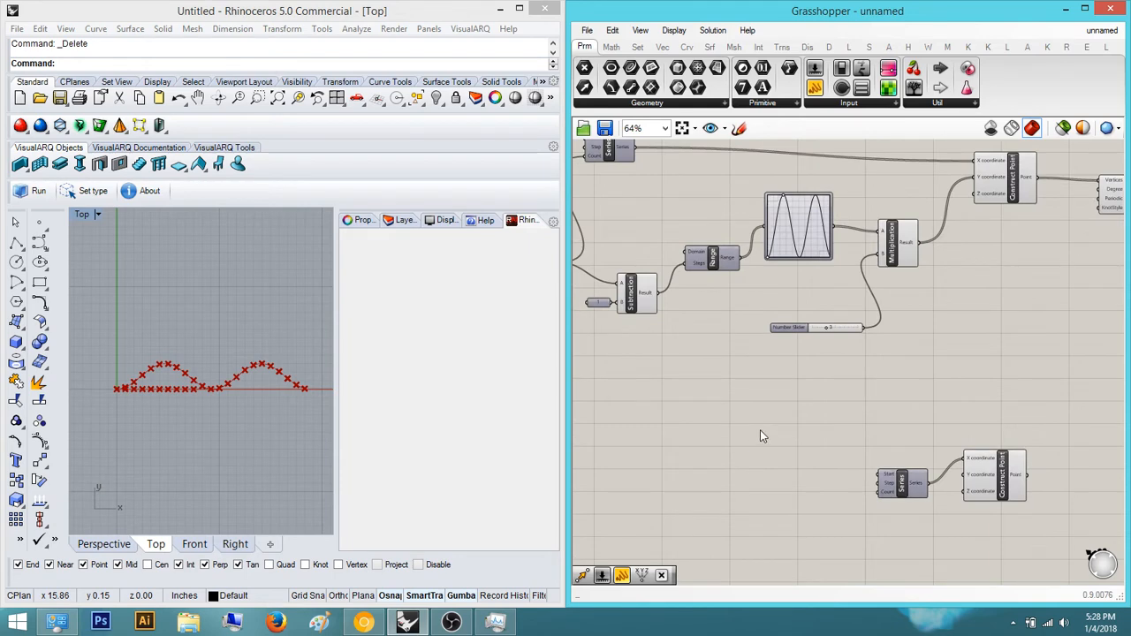
Wire the existing point-count slider, set to 23, into the new Series component's Count input.
{"action": "scroll", "coordinate": [760, 430], "scroll_direction": "down", "scroll_amount": 2}
{"action": "scroll", "coordinate": [693, 399], "scroll_direction": "up", "scroll_amount": 5}
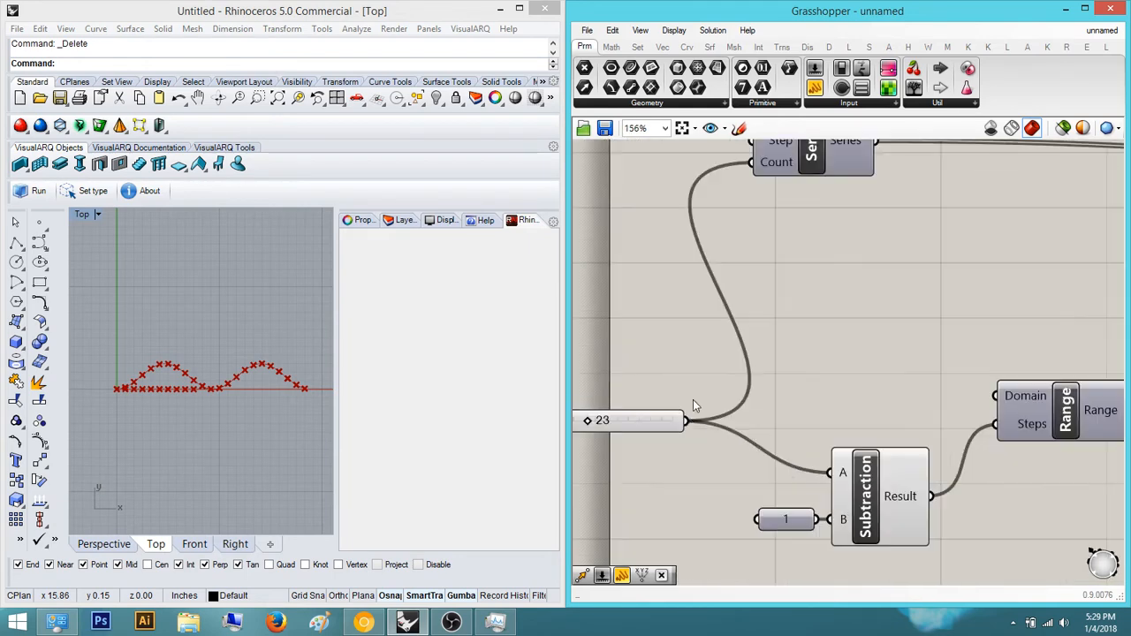
{"action": "scroll", "coordinate": [690, 422], "scroll_direction": "down", "scroll_amount": 3}
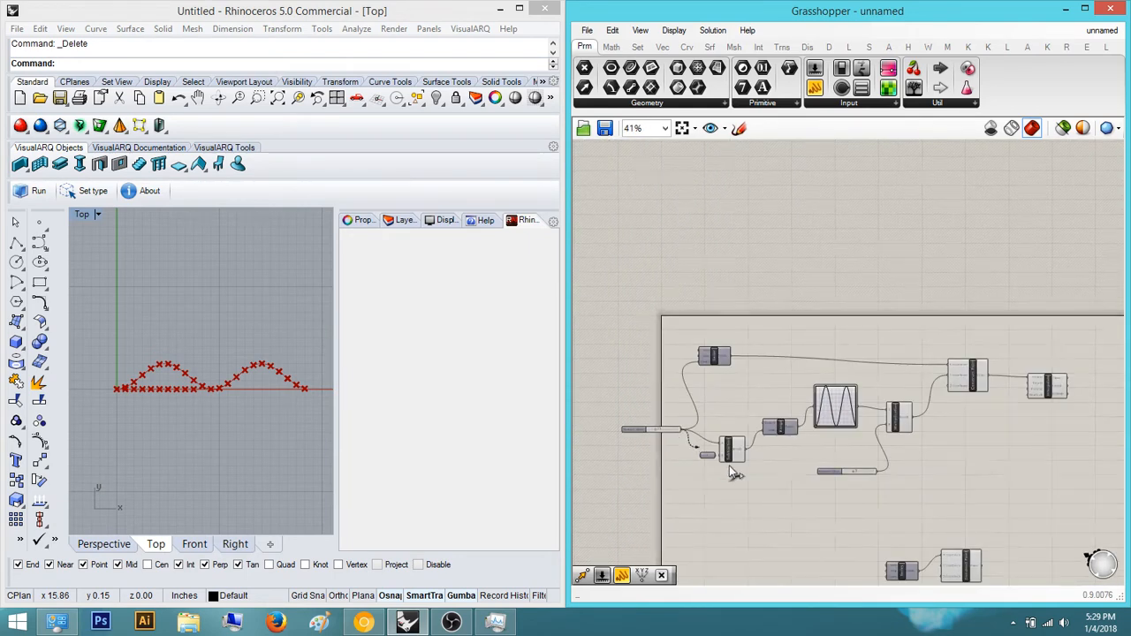
{"action": "scroll", "coordinate": [897, 572], "scroll_direction": "up", "scroll_amount": 3}
{"action": "left_click_drag", "start_coordinate": [857, 583], "coordinate": [854, 586]}
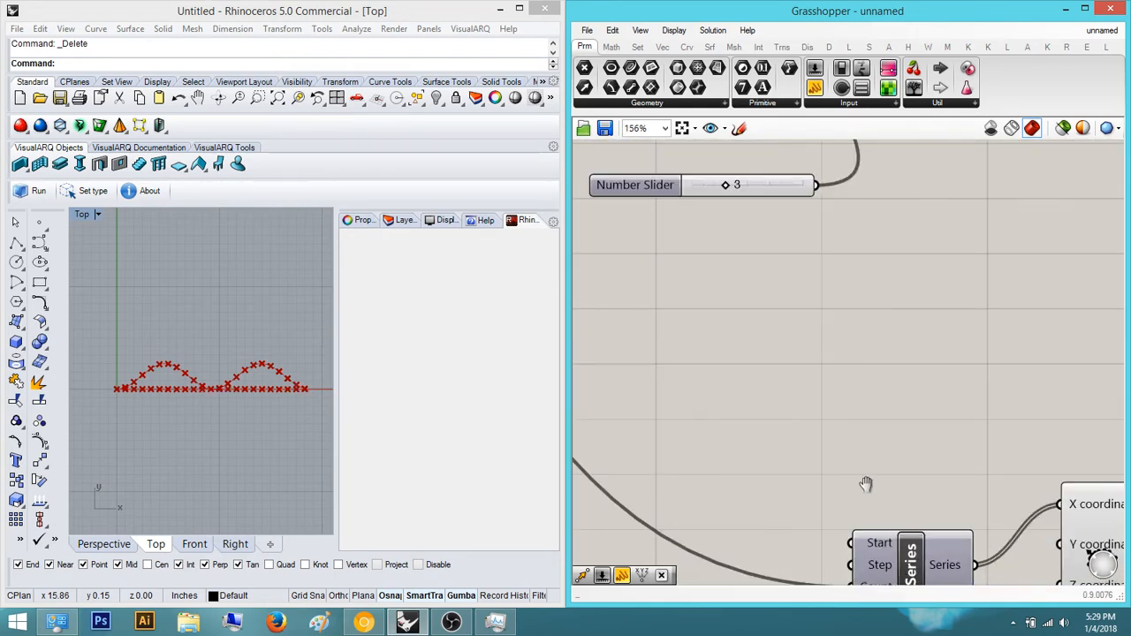
Add a Move component beyond the second Construct Point and wire the Point output into Move's Geometry input.
{"action": "right_click_drag", "start_coordinate": [866, 484], "coordinate": [721, 356]}
{"action": "right_click_drag", "start_coordinate": [842, 408], "coordinate": [718, 420]}
{"action": "left_click", "coordinate": [903, 425]}
{"action": "left_click", "coordinate": [998, 425]}
{"action": "right_click_drag", "start_coordinate": [998, 429], "coordinate": [888, 428]}
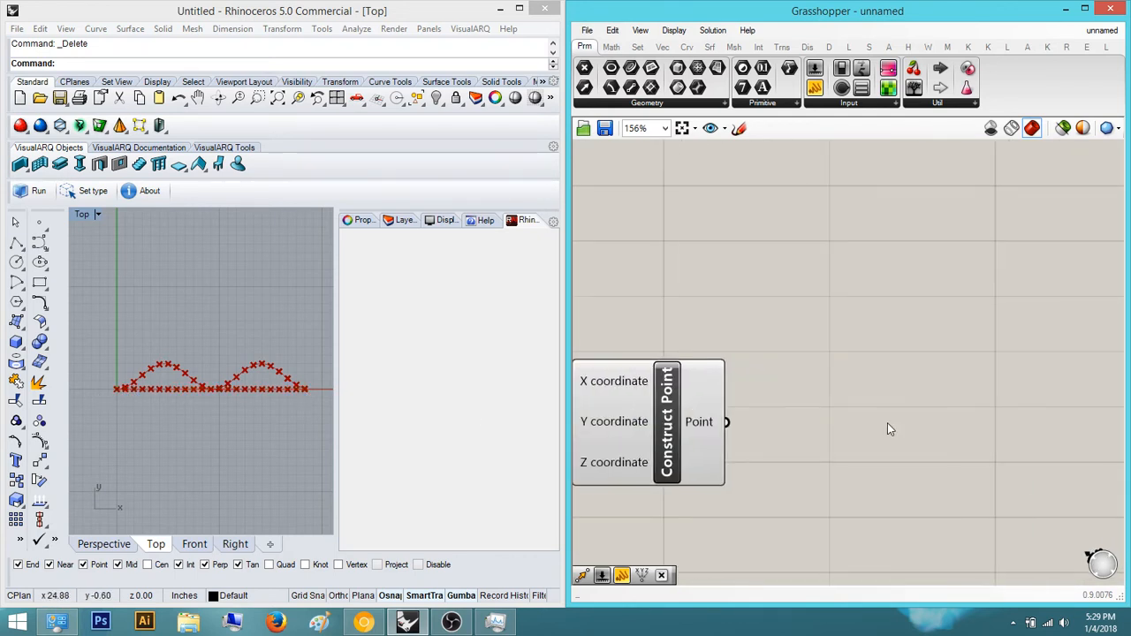
{"action": "double_click", "coordinate": [888, 423]}
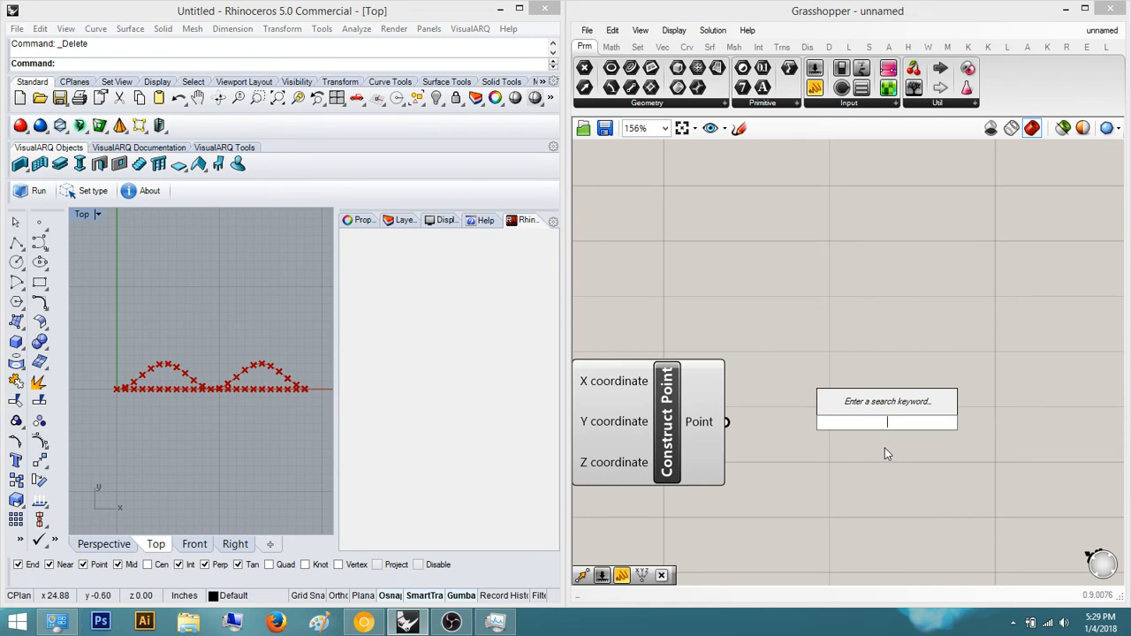
{"action": "type", "text": "move"}
{"action": "key", "text": "Return"}
{"action": "right_click_drag", "start_coordinate": [873, 448], "coordinate": [798, 448]}
{"action": "left_click_drag", "start_coordinate": [798, 449], "coordinate": [955, 444]}
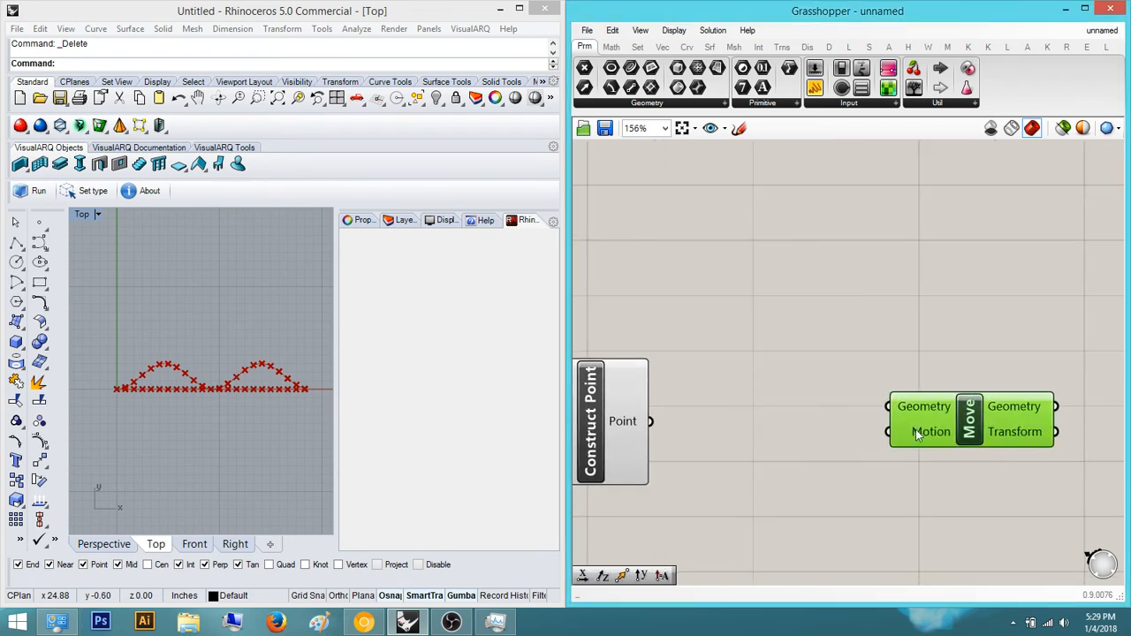
{"action": "left_click_drag", "start_coordinate": [886, 404], "coordinate": [651, 421]}
Add a Unit Z component below, wire its Unit vector output into Move's Motion input, and shift Unit Z away from Move.
{"action": "right_click_drag", "start_coordinate": [710, 447], "coordinate": [671, 404]}
{"action": "double_click", "coordinate": [813, 509]}
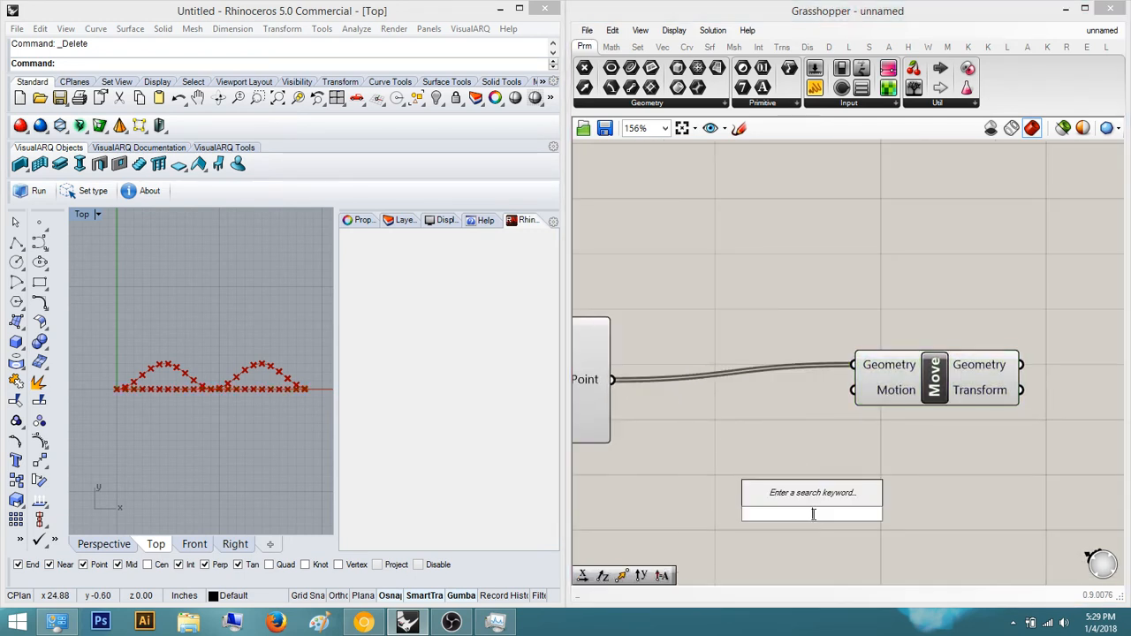
{"action": "type", "text": "unit z"}
{"action": "key", "text": "Return"}
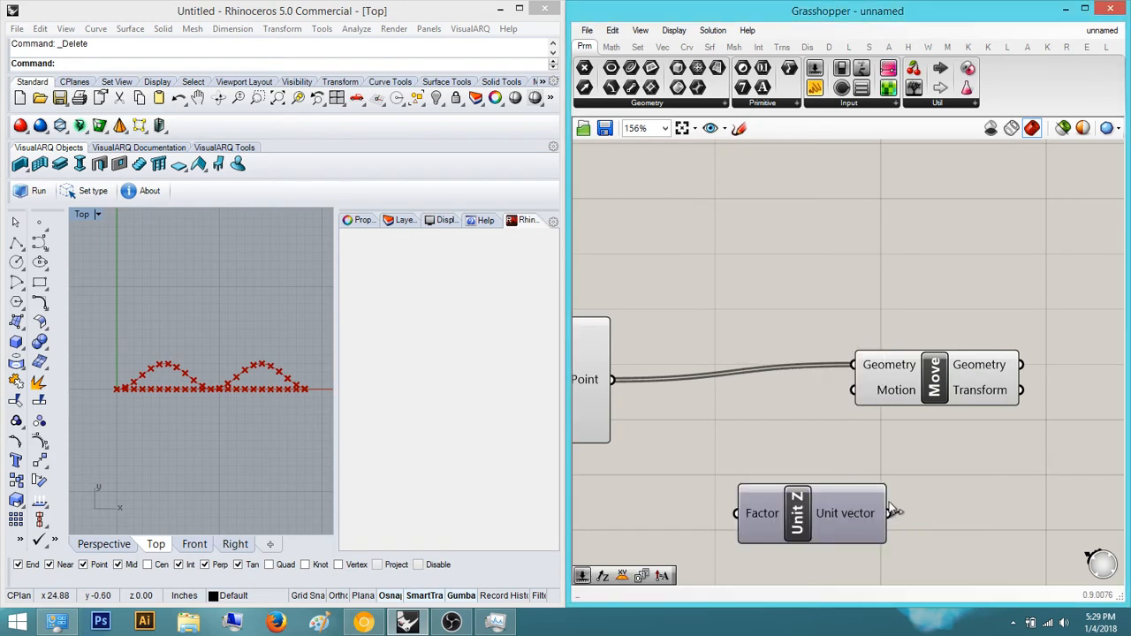
{"action": "left_click_drag", "start_coordinate": [889, 506], "coordinate": [854, 392]}
{"action": "right_click_drag", "start_coordinate": [777, 521], "coordinate": [825, 484]}
{"action": "left_click_drag", "start_coordinate": [805, 496], "coordinate": [704, 502]}
{"action": "left_click", "coordinate": [755, 387]}
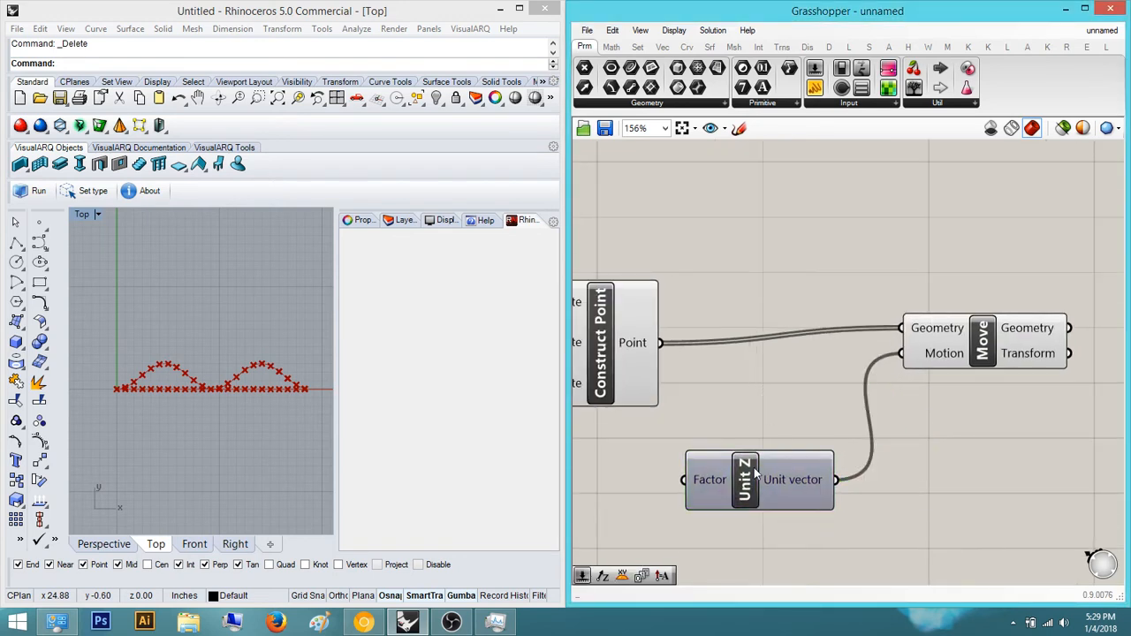
In the Perspective view, add a number slider below Unit Z, wire it into the Factor input, and set it to 20.
{"action": "left_click", "coordinate": [122, 544]}
{"action": "right_click_drag", "start_coordinate": [165, 397], "coordinate": [558, 466]}
{"action": "right_click_drag", "start_coordinate": [686, 424], "coordinate": [875, 381]}
{"action": "scroll", "coordinate": [876, 381], "scroll_direction": "down", "scroll_amount": 3}
{"action": "right_click_drag", "start_coordinate": [1045, 396], "coordinate": [935, 379]}
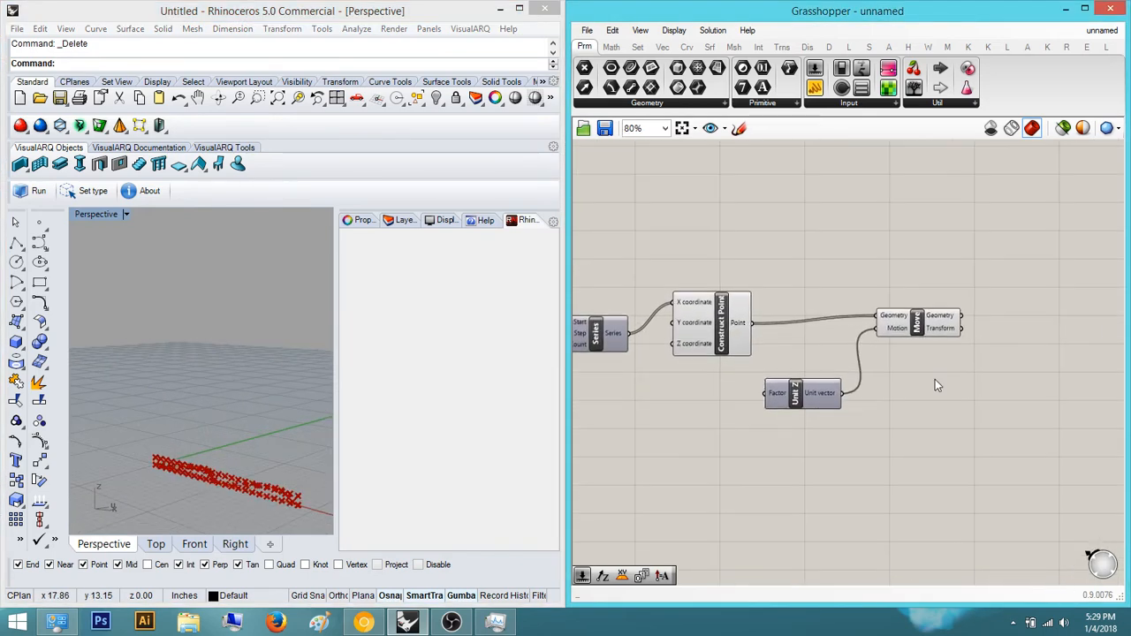
{"action": "double_click", "coordinate": [878, 472]}
{"action": "type", "text": "15"}
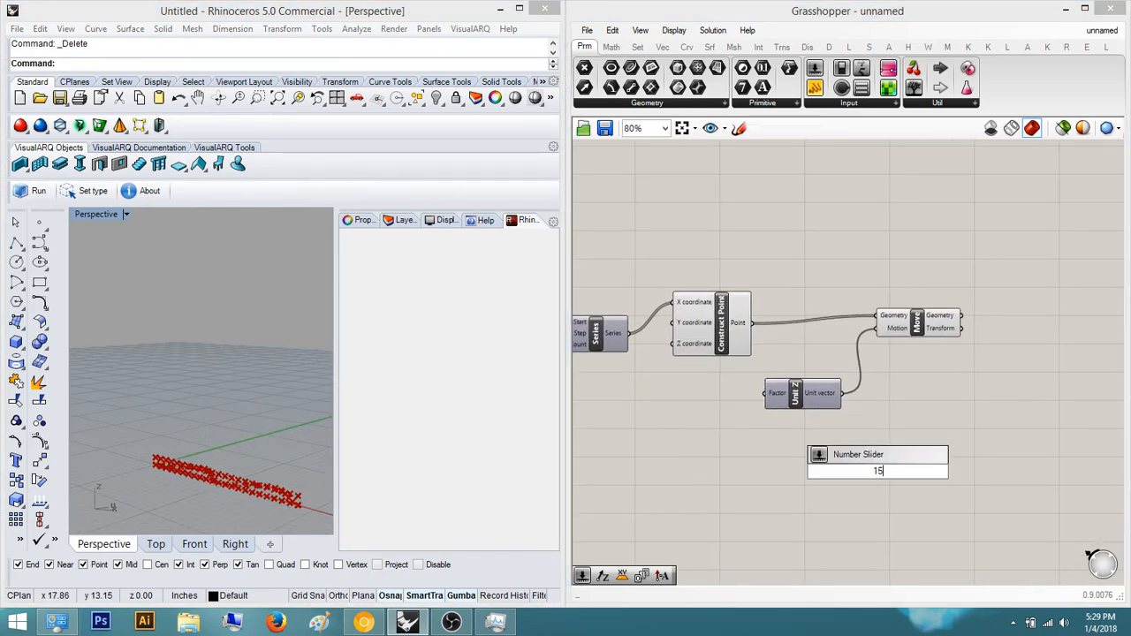
{"action": "key", "text": "Return"}
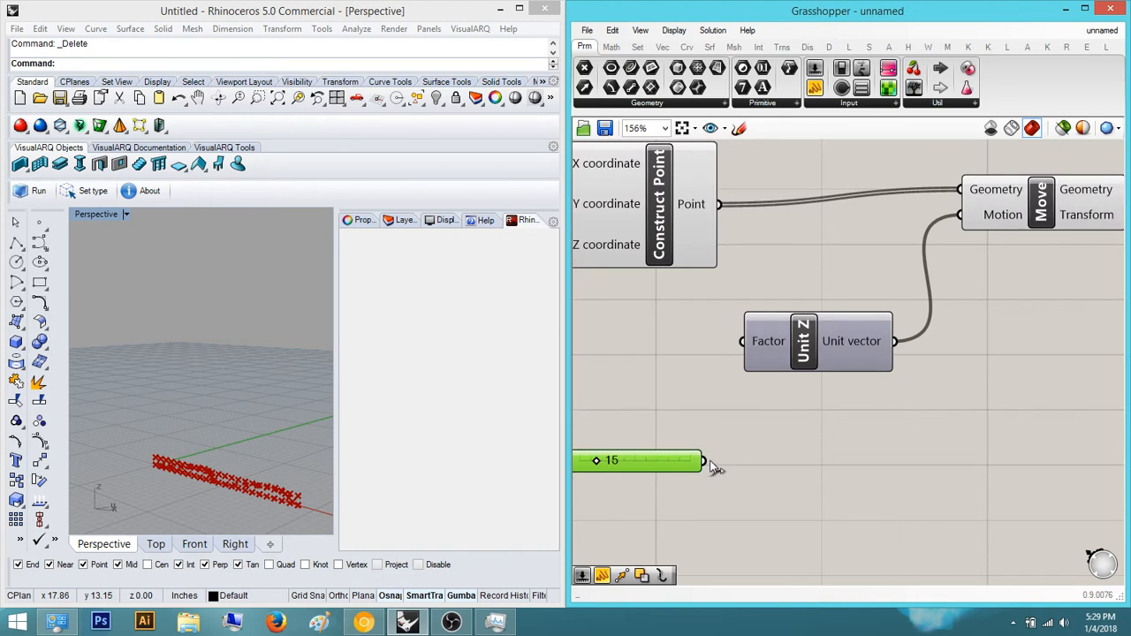
{"action": "left_click_drag", "start_coordinate": [704, 461], "coordinate": [742, 341]}
{"action": "right_click_drag", "start_coordinate": [593, 479], "coordinate": [688, 483]}
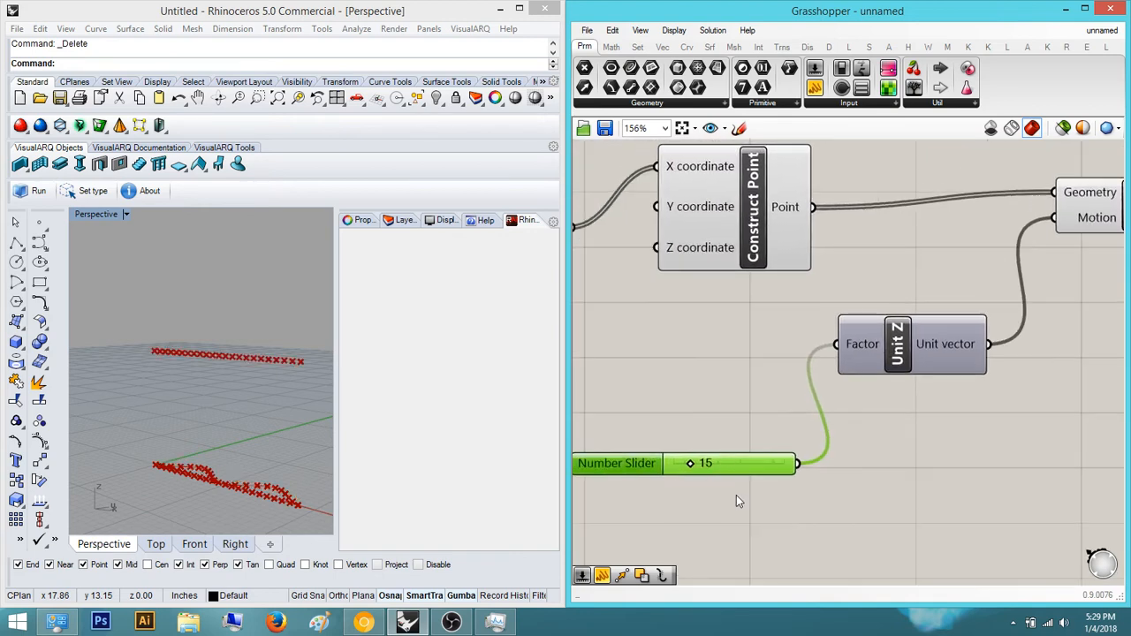
{"action": "left_click_drag", "start_coordinate": [690, 463], "coordinate": [707, 463]}
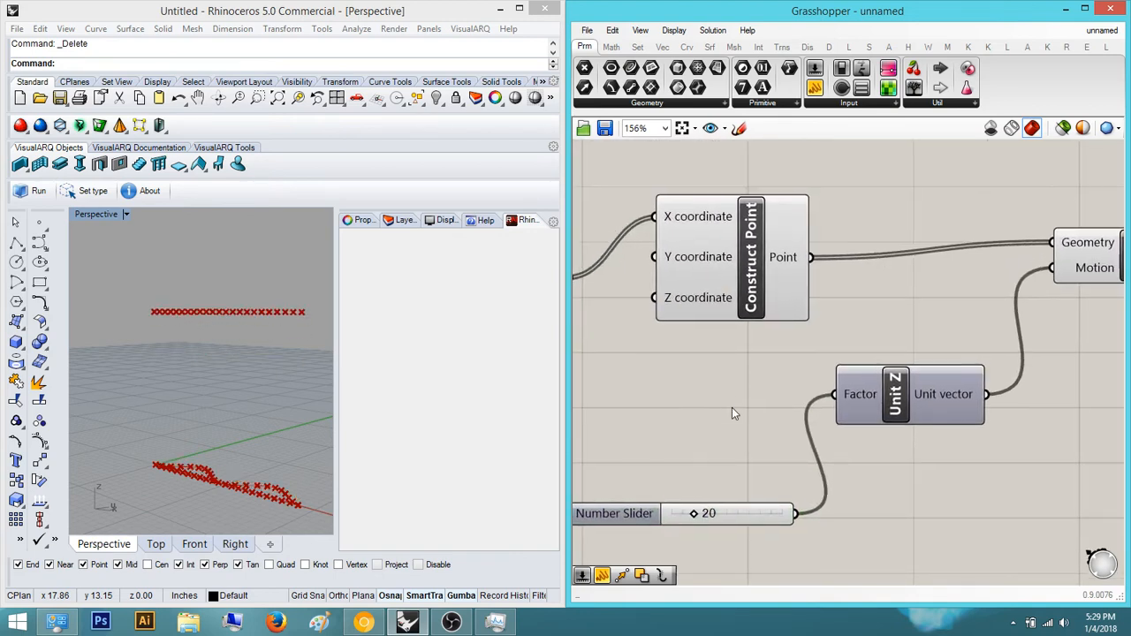
Turn off the preview of the second Construct Point component that feeds Move.
{"action": "scroll", "coordinate": [732, 407], "scroll_direction": "down", "scroll_amount": 2}
{"action": "left_click", "coordinate": [748, 310]}
{"action": "middle_click", "coordinate": [750, 308]}
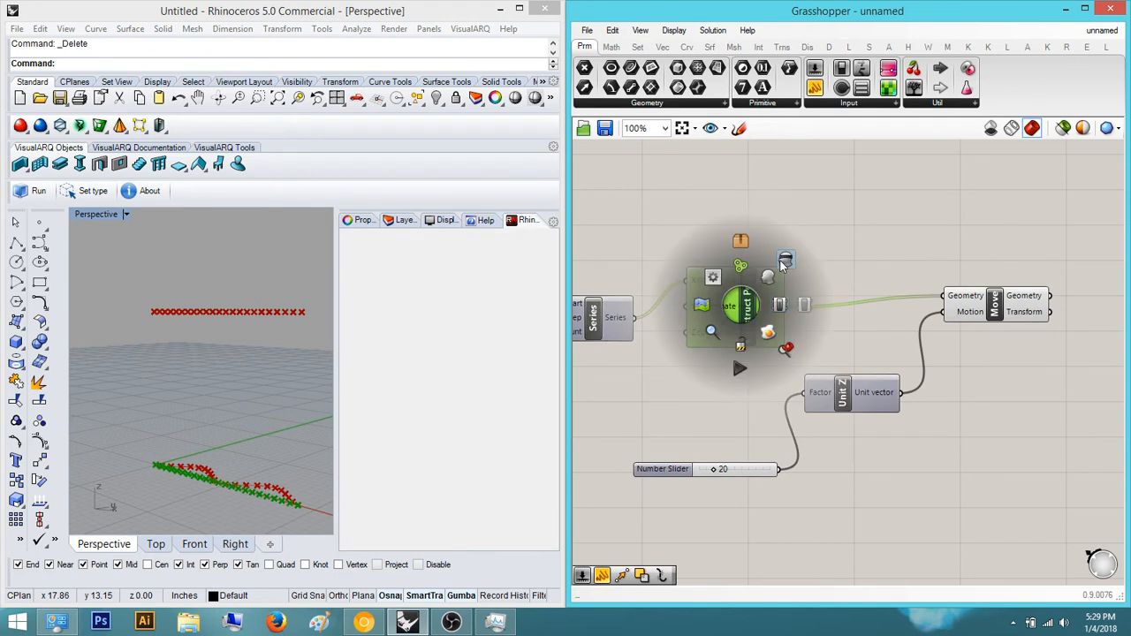
{"action": "left_click", "coordinate": [870, 246]}
Add an Interpolate curve component beyond Move and wire Move's Geometry output into its Vertices input.
{"action": "right_click_drag", "start_coordinate": [1107, 303], "coordinate": [988, 365]}
{"action": "left_click", "coordinate": [910, 353]}
{"action": "left_click", "coordinate": [1061, 350]}
{"action": "double_click", "coordinate": [988, 366]}
{"action": "type", "text": "interpo"}
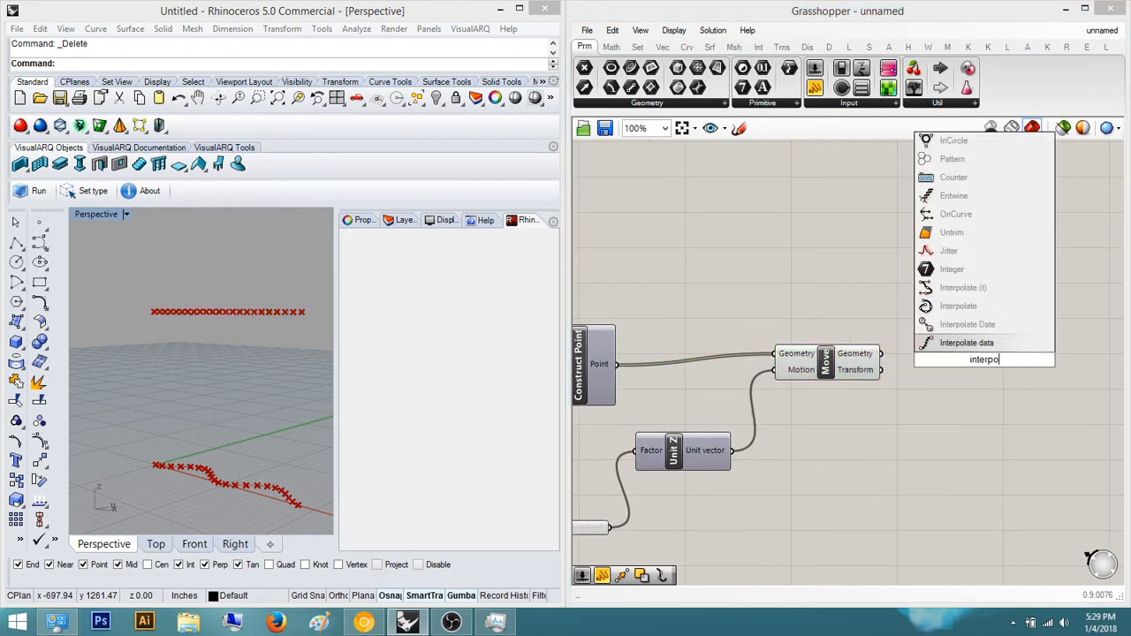
{"action": "key", "text": "Up"}
{"action": "key", "text": "Up"}
{"action": "key", "text": "Return"}
{"action": "scroll", "coordinate": [988, 349], "scroll_direction": "up", "scroll_amount": 4}
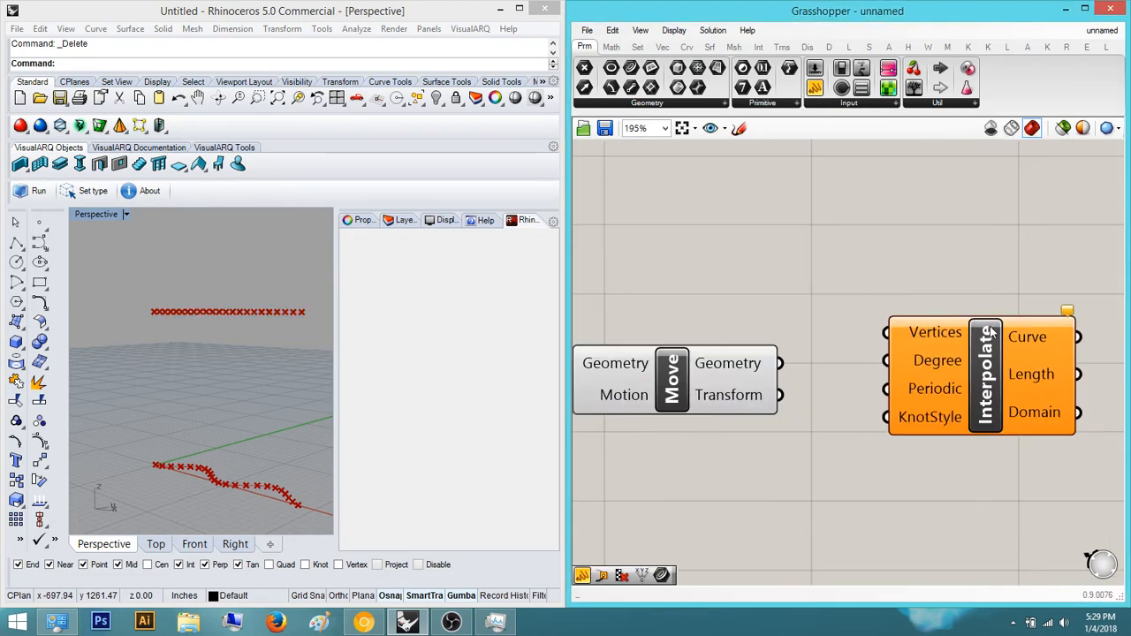
{"action": "left_click_drag", "start_coordinate": [887, 333], "coordinate": [779, 363]}
{"action": "right_click_drag", "start_coordinate": [819, 446], "coordinate": [770, 452]}
Add a PolyLine component below Interpolate and wire Move's Geometry output into its Vertices input.
{"action": "double_click", "coordinate": [828, 488]}
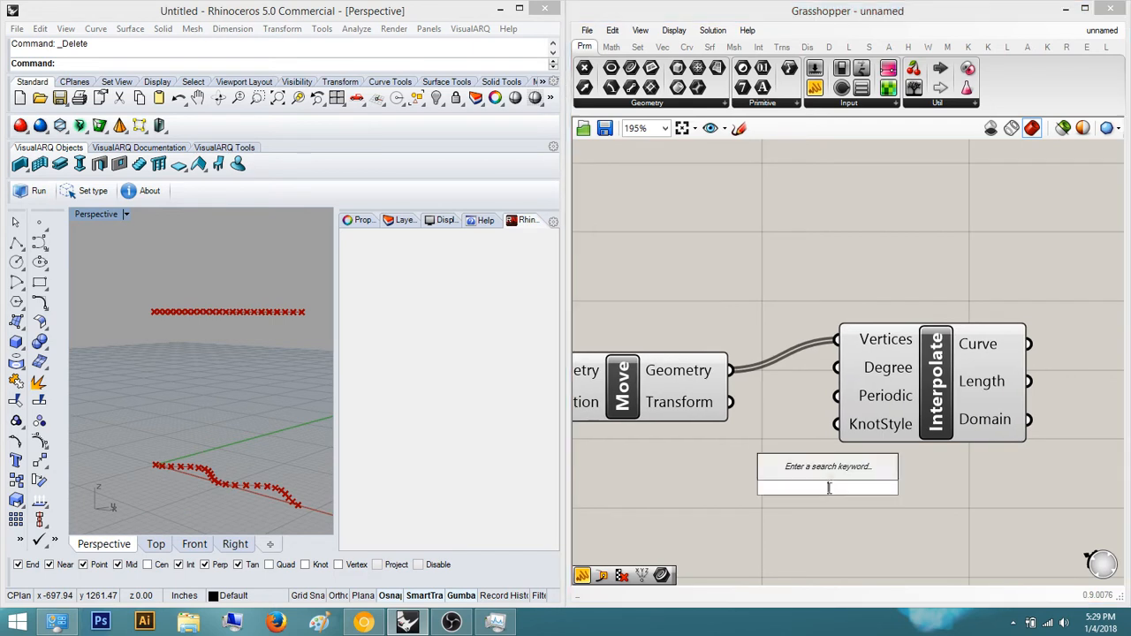
{"action": "type", "text": "polyl"}
{"action": "key", "text": "Return"}
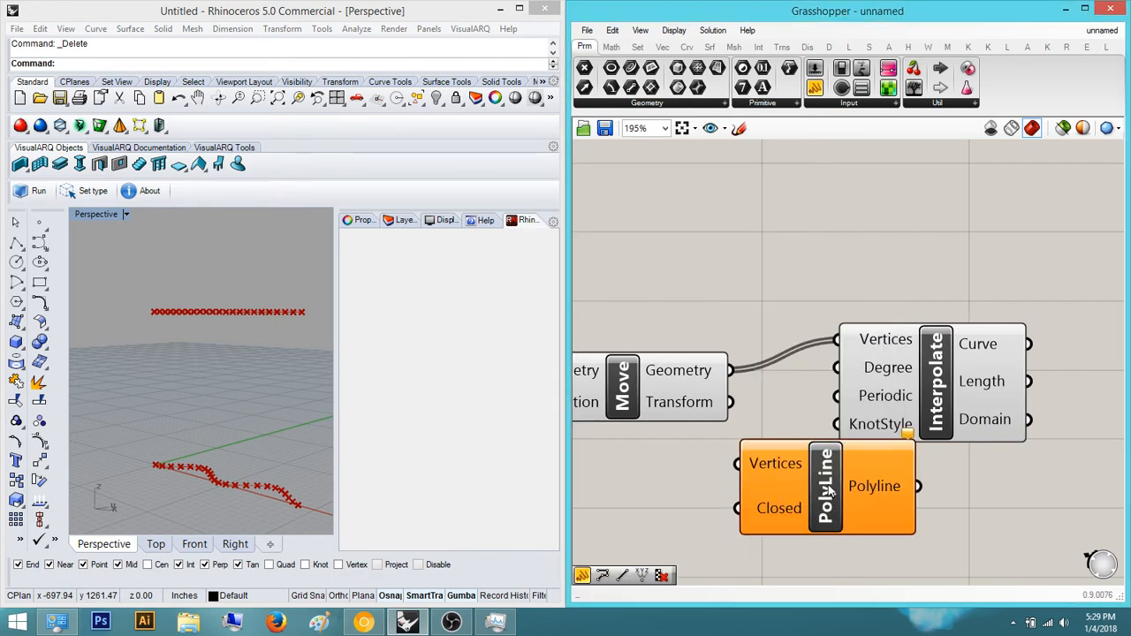
{"action": "left_click_drag", "start_coordinate": [866, 505], "coordinate": [964, 513]}
{"action": "left_click_drag", "start_coordinate": [839, 470], "coordinate": [732, 370]}
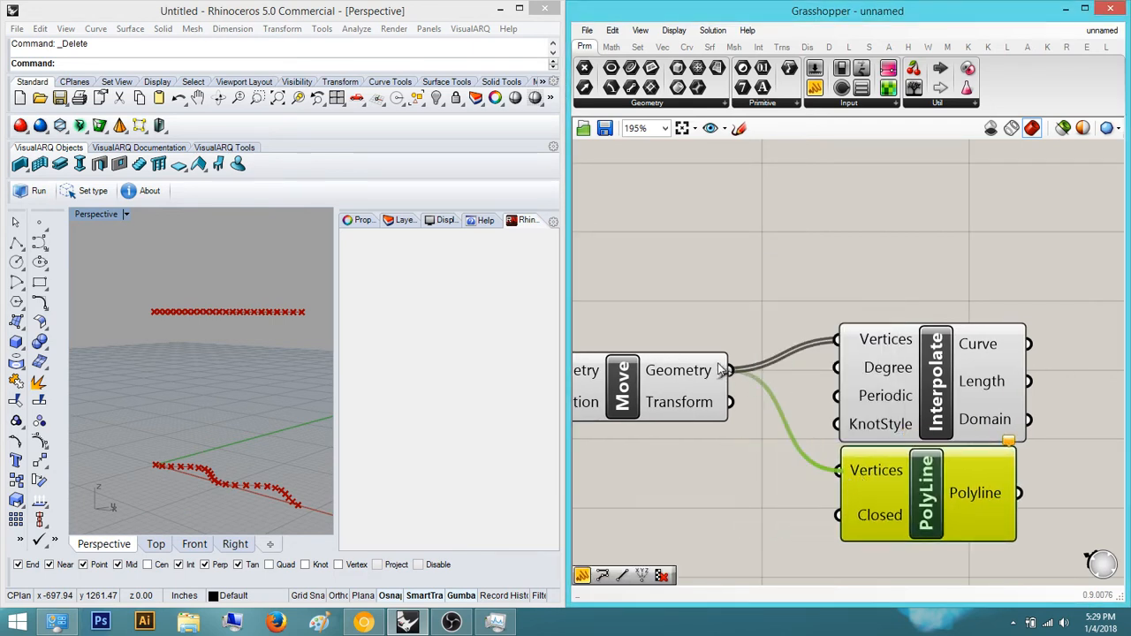
{"action": "left_click", "coordinate": [932, 407]}
{"action": "left_click", "coordinate": [945, 497]}
{"action": "left_click", "coordinate": [949, 348]}
{"action": "left_click_drag", "start_coordinate": [958, 482], "coordinate": [991, 520]}
{"action": "left_click", "coordinate": [961, 386]}
{"action": "left_click", "coordinate": [991, 488]}
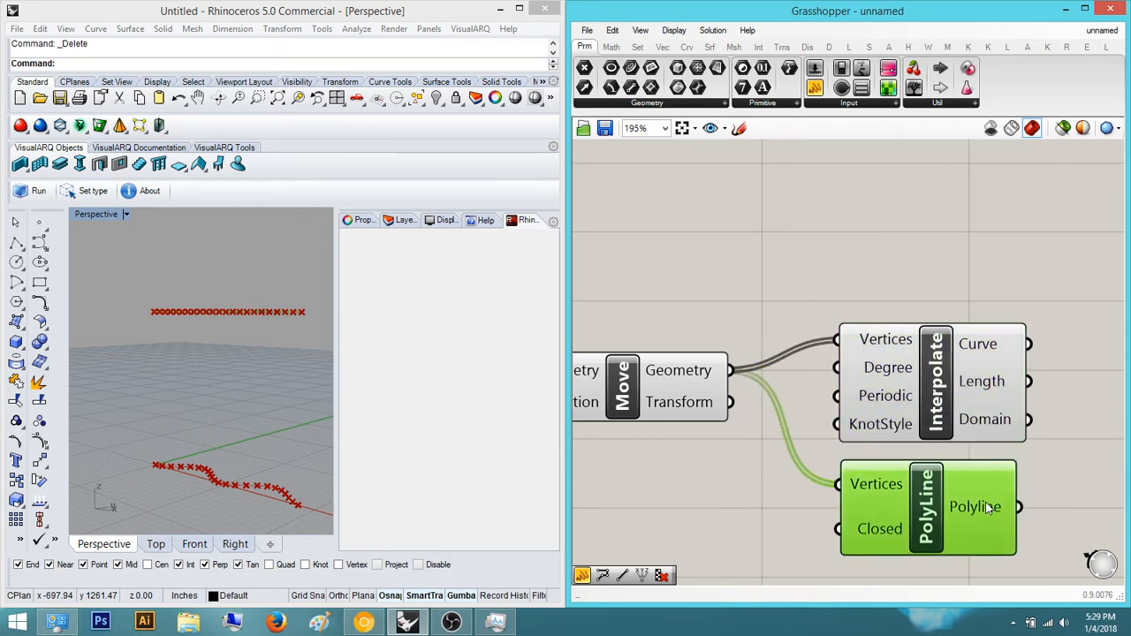
{"action": "scroll", "coordinate": [980, 508], "scroll_direction": "down", "scroll_amount": 4}
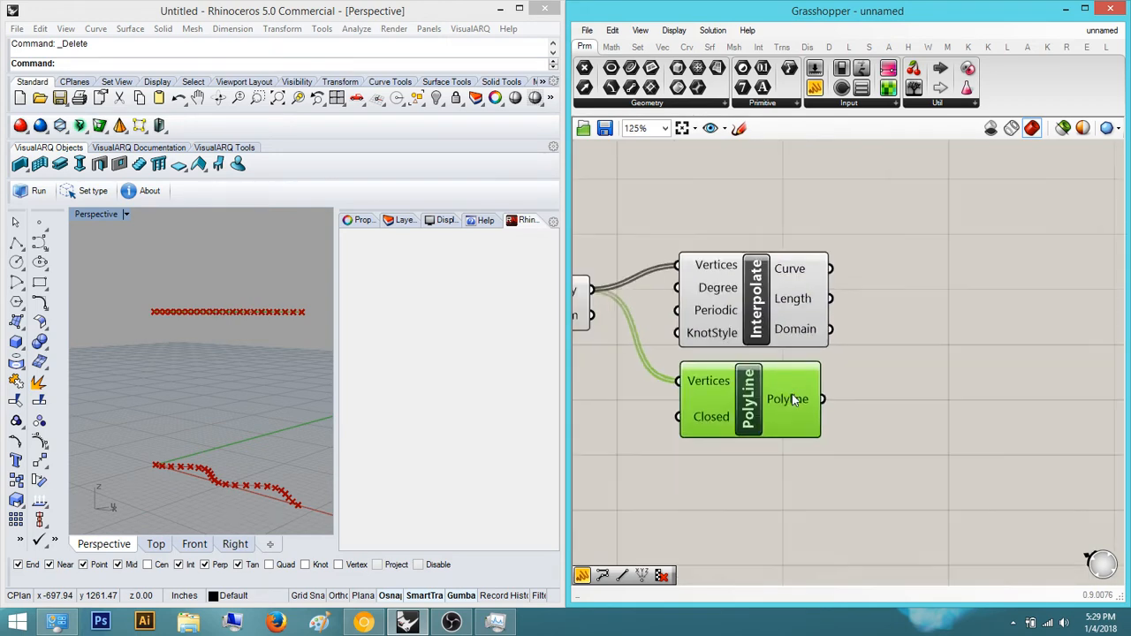
Attach one panel to Interpolate's Curve output and another to PolyLine's Polyline output to compare the results.
{"action": "left_click", "coordinate": [915, 272]}
{"action": "left_click_drag", "start_coordinate": [911, 327], "coordinate": [815, 313]}
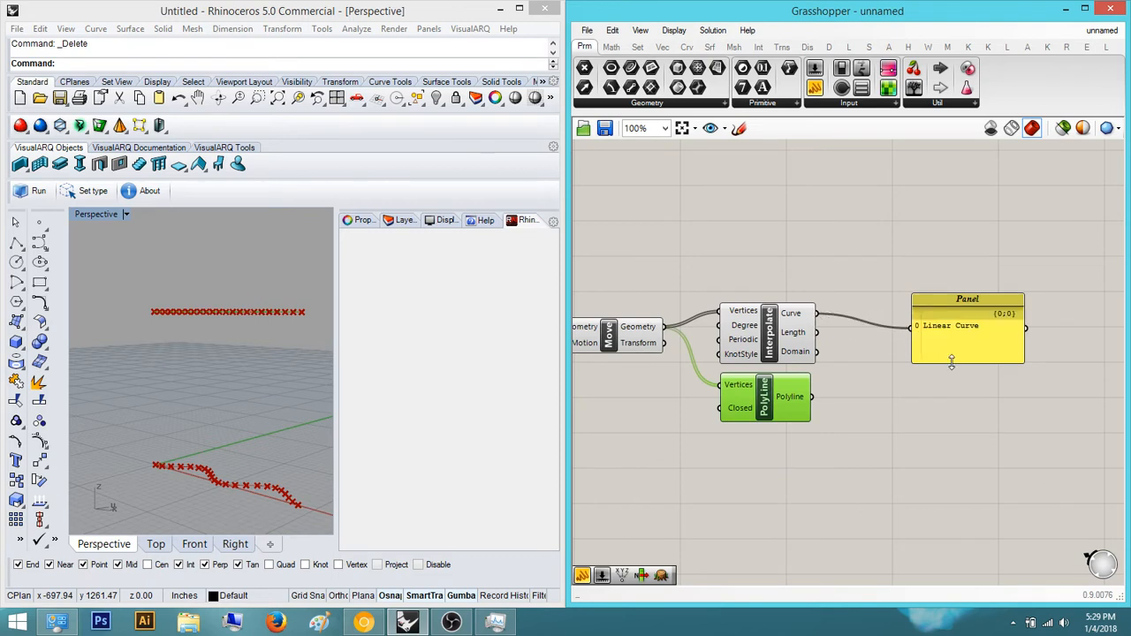
{"action": "left_click", "coordinate": [815, 88]}
{"action": "left_click", "coordinate": [936, 458]}
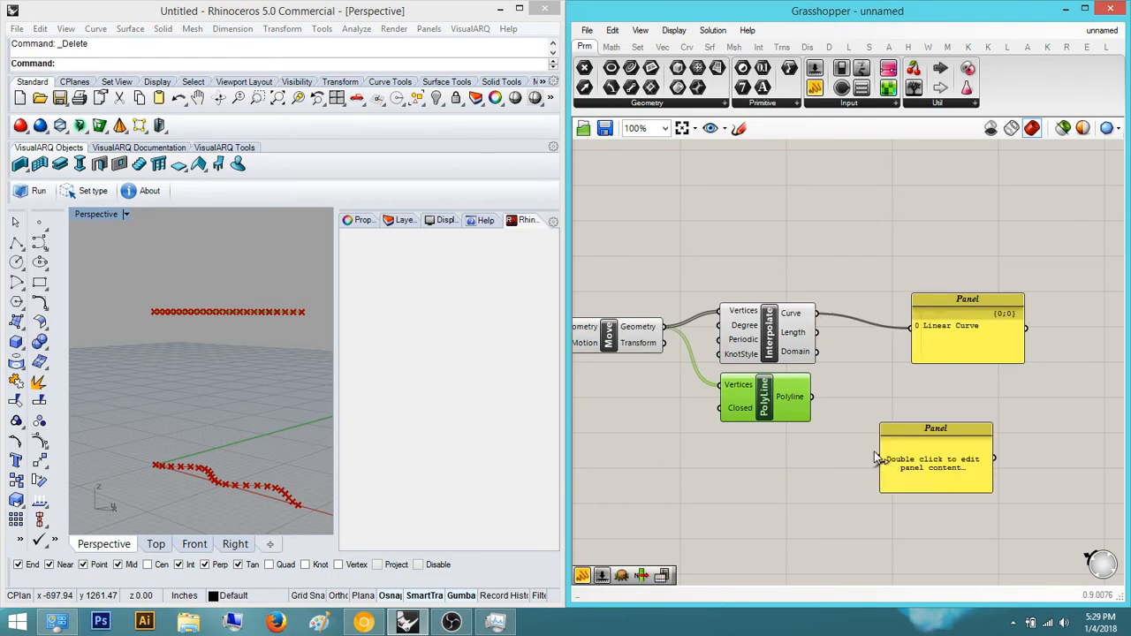
{"action": "left_click_drag", "start_coordinate": [876, 456], "coordinate": [811, 397]}
Delete both panels together with the Interpolate and PolyLine components attached to Move.
{"action": "left_click_drag", "start_coordinate": [1039, 504], "coordinate": [889, 287]}
{"action": "scroll", "coordinate": [889, 300], "scroll_direction": "down", "scroll_amount": 2}
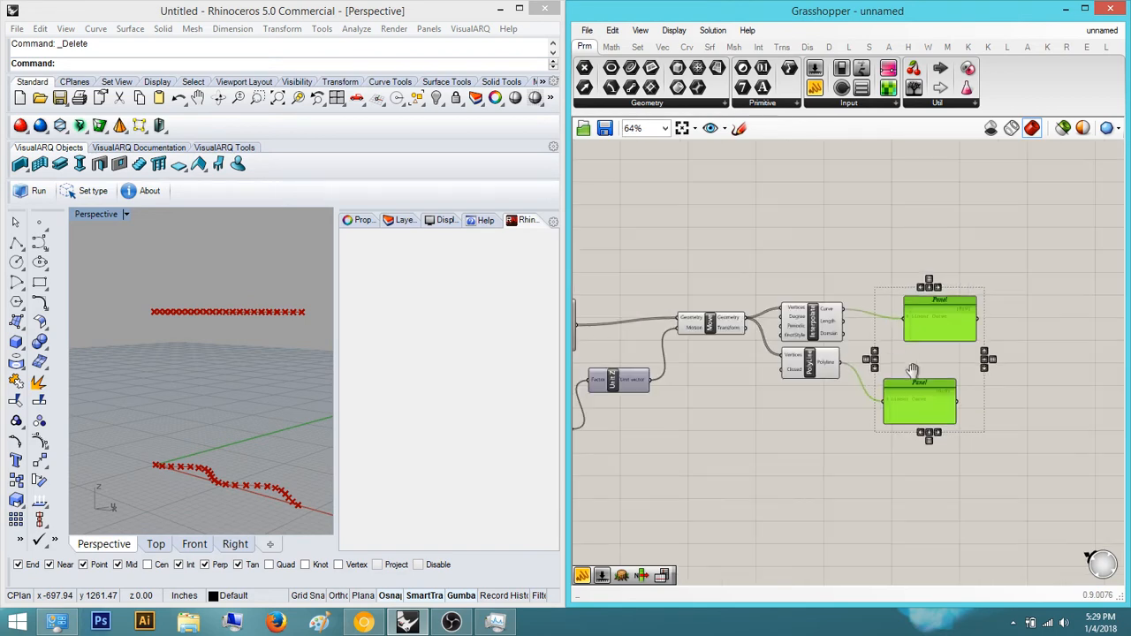
{"action": "right_click_drag", "start_coordinate": [912, 371], "coordinate": [978, 441]}
{"action": "key", "text": "Delete"}
{"action": "left_click_drag", "start_coordinate": [992, 512], "coordinate": [847, 358]}
{"action": "key", "text": "Delete"}
Add a new PolyLine component beyond Move, wire Move's Geometry output into Vertices, and line it up beside Move.
{"action": "scroll", "coordinate": [906, 409], "scroll_direction": "down", "scroll_amount": 2}
{"action": "scroll", "coordinate": [916, 422], "scroll_direction": "up", "scroll_amount": 5}
{"action": "right_click_drag", "start_coordinate": [798, 363], "coordinate": [891, 389]}
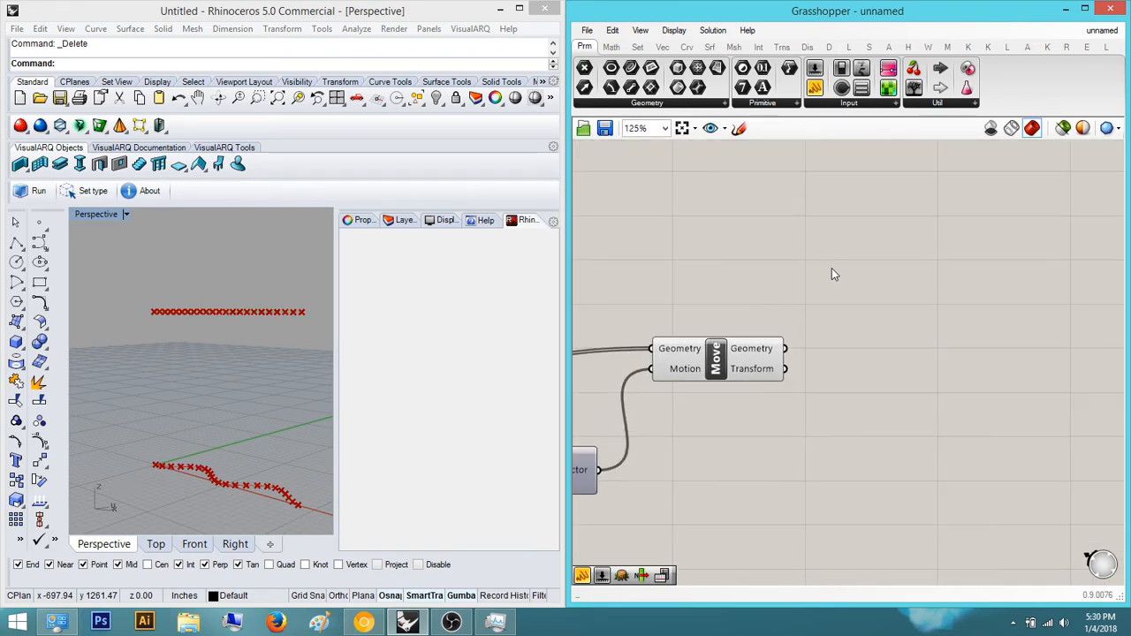
{"action": "double_click", "coordinate": [928, 326]}
{"action": "type", "text": "polylin"}
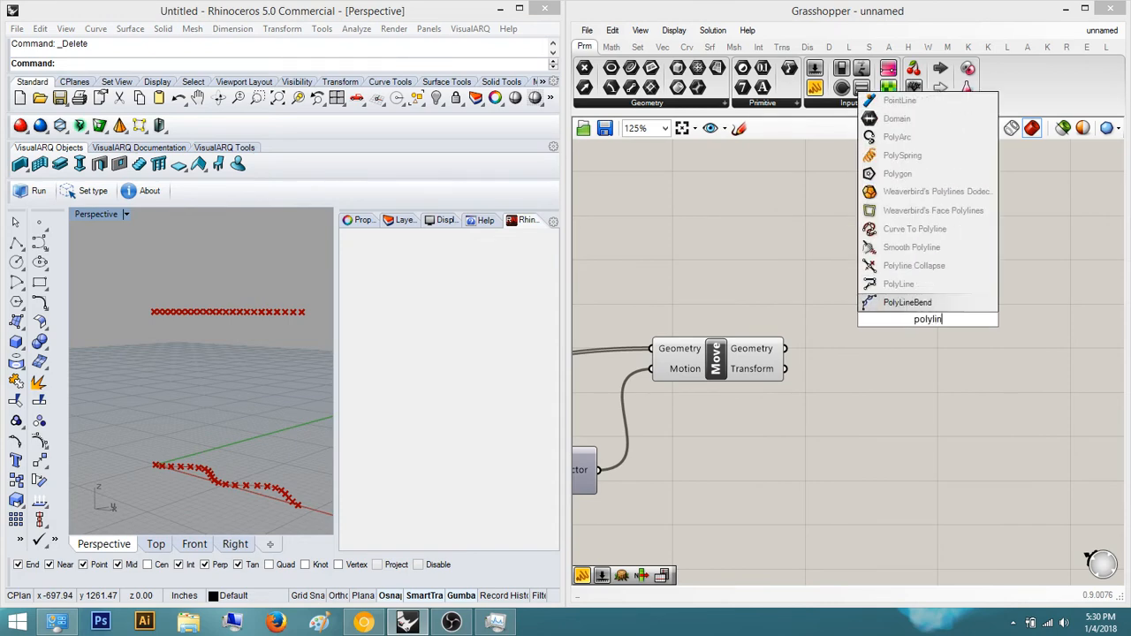
{"action": "left_click", "coordinate": [899, 284]}
{"action": "scroll", "coordinate": [885, 333], "scroll_direction": "up", "scroll_amount": 4}
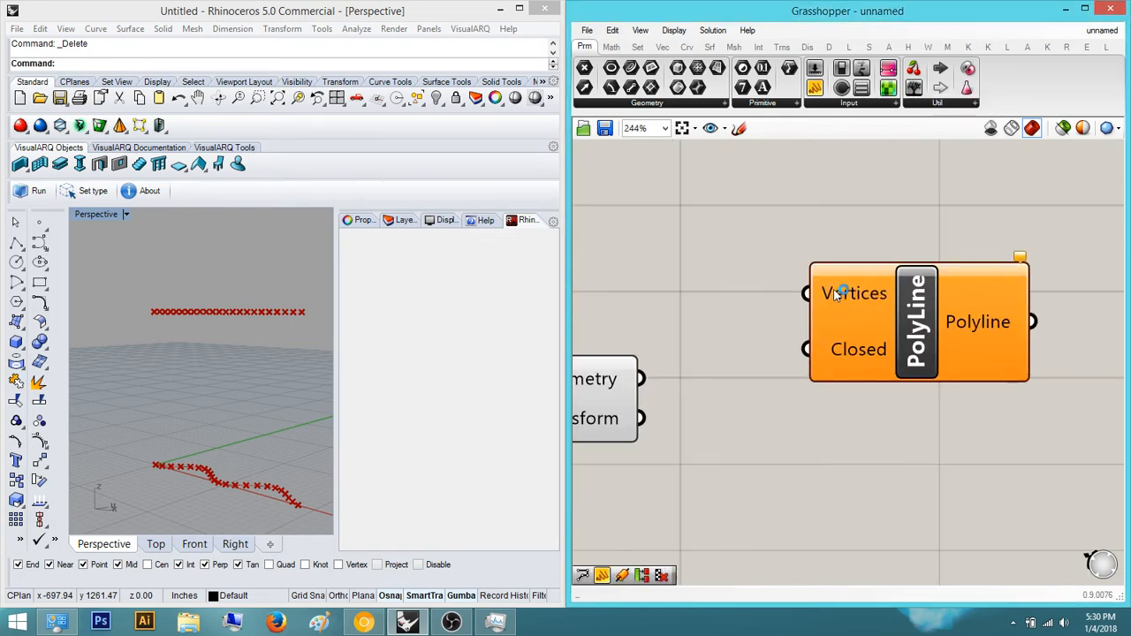
{"action": "left_click_drag", "start_coordinate": [807, 293], "coordinate": [659, 386]}
{"action": "right_click_drag", "start_coordinate": [823, 383], "coordinate": [832, 345]}
{"action": "left_click_drag", "start_coordinate": [928, 273], "coordinate": [915, 367]}
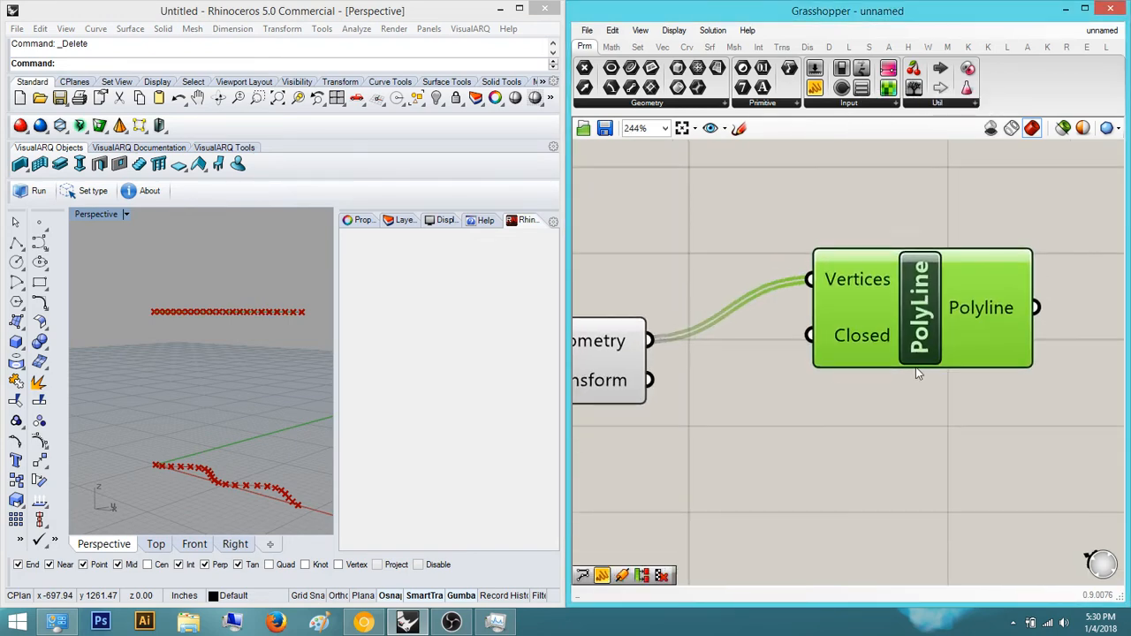
{"action": "left_click", "coordinate": [985, 243]}
Shift the whole lower branch, from its Series to PolyLine, closer beneath the sine-curve branch.
{"action": "scroll", "coordinate": [934, 265], "scroll_direction": "down", "scroll_amount": 3}
{"action": "right_click_drag", "start_coordinate": [935, 265], "coordinate": [926, 266]}
{"action": "scroll", "coordinate": [816, 362], "scroll_direction": "down", "scroll_amount": 7}
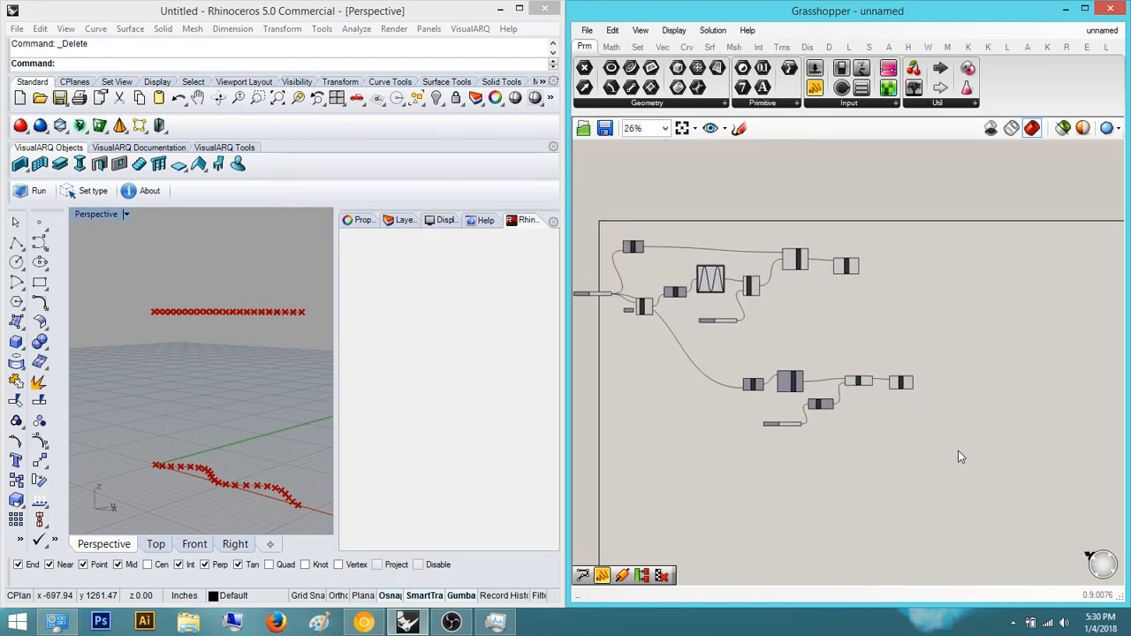
{"action": "left_click_drag", "start_coordinate": [958, 456], "coordinate": [745, 354]}
{"action": "left_click_drag", "start_coordinate": [800, 384], "coordinate": [728, 358]}
{"action": "left_click", "coordinate": [879, 257]}
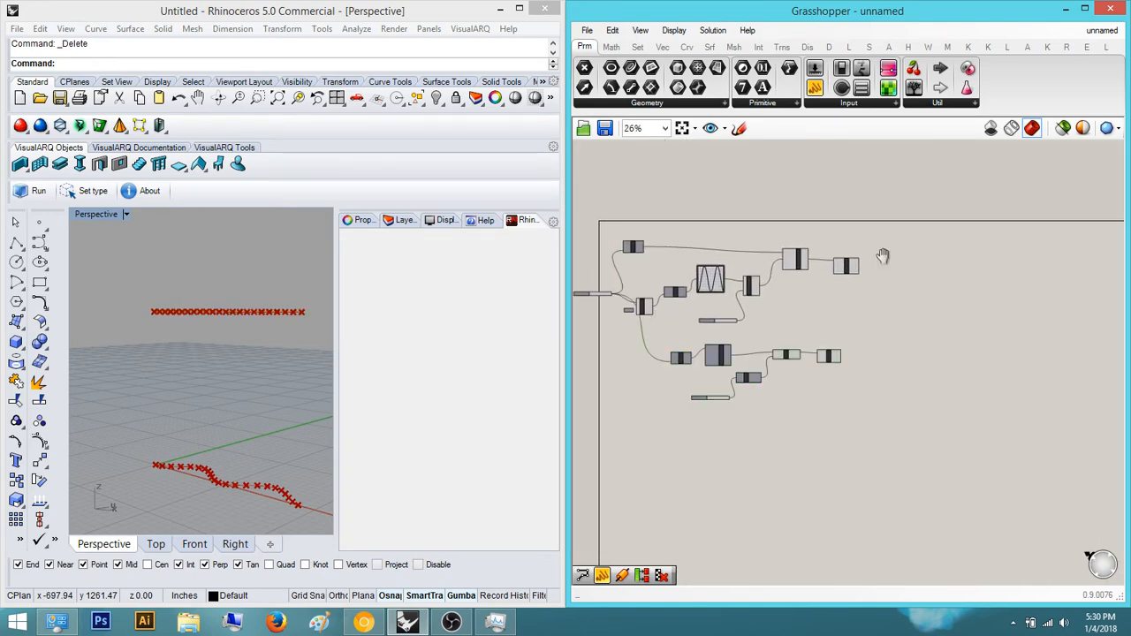
Align the upper Interpolate and the lower PolyLine components on a common vertical centre line.
{"action": "scroll", "coordinate": [891, 254], "scroll_direction": "up", "scroll_amount": 4}
{"action": "left_click_drag", "start_coordinate": [871, 537], "coordinate": [707, 236]}
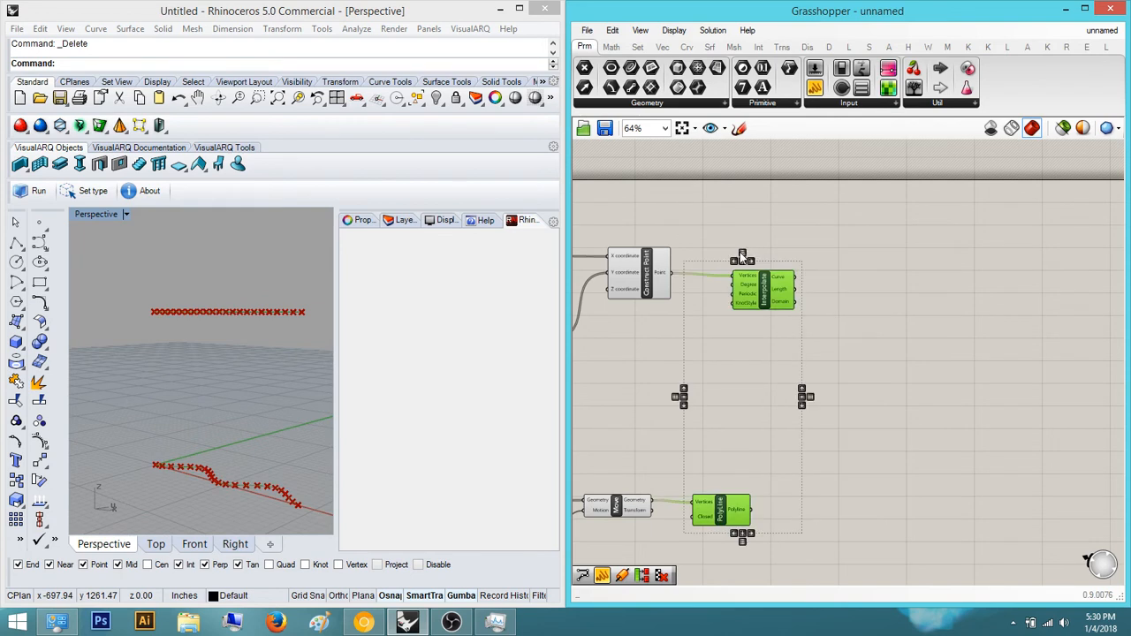
{"action": "left_click", "coordinate": [742, 261]}
{"action": "left_click", "coordinate": [827, 275]}
{"action": "right_click", "coordinate": [828, 276]}
{"action": "right_click_drag", "start_coordinate": [786, 302], "coordinate": [784, 222]}
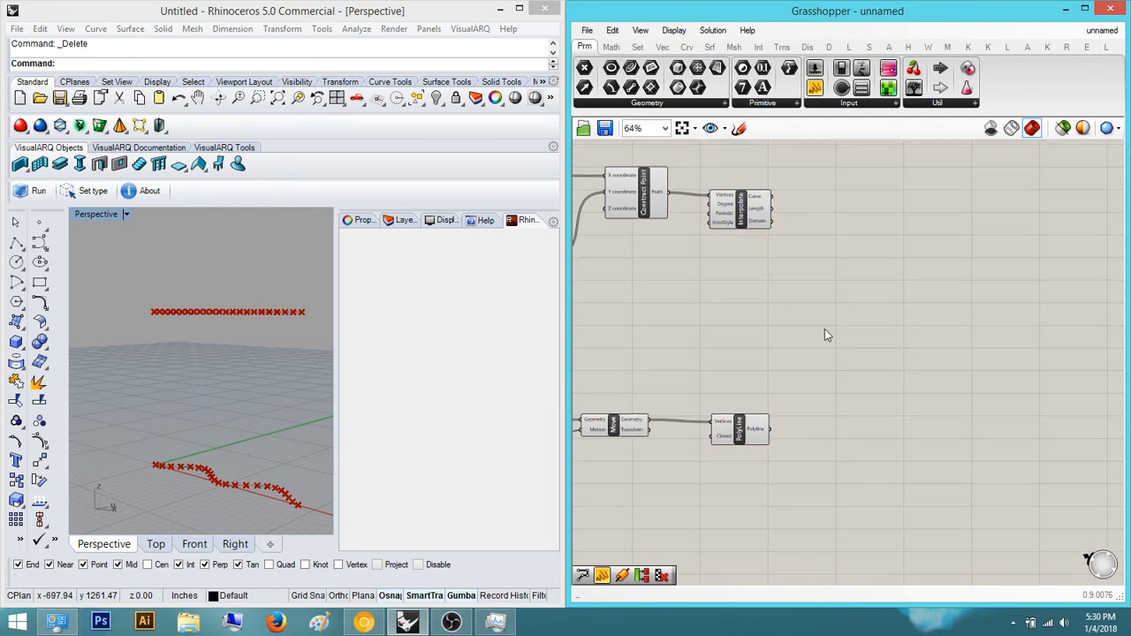
Add a Loft component beyond and between the Interpolate and PolyLine components.
{"action": "left_click", "coordinate": [740, 219]}
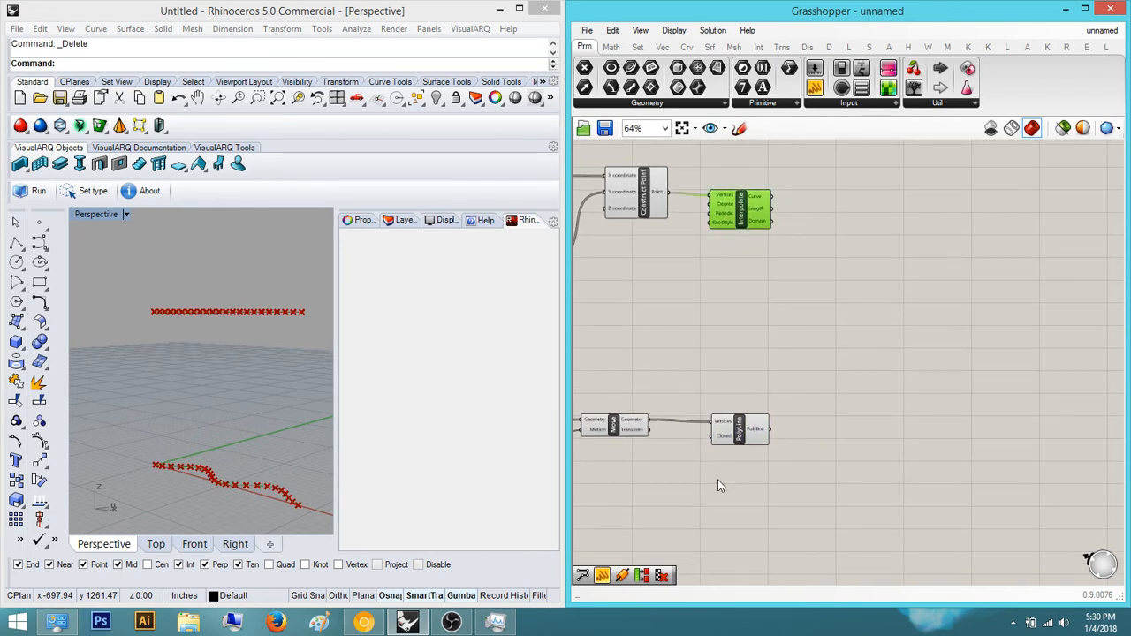
{"action": "left_click", "coordinate": [739, 435]}
{"action": "double_click", "coordinate": [910, 309]}
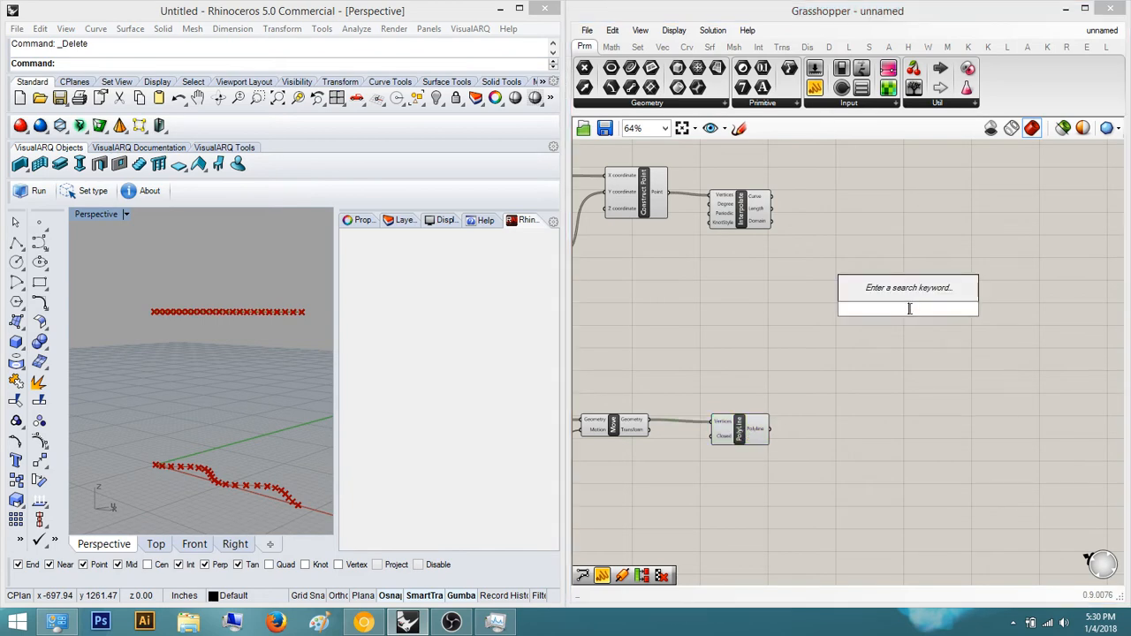
{"action": "type", "text": "loft"}
{"action": "key", "text": "Return"}
{"action": "scroll", "coordinate": [884, 318], "scroll_direction": "down", "scroll_amount": 3}
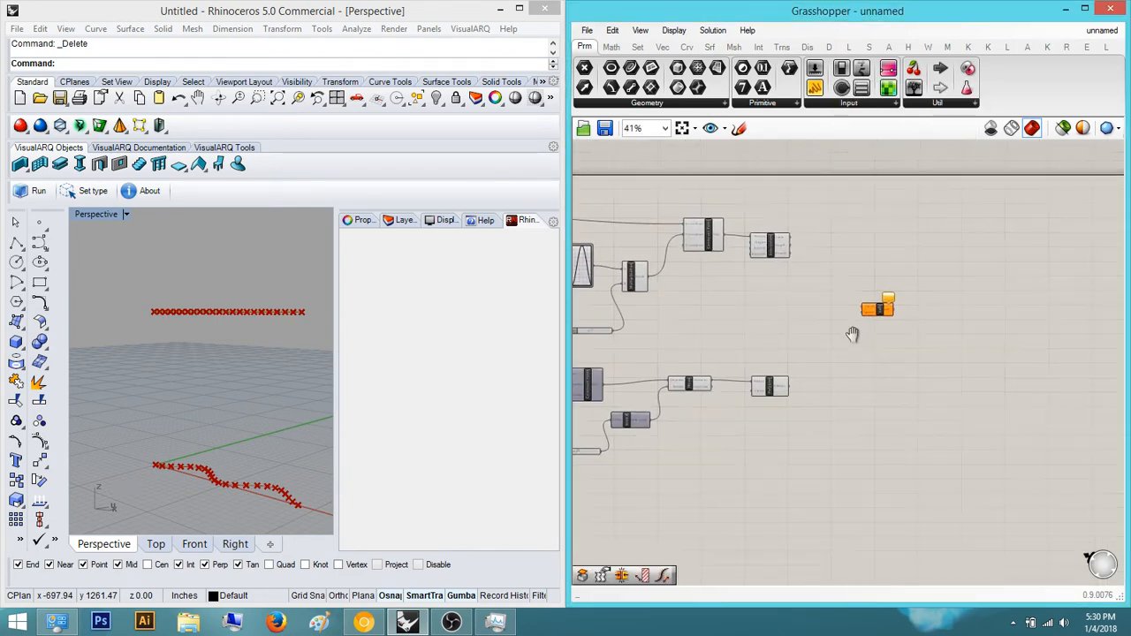
{"action": "scroll", "coordinate": [851, 334], "scroll_direction": "up", "scroll_amount": 4}
Wire both Interpolate's Curve output and PolyLine's Polyline output into Loft's Curves input, and inspect the lofted surface in Perspective.
{"action": "left_click", "coordinate": [740, 254]}
{"action": "left_click_drag", "start_coordinate": [780, 237], "coordinate": [775, 529]}
{"action": "left_click", "coordinate": [944, 479]}
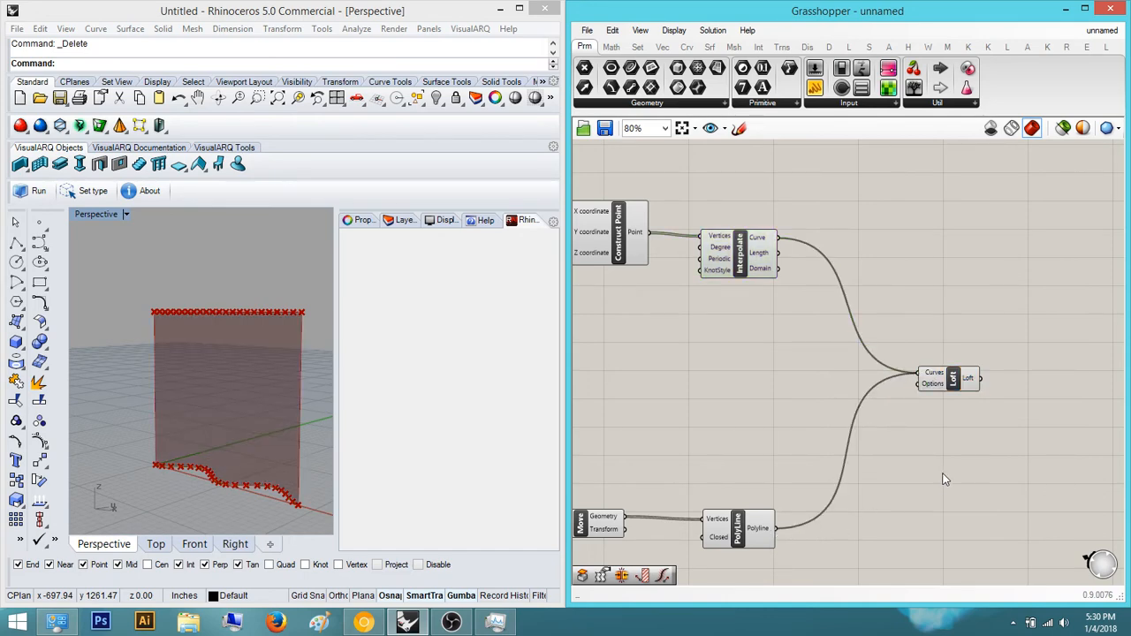
{"action": "scroll", "coordinate": [944, 479], "scroll_direction": "up", "scroll_amount": 2}
{"action": "left_click", "coordinate": [856, 381]}
{"action": "right_click_drag", "start_coordinate": [266, 416], "coordinate": [217, 449]}
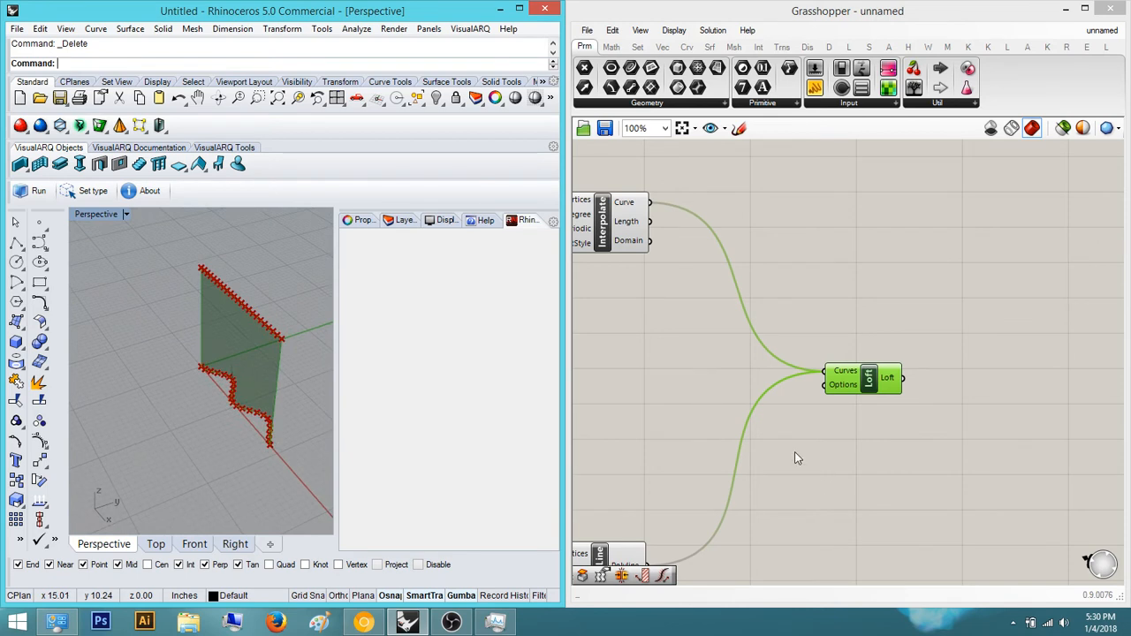
{"action": "right_click_drag", "start_coordinate": [242, 367], "coordinate": [228, 262]}
{"action": "left_click", "coordinate": [843, 435]}
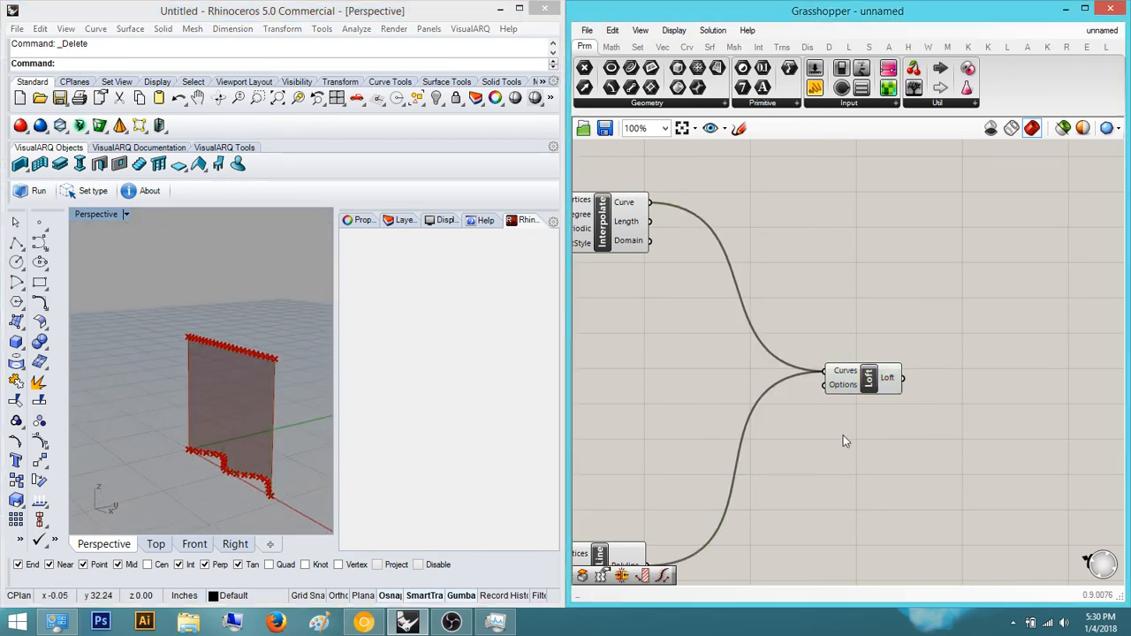
Search the components for "loft" on the canvas below the existing Loft component.
{"action": "double_click", "coordinate": [843, 438]}
{"action": "type", "text": "K"}
{"action": "key", "text": "BackSpace"}
{"action": "type", "text": "loft"}
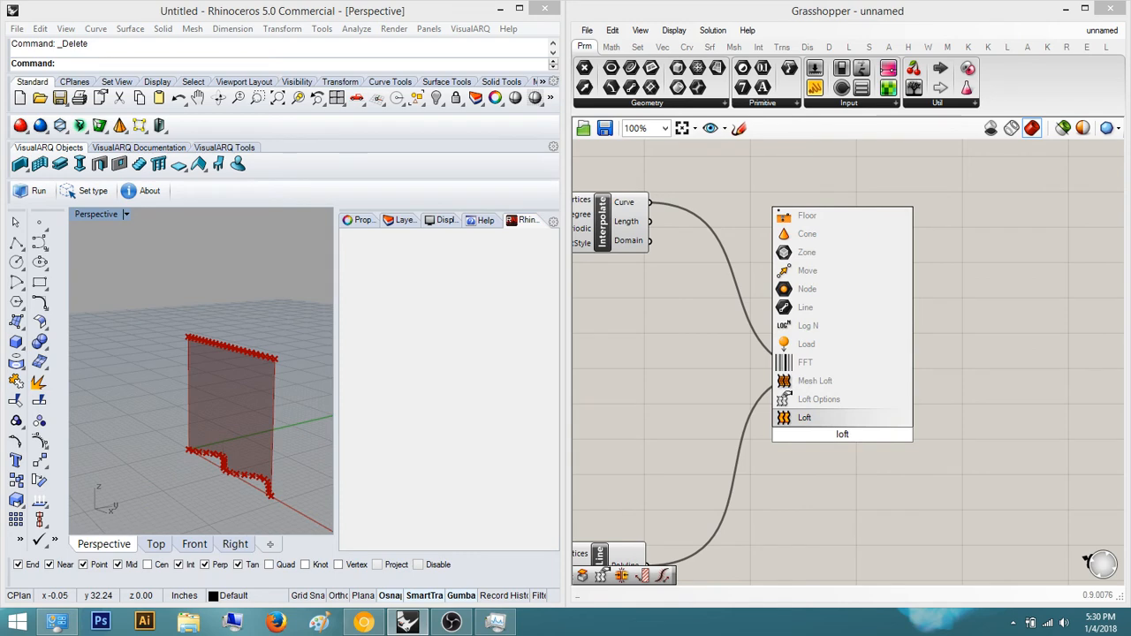
Add a Loft Options component below the Loft component and connect it to the Loft's Options input.
{"action": "key", "text": "Up"}
{"action": "key", "text": "Return"}
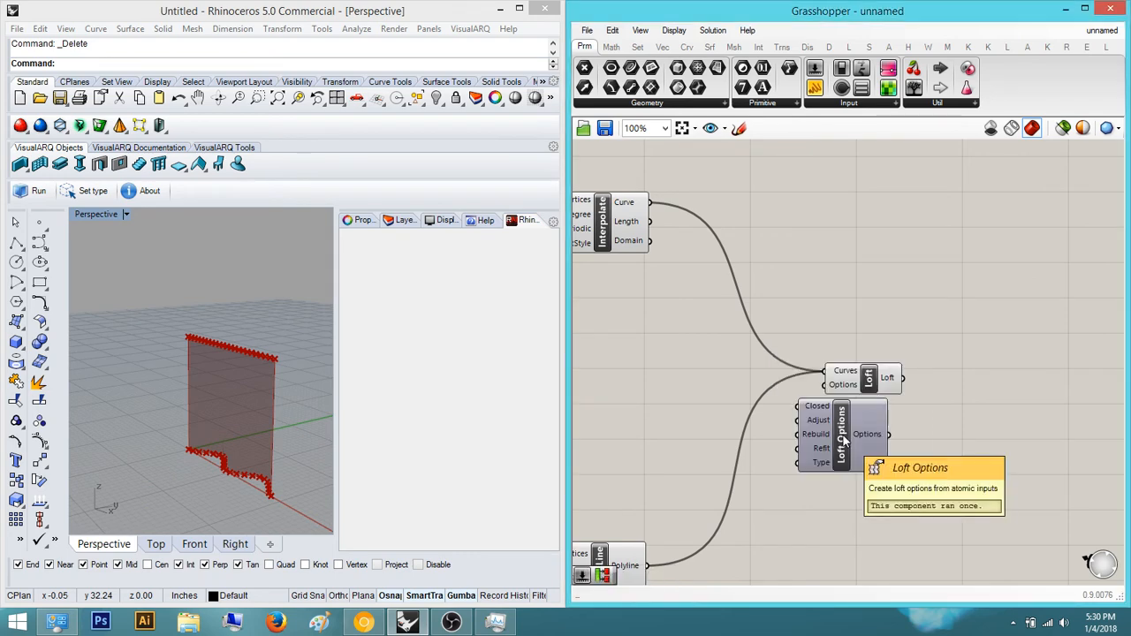
{"action": "scroll", "coordinate": [843, 437], "scroll_direction": "up", "scroll_amount": 2}
{"action": "left_click_drag", "start_coordinate": [843, 437], "coordinate": [844, 360]}
Examine the Closed, Adjust, Rebuild, Refit and Type inputs of the Loft Options component.
{"action": "scroll", "coordinate": [679, 423], "scroll_direction": "up", "scroll_amount": 4}
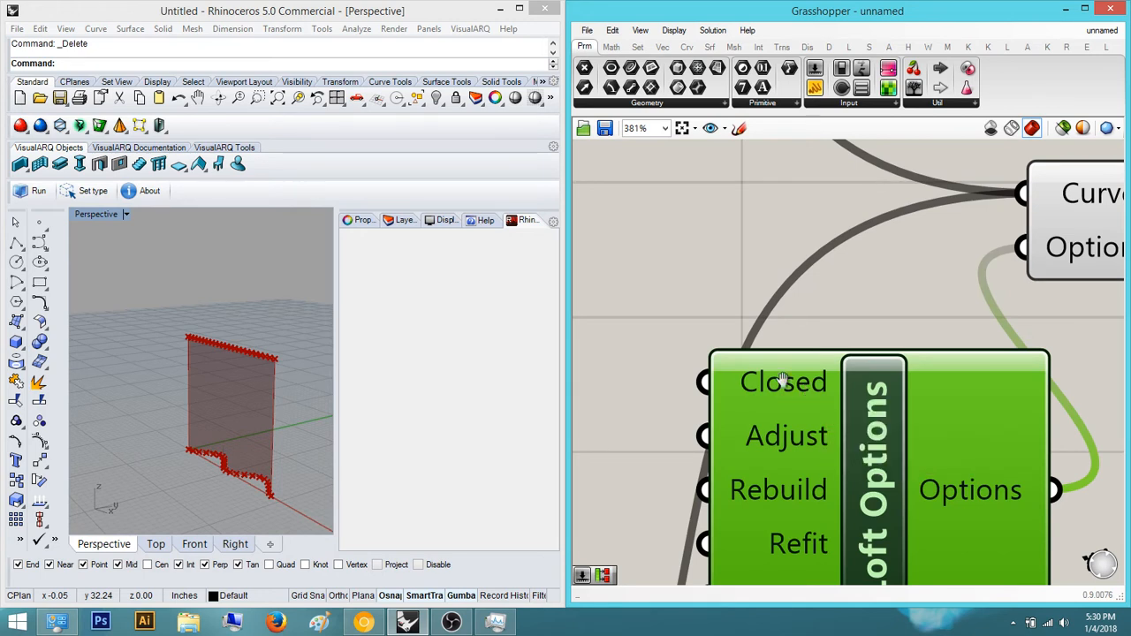
{"action": "right_click_drag", "start_coordinate": [782, 444], "coordinate": [814, 332]}
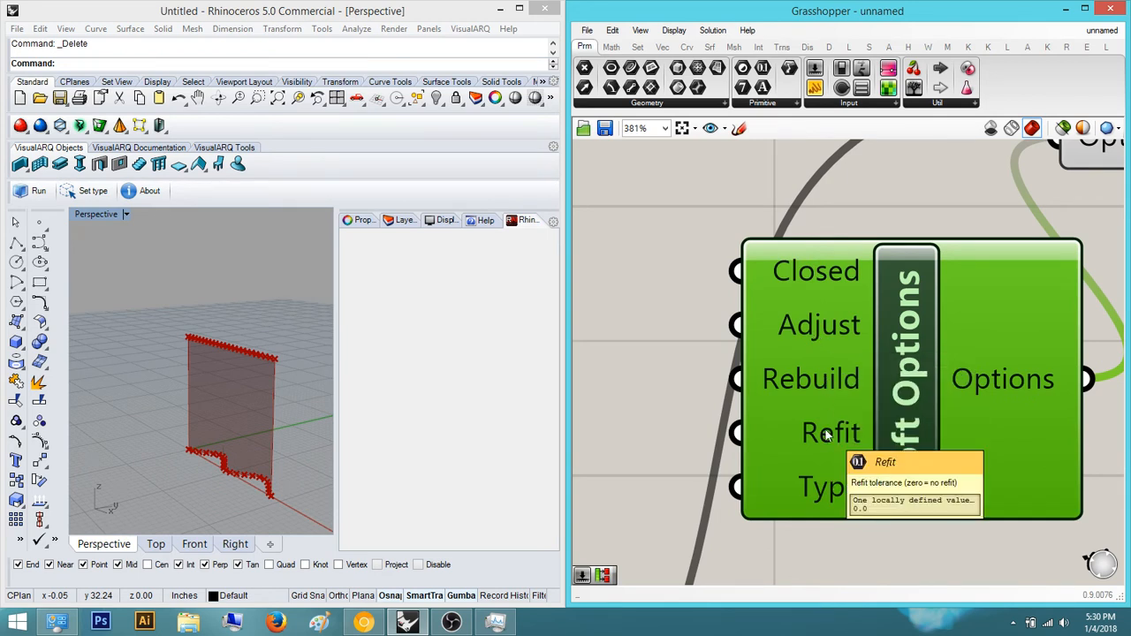
{"action": "mouse_move", "coordinate": [827, 435]}
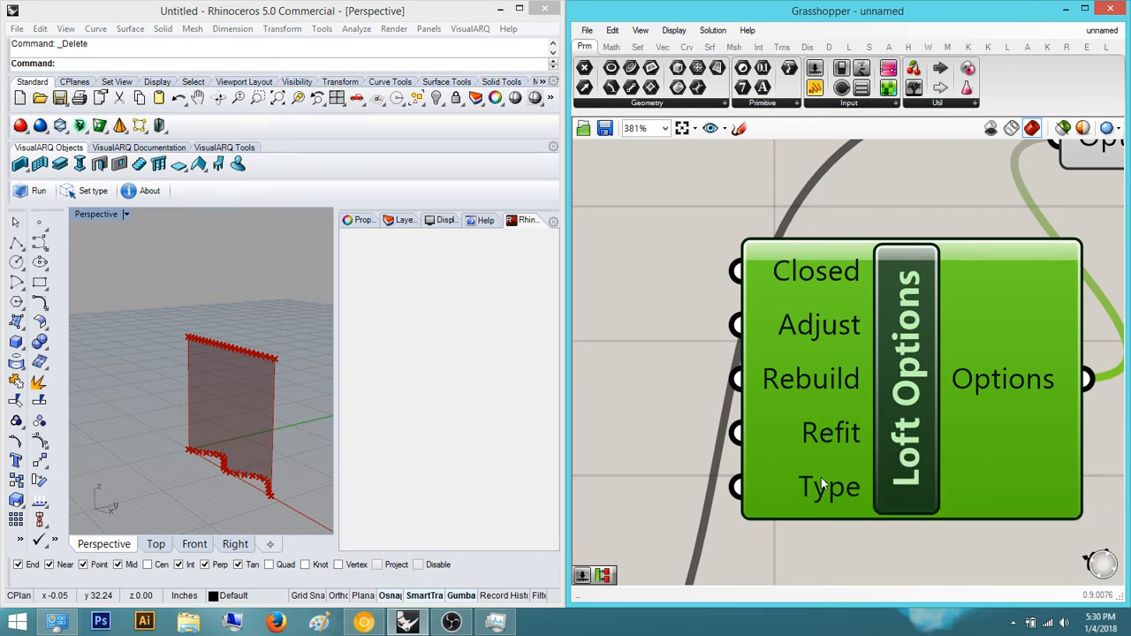
{"action": "scroll", "coordinate": [821, 477], "scroll_direction": "down", "scroll_amount": 3}
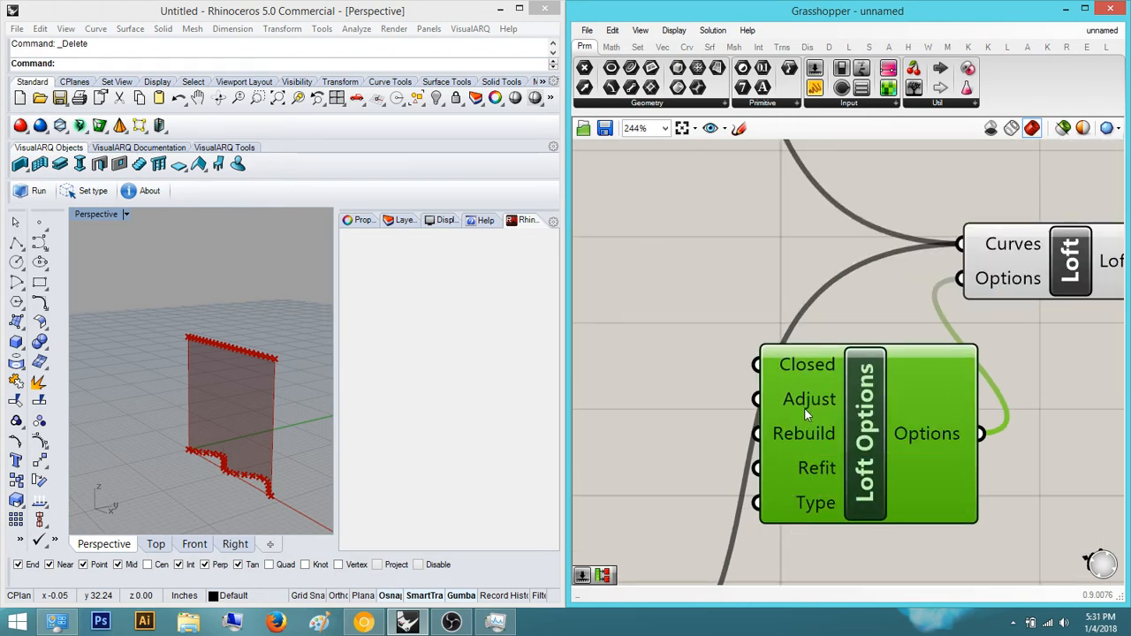
{"action": "scroll", "coordinate": [804, 408], "scroll_direction": "down", "scroll_amount": 3}
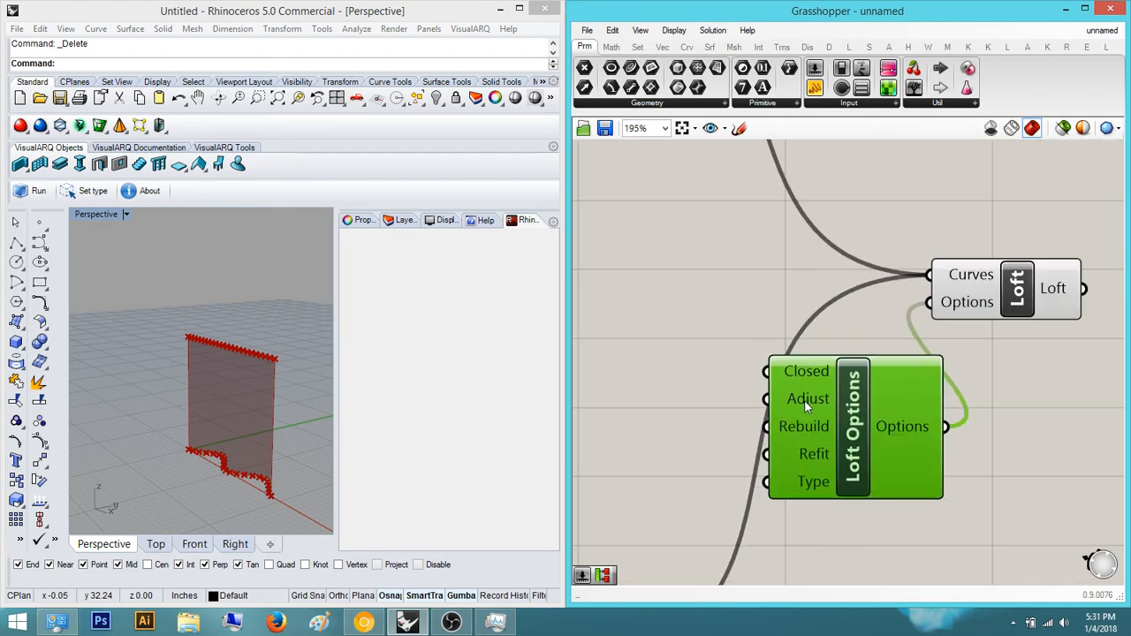
{"action": "left_click", "coordinate": [1010, 429]}
{"action": "right_click_drag", "start_coordinate": [997, 436], "coordinate": [945, 456]}
{"action": "scroll", "coordinate": [745, 353], "scroll_direction": "up", "scroll_amount": 4}
{"action": "right_click_drag", "start_coordinate": [776, 357], "coordinate": [844, 327]}
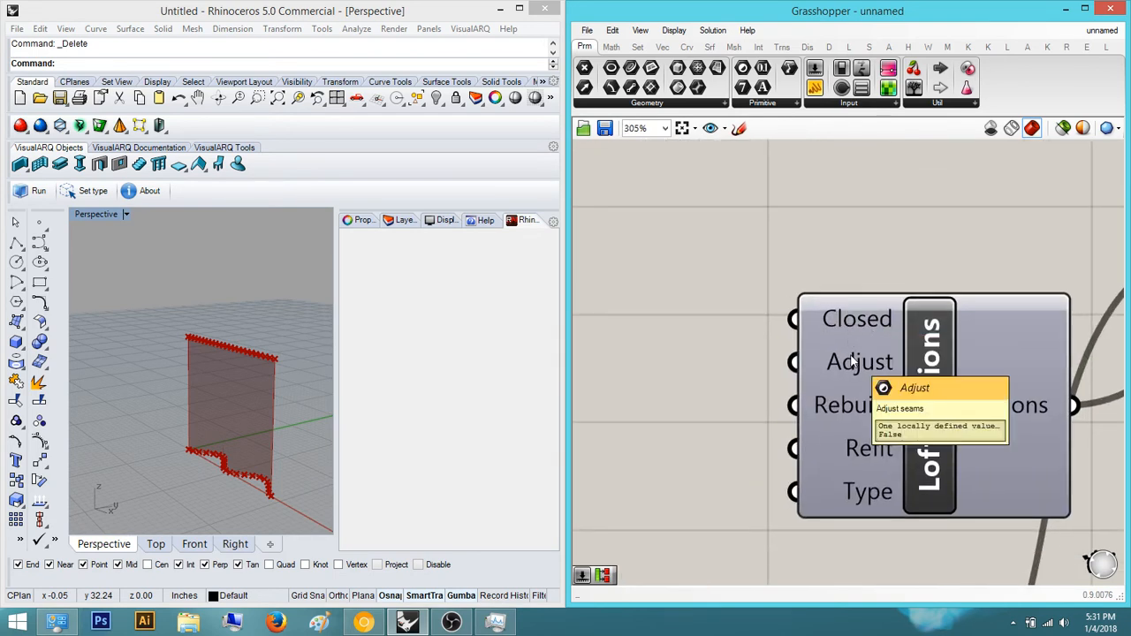
Add a number slider with the value 0 and connect it to the Closed input of Loft Options.
{"action": "right_click_drag", "start_coordinate": [846, 409], "coordinate": [979, 443]}
{"action": "double_click", "coordinate": [790, 404]}
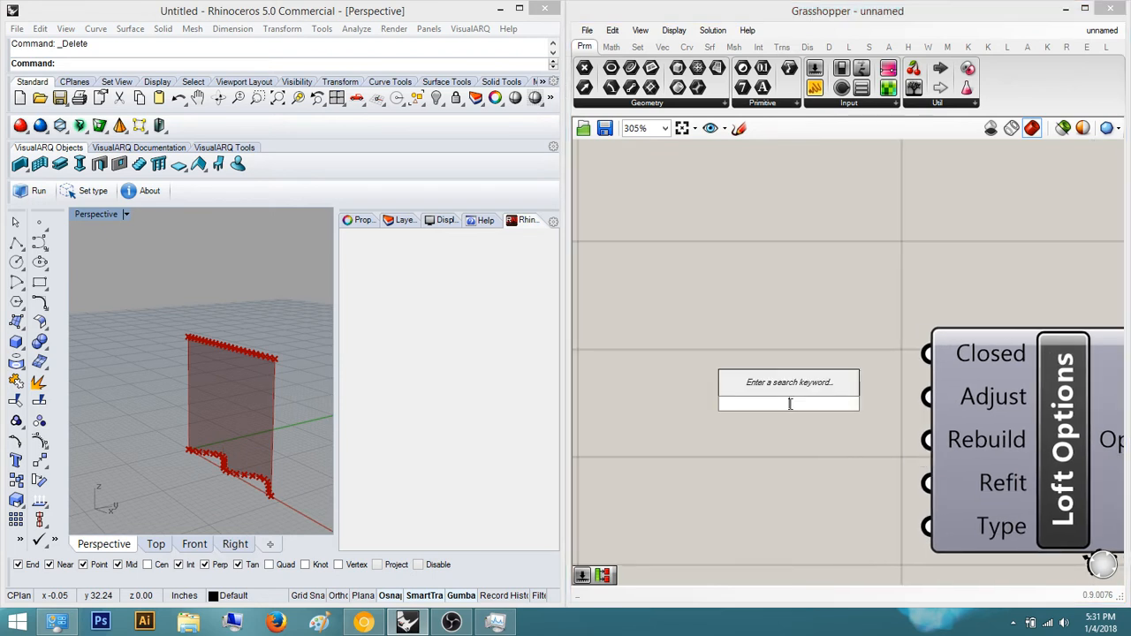
{"action": "type", "text": "0"}
{"action": "key", "text": "Return"}
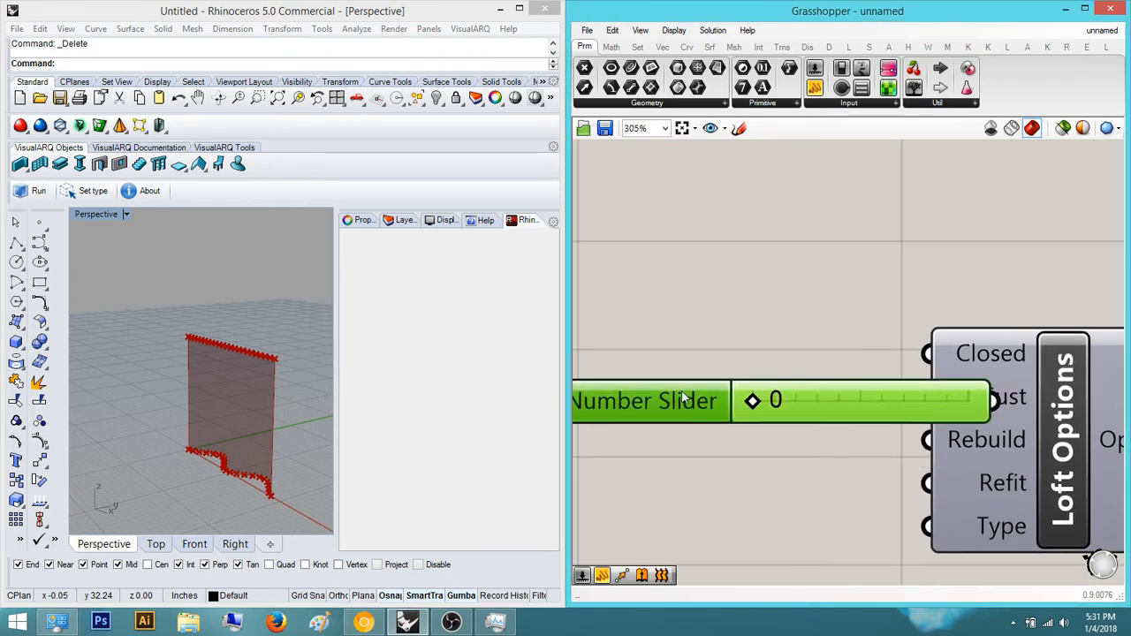
{"action": "left_click_drag", "start_coordinate": [844, 402], "coordinate": [927, 354]}
{"action": "scroll", "coordinate": [911, 371], "scroll_direction": "down", "scroll_amount": 3}
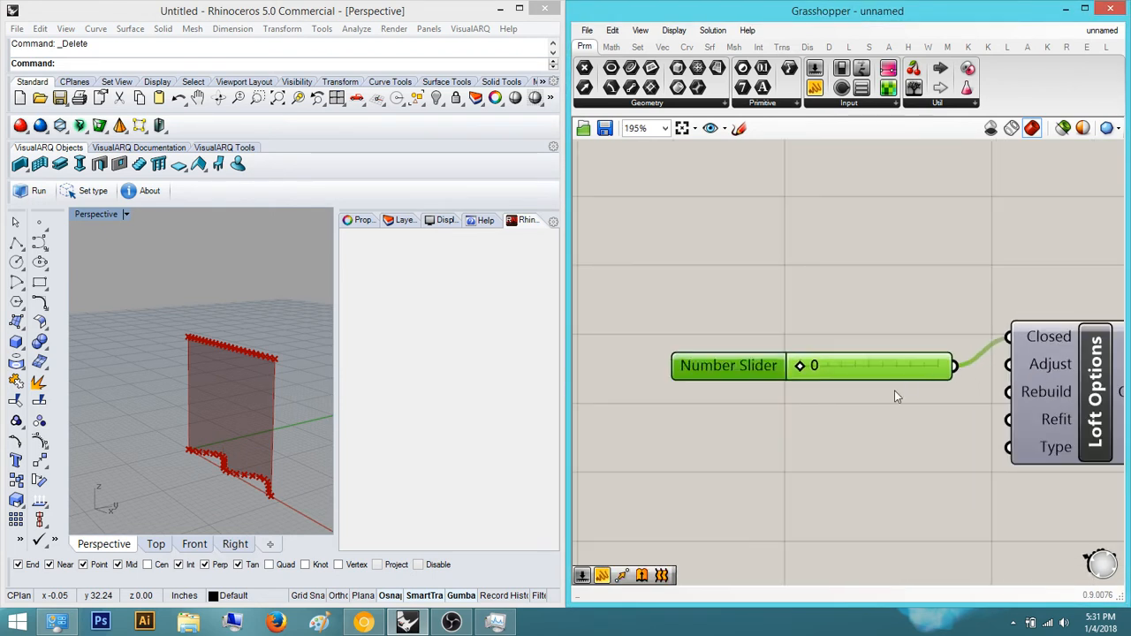
{"action": "scroll", "coordinate": [753, 376], "scroll_direction": "up", "scroll_amount": 3}
{"action": "left_click_drag", "start_coordinate": [746, 376], "coordinate": [739, 376]}
{"action": "scroll", "coordinate": [889, 345], "scroll_direction": "down", "scroll_amount": 3}
{"action": "scroll", "coordinate": [890, 345], "scroll_direction": "up", "scroll_amount": 3}
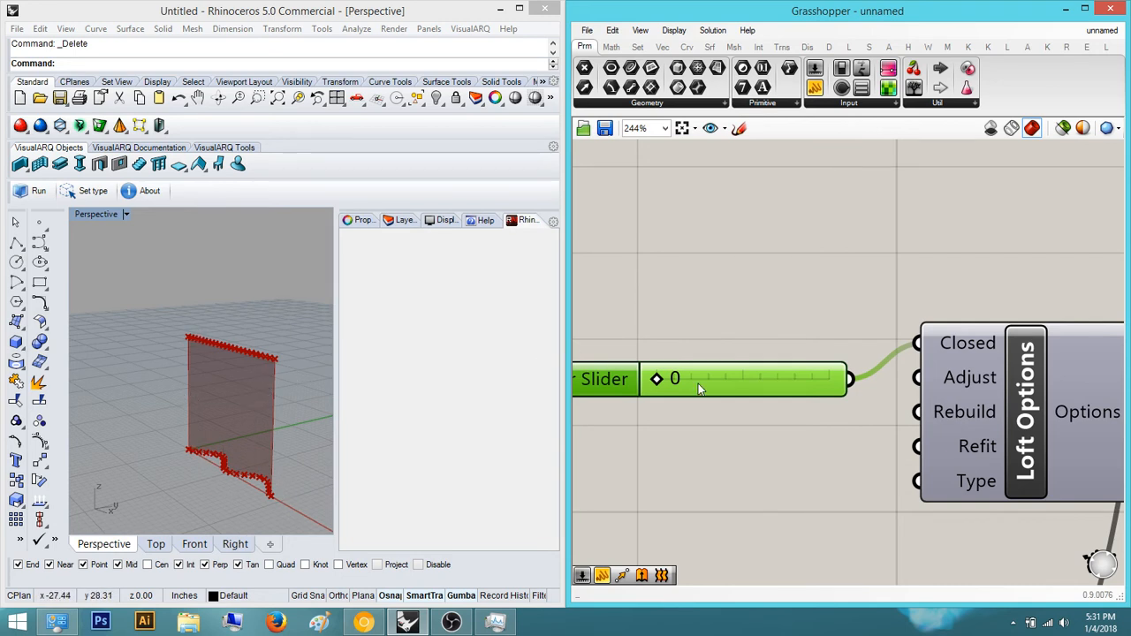
Delete the number slider connected to the Closed input.
{"action": "left_click", "coordinate": [818, 297]}
{"action": "right_click_drag", "start_coordinate": [817, 298], "coordinate": [866, 305]}
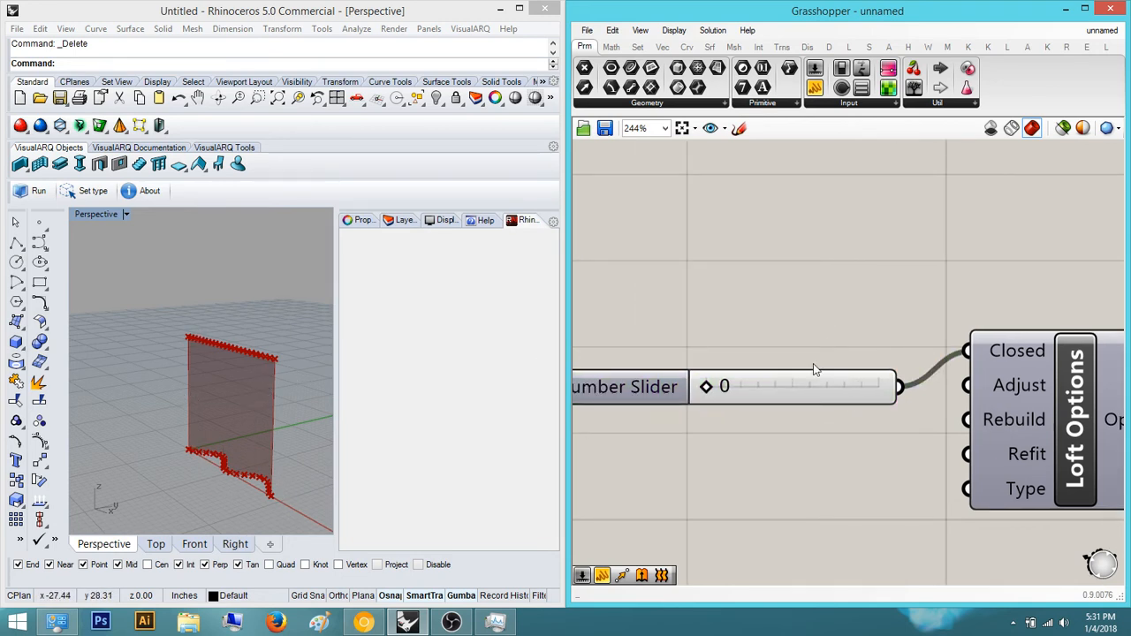
{"action": "left_click_drag", "start_coordinate": [874, 484], "coordinate": [811, 282]}
{"action": "key", "text": "Delete"}
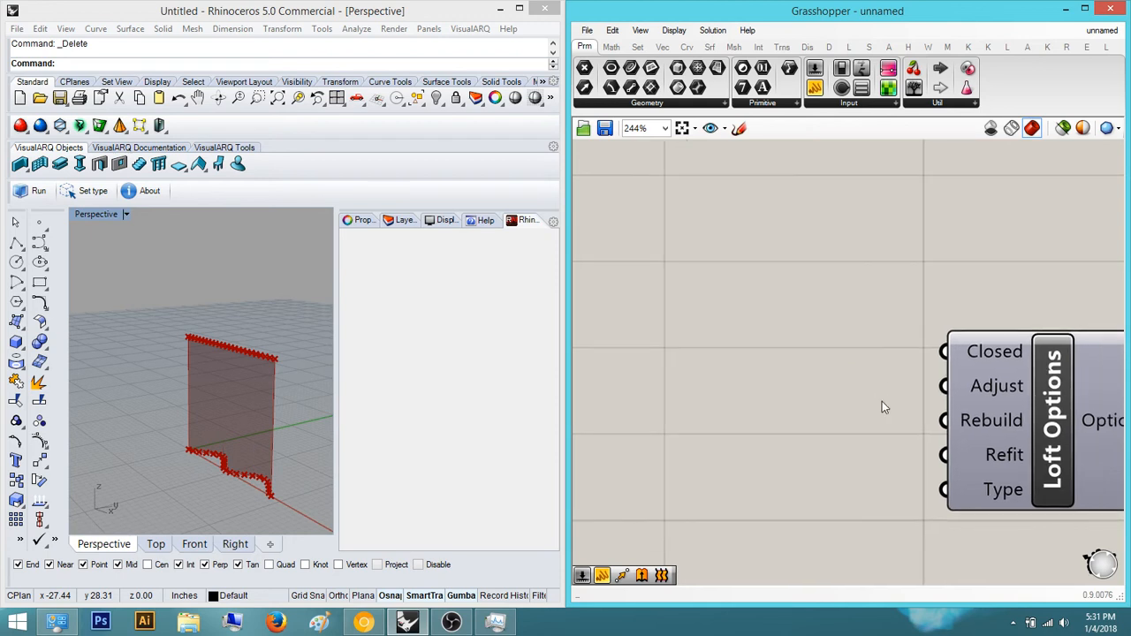
Delete the Loft Options component from the definition.
{"action": "scroll", "coordinate": [911, 371], "scroll_direction": "up", "scroll_amount": 4}
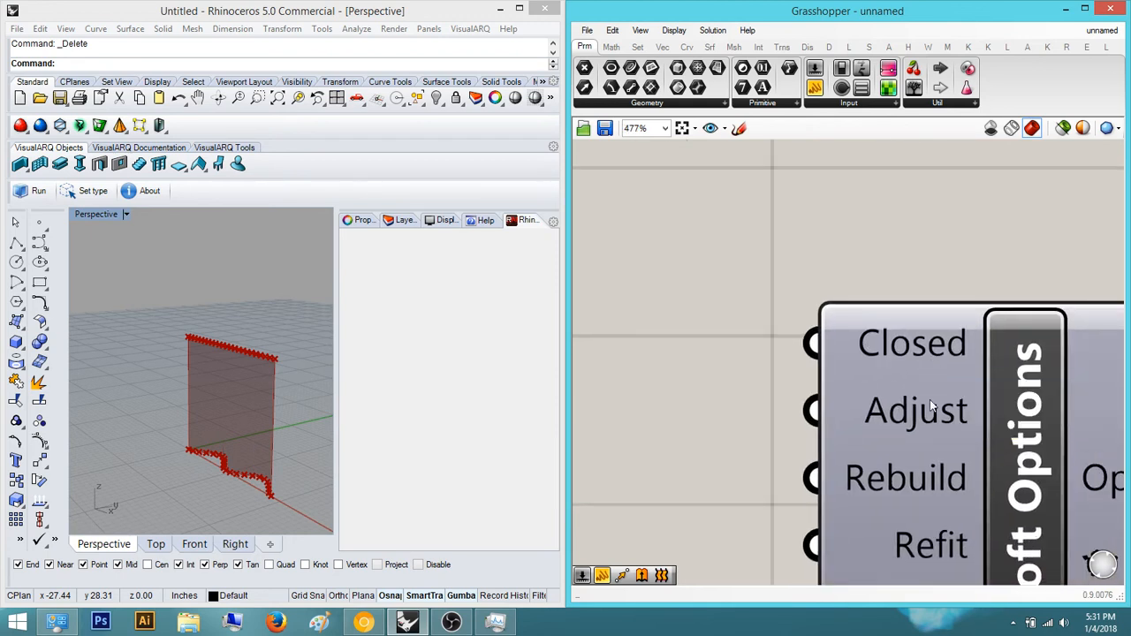
{"action": "right_click_drag", "start_coordinate": [846, 431], "coordinate": [899, 454]}
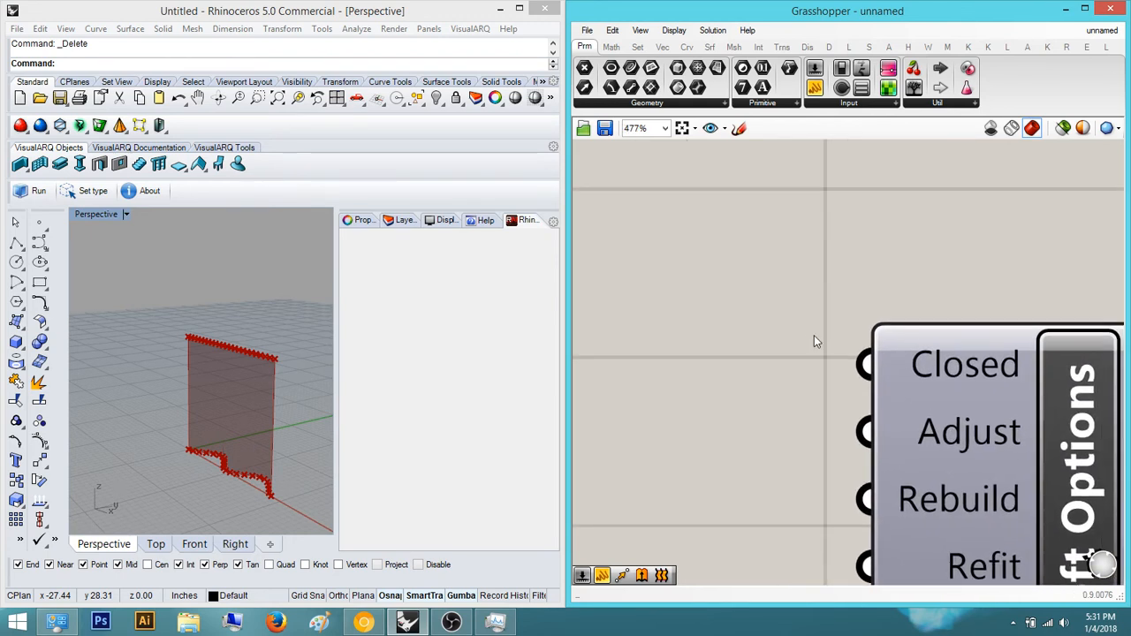
{"action": "scroll", "coordinate": [849, 244], "scroll_direction": "down", "scroll_amount": 8}
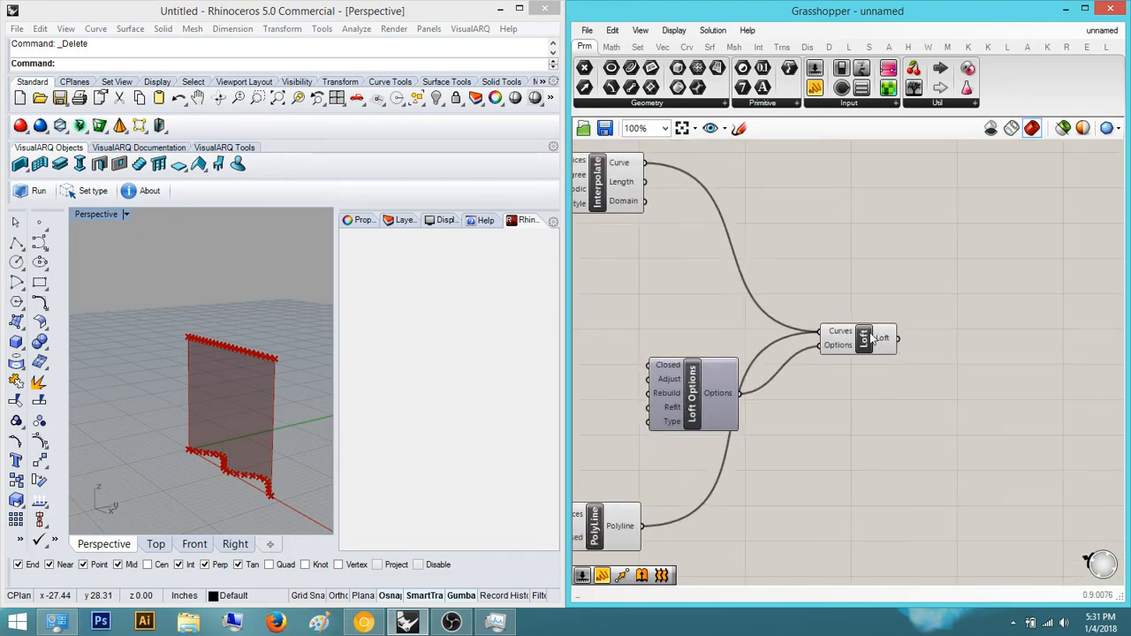
{"action": "left_click", "coordinate": [922, 303]}
{"action": "left_click_drag", "start_coordinate": [709, 431], "coordinate": [738, 442]}
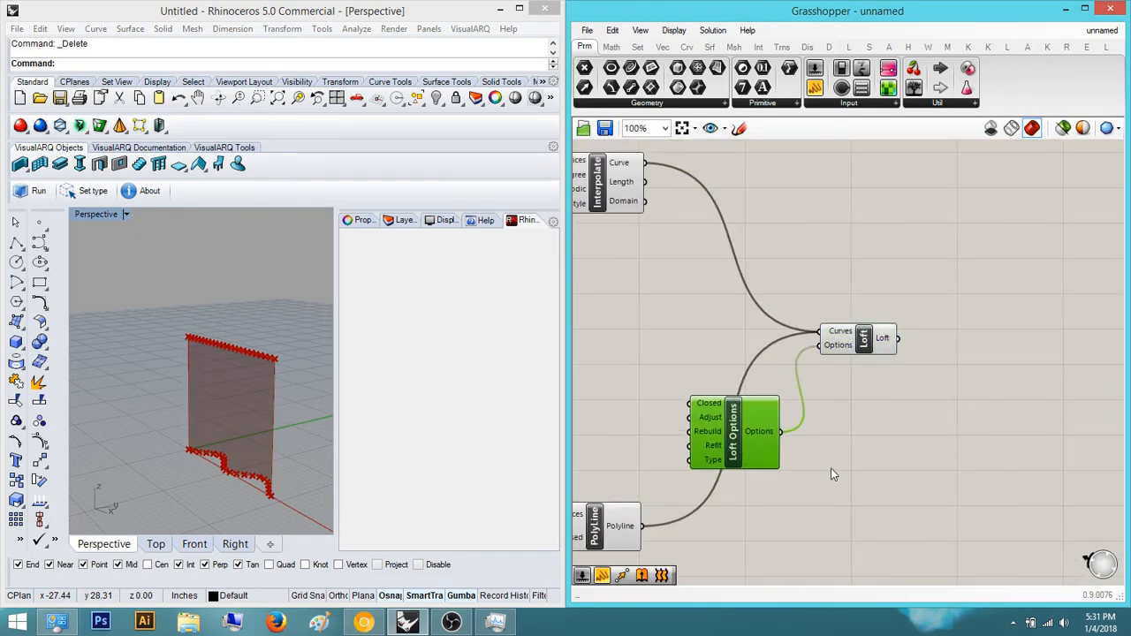
{"action": "key", "text": "Delete"}
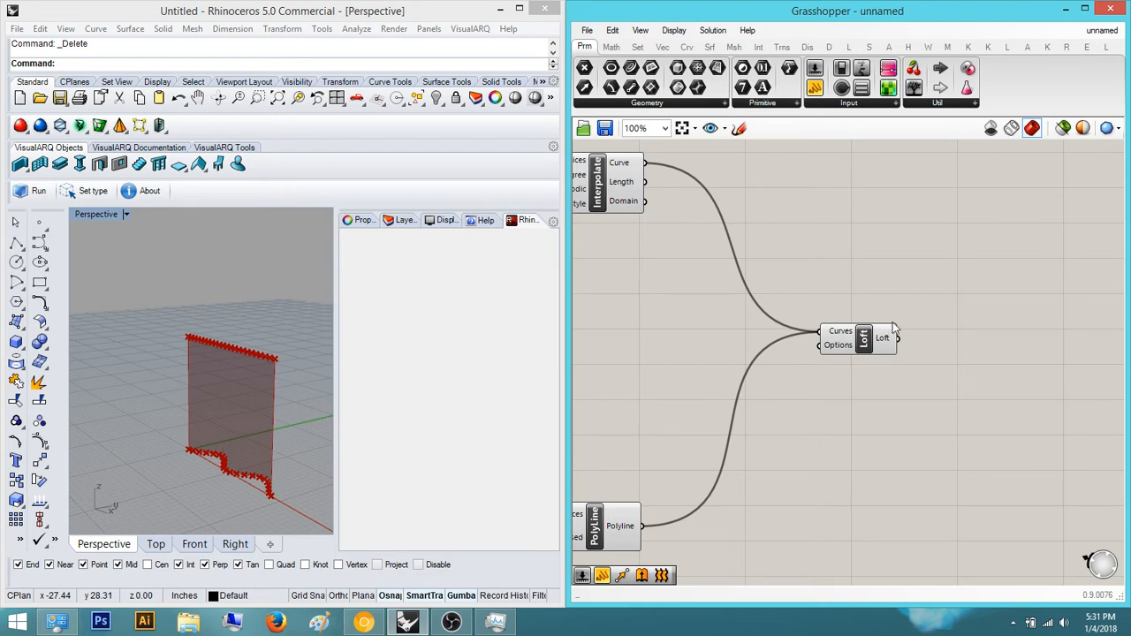
Move the Loft component closer to the Interpolate and PolyLine components.
{"action": "left_click", "coordinate": [864, 345]}
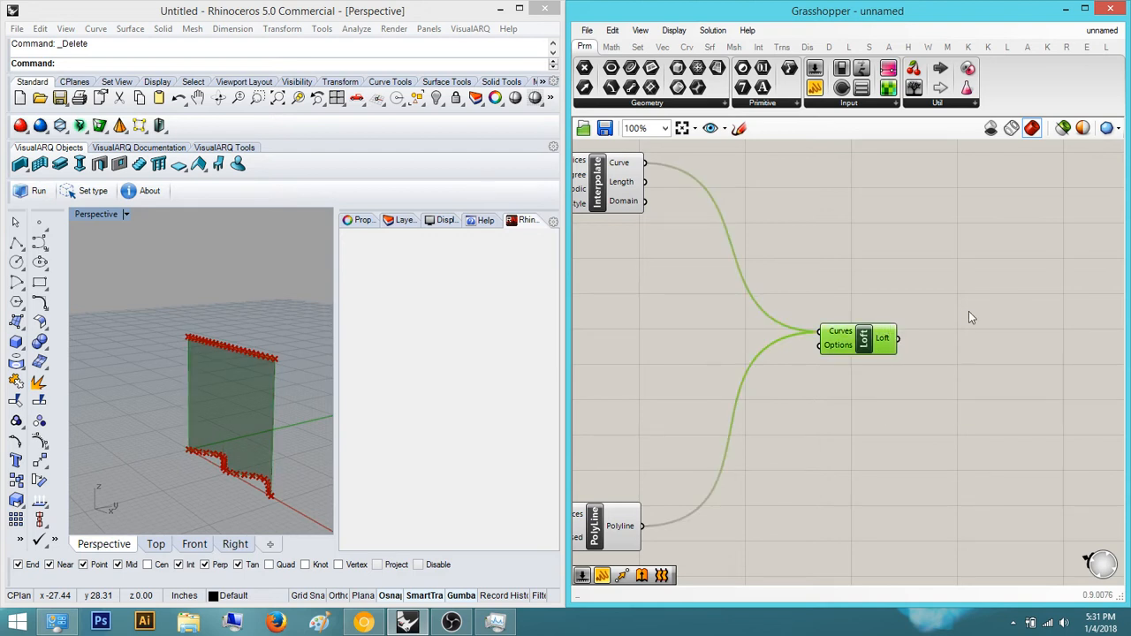
{"action": "right_click_drag", "start_coordinate": [969, 311], "coordinate": [910, 316]}
{"action": "left_click_drag", "start_coordinate": [801, 339], "coordinate": [747, 332]}
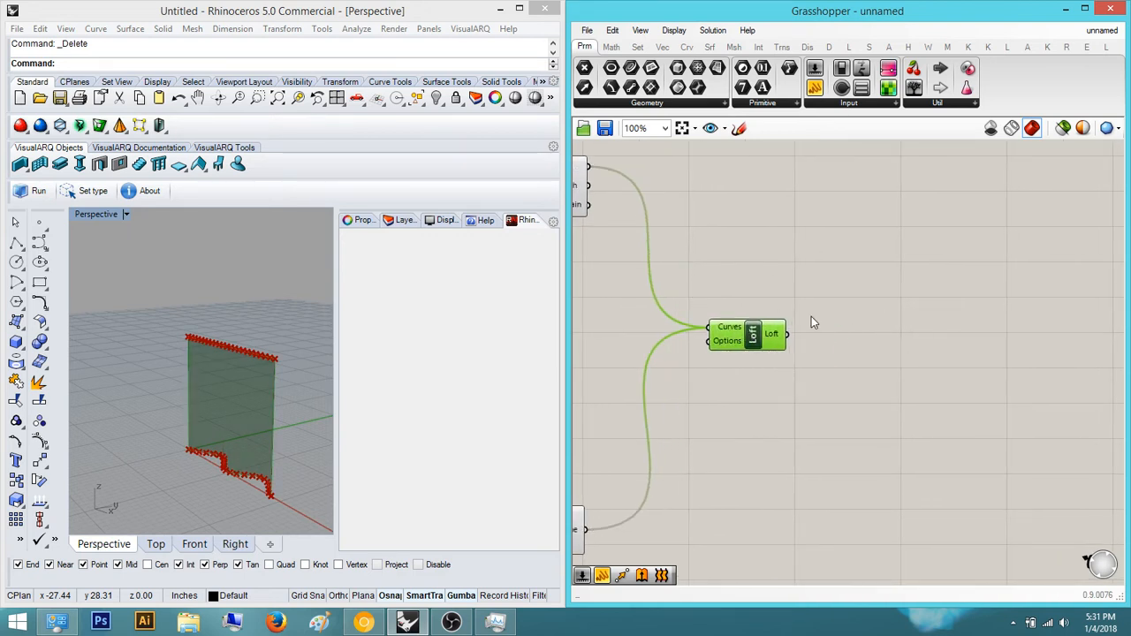
{"action": "left_click", "coordinate": [811, 318]}
{"action": "right_click_drag", "start_coordinate": [802, 341], "coordinate": [866, 379]}
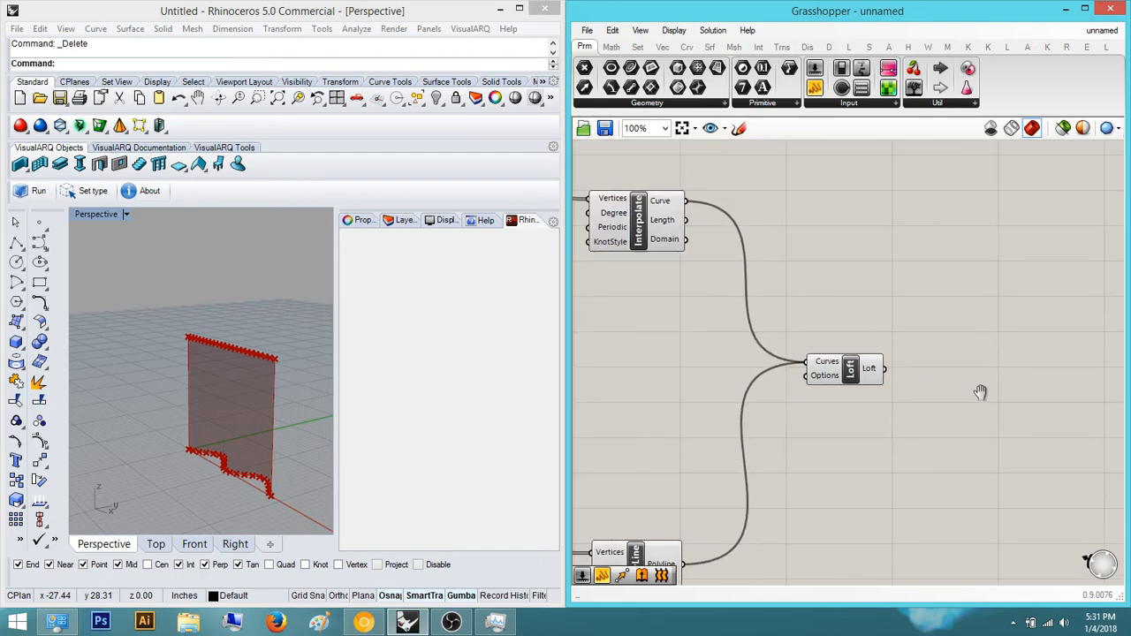
Examine the Degree, Periodic and KnotStyle inputs of the Interpolate component.
{"action": "scroll", "coordinate": [657, 228], "scroll_direction": "up", "scroll_amount": 5}
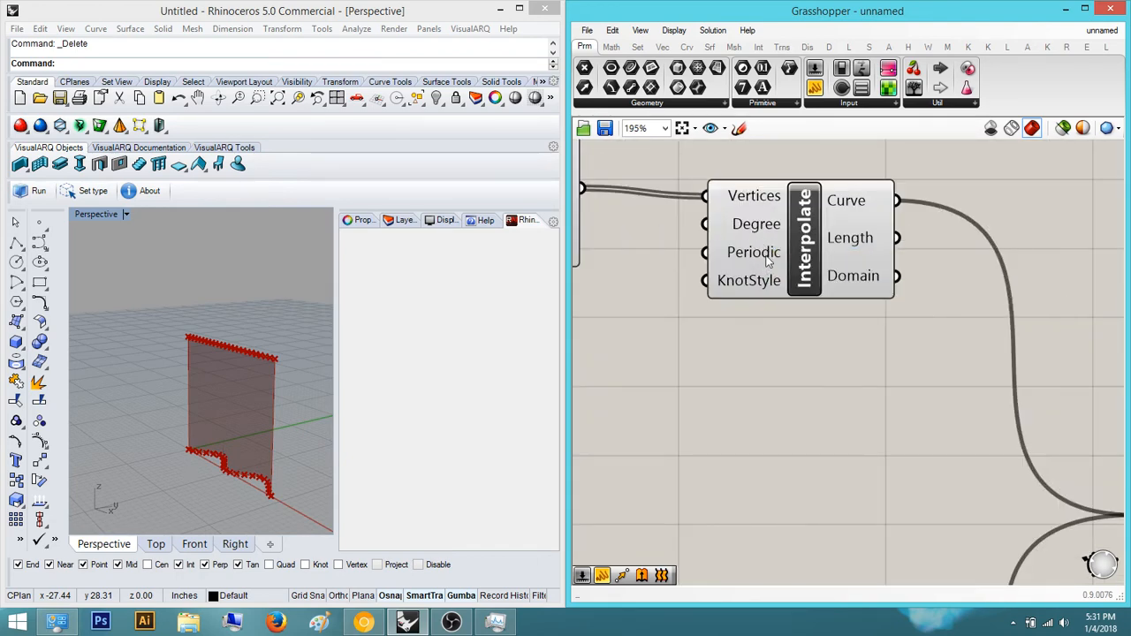
{"action": "mouse_move", "coordinate": [763, 281]}
{"action": "mouse_move", "coordinate": [761, 226]}
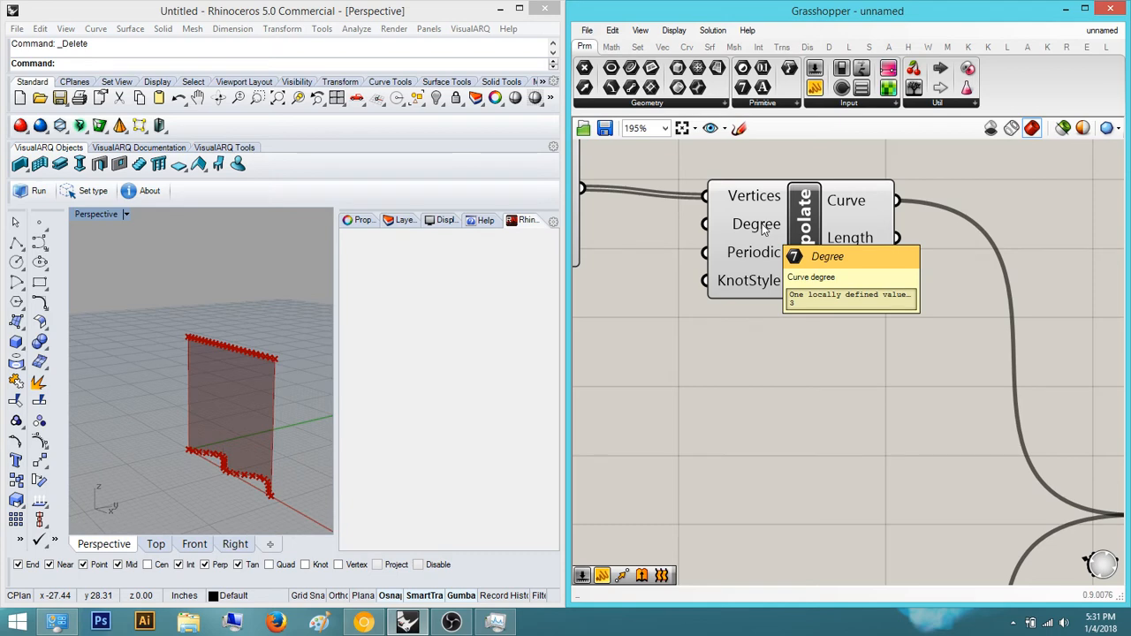
{"action": "mouse_move", "coordinate": [755, 259]}
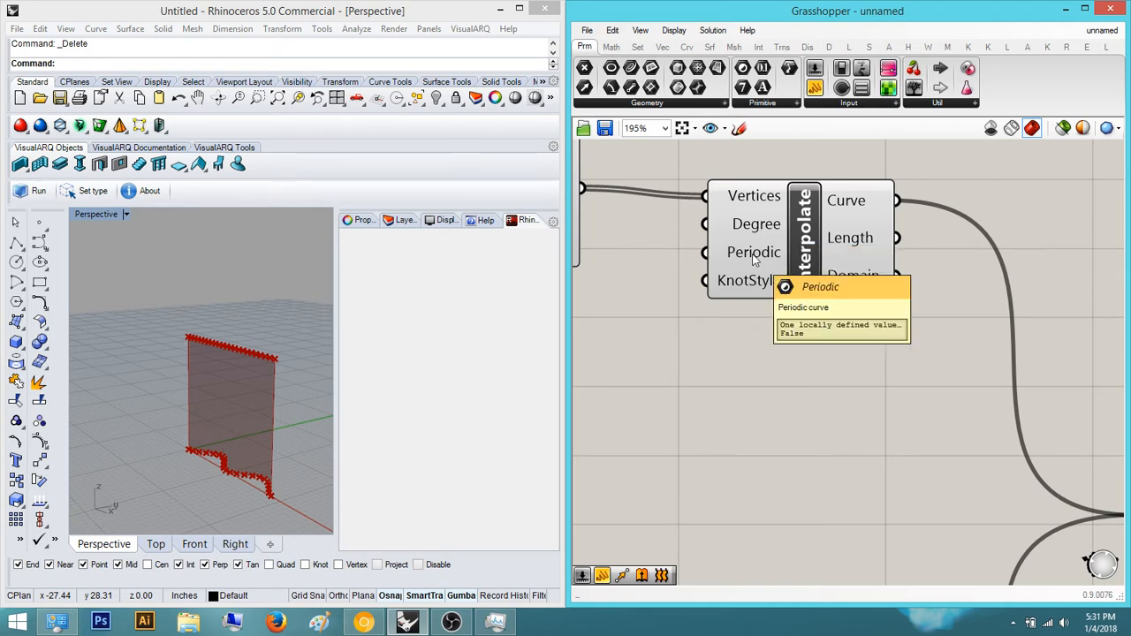
{"action": "scroll", "coordinate": [756, 258], "scroll_direction": "down", "scroll_amount": 5}
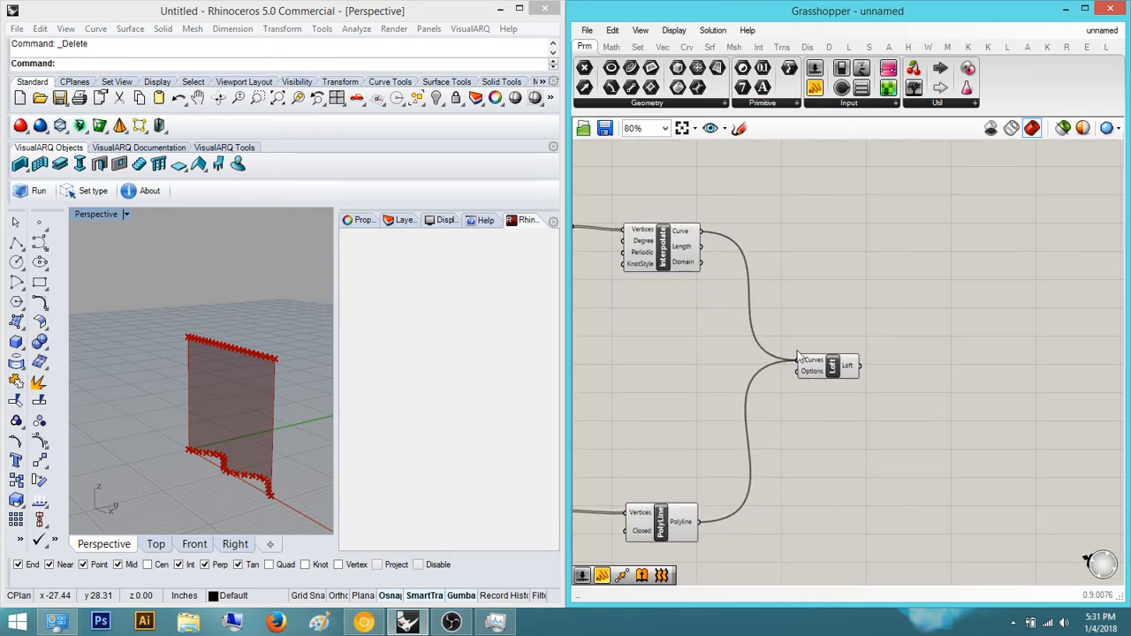
Highlight the lofted surface between the two curves and inspect it from several angles in the Perspective viewport.
{"action": "left_click", "coordinate": [830, 373]}
{"action": "left_click", "coordinate": [896, 331]}
{"action": "left_click", "coordinate": [820, 364]}
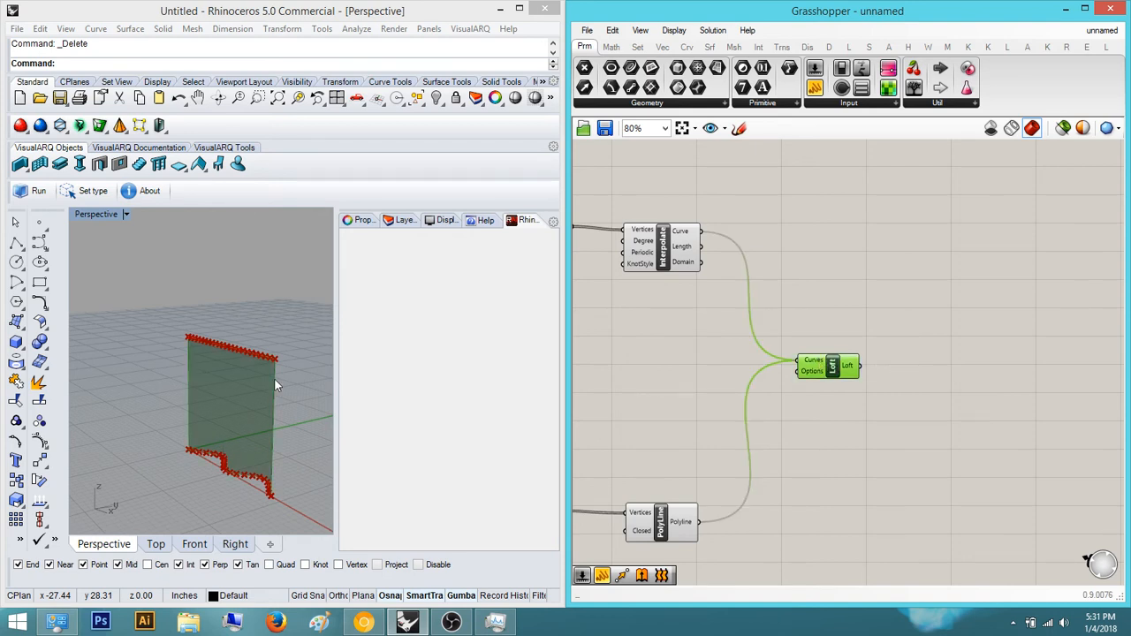
{"action": "right_click_drag", "start_coordinate": [275, 382], "coordinate": [168, 353]}
{"action": "scroll", "coordinate": [182, 394], "scroll_direction": "up", "scroll_amount": 5}
{"action": "scroll", "coordinate": [186, 394], "scroll_direction": "down", "scroll_amount": 6}
{"action": "scroll", "coordinate": [141, 411], "scroll_direction": "up", "scroll_amount": 8}
{"action": "scroll", "coordinate": [231, 343], "scroll_direction": "down", "scroll_amount": 3}
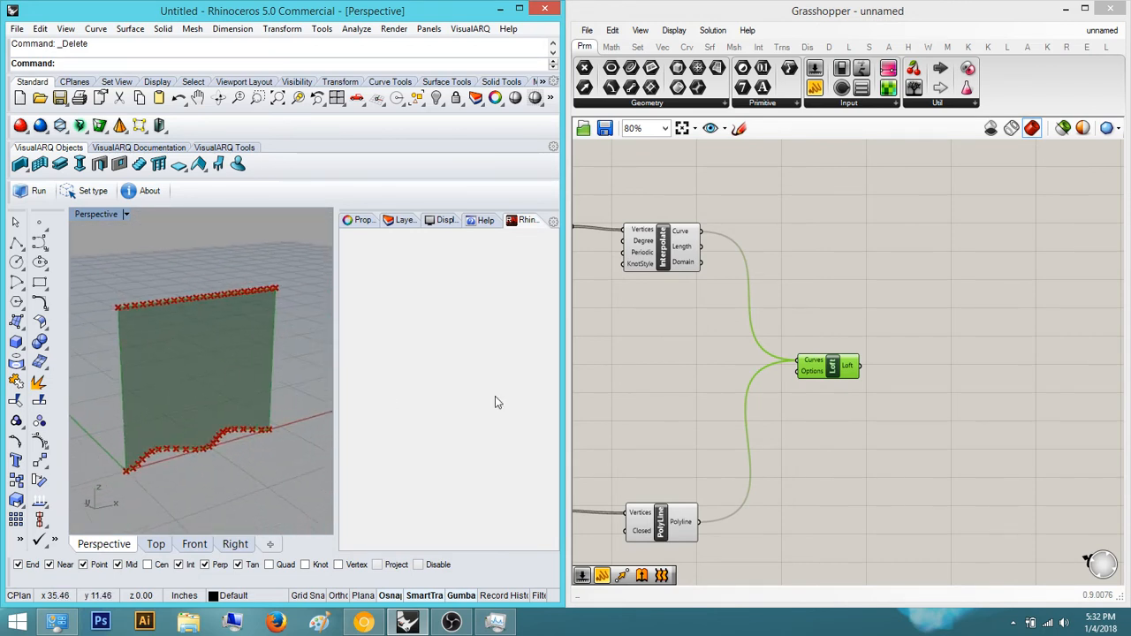
{"action": "left_click", "coordinate": [905, 433]}
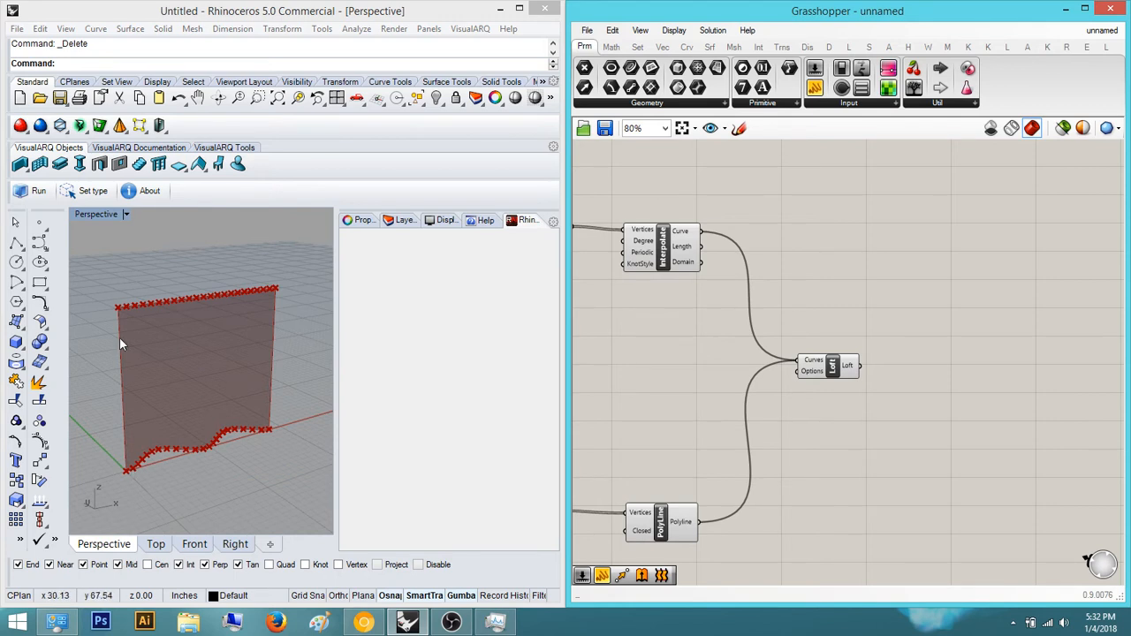
Switch to the browser to view the reference photo of the curved block wall, and return to Grasshopper.
{"action": "double_click", "coordinate": [951, 369]}
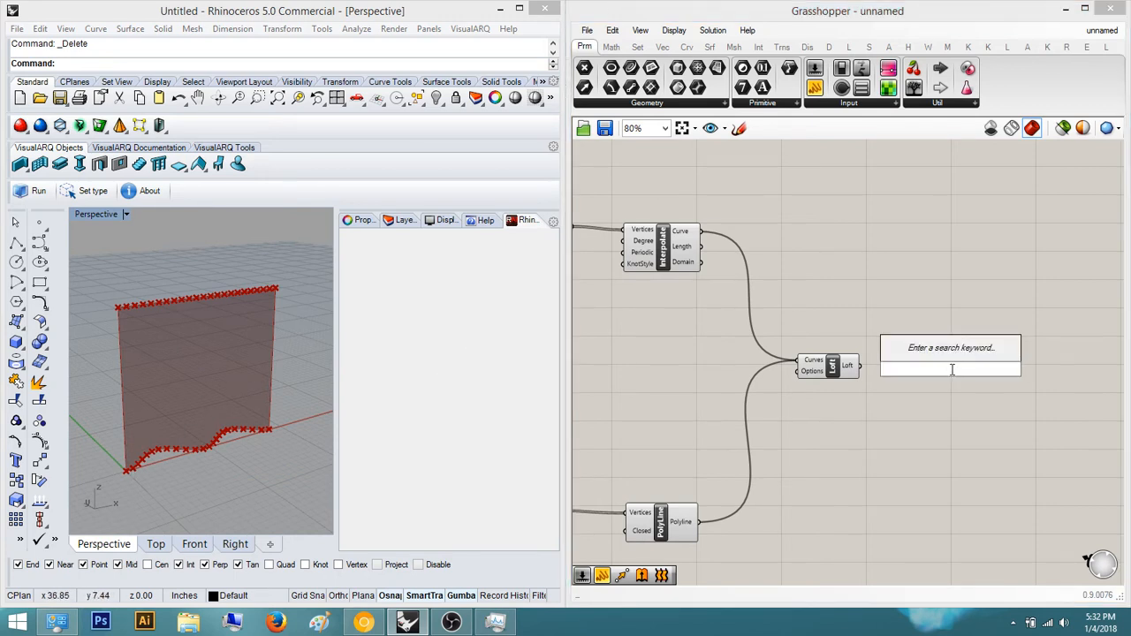
{"action": "left_click", "coordinate": [964, 429]}
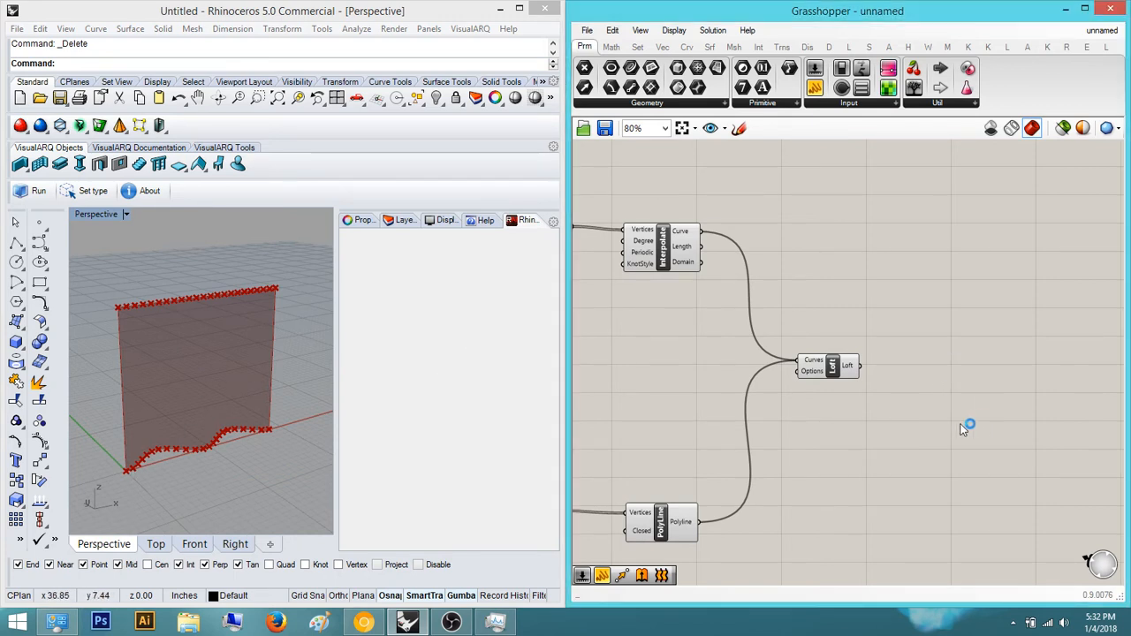
{"action": "left_click", "coordinate": [364, 622]}
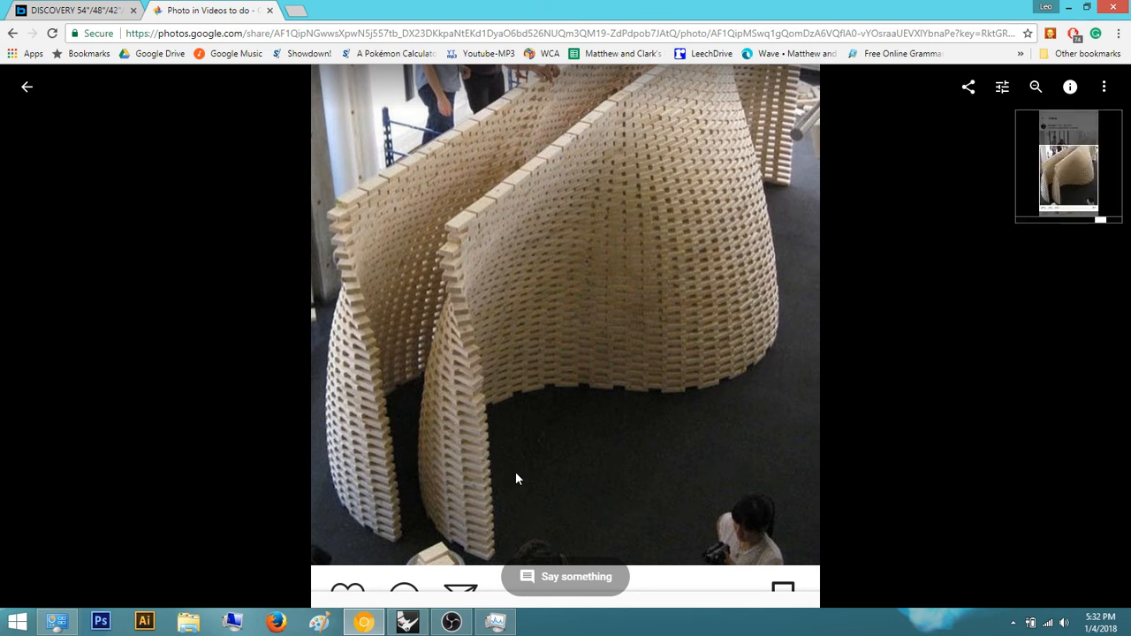
{"action": "left_click", "coordinate": [1069, 7]}
Add a Contour component beside the Loft component and connect the Loft output to its Shape input.
{"action": "scroll", "coordinate": [853, 345], "scroll_direction": "up", "scroll_amount": 3}
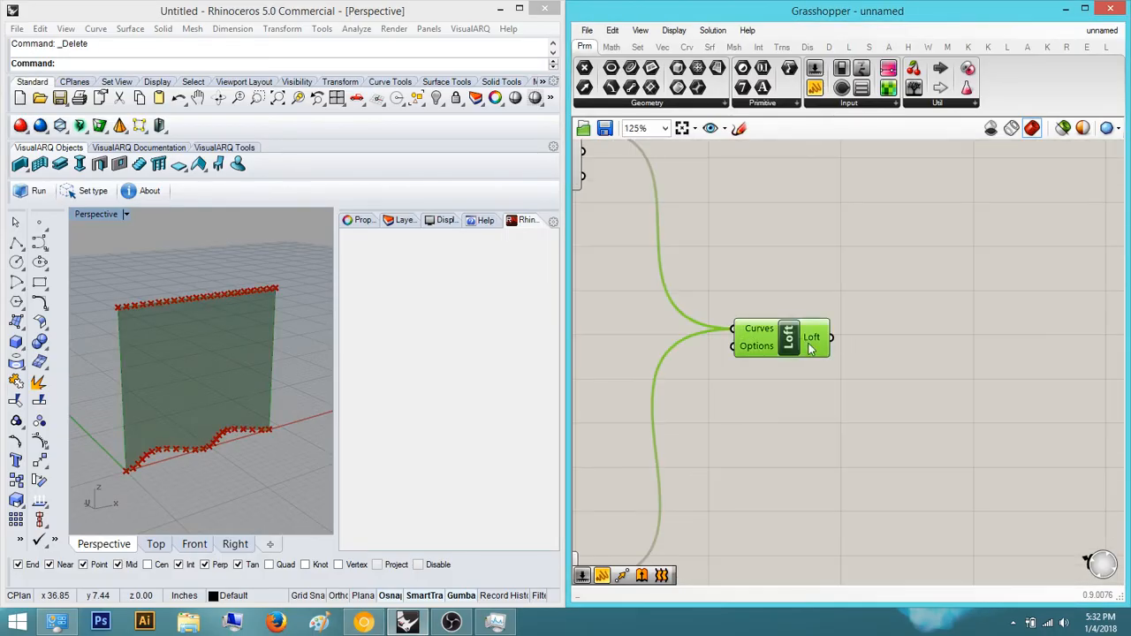
{"action": "double_click", "coordinate": [968, 356]}
{"action": "type", "text": "contour"}
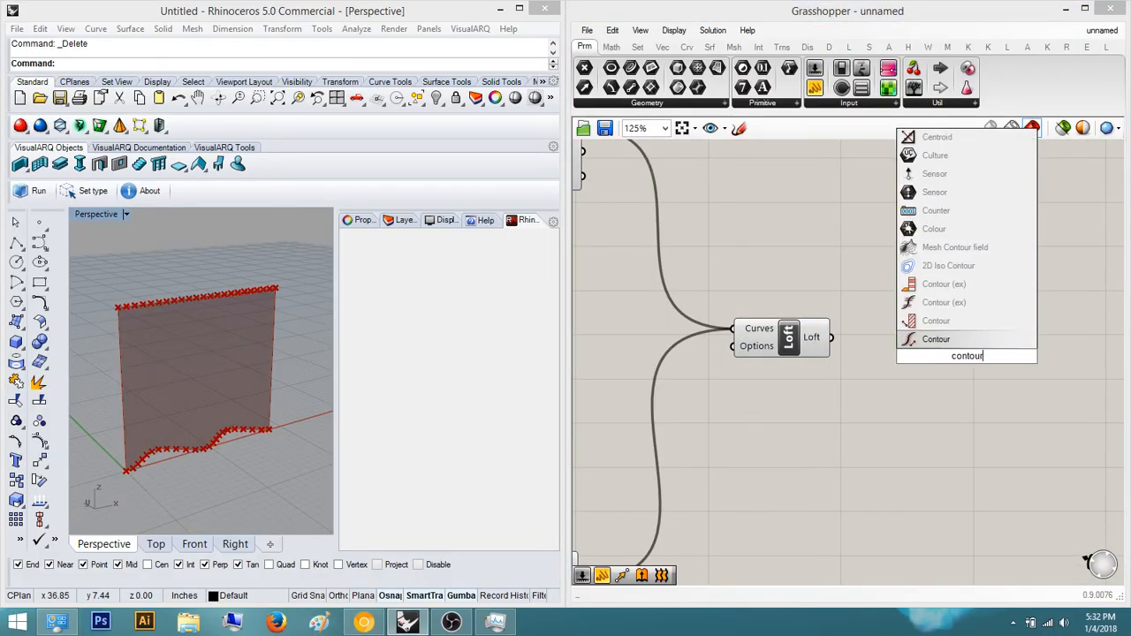
{"action": "key", "text": "Return"}
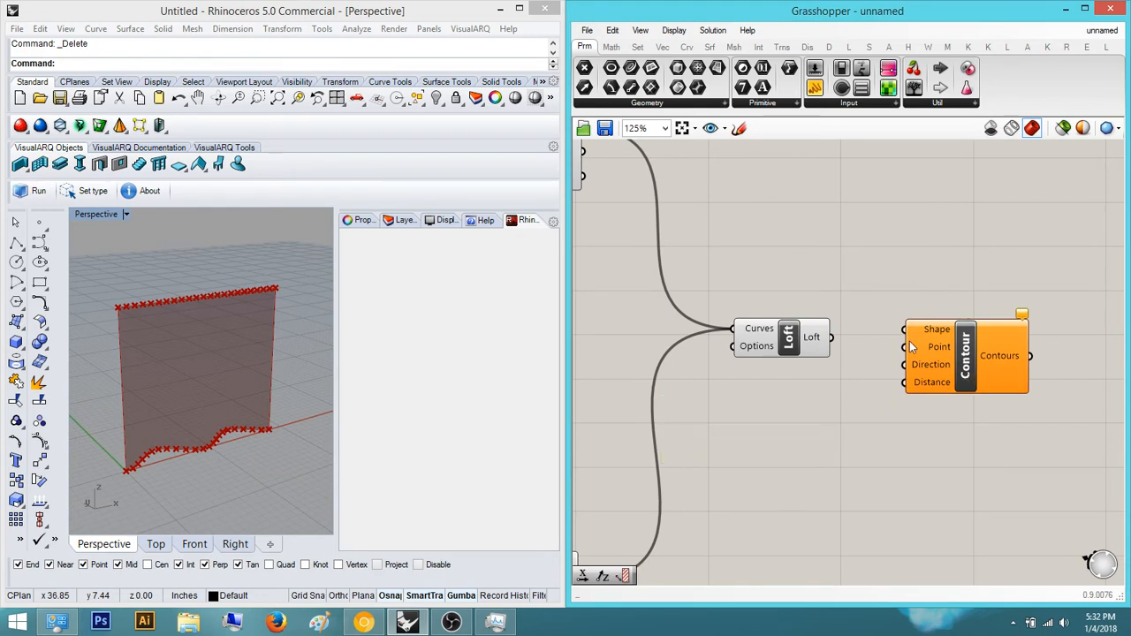
{"action": "left_click_drag", "start_coordinate": [903, 329], "coordinate": [839, 338]}
{"action": "mouse_move", "coordinate": [953, 353]}
{"action": "left_mouse_down"}
{"action": "mouse_move", "coordinate": [1021, 352]}
{"action": "mouse_move", "coordinate": [942, 353]}
{"action": "left_mouse_up"}
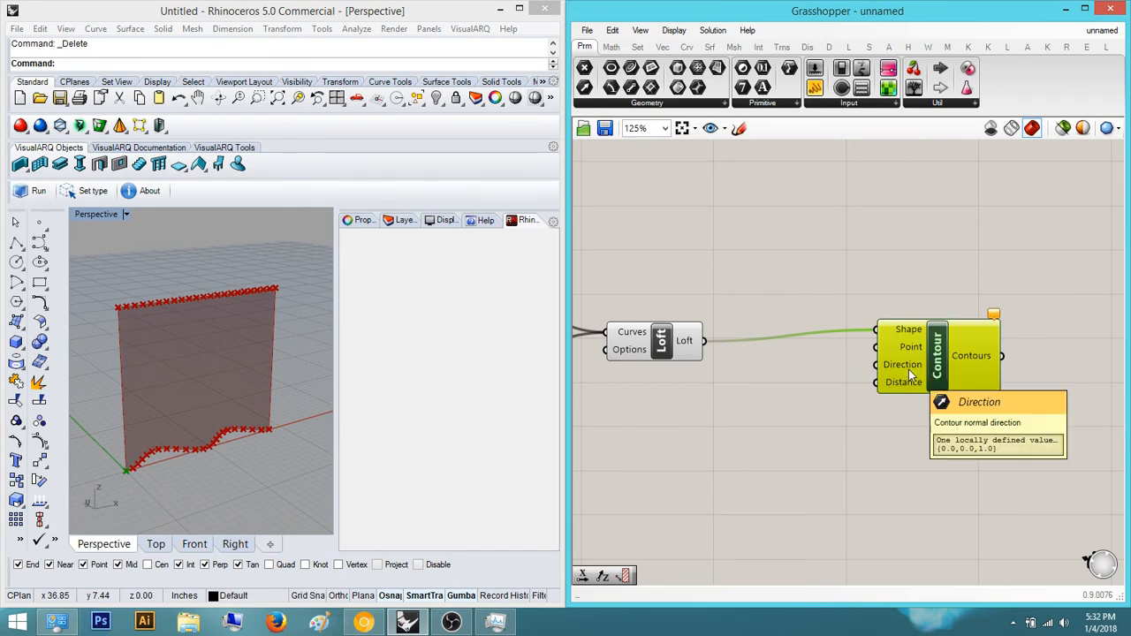
Add a Number Slider with value 1 and connect it to the Distance input of the Contour component.
{"action": "double_click", "coordinate": [874, 482]}
{"action": "type", "text": "Number Slider"}
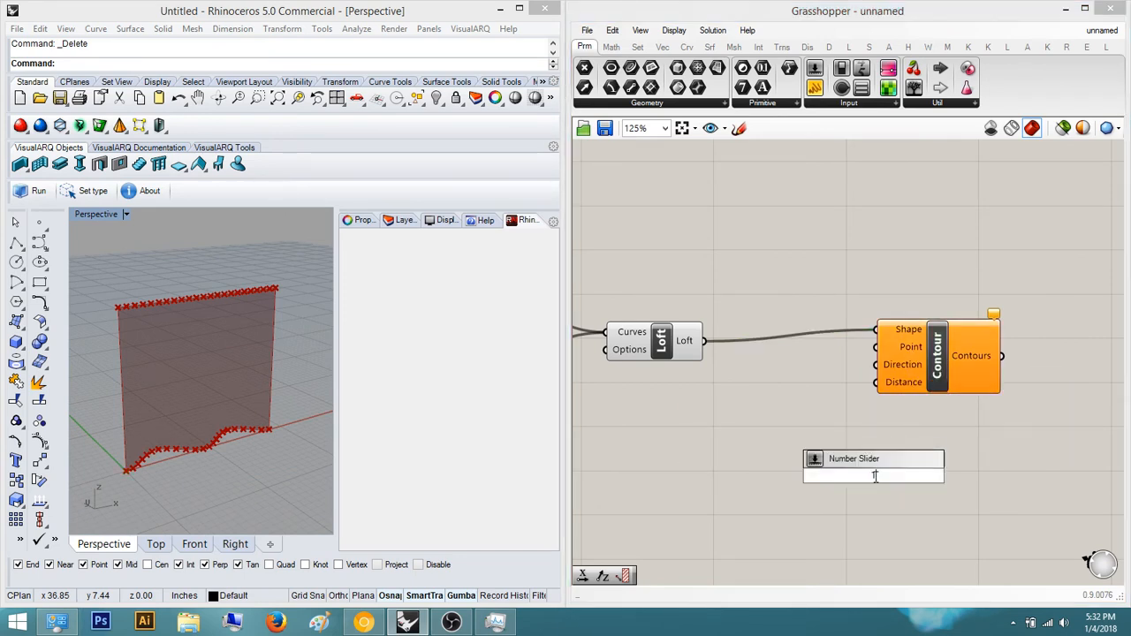
{"action": "key", "text": "Return"}
{"action": "left_click_drag", "start_coordinate": [877, 475], "coordinate": [782, 497]}
{"action": "left_click_drag", "start_coordinate": [874, 497], "coordinate": [876, 382]}
Add a Unit Z component and connect its Unit vector output to the Contour component's Direction input.
{"action": "double_click", "coordinate": [758, 399]}
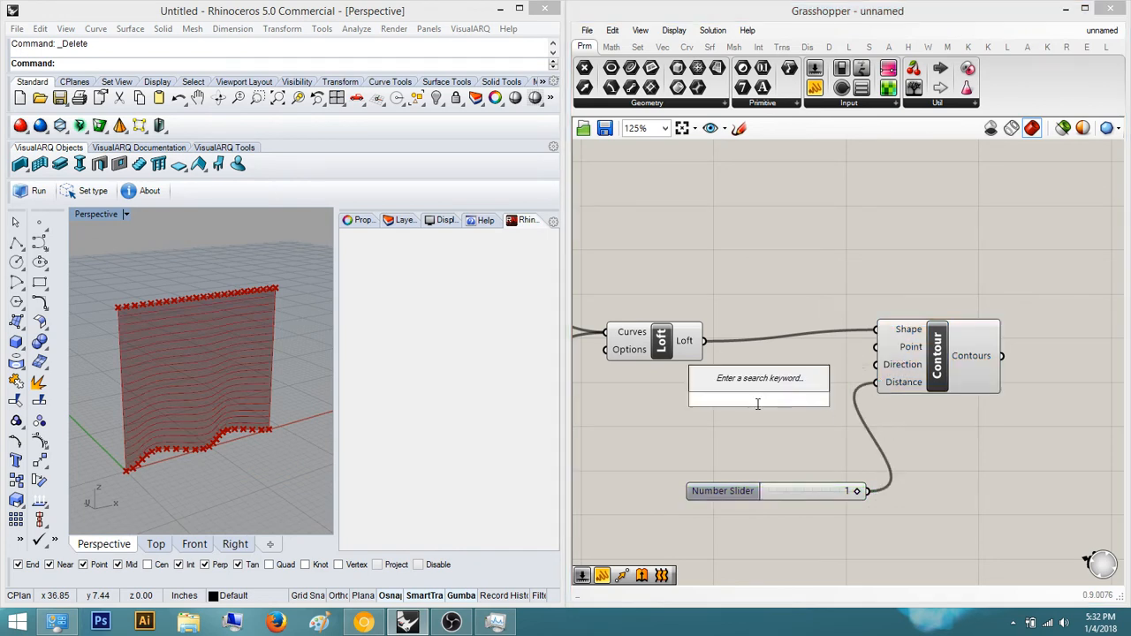
{"action": "type", "text": "unit z"}
{"action": "key", "text": "Return"}
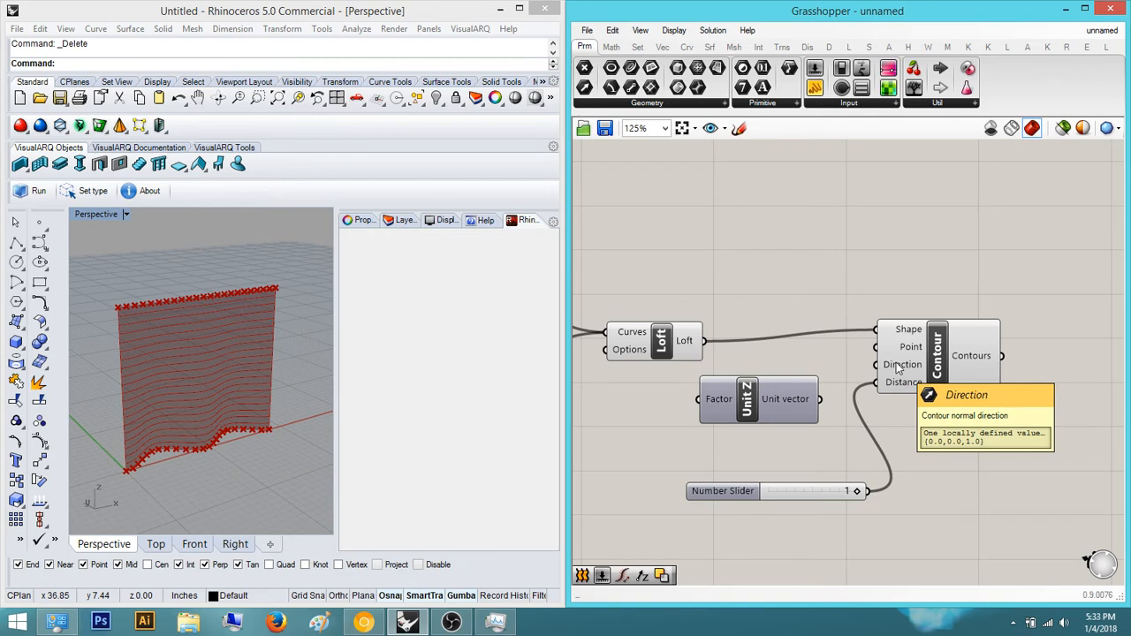
{"action": "left_click_drag", "start_coordinate": [820, 400], "coordinate": [882, 374]}
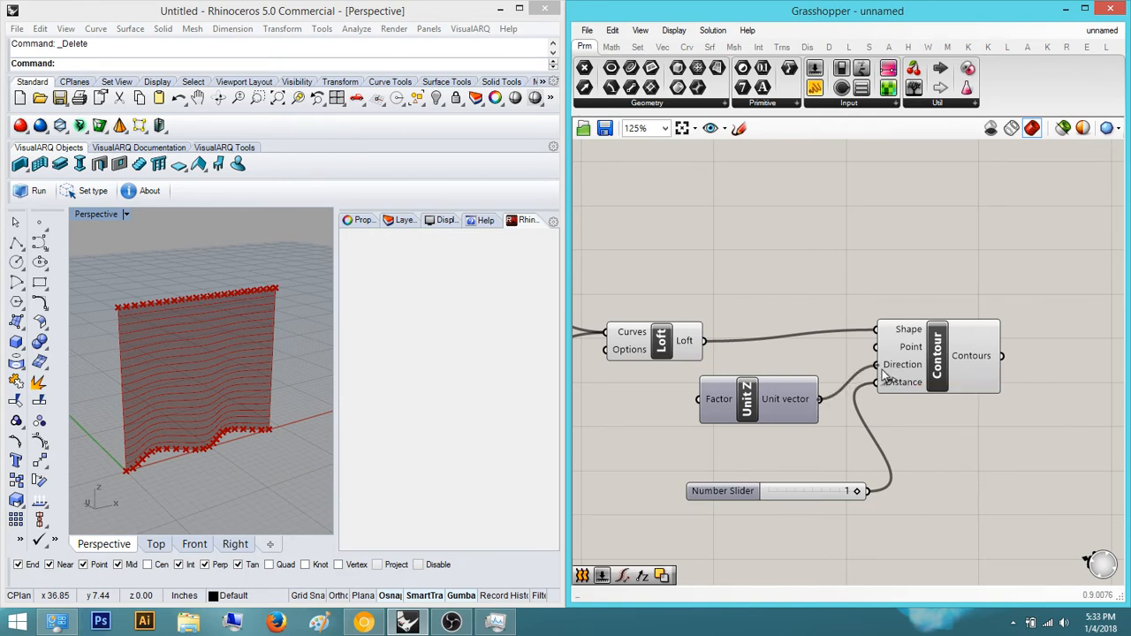
Rearrange the Unit Z, distance slider and Contour components, with Contour farther from Loft and the other two below the wire.
{"action": "right_click_drag", "start_coordinate": [788, 484], "coordinate": [894, 476]}
{"action": "left_click_drag", "start_coordinate": [891, 519], "coordinate": [820, 372]}
{"action": "scroll", "coordinate": [871, 403], "scroll_direction": "down", "scroll_amount": 2}
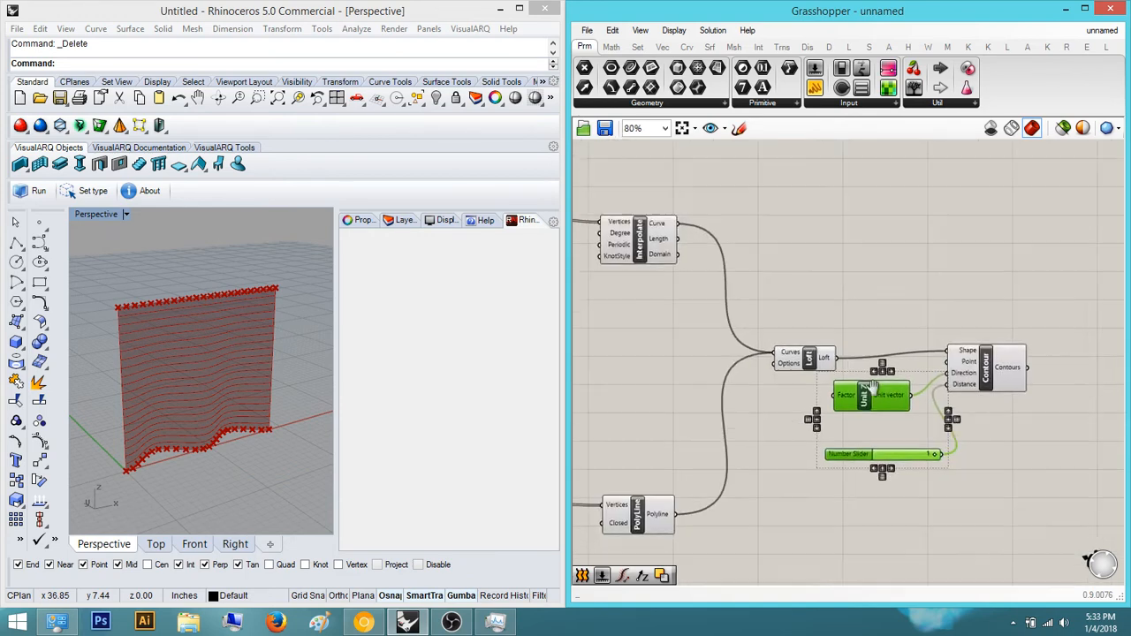
{"action": "right_click_drag", "start_coordinate": [893, 426], "coordinate": [843, 340]}
{"action": "left_click_drag", "start_coordinate": [823, 307], "coordinate": [819, 347]}
{"action": "left_click", "coordinate": [969, 342]}
{"action": "right_click_drag", "start_coordinate": [969, 341], "coordinate": [886, 361]}
{"action": "left_click_drag", "start_coordinate": [870, 310], "coordinate": [927, 310]}
{"action": "left_click", "coordinate": [833, 433]}
{"action": "left_click_drag", "start_coordinate": [730, 427], "coordinate": [714, 405]}
{"action": "left_click", "coordinate": [787, 454]}
{"action": "right_click_drag", "start_coordinate": [816, 469], "coordinate": [940, 471]}
Review the upstream chain from Range and the graph mapper through Construct Point and Interpolate to Loft and Contour.
{"action": "scroll", "coordinate": [940, 471], "scroll_direction": "down", "scroll_amount": 2}
{"action": "right_click_drag", "start_coordinate": [840, 452], "coordinate": [936, 473]}
{"action": "right_click_drag", "start_coordinate": [771, 303], "coordinate": [872, 310]}
{"action": "scroll", "coordinate": [873, 310], "scroll_direction": "up", "scroll_amount": 4}
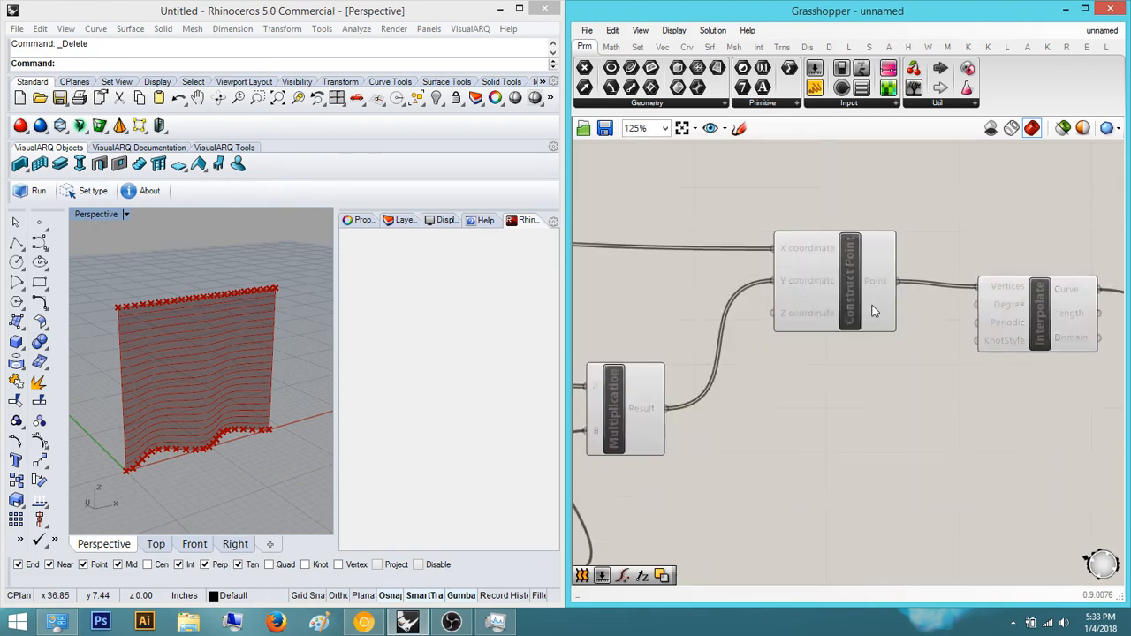
{"action": "scroll", "coordinate": [815, 298], "scroll_direction": "down", "scroll_amount": 3}
{"action": "right_click_drag", "start_coordinate": [875, 265], "coordinate": [963, 262]}
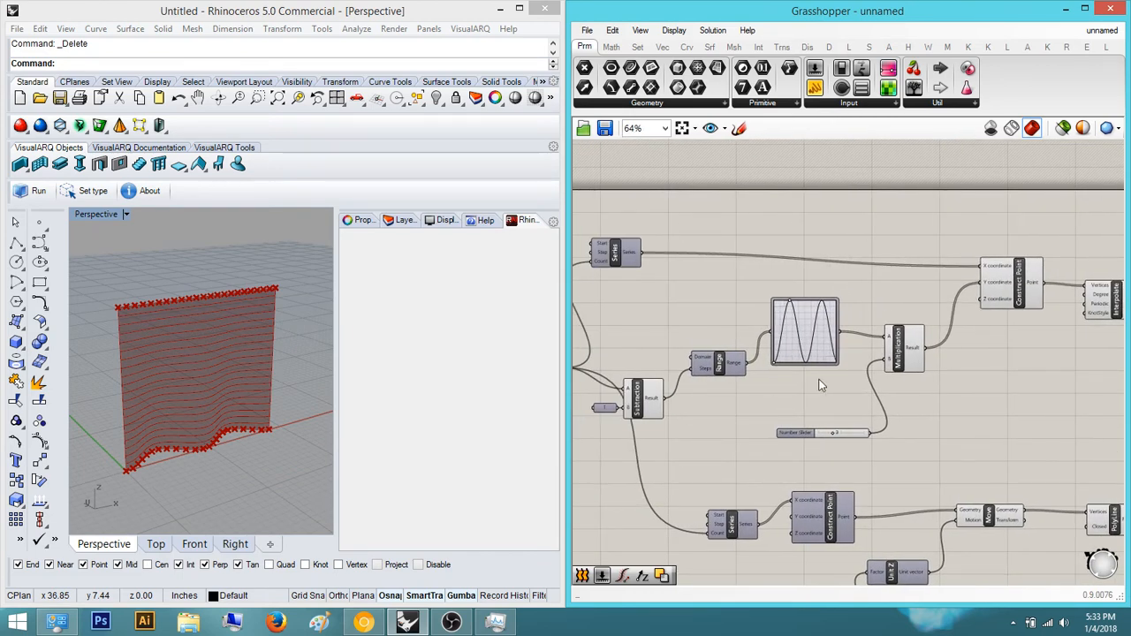
{"action": "right_click_drag", "start_coordinate": [745, 345], "coordinate": [648, 328]}
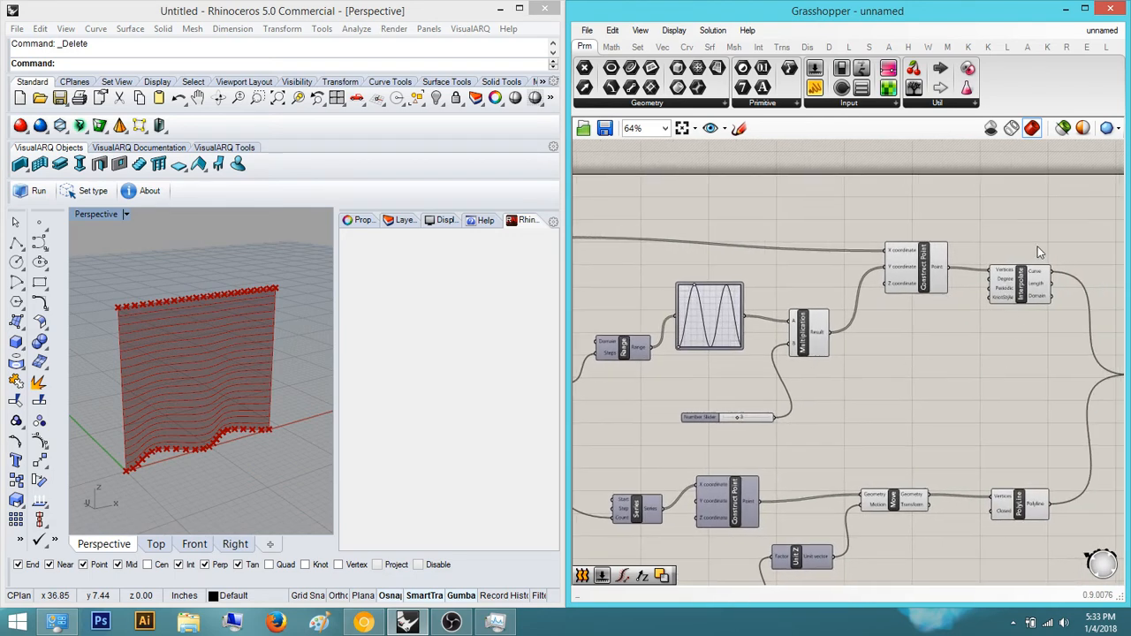
{"action": "right_click_drag", "start_coordinate": [1029, 243], "coordinate": [999, 254]}
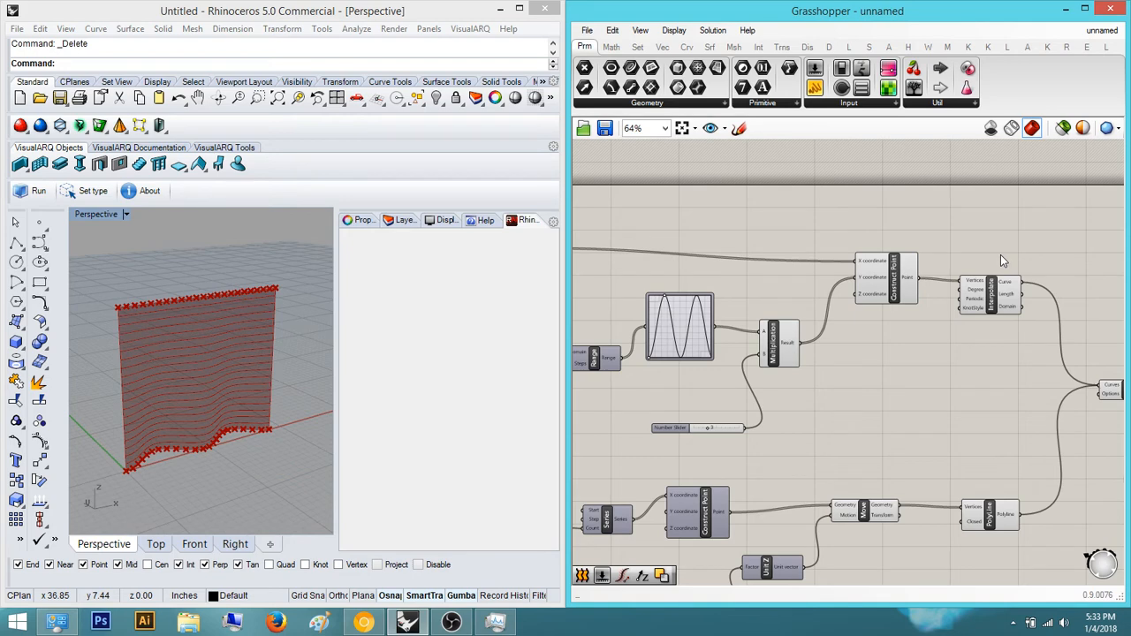
{"action": "scroll", "coordinate": [943, 317], "scroll_direction": "down", "scroll_amount": 3}
{"action": "scroll", "coordinate": [913, 365], "scroll_direction": "up", "scroll_amount": 5}
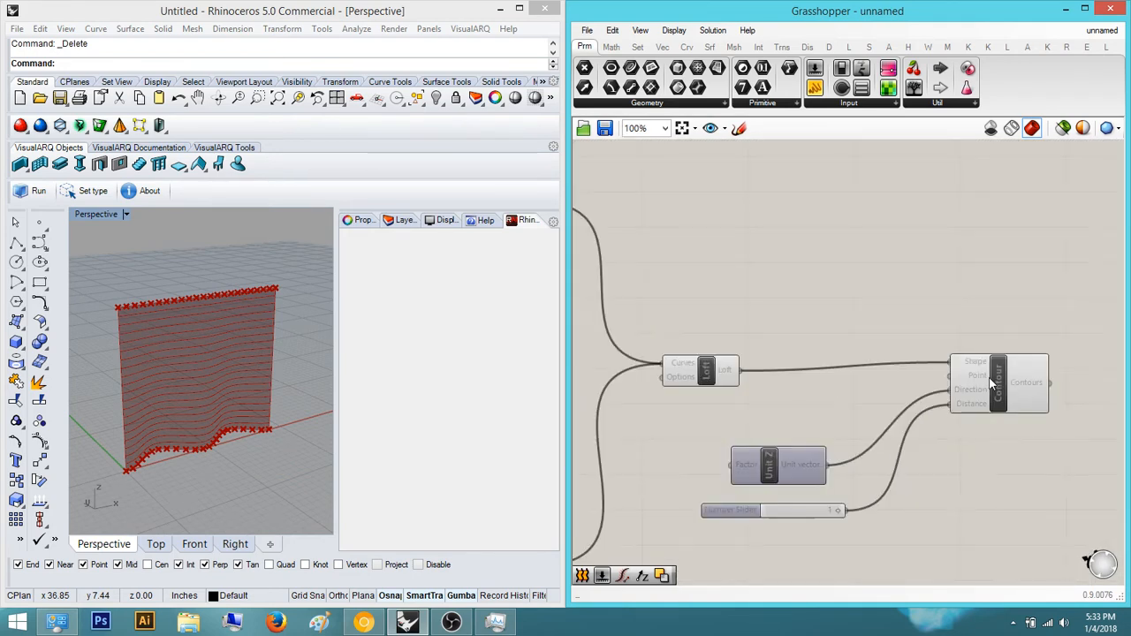
Highlight the contour curves in the Perspective viewport, and check the reference photo of the block wall before returning to Grasshopper.
{"action": "double_click", "coordinate": [993, 325]}
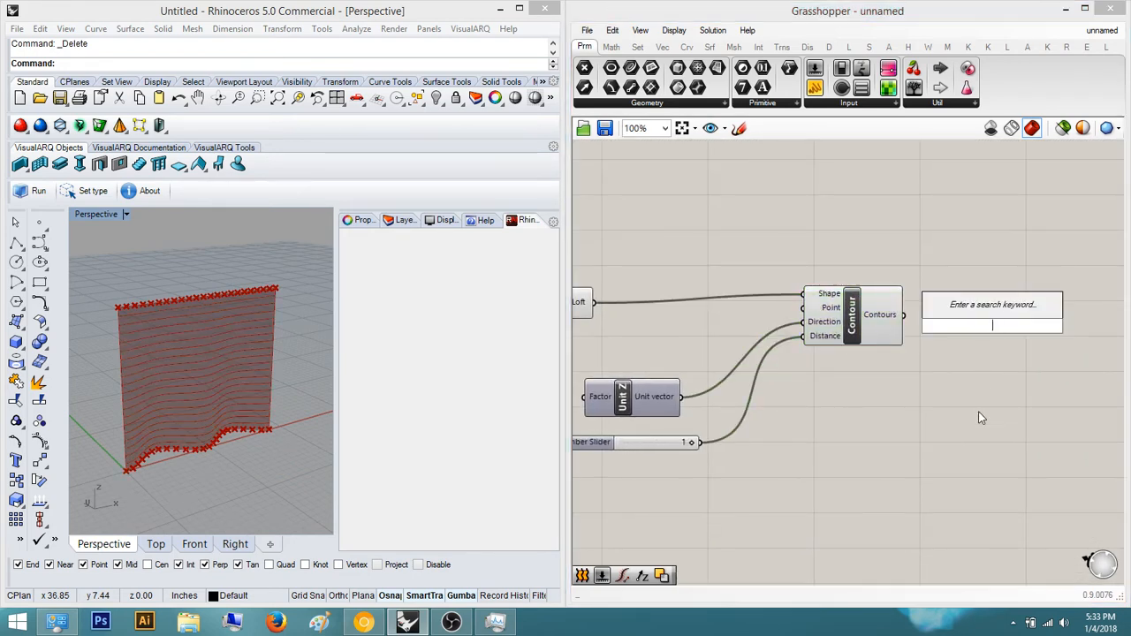
{"action": "left_click", "coordinate": [819, 339]}
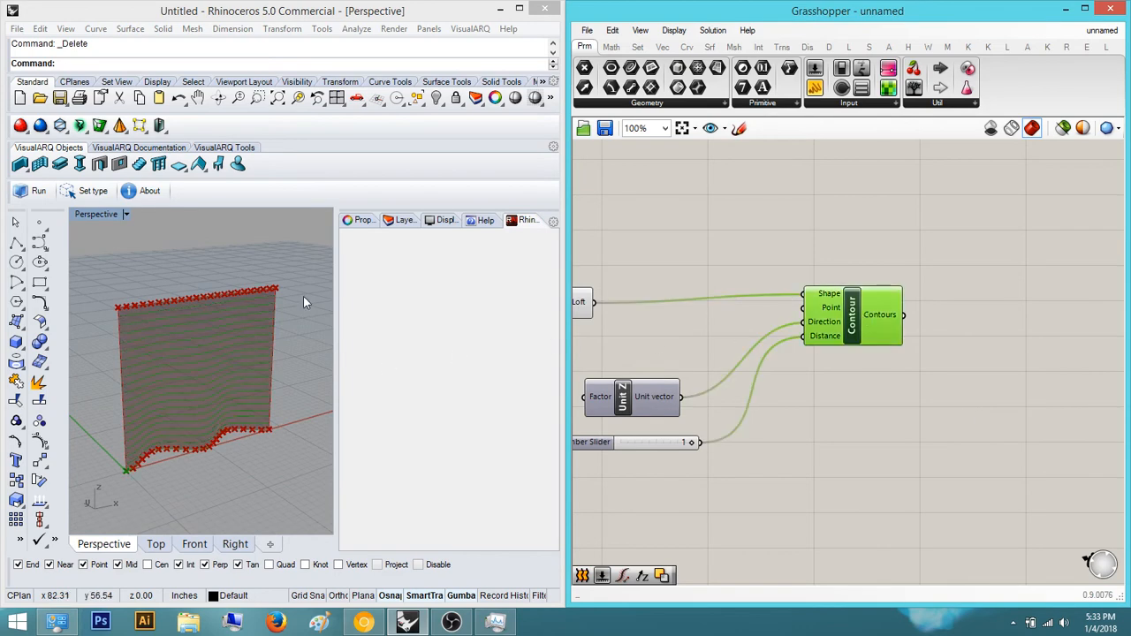
{"action": "right_click_drag", "start_coordinate": [303, 296], "coordinate": [166, 298]}
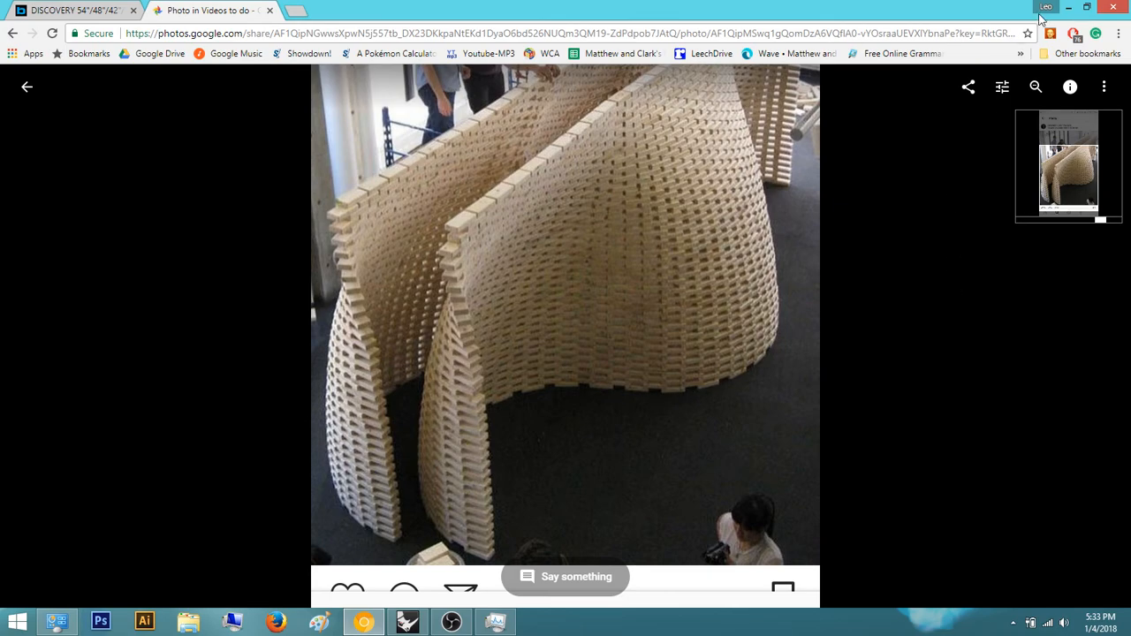
{"action": "left_click", "coordinate": [1067, 7]}
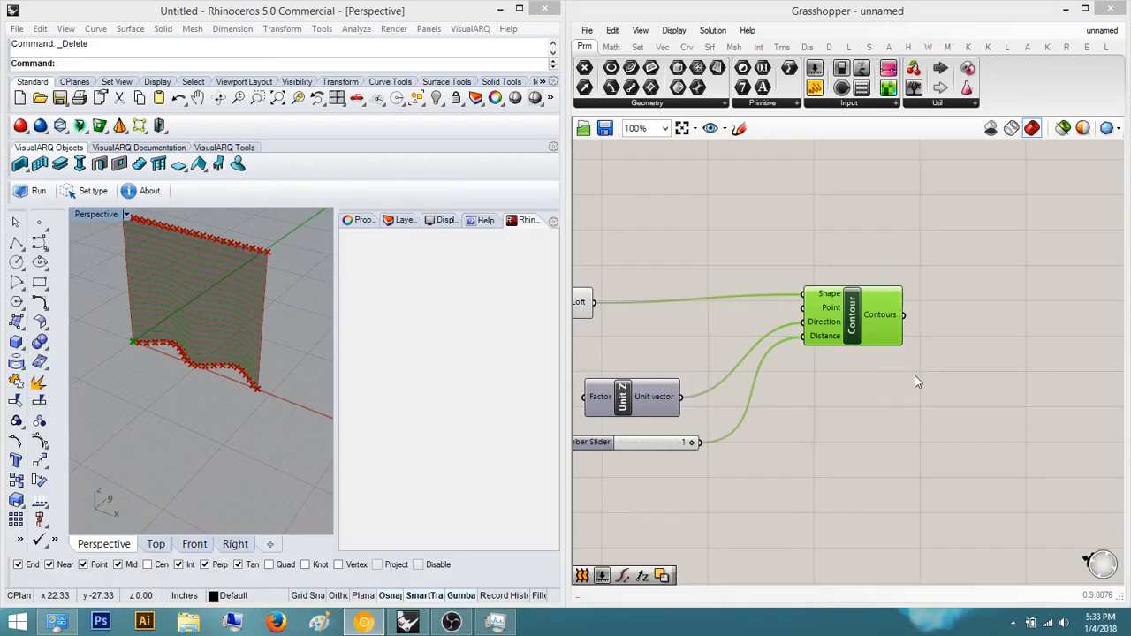
Add a Horizontal Frames component beside Contour and connect the Contours output to its Curve input.
{"action": "double_click", "coordinate": [979, 334]}
{"action": "type", "text": "horizon"}
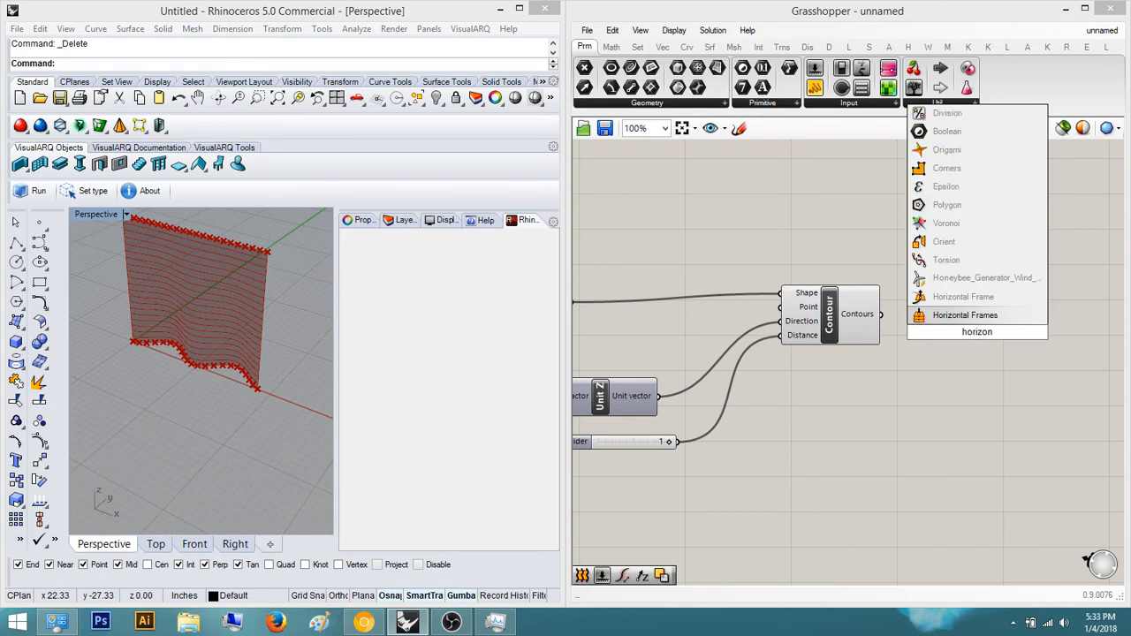
{"action": "key", "text": "Return"}
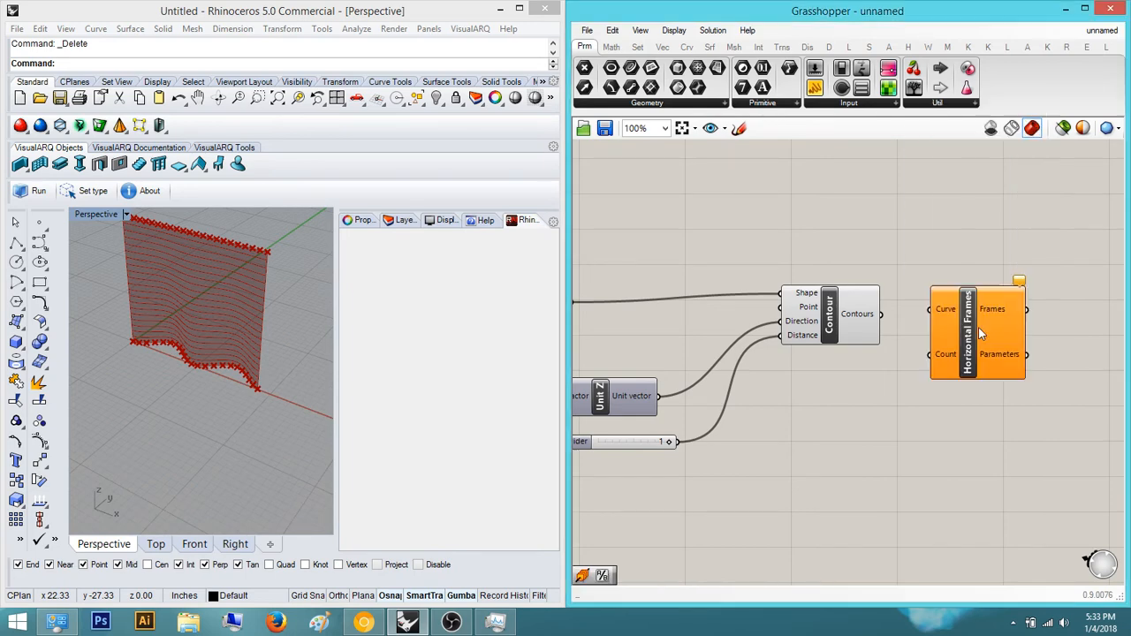
{"action": "right_click_drag", "start_coordinate": [978, 327], "coordinate": [839, 349]}
{"action": "left_click_drag", "start_coordinate": [839, 349], "coordinate": [842, 349]}
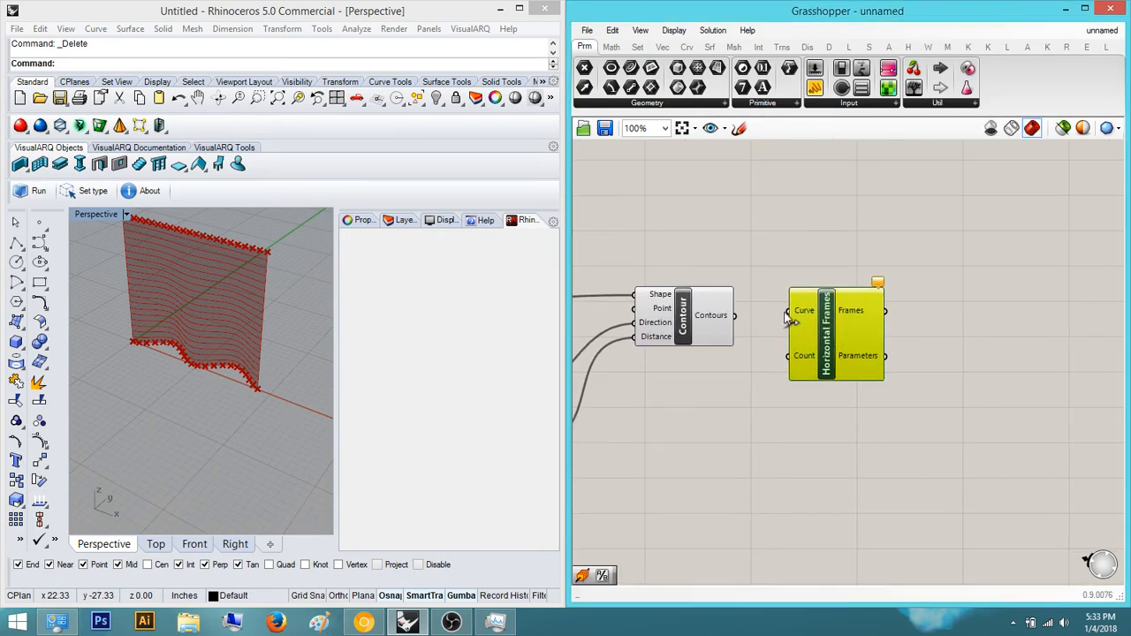
{"action": "left_click_drag", "start_coordinate": [787, 313], "coordinate": [729, 317]}
Inspect the horizontal frames along the contour curves up close and from several angles in the Perspective viewport.
{"action": "scroll", "coordinate": [218, 281], "scroll_direction": "up", "scroll_amount": 5}
{"action": "right_click_drag", "start_coordinate": [219, 281], "coordinate": [254, 368]}
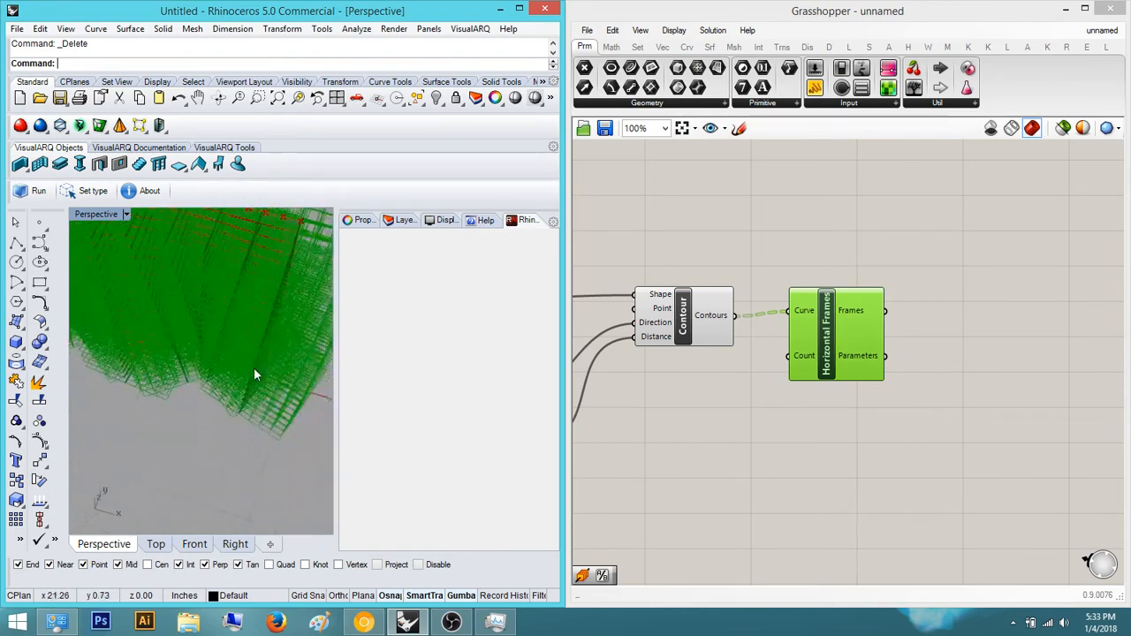
{"action": "scroll", "coordinate": [253, 369], "scroll_direction": "down", "scroll_amount": 5}
{"action": "right_click_drag", "start_coordinate": [202, 333], "coordinate": [208, 257]}
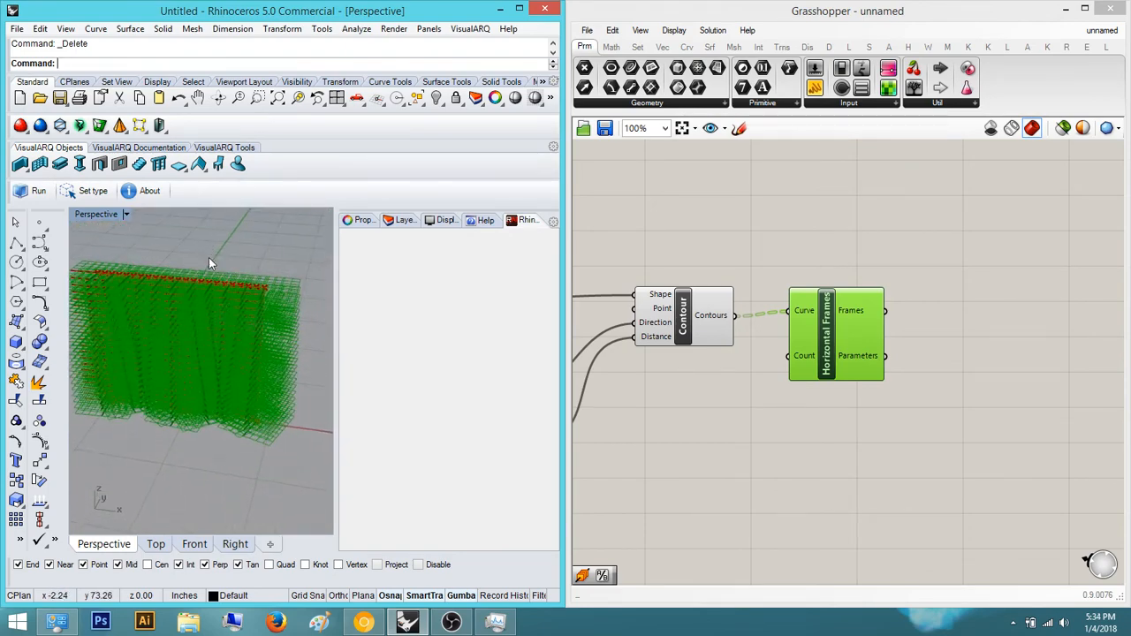
{"action": "scroll", "coordinate": [228, 313], "scroll_direction": "up", "scroll_amount": 5}
{"action": "right_click_drag", "start_coordinate": [235, 331], "coordinate": [349, 409]}
{"action": "scroll", "coordinate": [230, 385], "scroll_direction": "down", "scroll_amount": 4}
{"action": "scroll", "coordinate": [192, 419], "scroll_direction": "down", "scroll_amount": 5}
{"action": "scroll", "coordinate": [201, 381], "scroll_direction": "up", "scroll_amount": 6}
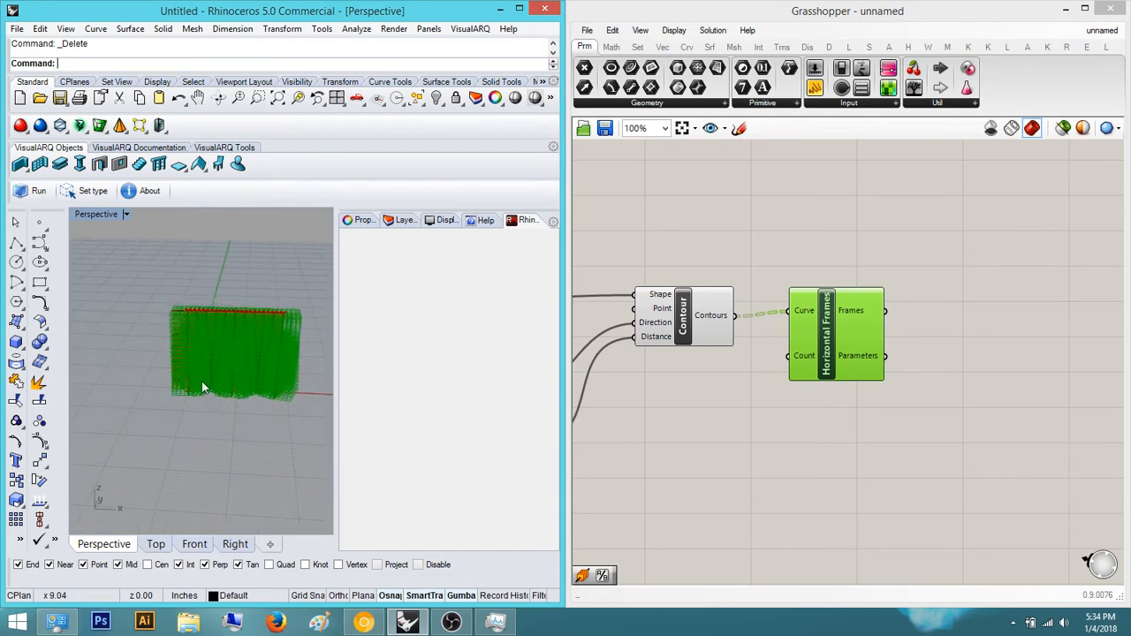
{"action": "right_click_drag", "start_coordinate": [199, 409], "coordinate": [162, 434]}
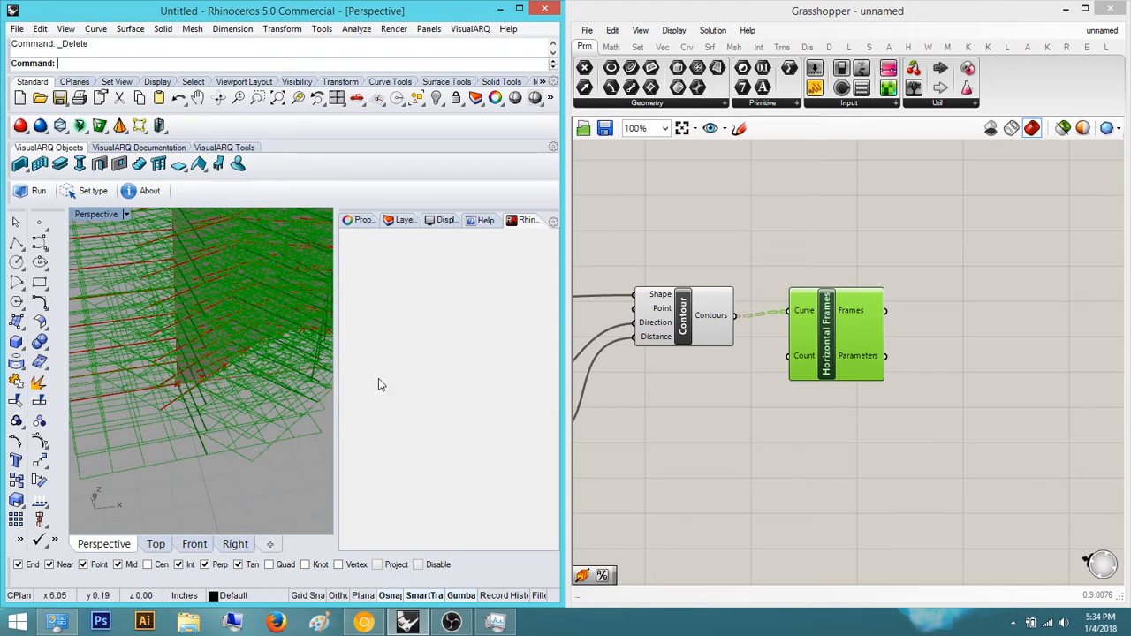
Move the Horizontal Frames component farther away from the Contour component.
{"action": "scroll", "coordinate": [861, 439], "scroll_direction": "down", "scroll_amount": 1}
{"action": "right_click_drag", "start_coordinate": [804, 431], "coordinate": [919, 424]}
{"action": "scroll", "coordinate": [920, 423], "scroll_direction": "down", "scroll_amount": 1}
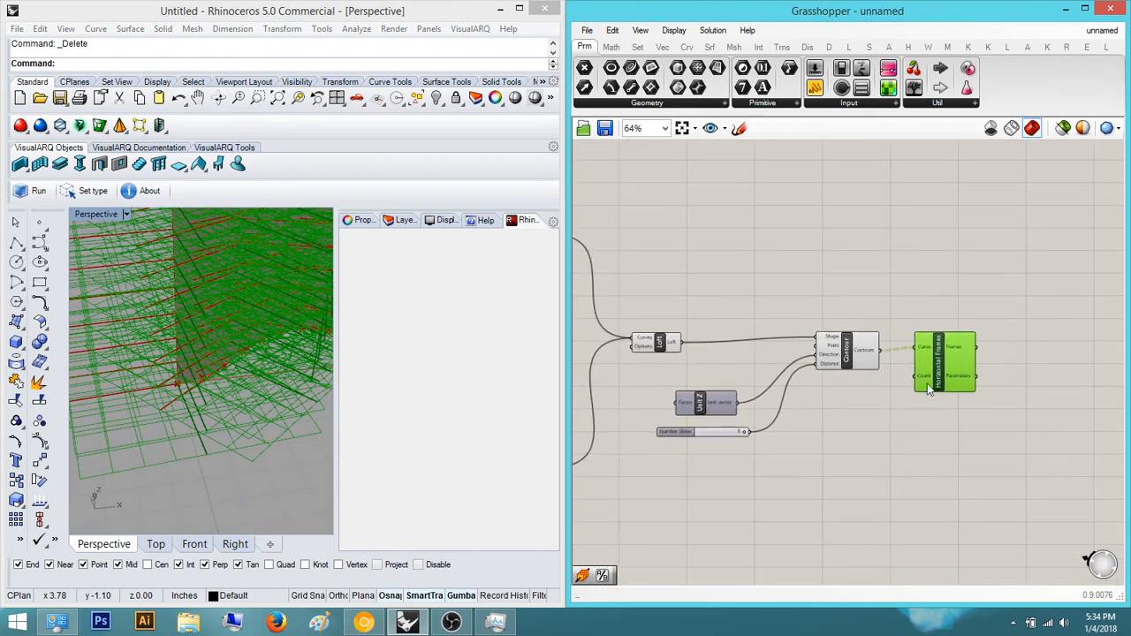
{"action": "scroll", "coordinate": [930, 390], "scroll_direction": "up", "scroll_amount": 1}
{"action": "left_click_drag", "start_coordinate": [930, 390], "coordinate": [976, 390]}
{"action": "left_click", "coordinate": [941, 426]}
{"action": "right_click_drag", "start_coordinate": [882, 459], "coordinate": [930, 460]}
{"action": "scroll", "coordinate": [866, 368], "scroll_direction": "up", "scroll_amount": 1}
{"action": "left_click", "coordinate": [866, 347]}
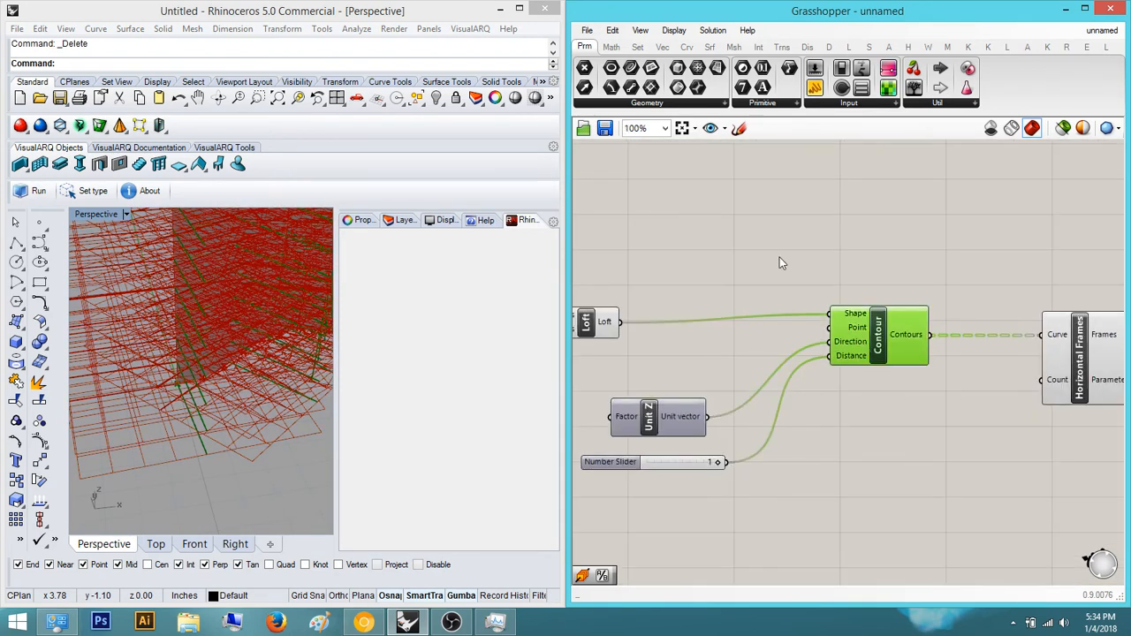
{"action": "left_click", "coordinate": [778, 259]}
Trace the definition back to the slider feeding Subtraction, and examine the Parameters output of Horizontal Frames.
{"action": "right_click_drag", "start_coordinate": [741, 296], "coordinate": [795, 317]}
{"action": "scroll", "coordinate": [788, 324], "scroll_direction": "down", "scroll_amount": 2}
{"action": "right_click_drag", "start_coordinate": [730, 373], "coordinate": [750, 447]}
{"action": "scroll", "coordinate": [750, 447], "scroll_direction": "down", "scroll_amount": 3}
{"action": "right_click_drag", "start_coordinate": [671, 438], "coordinate": [777, 405]}
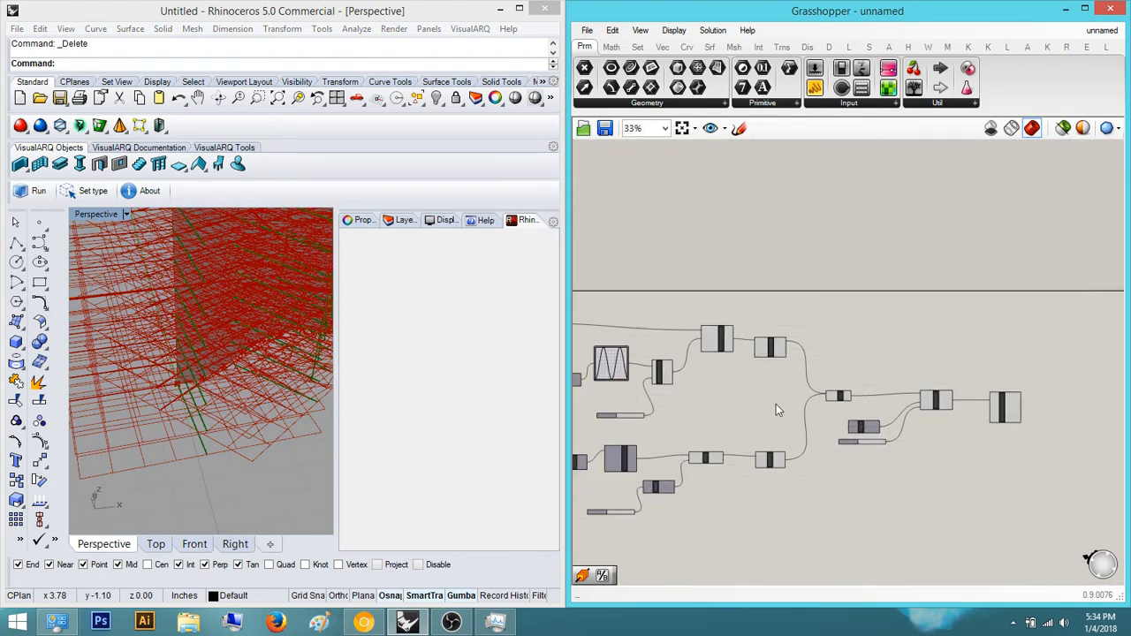
{"action": "right_click_drag", "start_coordinate": [664, 469], "coordinate": [721, 479]}
{"action": "scroll", "coordinate": [721, 479], "scroll_direction": "up", "scroll_amount": 1}
{"action": "right_click_drag", "start_coordinate": [611, 488], "coordinate": [750, 475]}
{"action": "scroll", "coordinate": [750, 472], "scroll_direction": "up", "scroll_amount": 1}
{"action": "right_click_drag", "start_coordinate": [654, 319], "coordinate": [742, 324]}
{"action": "scroll", "coordinate": [742, 324], "scroll_direction": "up", "scroll_amount": 4}
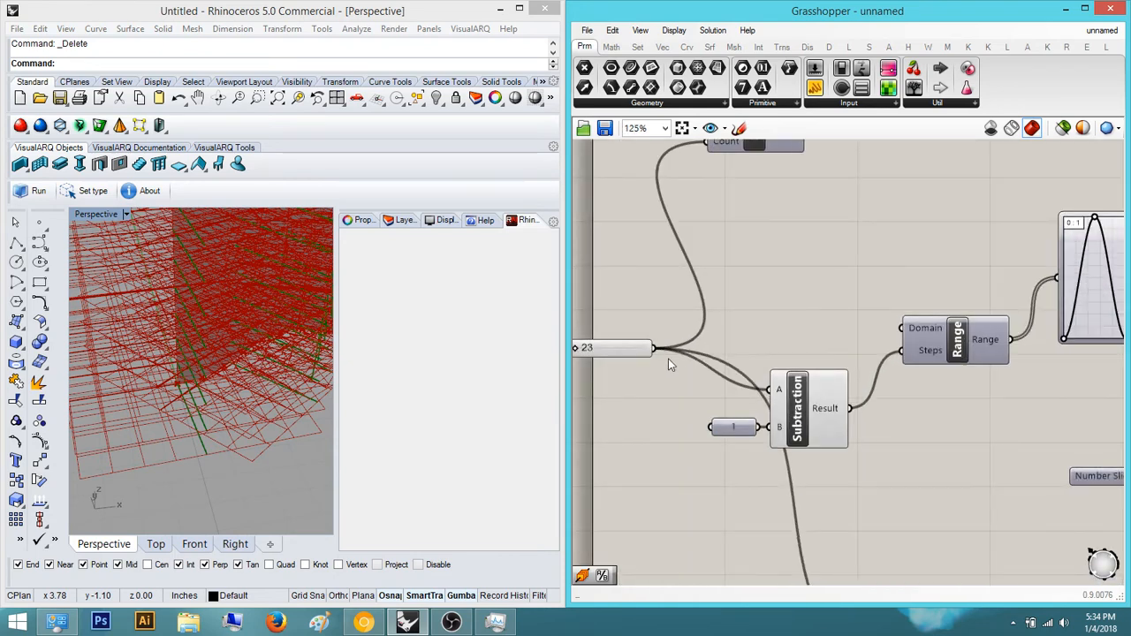
{"action": "right_click_drag", "start_coordinate": [672, 361], "coordinate": [750, 381]}
{"action": "scroll", "coordinate": [754, 381], "scroll_direction": "down", "scroll_amount": 10}
{"action": "right_click_drag", "start_coordinate": [854, 389], "coordinate": [801, 381]}
{"action": "scroll", "coordinate": [751, 378], "scroll_direction": "up", "scroll_amount": 10}
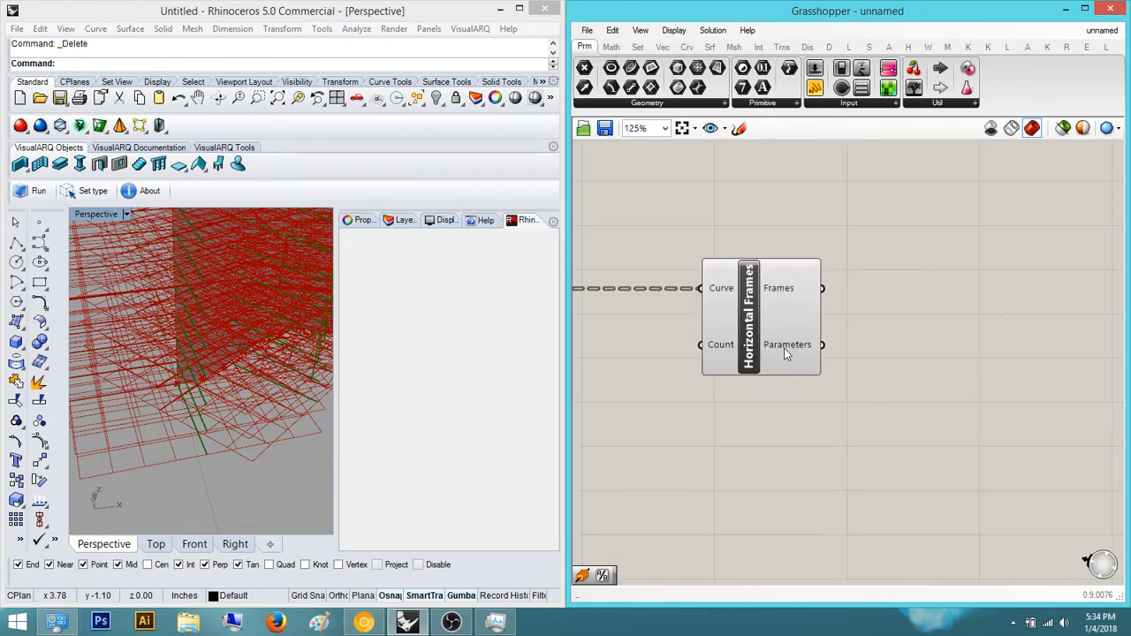
{"action": "left_click", "coordinate": [786, 328]}
{"action": "mouse_move", "coordinate": [786, 329]}
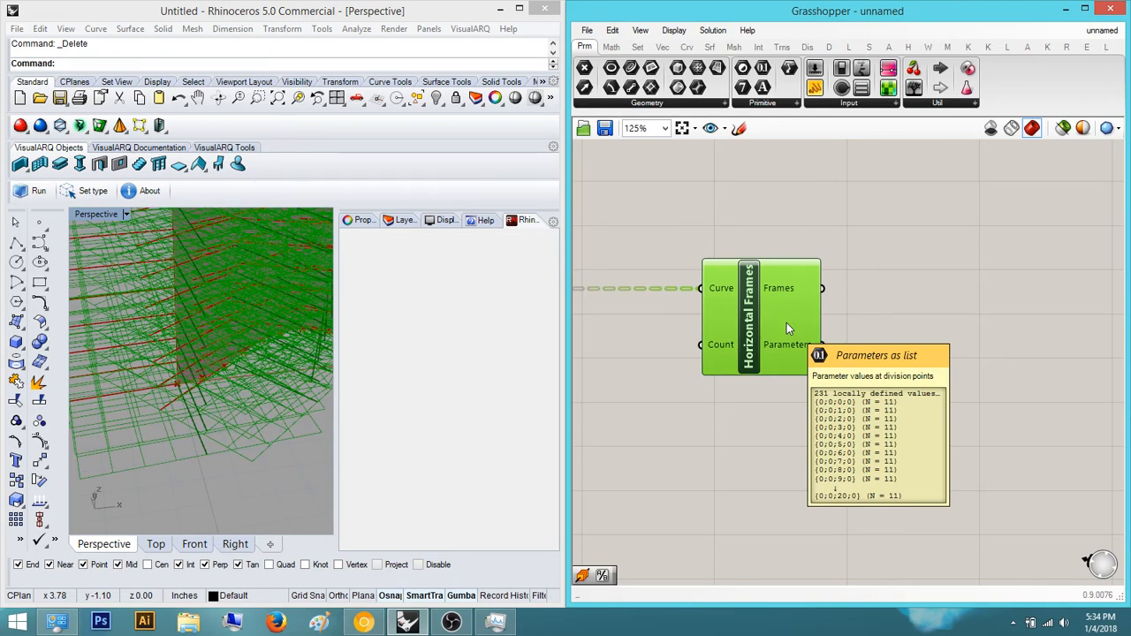
Connect the number slider feeding Subtraction and both Series components to the Count input of Horizontal Frames.
{"action": "scroll", "coordinate": [786, 322], "scroll_direction": "down", "scroll_amount": 10}
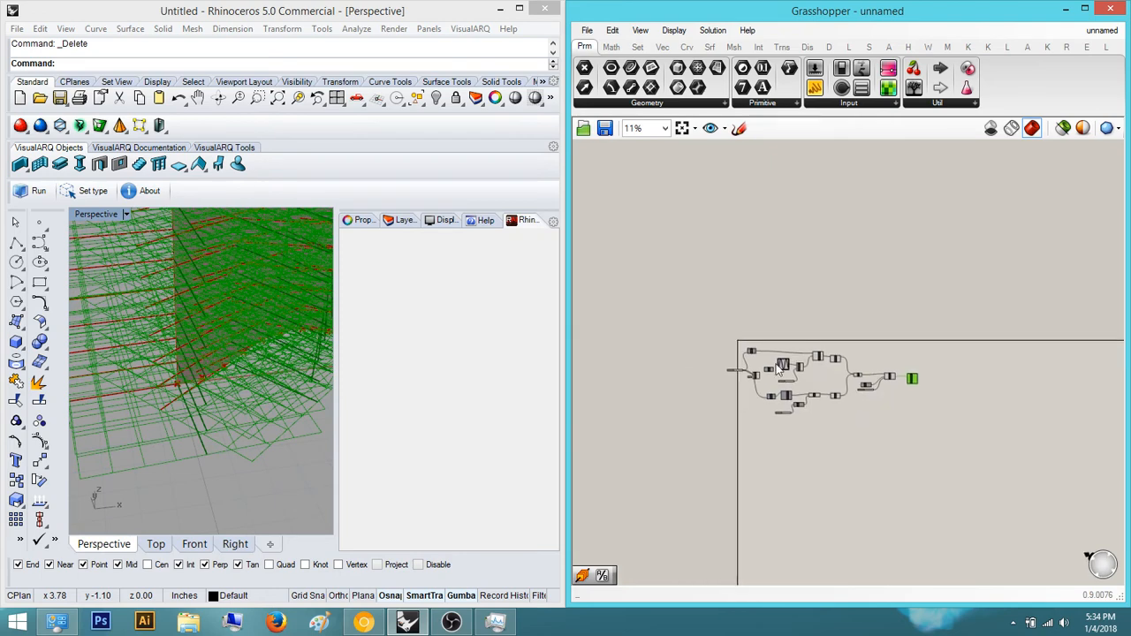
{"action": "scroll", "coordinate": [747, 375], "scroll_direction": "up", "scroll_amount": 6}
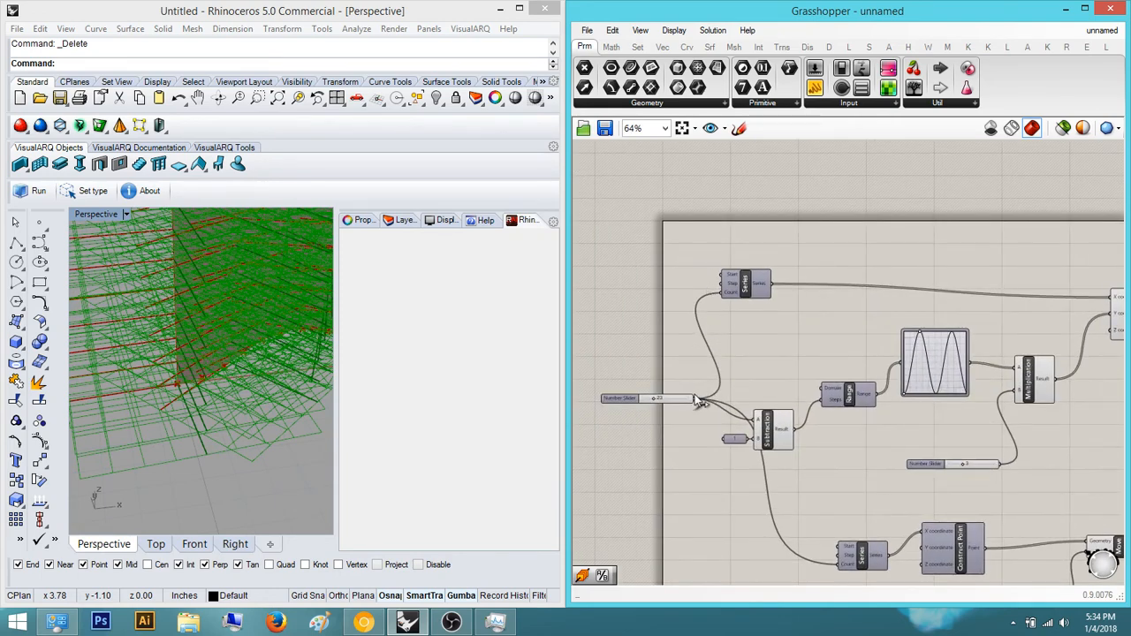
{"action": "left_click_drag", "start_coordinate": [696, 398], "coordinate": [879, 380]}
{"action": "scroll", "coordinate": [704, 413], "scroll_direction": "down", "scroll_amount": 6}
{"action": "scroll", "coordinate": [985, 446], "scroll_direction": "up", "scroll_amount": 4}
{"action": "scroll", "coordinate": [992, 453], "scroll_direction": "up", "scroll_amount": 2}
{"action": "scroll", "coordinate": [904, 434], "scroll_direction": "up", "scroll_amount": 2}
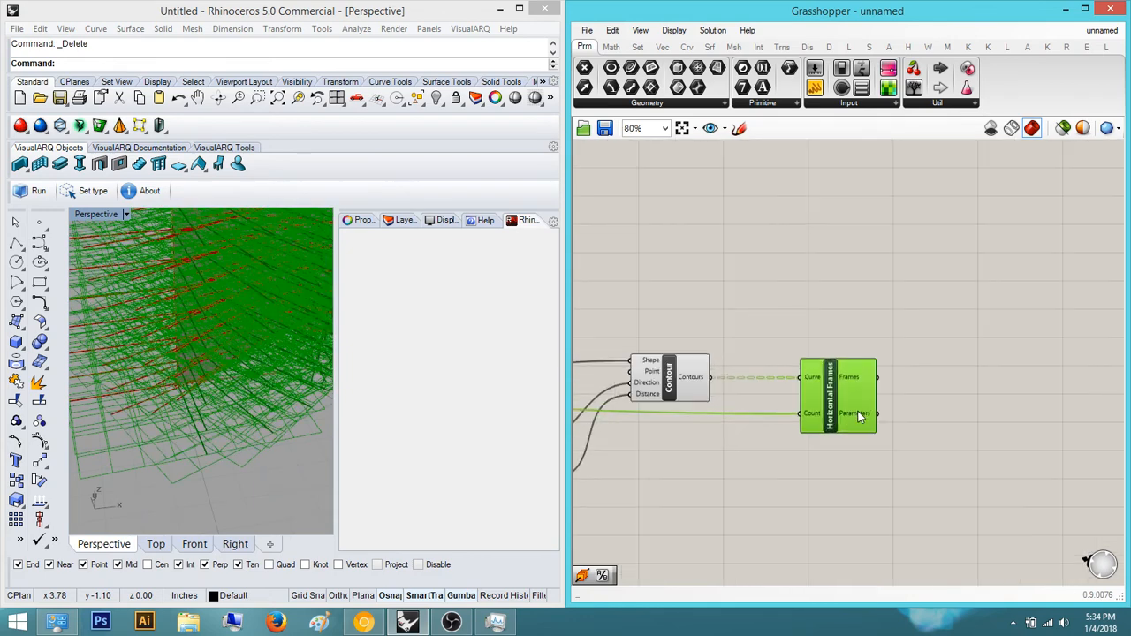
Turn off the preview of the Horizontal Frames component and view the whole contoured wall in Perspective.
{"action": "left_click", "coordinate": [944, 384]}
{"action": "right_click_drag", "start_coordinate": [945, 384], "coordinate": [890, 428]}
{"action": "left_click", "coordinate": [808, 417]}
{"action": "left_click", "coordinate": [913, 411]}
{"action": "double_click", "coordinate": [891, 428]}
{"action": "left_click", "coordinate": [770, 426]}
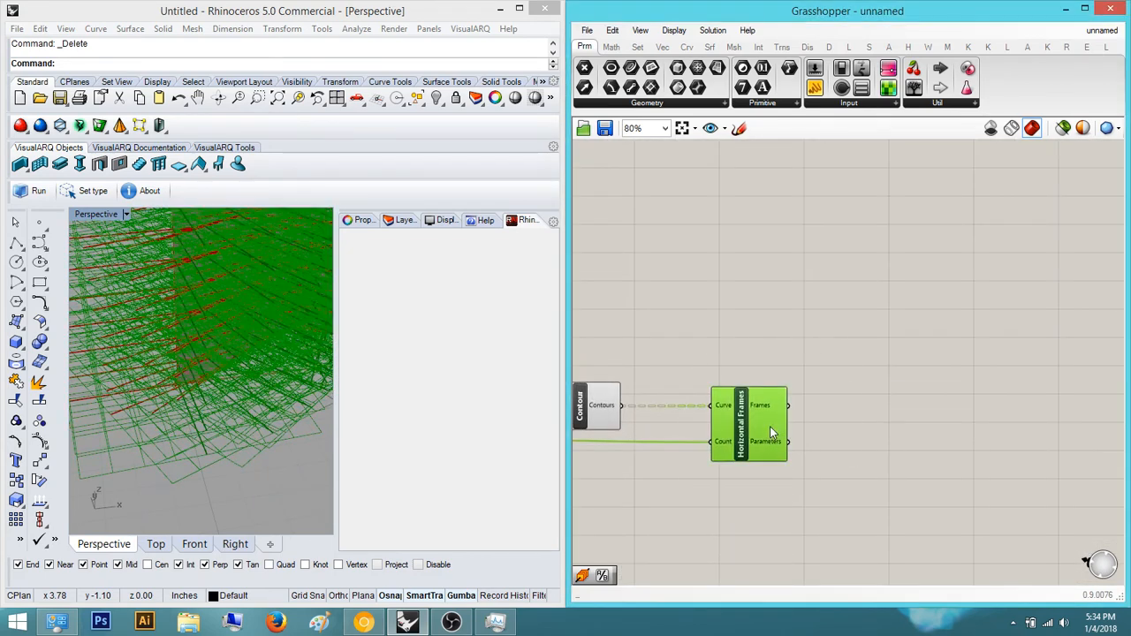
{"action": "middle_click", "coordinate": [769, 425]}
{"action": "left_click", "coordinate": [798, 400]}
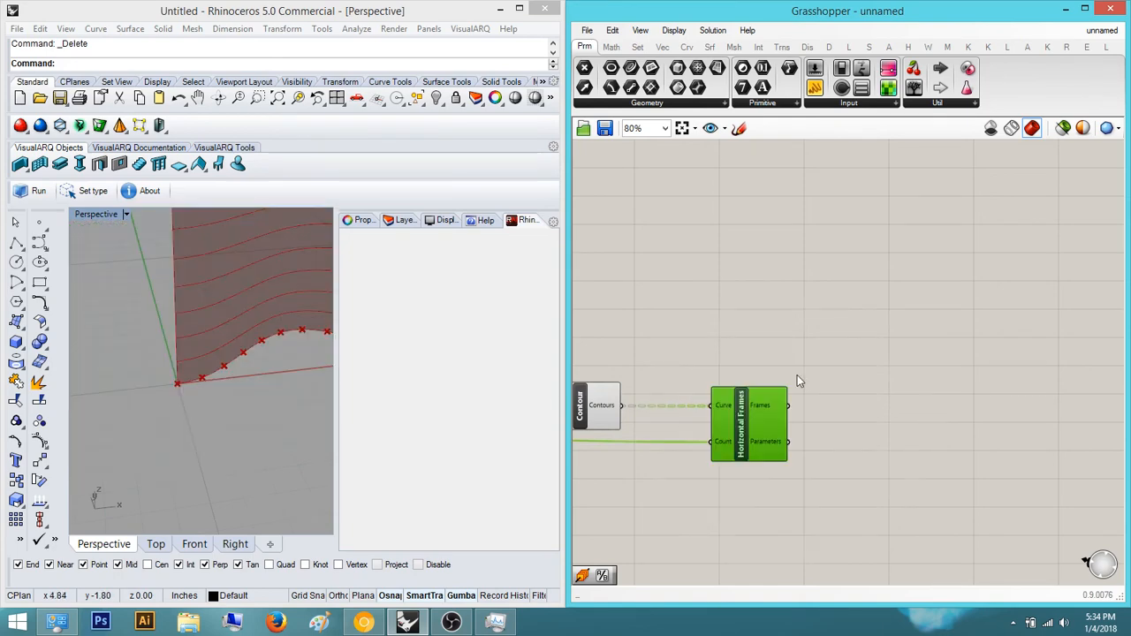
{"action": "left_click", "coordinate": [270, 336]}
{"action": "scroll", "coordinate": [271, 336], "scroll_direction": "down", "scroll_amount": 8}
{"action": "right_click_drag", "start_coordinate": [271, 336], "coordinate": [219, 334]}
{"action": "scroll", "coordinate": [218, 334], "scroll_direction": "down", "scroll_amount": 3}
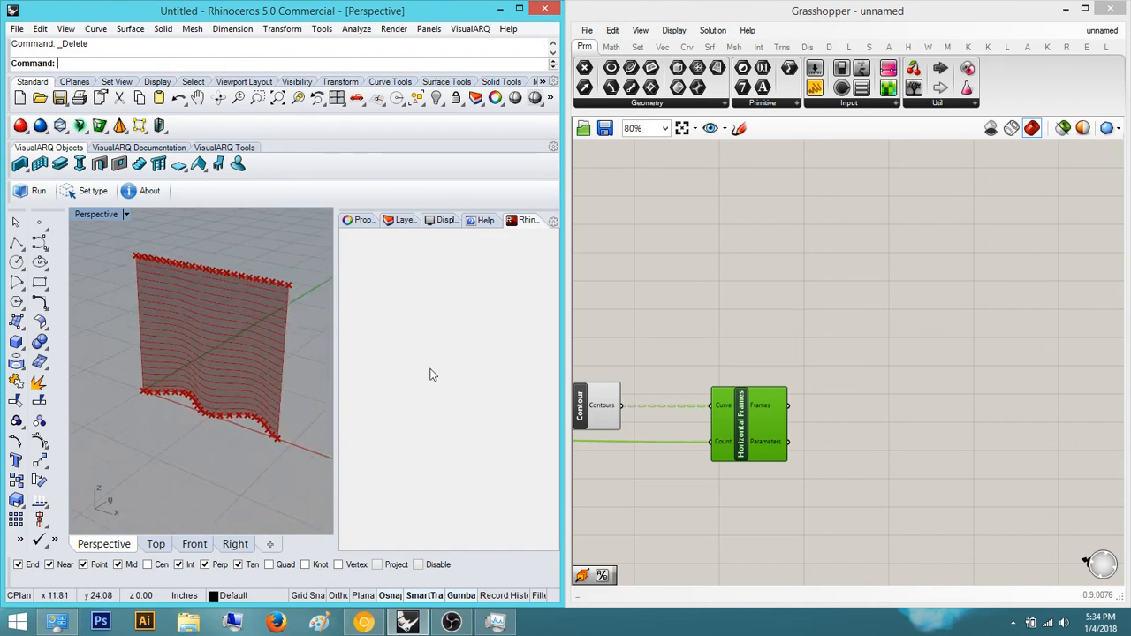
Add a Center Box component to the canvas beyond Horizontal Frames.
{"action": "left_click", "coordinate": [984, 459]}
{"action": "double_click", "coordinate": [982, 452]}
{"action": "type", "text": "ca"}
{"action": "key", "text": "BackSpace"}
{"action": "key", "text": "BackSpace"}
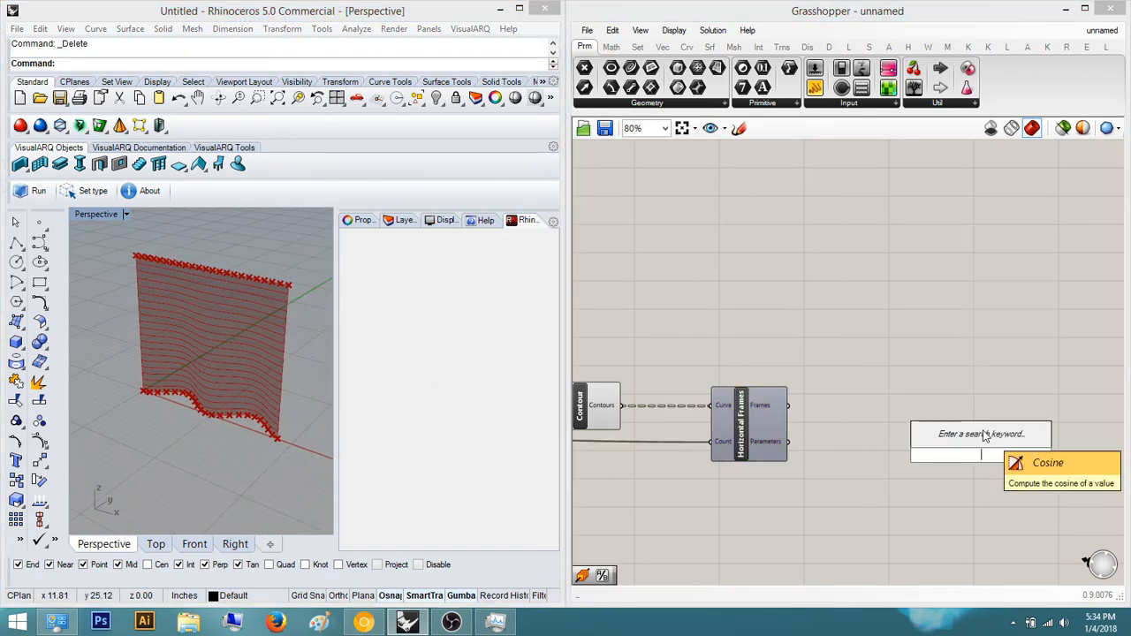
{"action": "type", "text": "ce"}
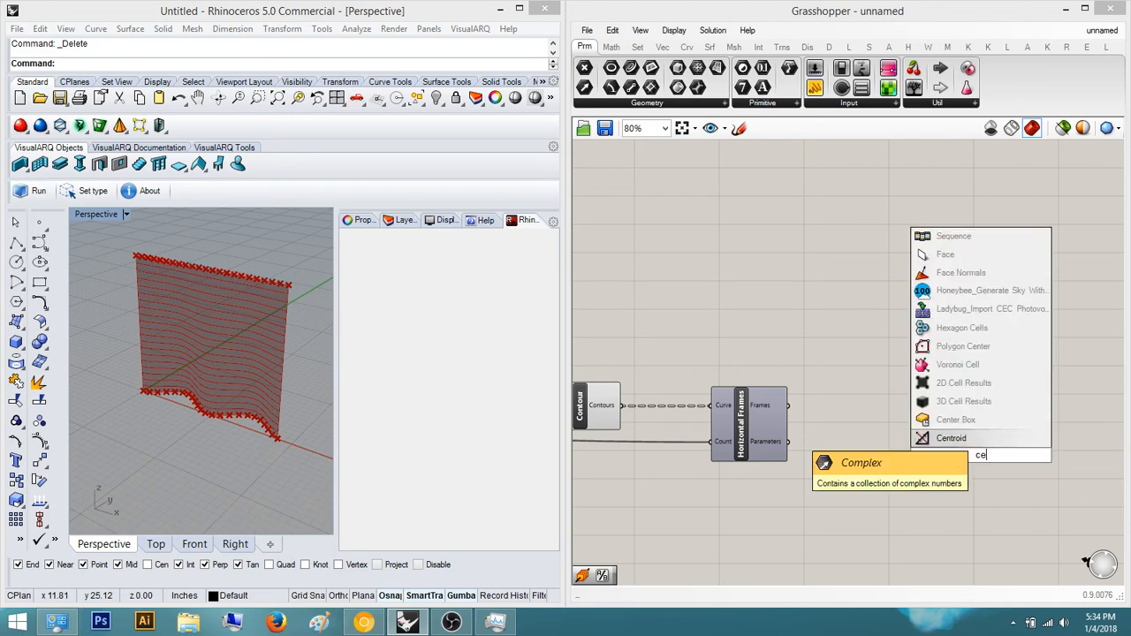
{"action": "type", "text": "nter box"}
{"action": "key", "text": "Return"}
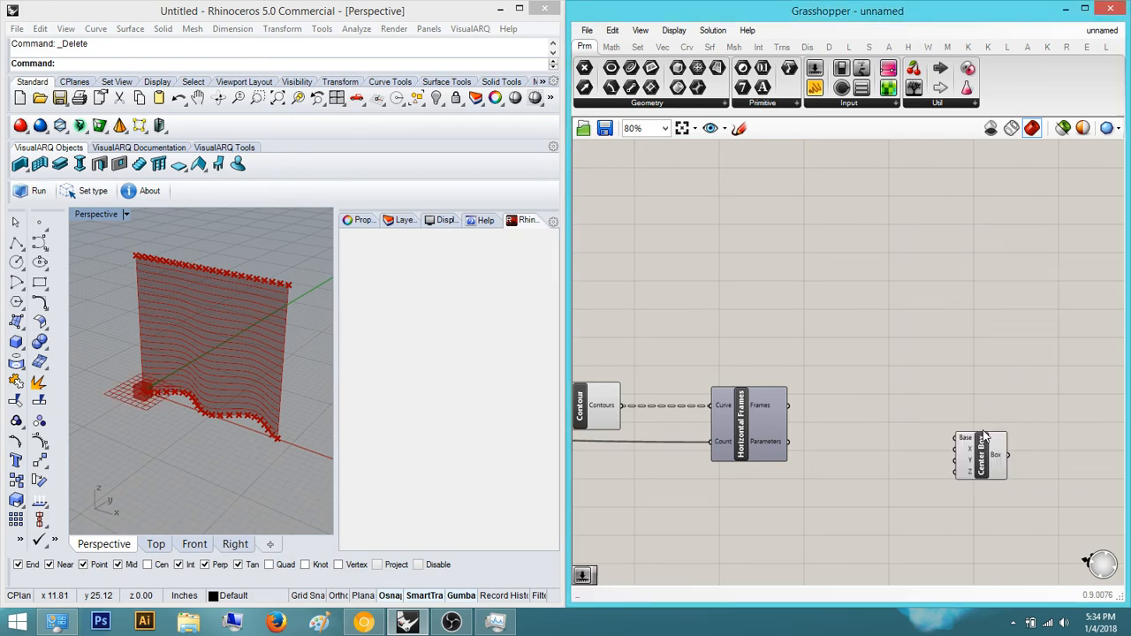
Connect the Frames output of Horizontal Frames to the Base input of Center Box, and move Center Box farther away.
{"action": "left_click_drag", "start_coordinate": [986, 436], "coordinate": [901, 436]}
{"action": "scroll", "coordinate": [910, 432], "scroll_direction": "up", "scroll_amount": 3}
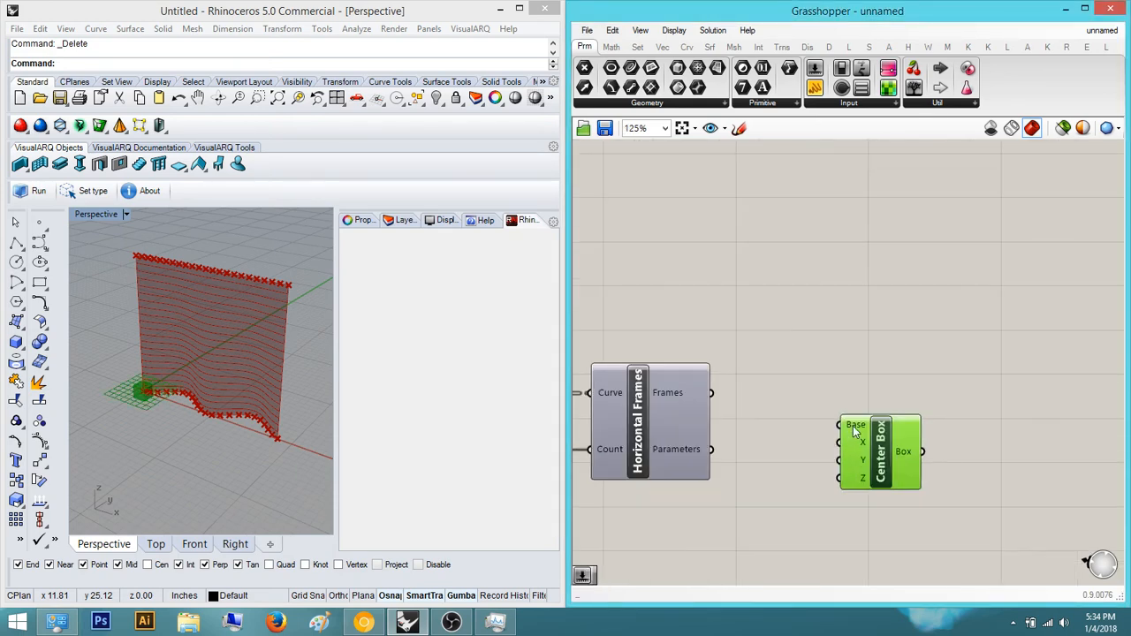
{"action": "mouse_move", "coordinate": [831, 419]}
{"action": "left_mouse_down"}
{"action": "mouse_move", "coordinate": [689, 390]}
{"action": "mouse_move", "coordinate": [842, 425]}
{"action": "left_mouse_up"}
{"action": "right_click_drag", "start_coordinate": [867, 456], "coordinate": [806, 452]}
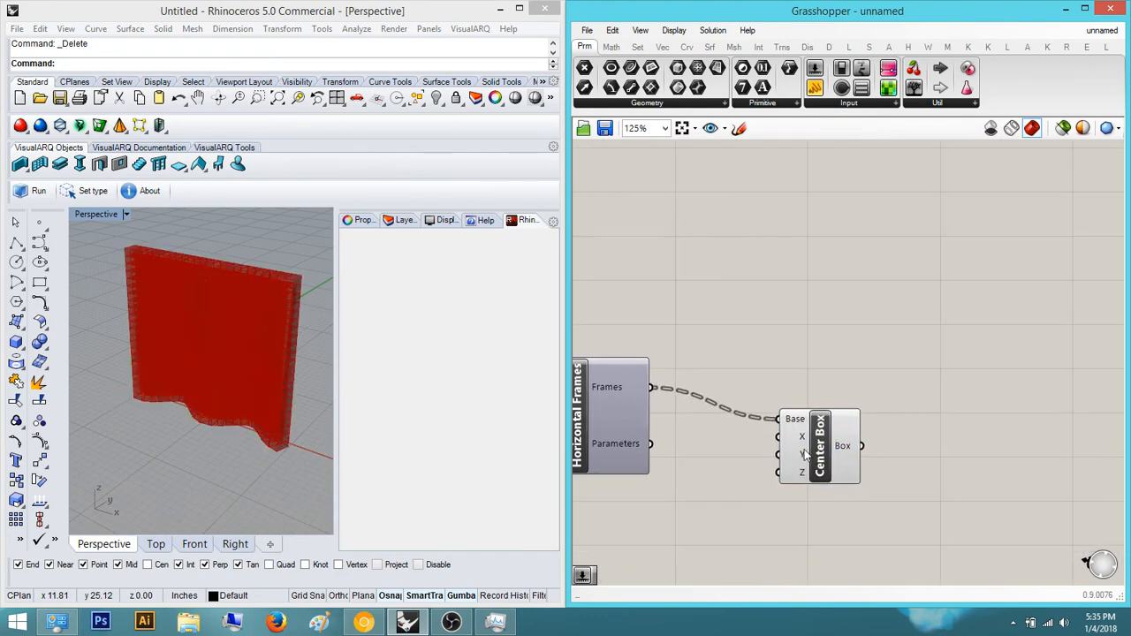
{"action": "left_click_drag", "start_coordinate": [806, 451], "coordinate": [937, 451]}
Examine the box preview over the whole wall in Perspective from several angles.
{"action": "right_click_drag", "start_coordinate": [227, 342], "coordinate": [217, 264]}
{"action": "scroll", "coordinate": [216, 263], "scroll_direction": "up", "scroll_amount": 1}
{"action": "scroll", "coordinate": [151, 263], "scroll_direction": "down", "scroll_amount": 2}
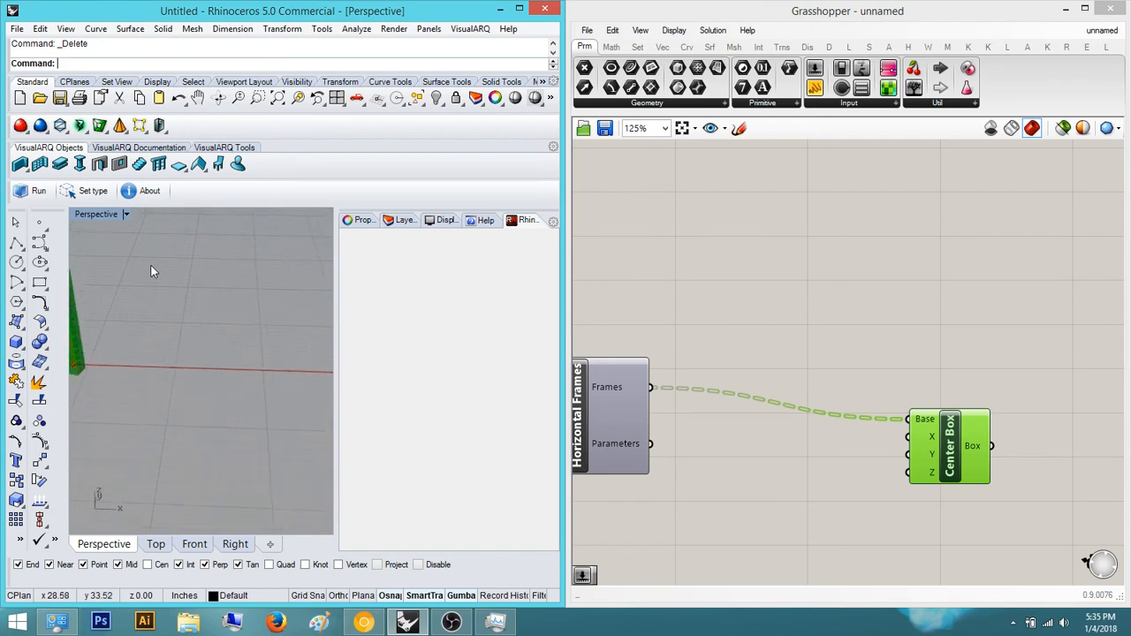
{"action": "right_click_drag", "start_coordinate": [184, 355], "coordinate": [237, 353], "text": "shift"}
{"action": "scroll", "coordinate": [99, 294], "scroll_direction": "up", "scroll_amount": 3}
{"action": "scroll", "coordinate": [98, 294], "scroll_direction": "up", "scroll_amount": 1}
{"action": "right_click_drag", "start_coordinate": [72, 323], "coordinate": [77, 324], "text": "shift"}
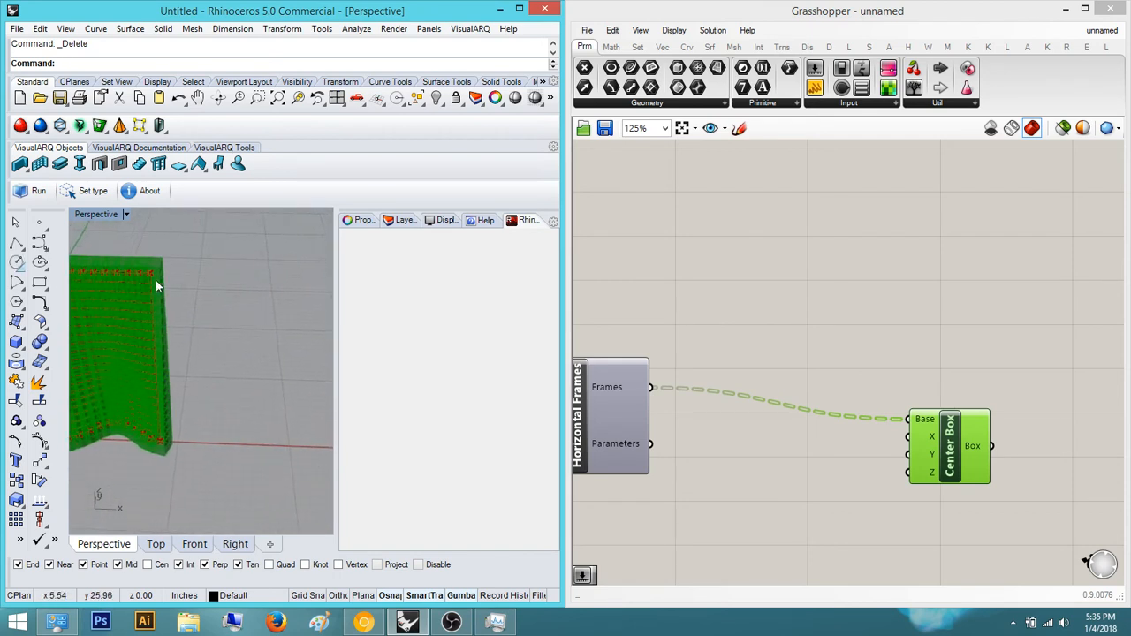
{"action": "right_click_drag", "start_coordinate": [200, 285], "coordinate": [225, 288], "text": "shift"}
{"action": "scroll", "coordinate": [221, 347], "scroll_direction": "down", "scroll_amount": 5}
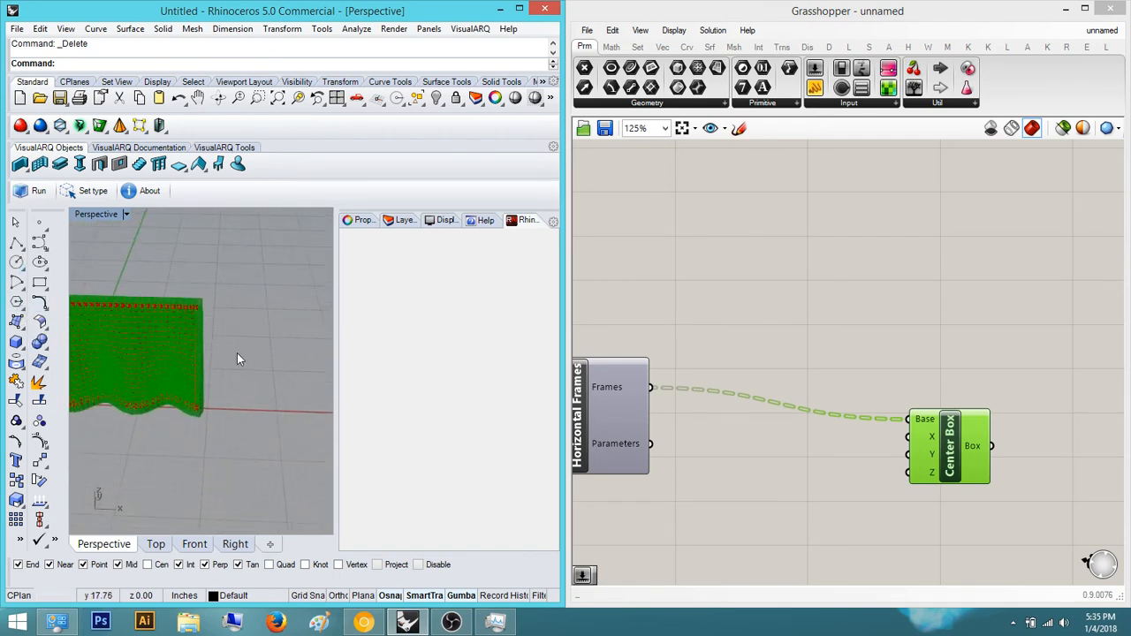
{"action": "right_click_drag", "start_coordinate": [215, 365], "coordinate": [265, 364], "text": "shift"}
{"action": "scroll", "coordinate": [265, 367], "scroll_direction": "up", "scroll_amount": 3}
{"action": "right_click_drag", "start_coordinate": [164, 415], "coordinate": [274, 342]}
{"action": "right_click_drag", "start_coordinate": [109, 274], "coordinate": [153, 316]}
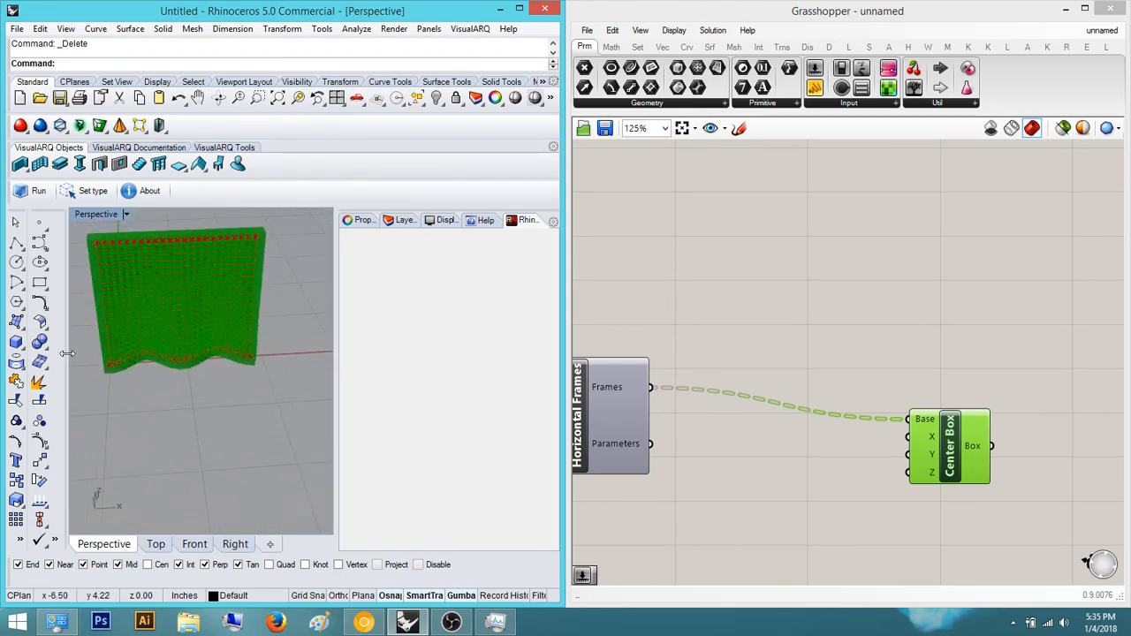
Place a point near the foot of the wall, zoom to it, and inspect the Center Box blocks at the wall's upper corner.
{"action": "left_click", "coordinate": [39, 222]}
{"action": "left_click", "coordinate": [218, 364]}
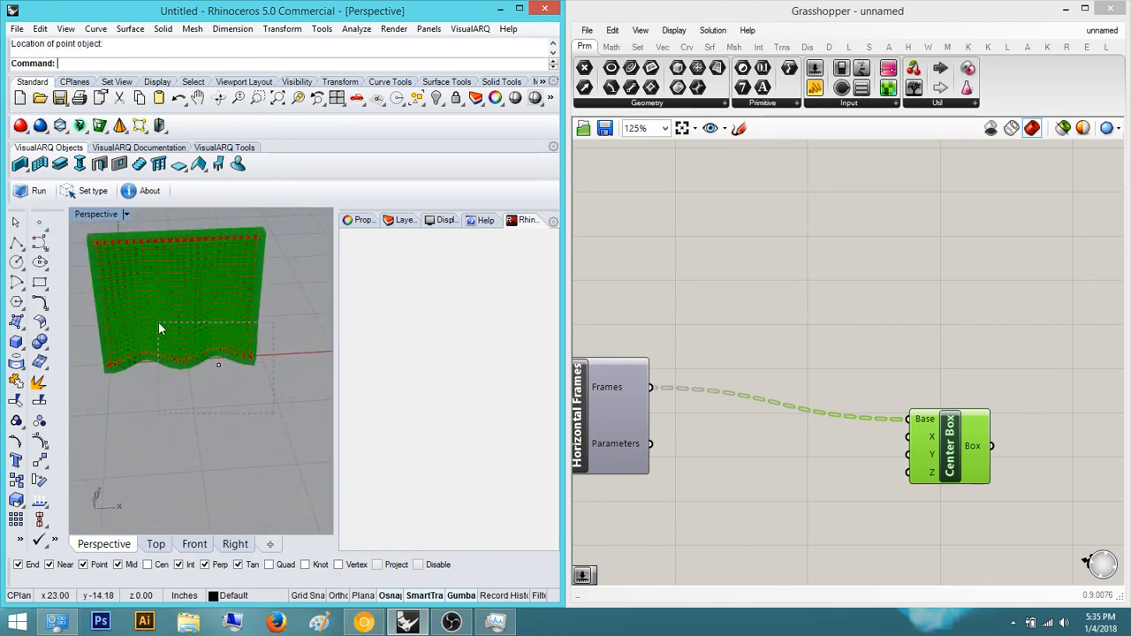
{"action": "left_click_drag", "start_coordinate": [159, 325], "coordinate": [158, 323]}
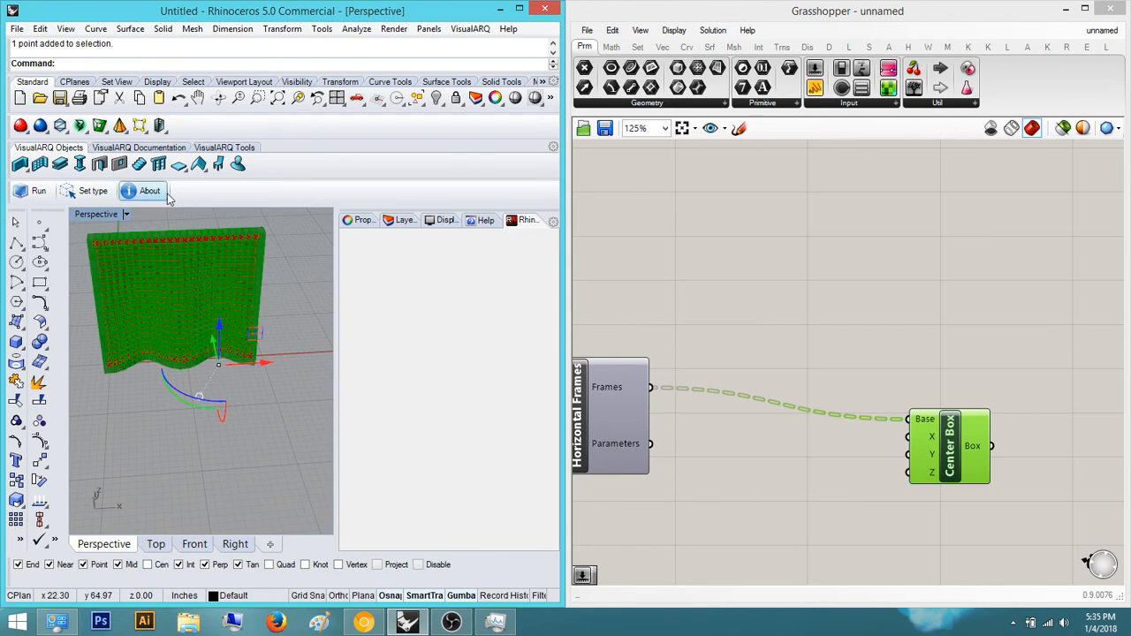
{"action": "left_click", "coordinate": [299, 103]}
{"action": "scroll", "coordinate": [238, 318], "scroll_direction": "down", "scroll_amount": 5}
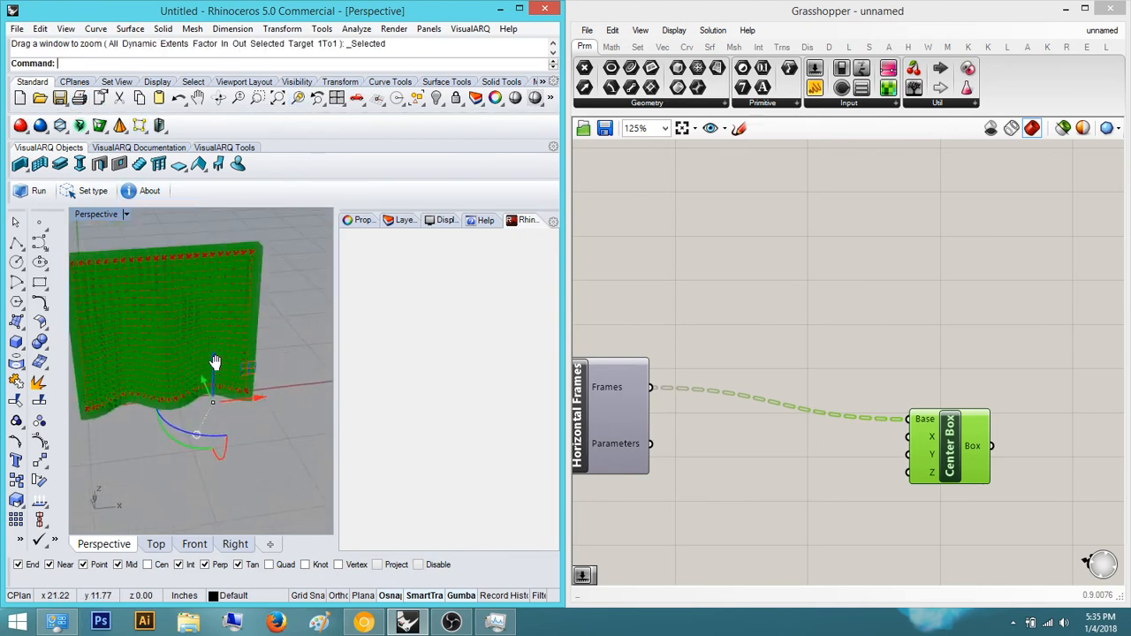
{"action": "right_click_drag", "start_coordinate": [215, 362], "coordinate": [205, 382], "text": "shift"}
{"action": "scroll", "coordinate": [216, 292], "scroll_direction": "up", "scroll_amount": 7}
{"action": "mouse_move", "coordinate": [271, 229]}
{"action": "right_mouse_down"}
{"action": "mouse_move", "coordinate": [232, 278]}
{"action": "mouse_move", "coordinate": [268, 250]}
{"action": "right_mouse_up"}
{"action": "scroll", "coordinate": [230, 281], "scroll_direction": "up", "scroll_amount": 3}
{"action": "left_click", "coordinate": [982, 360]}
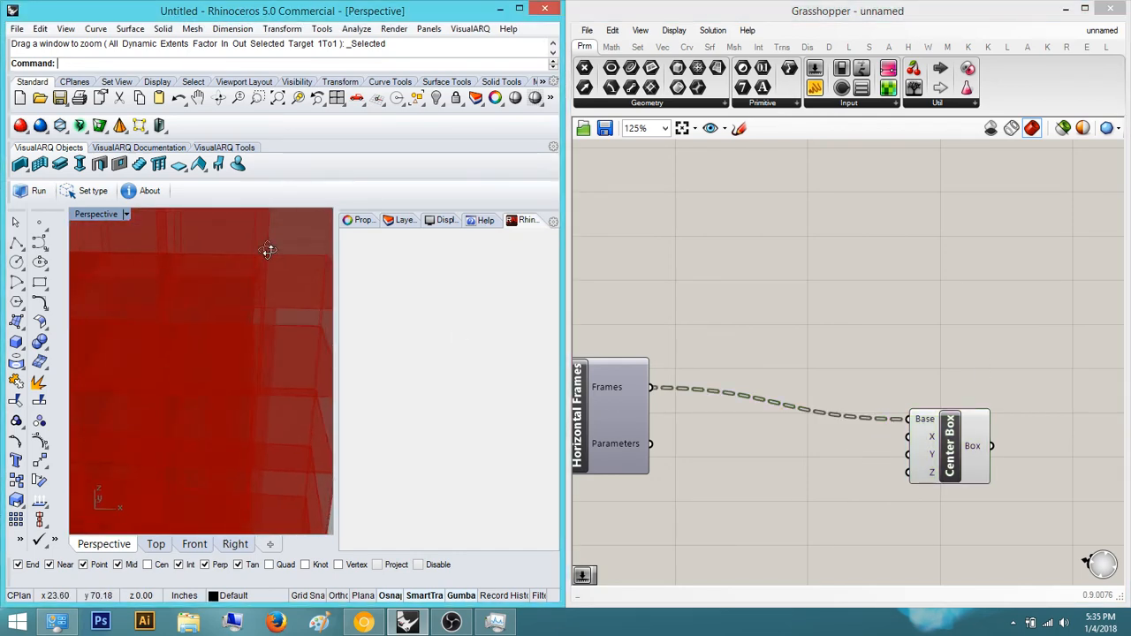
{"action": "scroll", "coordinate": [256, 258], "scroll_direction": "down", "scroll_amount": 4}
{"action": "left_click", "coordinate": [963, 445]}
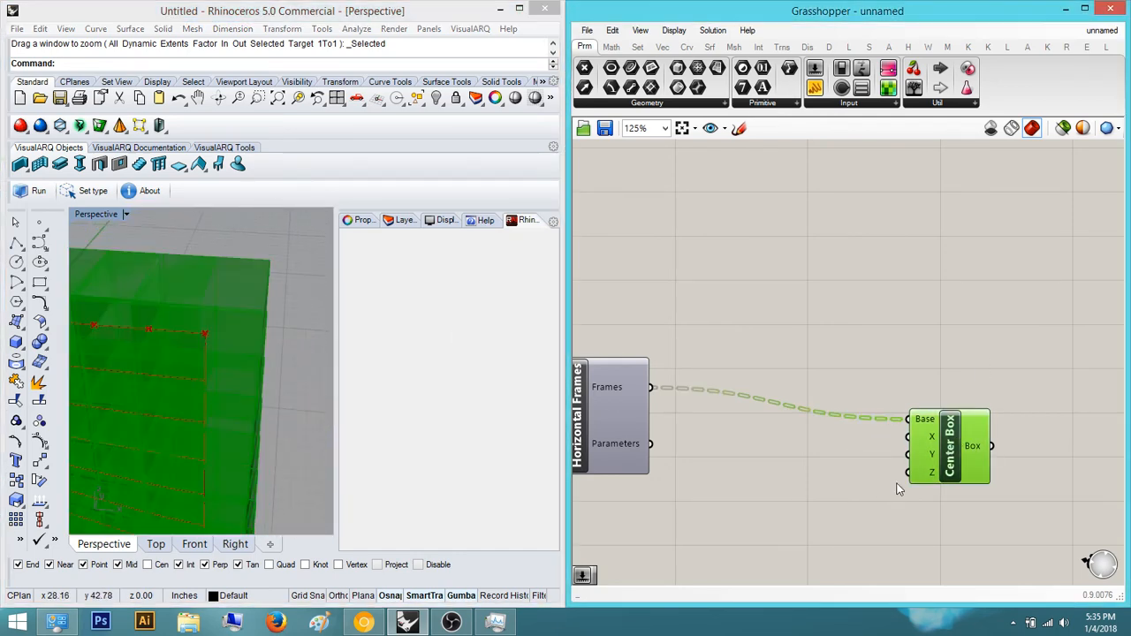
Add a number slider with the value 0.125 and place it between Horizontal Frames and Center Box.
{"action": "right_click_drag", "start_coordinate": [896, 487], "coordinate": [913, 464]}
{"action": "double_click", "coordinate": [857, 509]}
{"action": "type", "text": "0"}
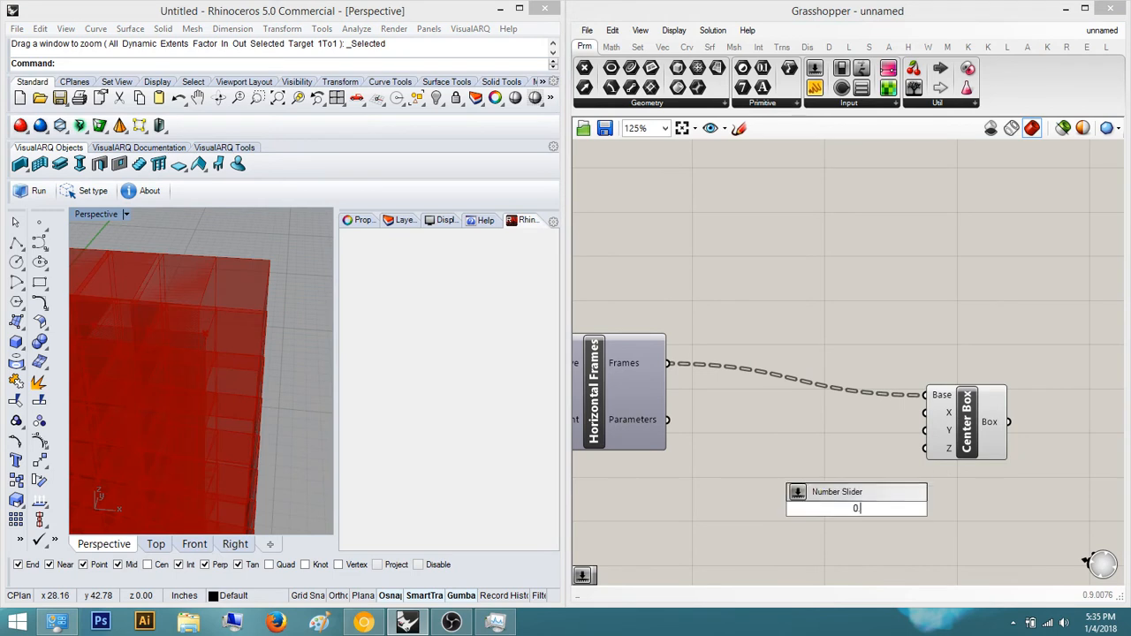
{"action": "type", "text": ".125"}
{"action": "key", "text": "Return"}
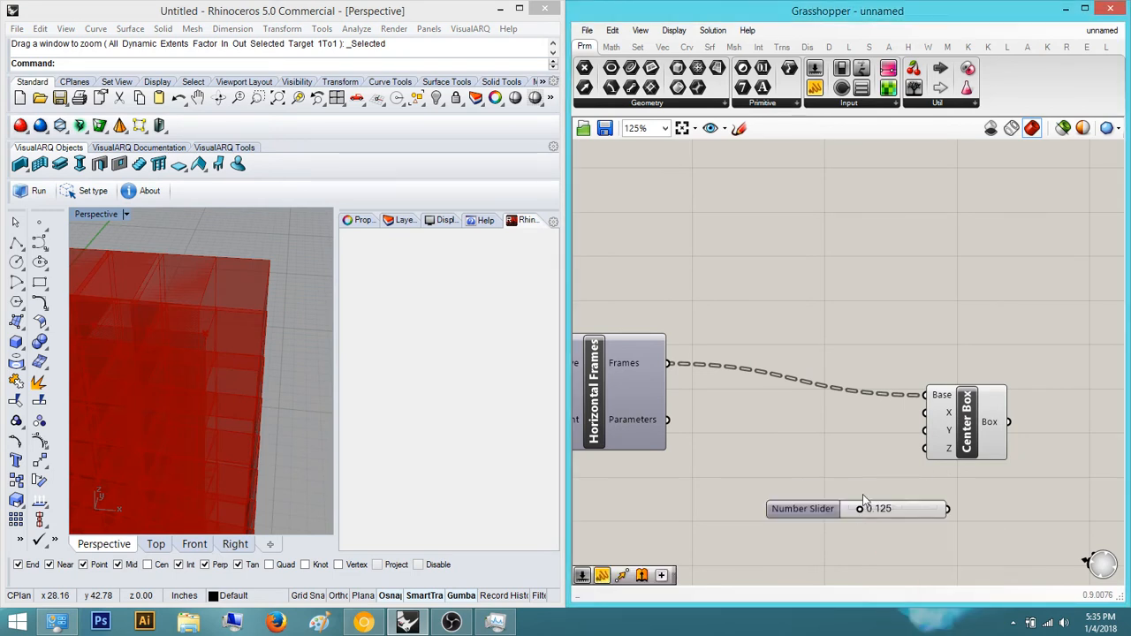
{"action": "left_click_drag", "start_coordinate": [862, 499], "coordinate": [751, 510]}
{"action": "scroll", "coordinate": [856, 522], "scroll_direction": "up", "scroll_amount": 1}
Make two copies of the 0.125 slider and space the three sliders apart vertically.
{"action": "key", "text": "ctrl+c"}
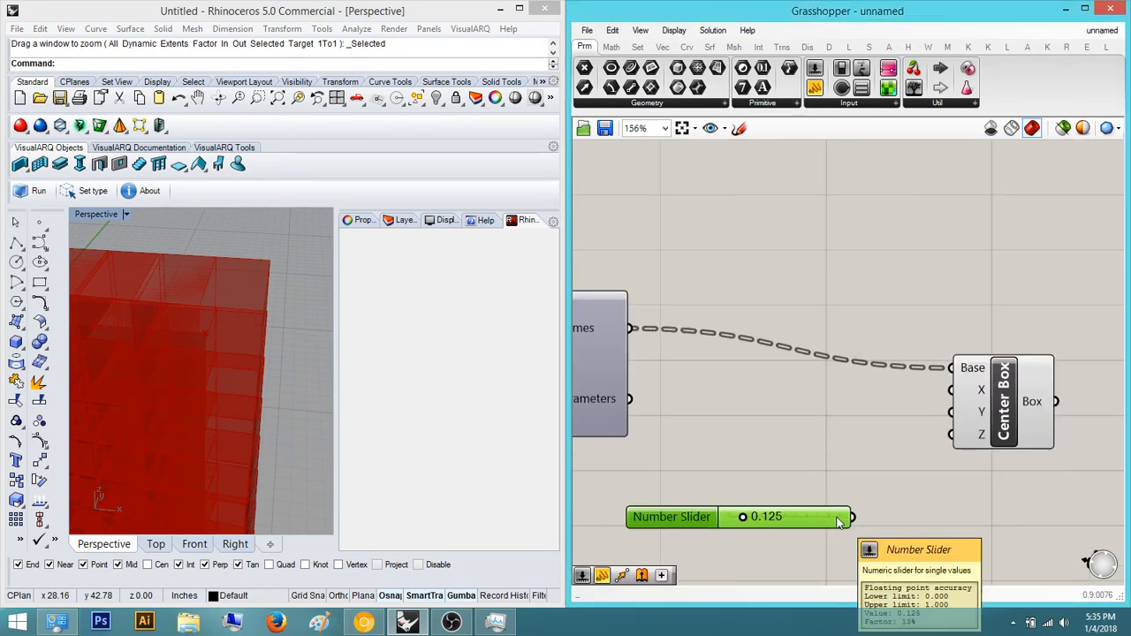
{"action": "key", "text": "ctrl+v"}
{"action": "key", "text": "ctrl+v"}
{"action": "key", "text": "ctrl+v"}
{"action": "right_click_drag", "start_coordinate": [862, 564], "coordinate": [849, 495]}
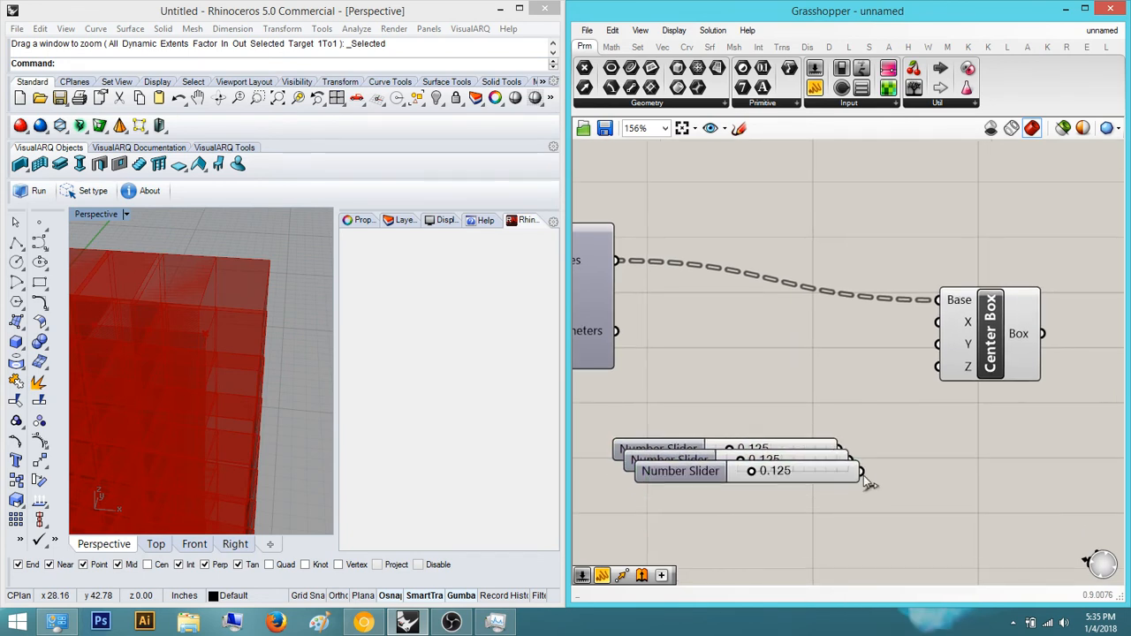
{"action": "left_click_drag", "start_coordinate": [850, 488], "coordinate": [827, 527]}
Connect the three 0.125 sliders to the X, Y and Z inputs of Center Box, one slider per input.
{"action": "left_click_drag", "start_coordinate": [849, 468], "coordinate": [938, 322]}
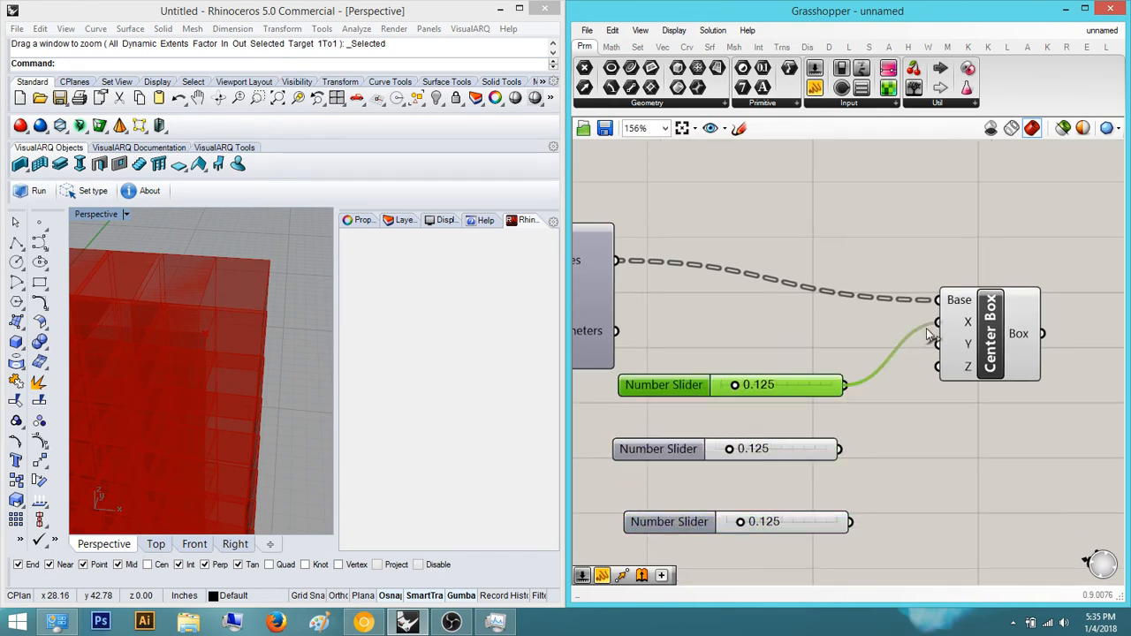
{"action": "left_click_drag", "start_coordinate": [840, 449], "coordinate": [938, 344]}
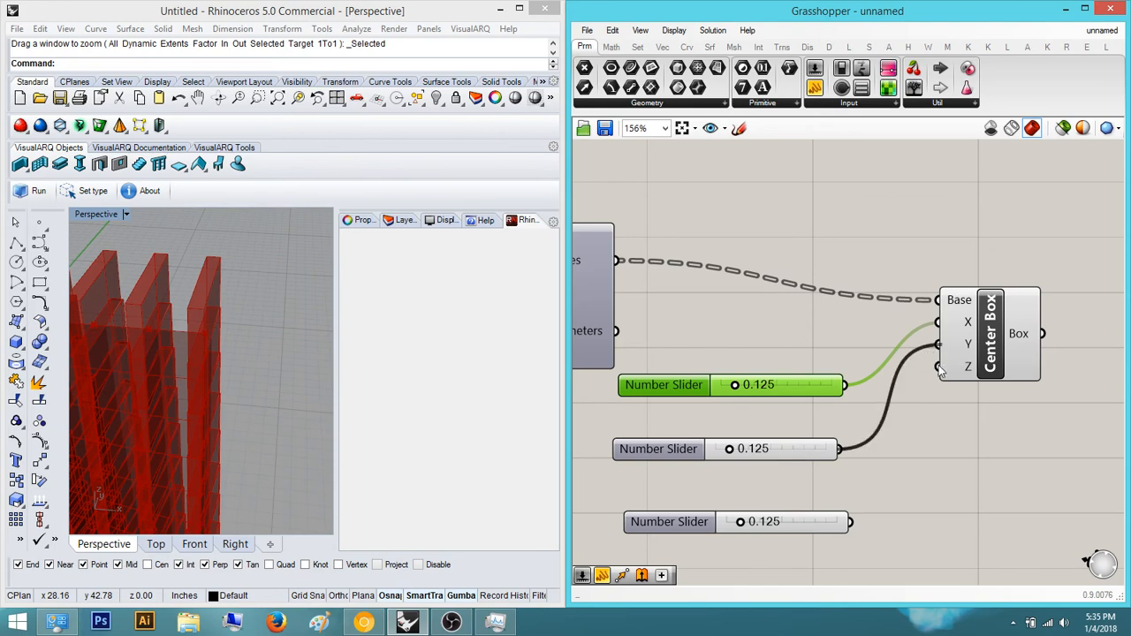
{"action": "left_click_drag", "start_coordinate": [849, 522], "coordinate": [938, 367]}
{"action": "left_click", "coordinate": [878, 545]}
{"action": "scroll", "coordinate": [199, 392], "scroll_direction": "down", "scroll_amount": 5}
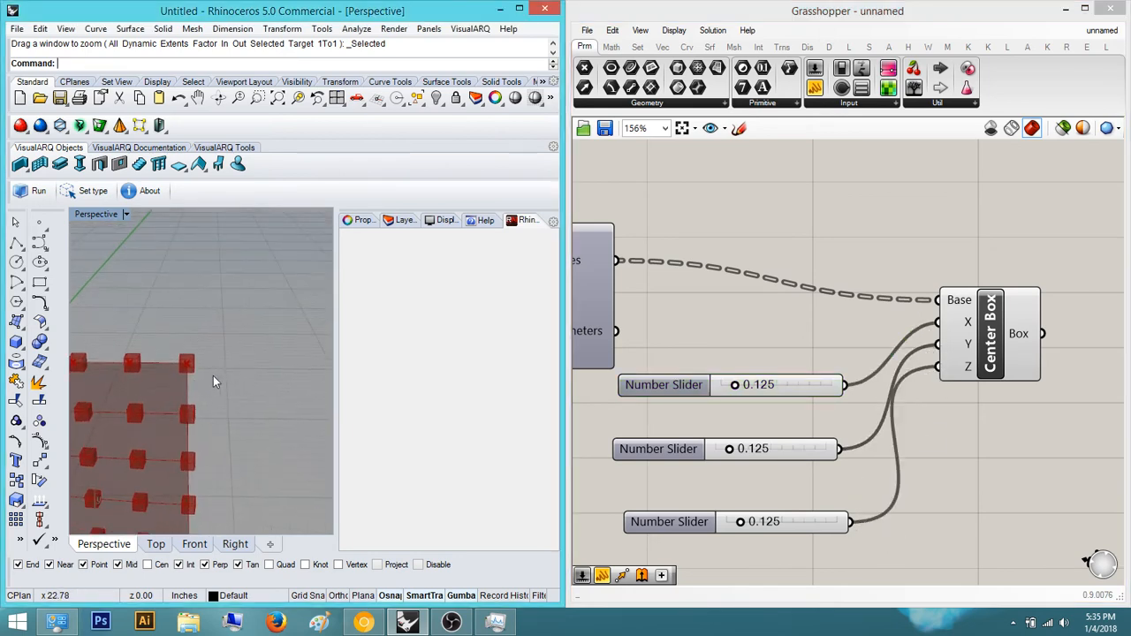
{"action": "scroll", "coordinate": [246, 329], "scroll_direction": "up", "scroll_amount": 6}
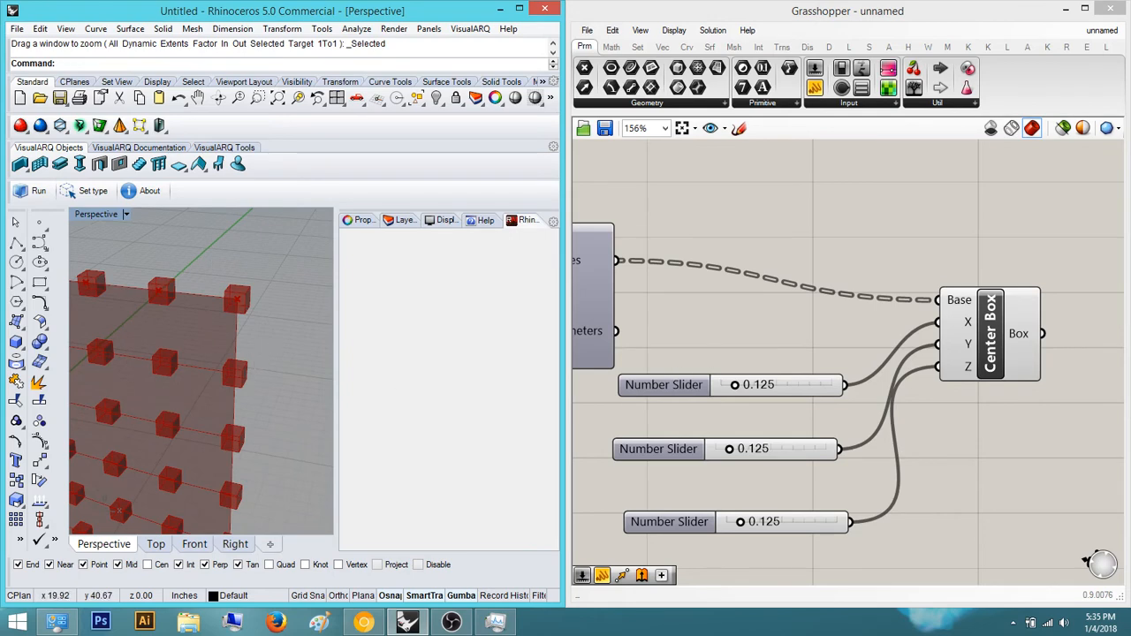
Align the three Center Box dimension sliders in one vertical column.
{"action": "right_click_drag", "start_coordinate": [880, 445], "coordinate": [977, 382]}
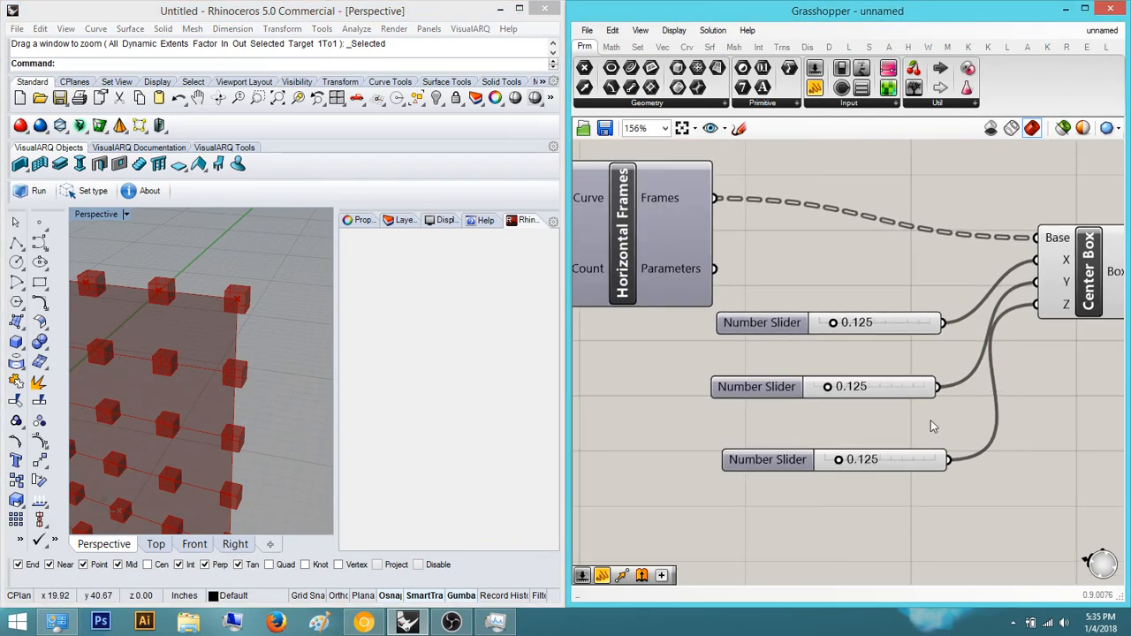
{"action": "right_click_drag", "start_coordinate": [932, 426], "coordinate": [951, 434]}
{"action": "left_click_drag", "start_coordinate": [830, 552], "coordinate": [769, 289]}
{"action": "left_click", "coordinate": [849, 317]}
{"action": "left_click", "coordinate": [889, 296]}
{"action": "right_click_drag", "start_coordinate": [934, 294], "coordinate": [889, 279]}
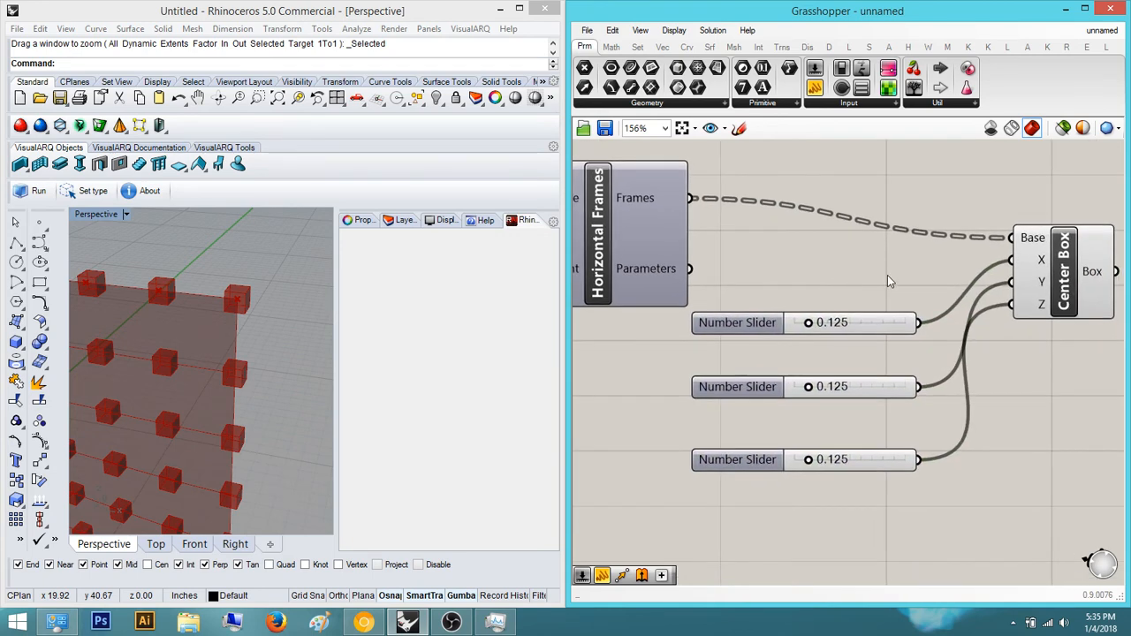
Add a Division component below the Contour component.
{"action": "right_click_drag", "start_coordinate": [930, 395], "coordinate": [959, 373]}
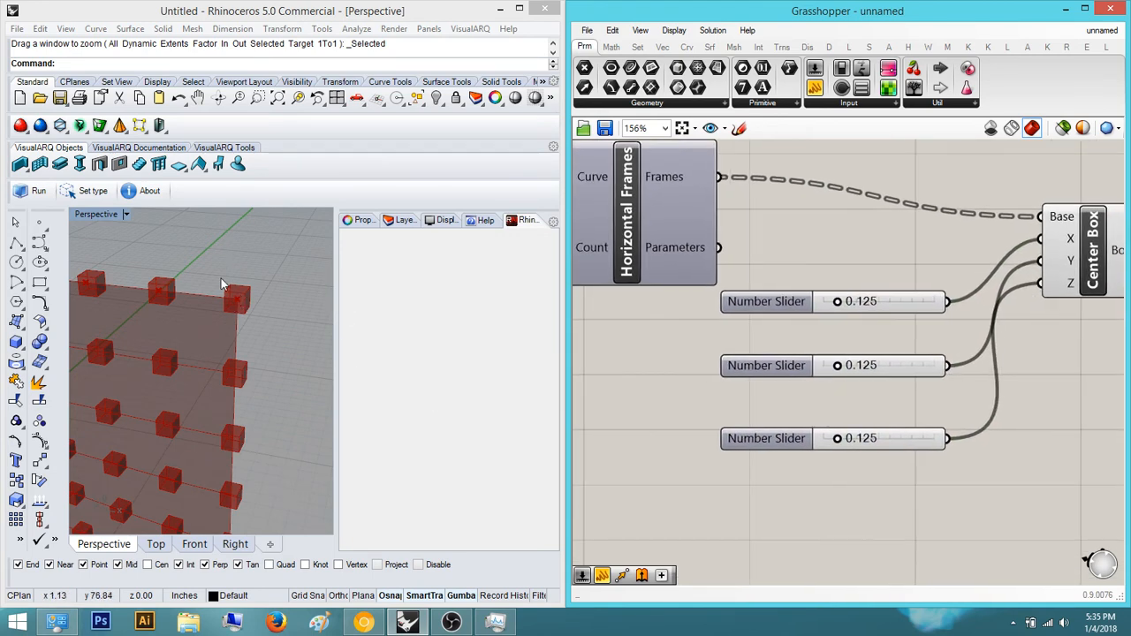
{"action": "right_click_drag", "start_coordinate": [798, 408], "coordinate": [848, 412]}
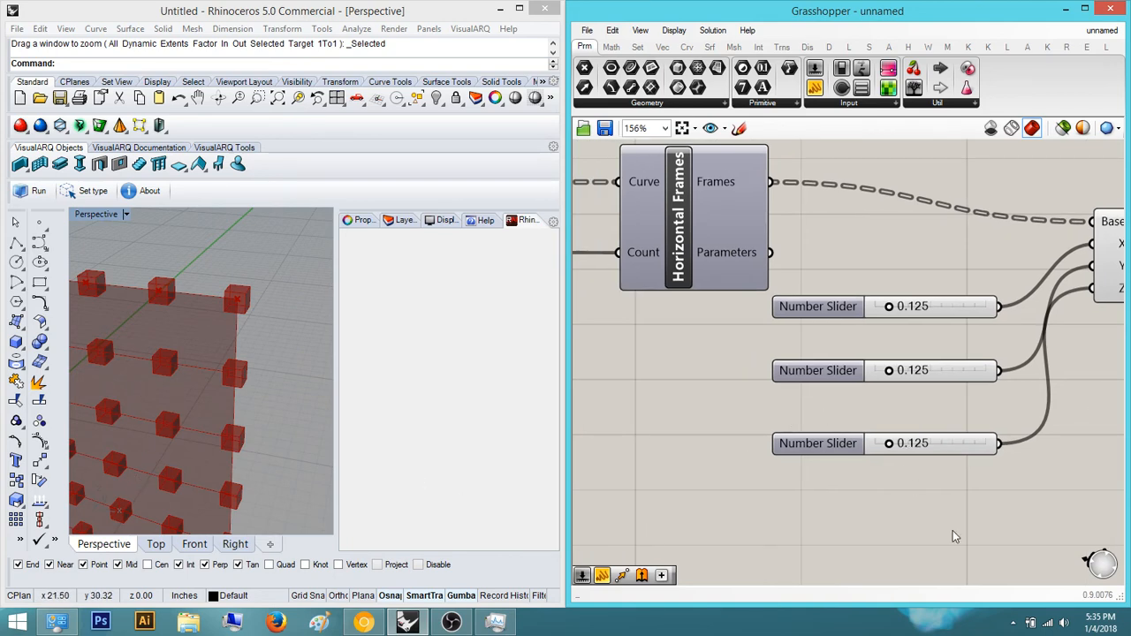
{"action": "scroll", "coordinate": [848, 424], "scroll_direction": "down", "scroll_amount": 4}
{"action": "scroll", "coordinate": [848, 412], "scroll_direction": "up", "scroll_amount": 3}
{"action": "left_click", "coordinate": [893, 410]}
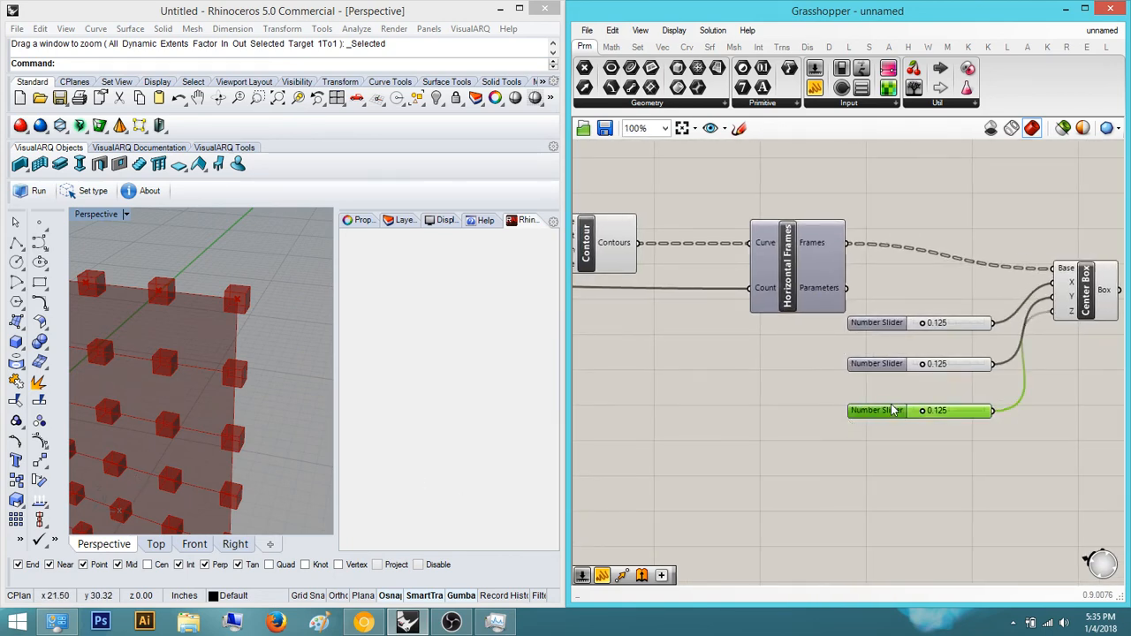
{"action": "right_click_drag", "start_coordinate": [835, 419], "coordinate": [892, 431]}
{"action": "right_click_drag", "start_coordinate": [780, 411], "coordinate": [891, 408]}
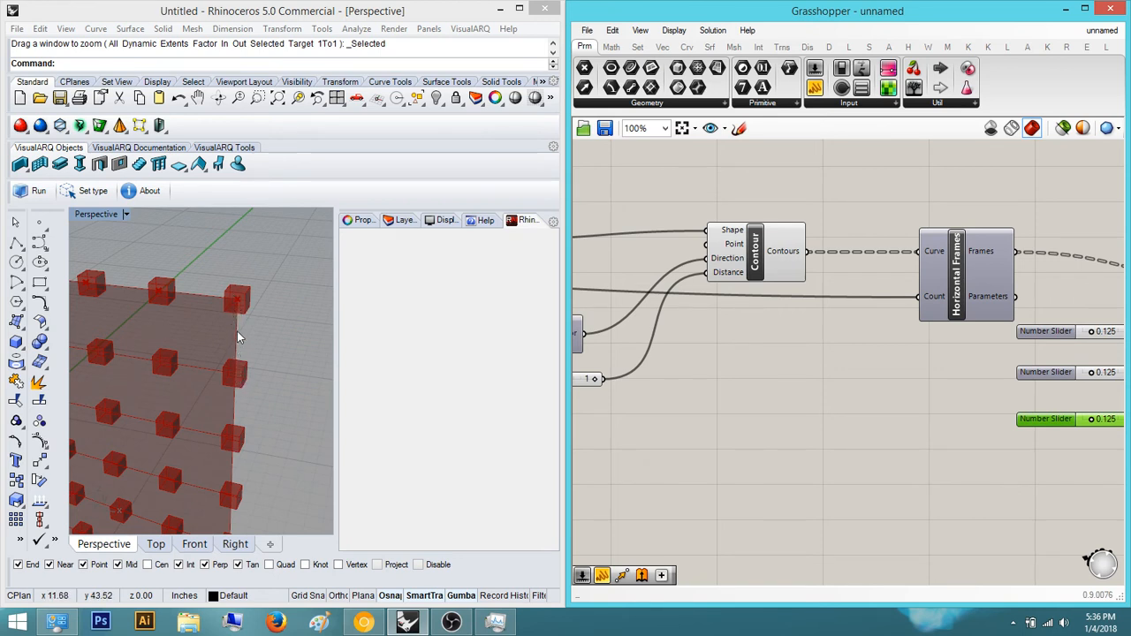
{"action": "double_click", "coordinate": [725, 484]}
{"action": "type", "text": "division"}
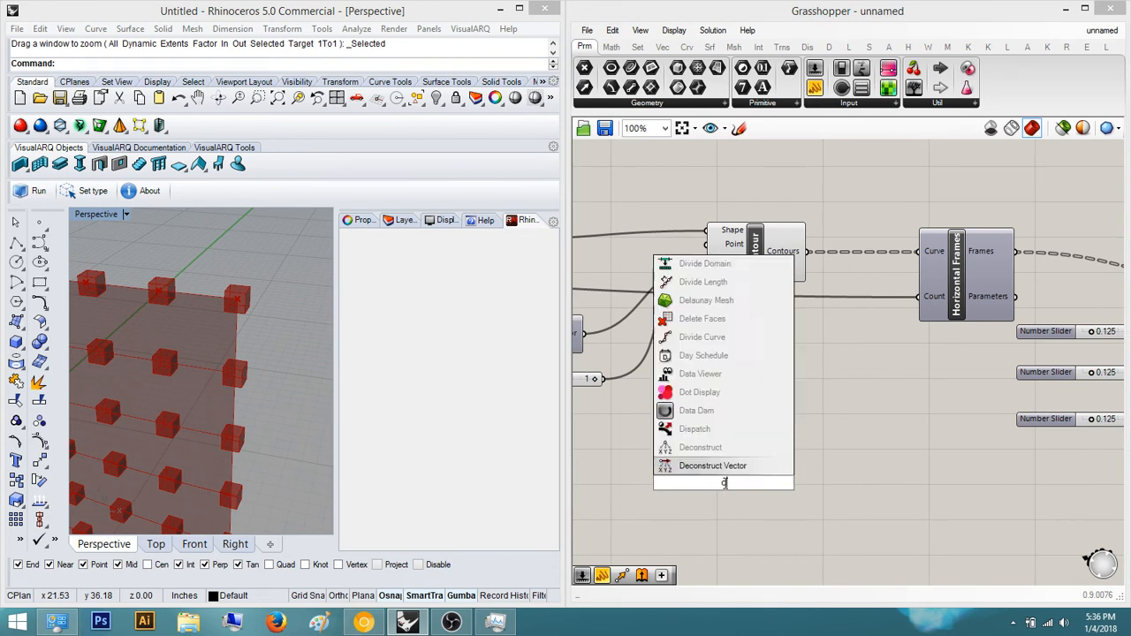
{"action": "key", "text": "Return"}
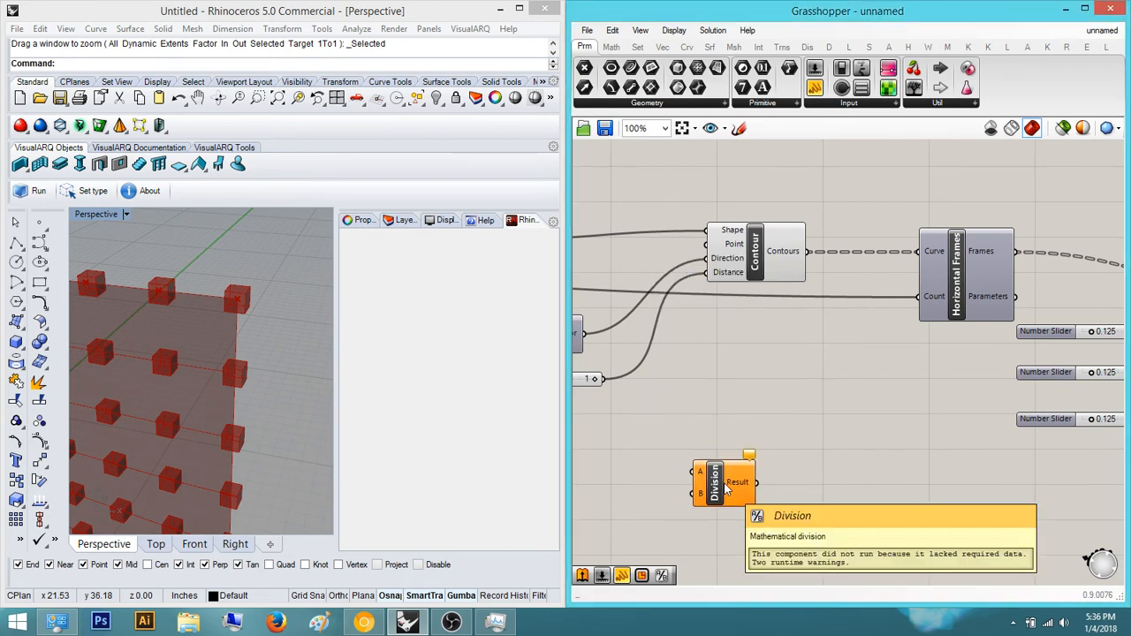
{"action": "left_click_drag", "start_coordinate": [661, 430], "coordinate": [657, 427]}
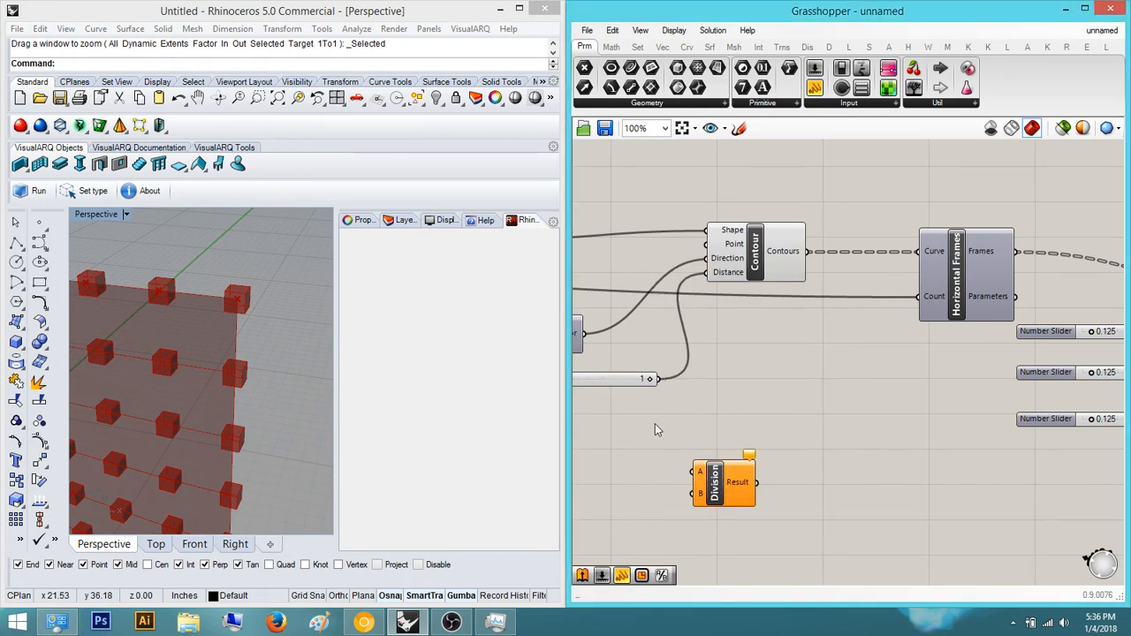
{"action": "scroll", "coordinate": [667, 387], "scroll_direction": "down", "scroll_amount": 3}
{"action": "right_click_drag", "start_coordinate": [667, 388], "coordinate": [707, 395]}
{"action": "key", "text": "ctrl+z"}
{"action": "scroll", "coordinate": [685, 388], "scroll_direction": "up", "scroll_amount": 3}
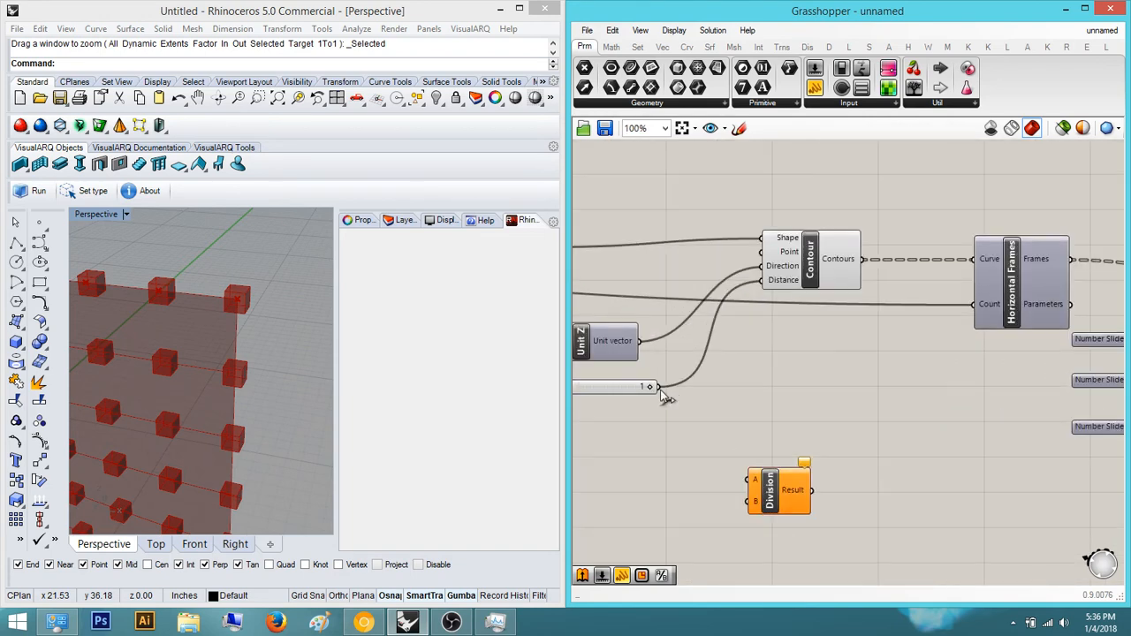
Connect the slider feeding Contour's Distance to Division's A input, and a new number slider with the value 2 to B.
{"action": "left_click_drag", "start_coordinate": [657, 386], "coordinate": [751, 478]}
{"action": "double_click", "coordinate": [691, 510]}
{"action": "type", "text": "2"}
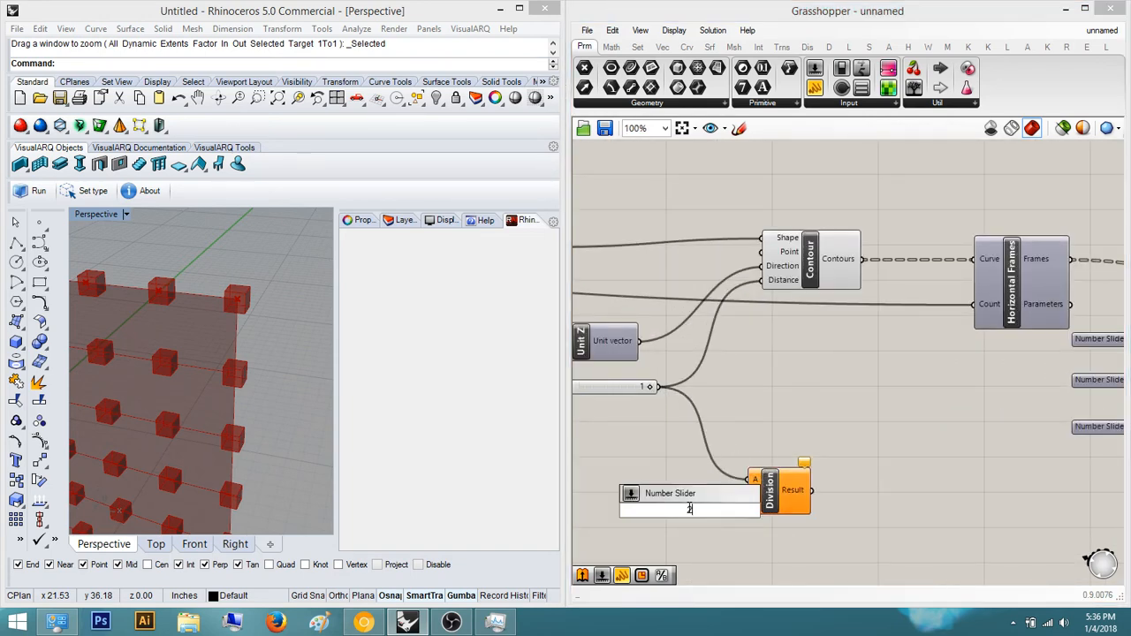
{"action": "key", "text": "Return"}
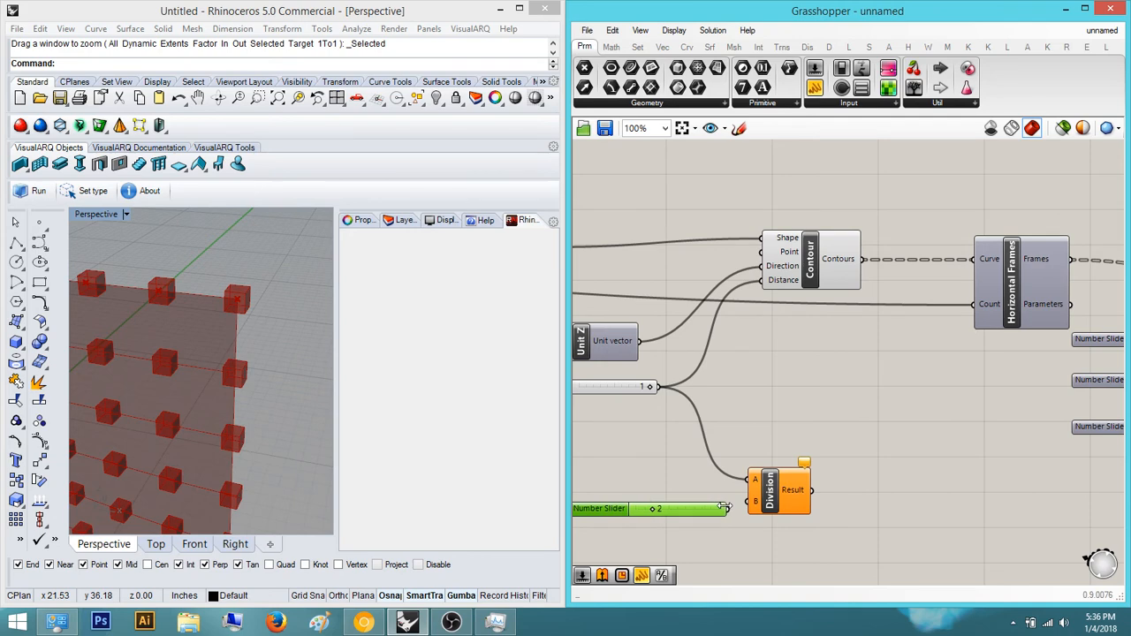
{"action": "left_click_drag", "start_coordinate": [730, 510], "coordinate": [750, 503]}
{"action": "right_click_drag", "start_coordinate": [841, 513], "coordinate": [762, 507]}
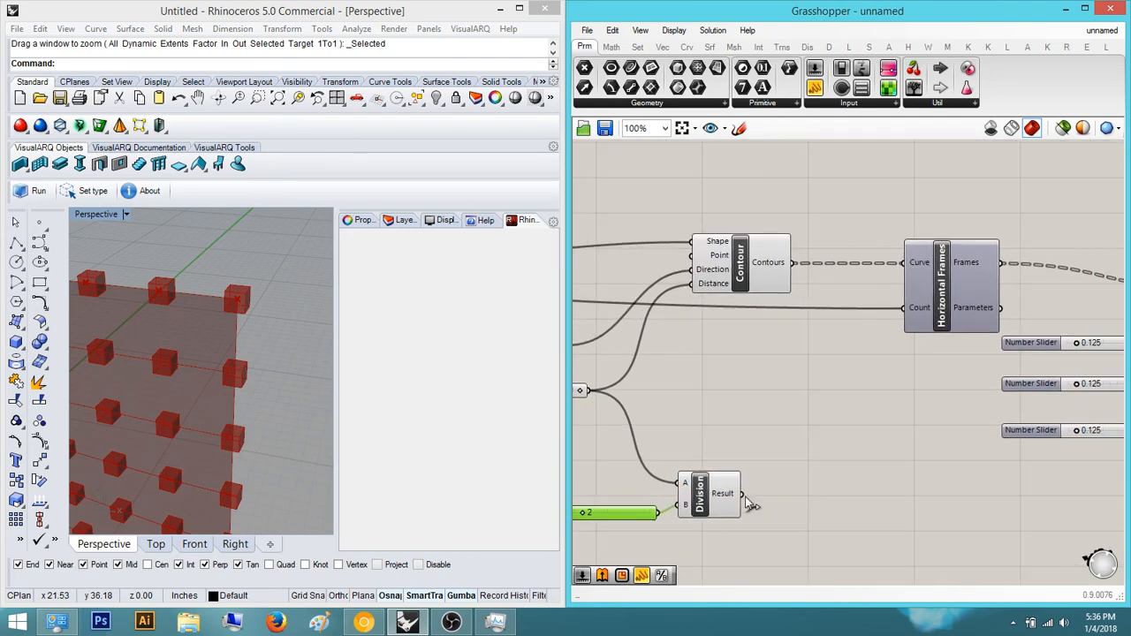
Connect the Division component's Result output to Center Box's Z input, replacing the slider feeding it.
{"action": "scroll", "coordinate": [818, 470], "scroll_direction": "down", "scroll_amount": 3}
{"action": "left_click_drag", "start_coordinate": [744, 498], "coordinate": [990, 376]}
{"action": "scroll", "coordinate": [1076, 446], "scroll_direction": "up", "scroll_amount": 2}
{"action": "scroll", "coordinate": [1013, 392], "scroll_direction": "up", "scroll_amount": 1}
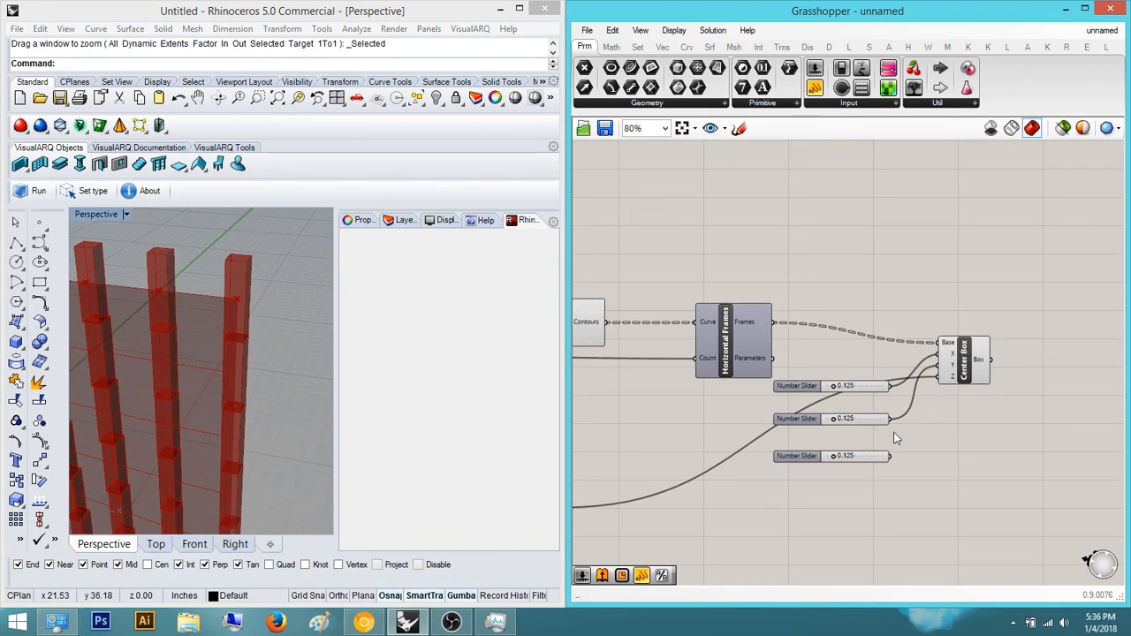
Delete the disconnected third 0.125 number slider beneath the other two Center Box dimension sliders.
{"action": "left_click", "coordinate": [793, 463]}
{"action": "scroll", "coordinate": [779, 473], "scroll_direction": "up", "scroll_amount": 2}
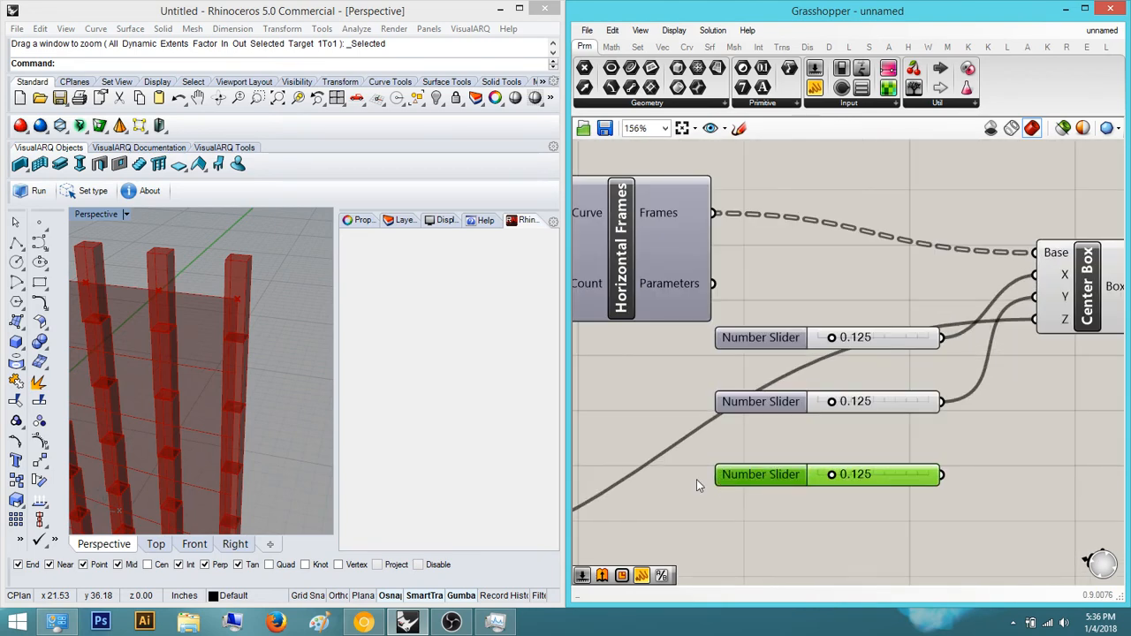
{"action": "scroll", "coordinate": [163, 326], "scroll_direction": "up", "scroll_amount": 5}
{"action": "right_click_drag", "start_coordinate": [889, 434], "coordinate": [839, 448]}
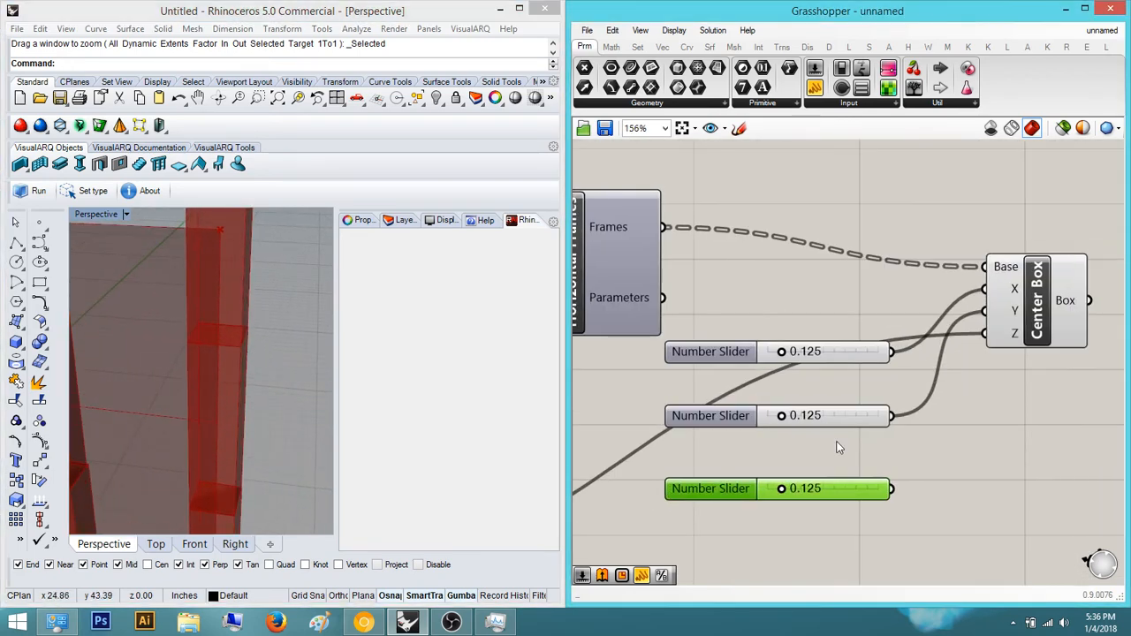
{"action": "scroll", "coordinate": [839, 447], "scroll_direction": "down", "scroll_amount": 5}
{"action": "scroll", "coordinate": [796, 449], "scroll_direction": "up", "scroll_amount": 3}
{"action": "right_click_drag", "start_coordinate": [234, 355], "coordinate": [191, 344]}
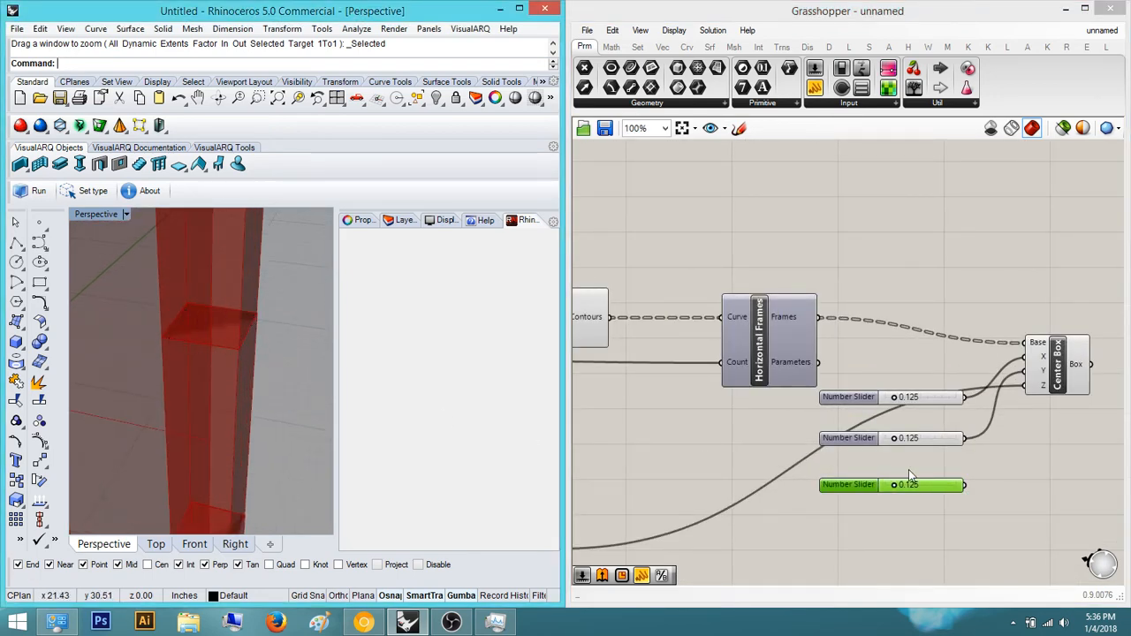
{"action": "key", "text": "Delete"}
{"action": "right_click_drag", "start_coordinate": [983, 495], "coordinate": [1018, 503]}
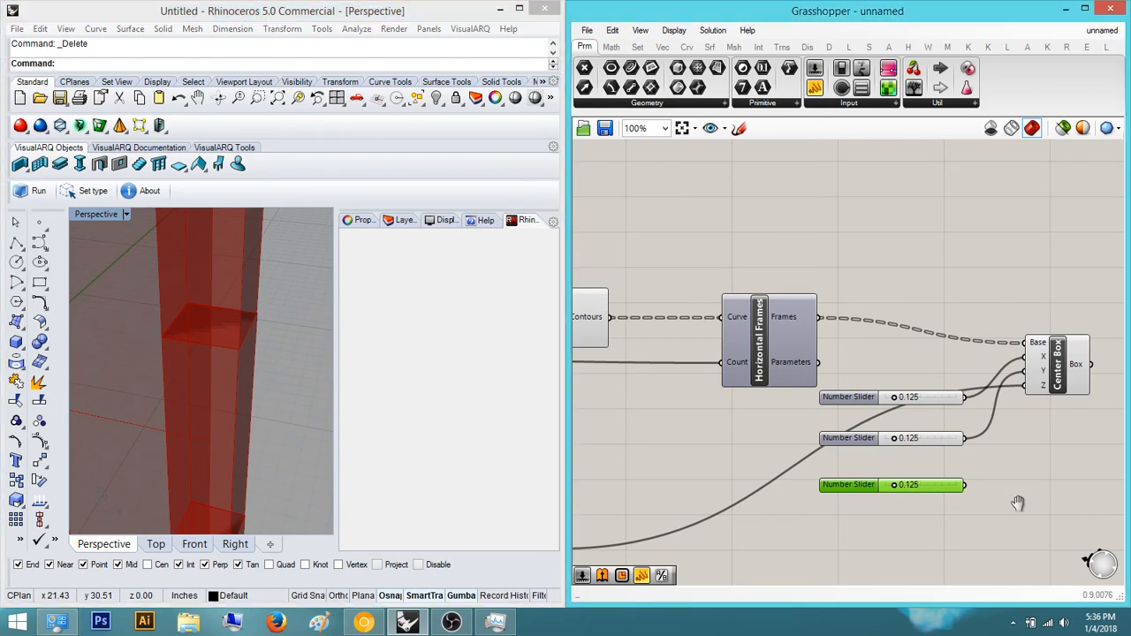
{"action": "scroll", "coordinate": [986, 504], "scroll_direction": "up", "scroll_amount": 4}
{"action": "key", "text": "Delete"}
Move the two remaining 0.125 sliders together further below Center Box, clear of its input wires.
{"action": "scroll", "coordinate": [979, 474], "scroll_direction": "down", "scroll_amount": 4}
{"action": "left_click_drag", "start_coordinate": [948, 524], "coordinate": [811, 484]}
{"action": "right_click_drag", "start_coordinate": [908, 450], "coordinate": [854, 467]}
{"action": "scroll", "coordinate": [860, 506], "scroll_direction": "up", "scroll_amount": 4}
{"action": "left_click", "coordinate": [876, 417]}
{"action": "right_click_drag", "start_coordinate": [877, 417], "coordinate": [916, 354]}
{"action": "scroll", "coordinate": [908, 369], "scroll_direction": "down", "scroll_amount": 3}
{"action": "left_click_drag", "start_coordinate": [903, 500], "coordinate": [948, 362]}
{"action": "left_click", "coordinate": [1053, 364]}
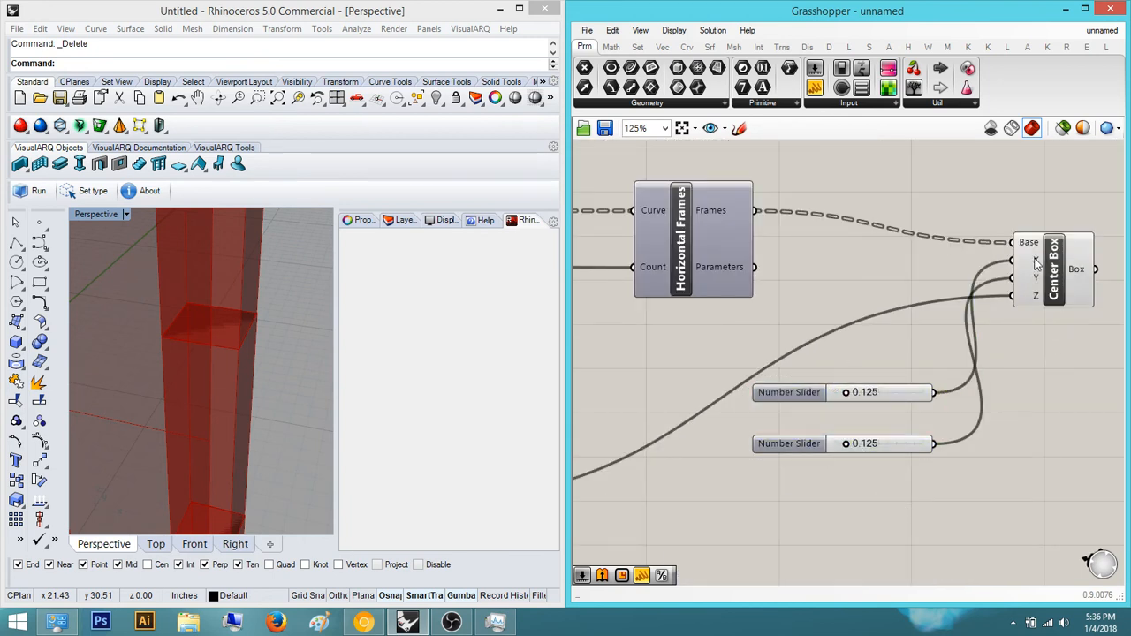
Check the stacked boxes in the perspective view and move the 0.125 X slider up beside Center Box's X input.
{"action": "right_click_drag", "start_coordinate": [1051, 406], "coordinate": [1075, 372]}
{"action": "scroll", "coordinate": [203, 328], "scroll_direction": "down", "scroll_amount": 5}
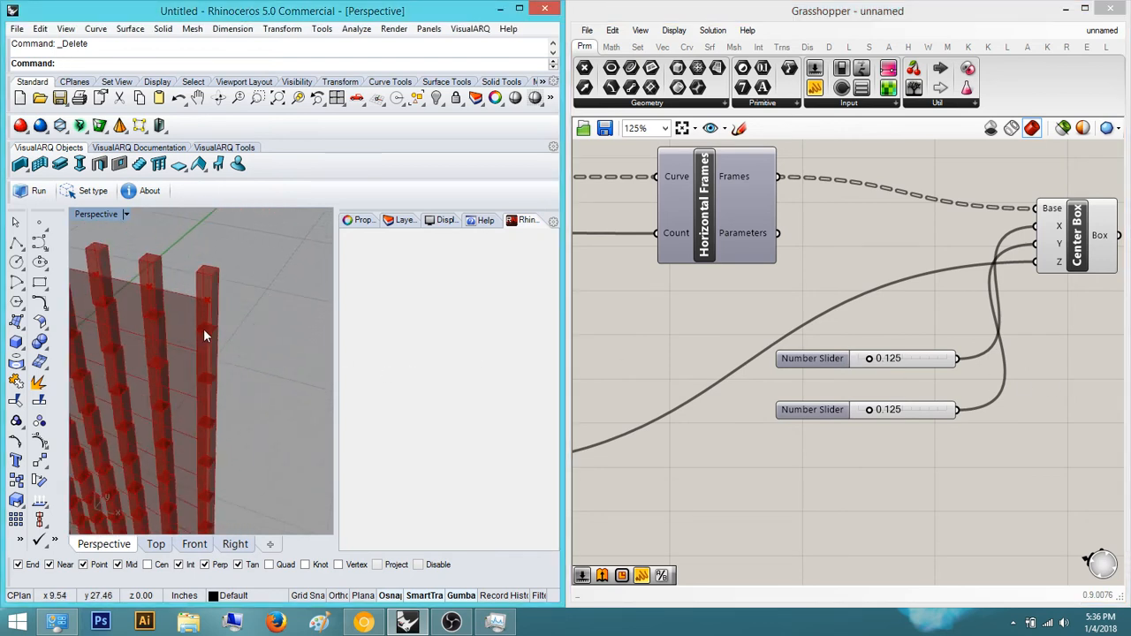
{"action": "scroll", "coordinate": [181, 289], "scroll_direction": "up", "scroll_amount": 2}
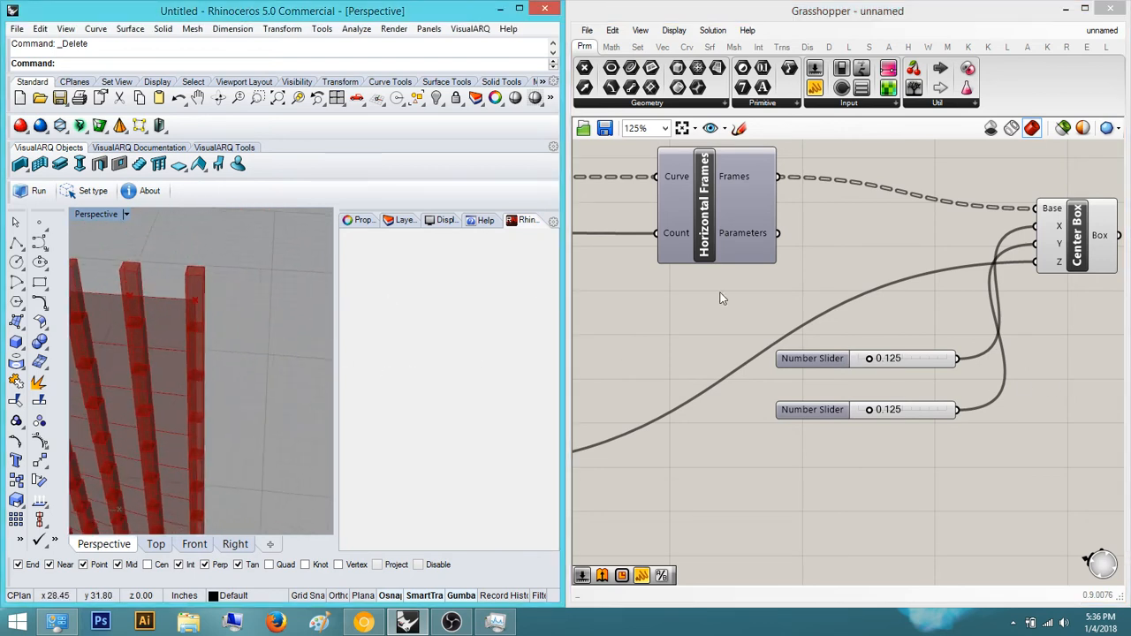
{"action": "right_click_drag", "start_coordinate": [268, 302], "coordinate": [249, 348]}
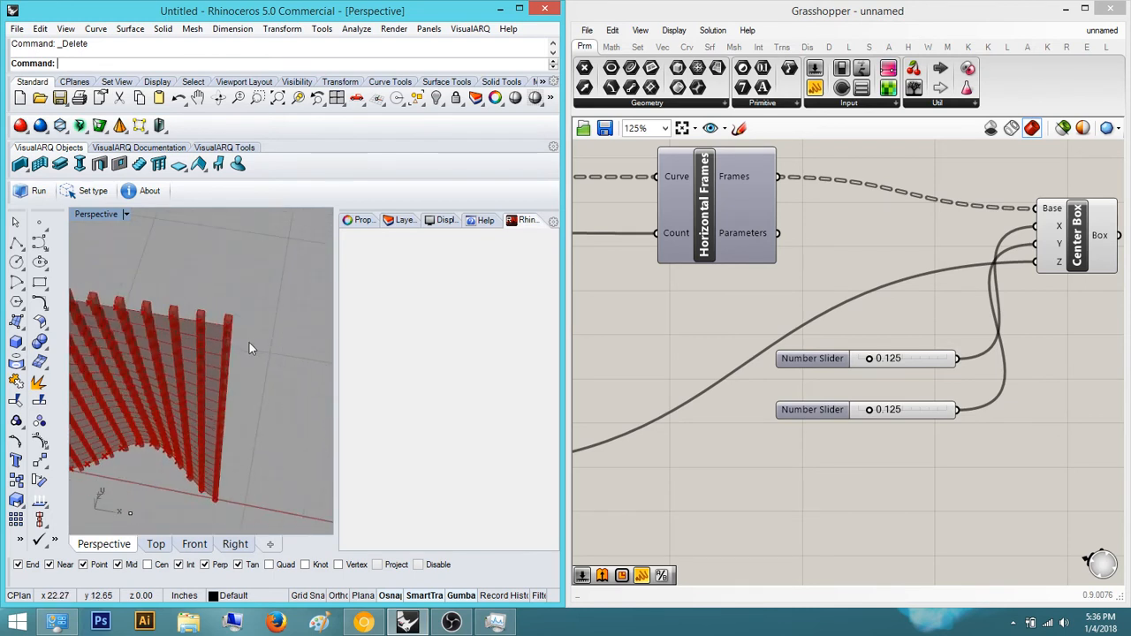
{"action": "scroll", "coordinate": [249, 346], "scroll_direction": "up", "scroll_amount": 3}
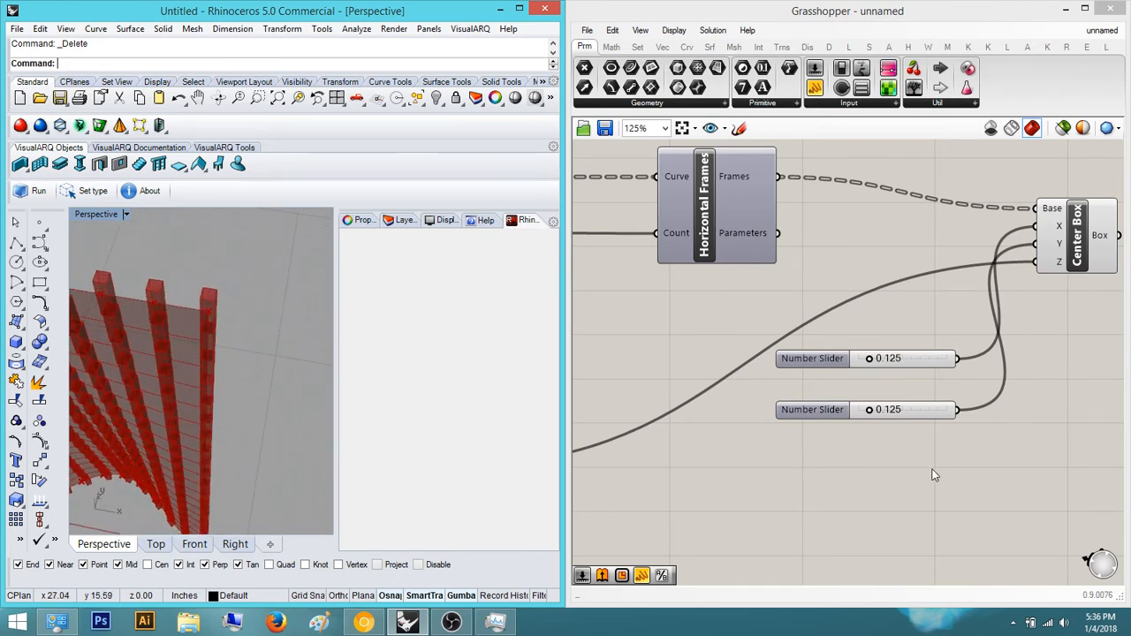
{"action": "left_click_drag", "start_coordinate": [950, 359], "coordinate": [967, 224]}
{"action": "left_click_drag", "start_coordinate": [995, 470], "coordinate": [903, 262]}
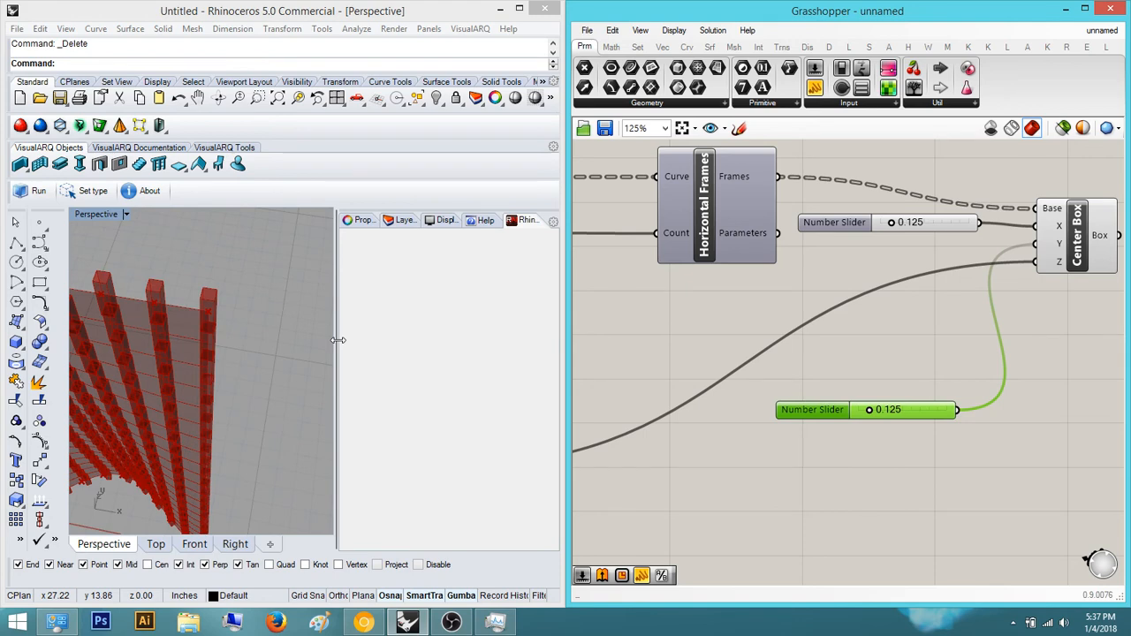
{"action": "scroll", "coordinate": [893, 357], "scroll_direction": "up", "scroll_amount": 4}
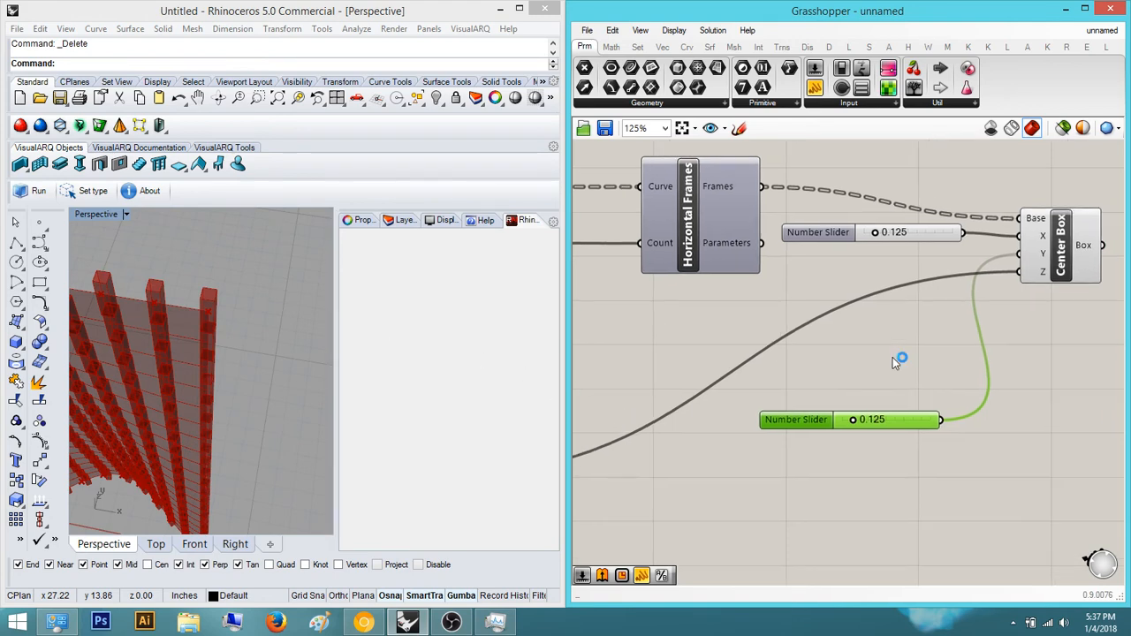
{"action": "right_click_drag", "start_coordinate": [891, 358], "coordinate": [841, 398]}
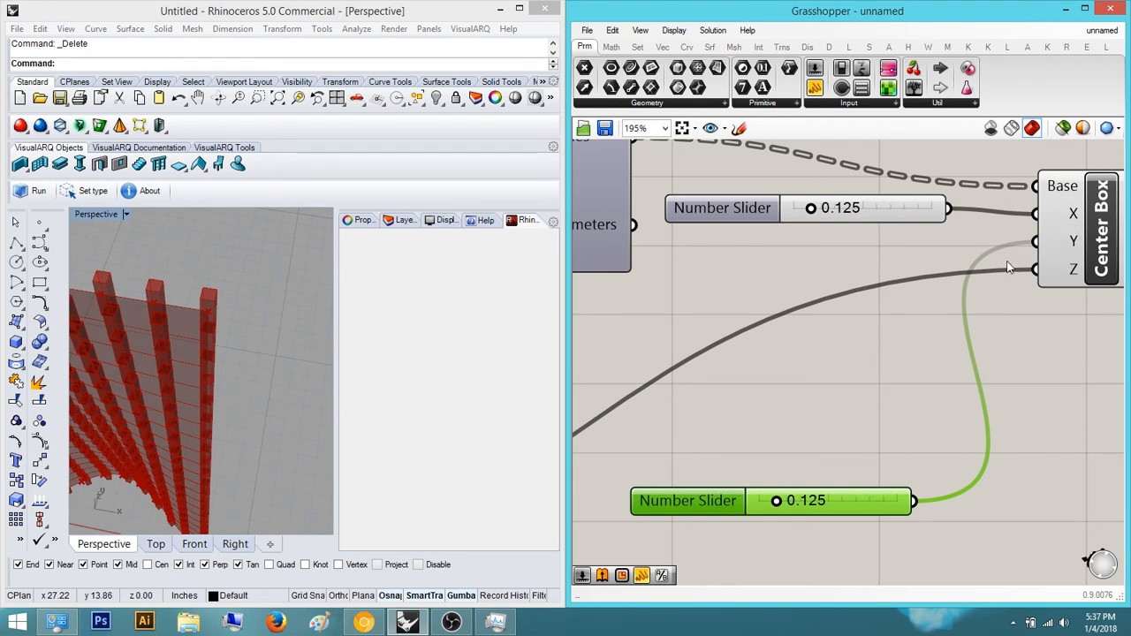
{"action": "right_click_drag", "start_coordinate": [652, 296], "coordinate": [647, 347]}
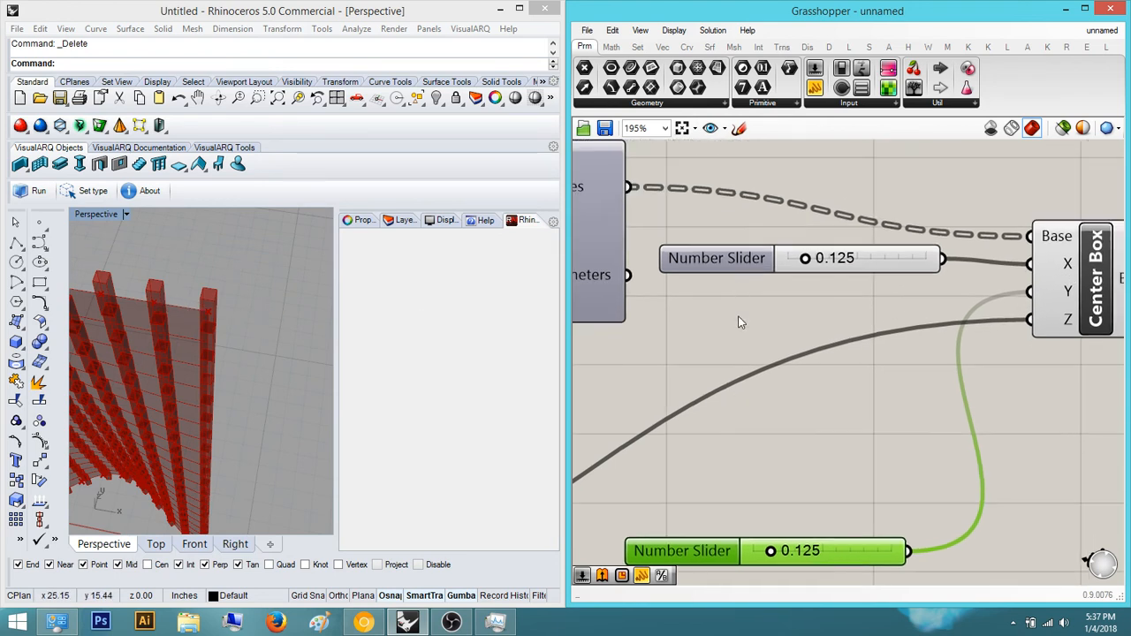
Move the 0.125 slider feeding Center Box's X input back below the Z wire and delete it.
{"action": "left_click_drag", "start_coordinate": [718, 268], "coordinate": [667, 405]}
{"action": "left_click", "coordinate": [809, 469]}
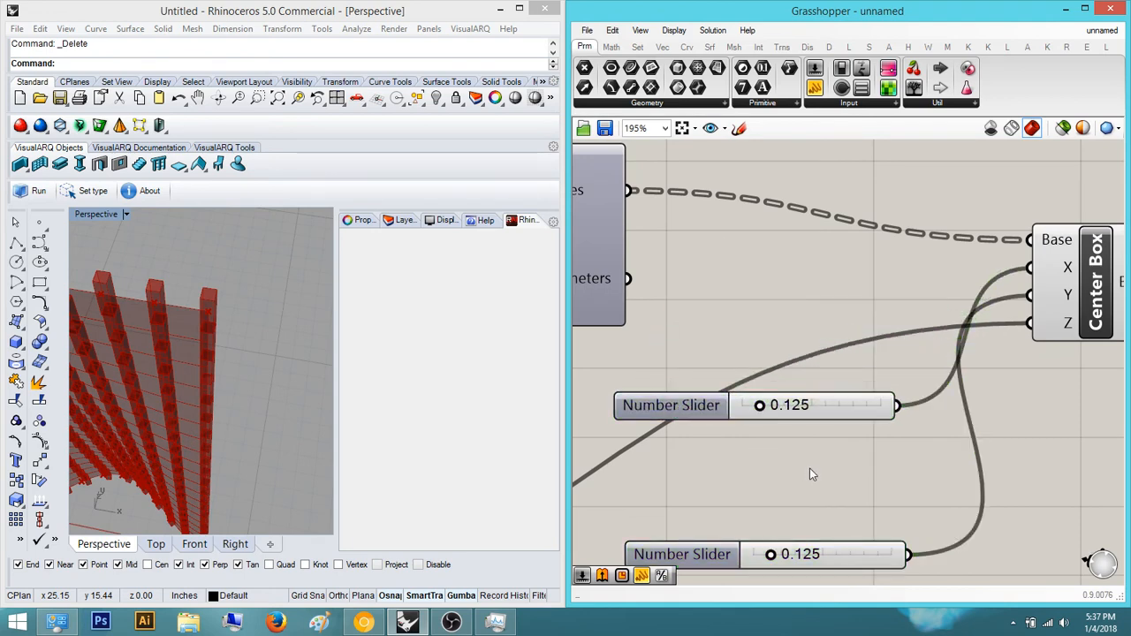
{"action": "scroll", "coordinate": [815, 381], "scroll_direction": "up", "scroll_amount": 2}
{"action": "left_click", "coordinate": [888, 358]}
{"action": "scroll", "coordinate": [866, 415], "scroll_direction": "down", "scroll_amount": 4}
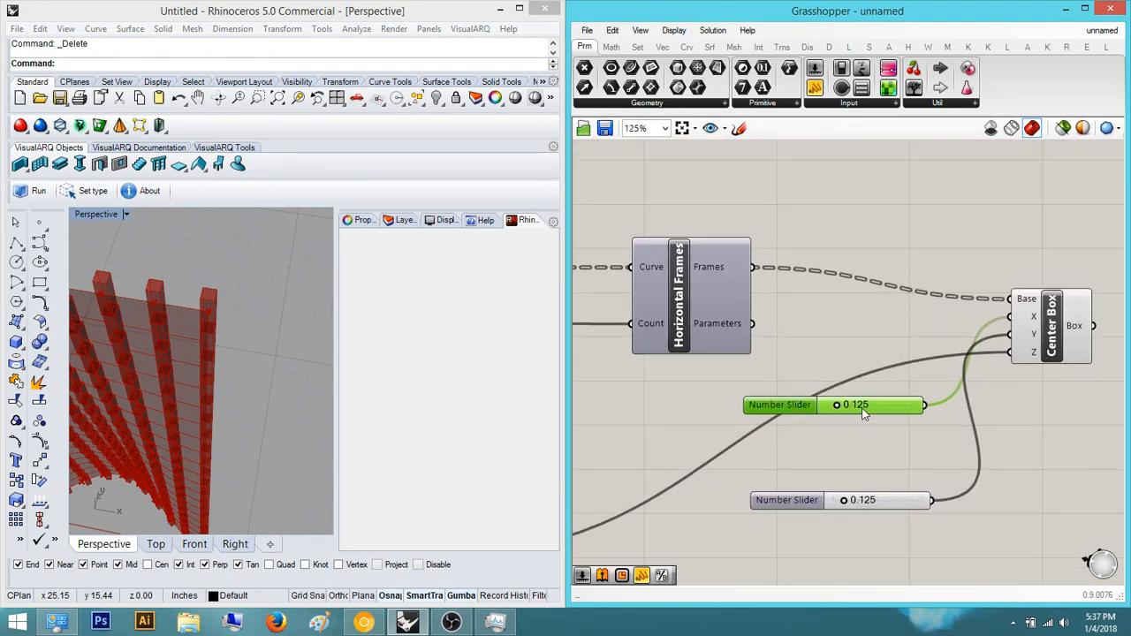
{"action": "key", "text": "Delete"}
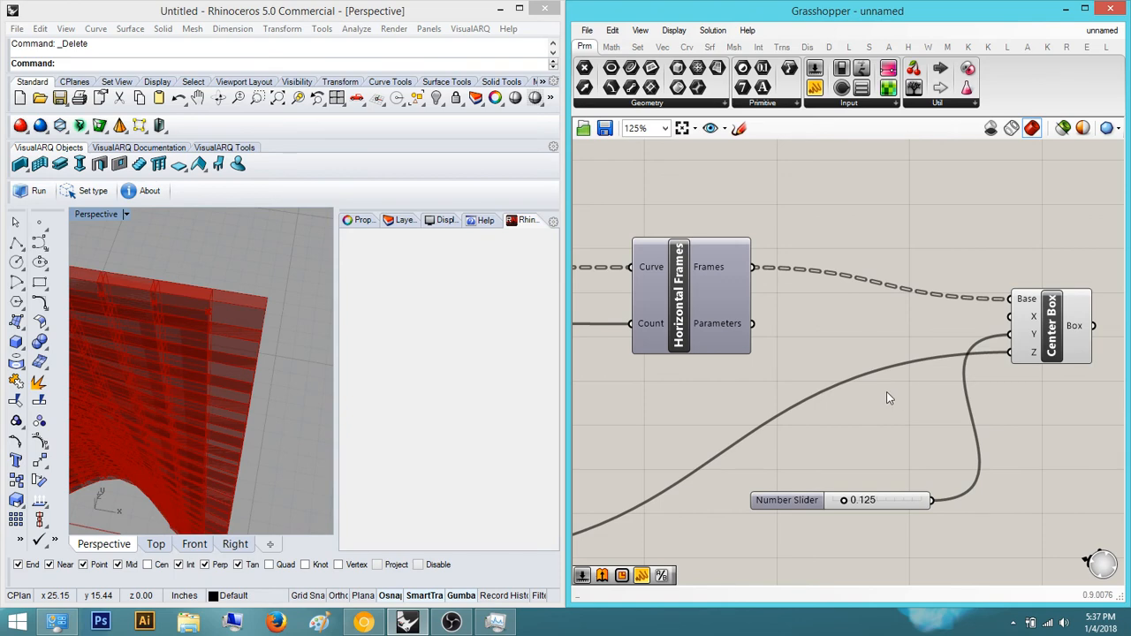
Add a second Division component near Center Box and connect its Result to the X input.
{"action": "scroll", "coordinate": [888, 397], "scroll_direction": "down", "scroll_amount": 4}
{"action": "double_click", "coordinate": [939, 378]}
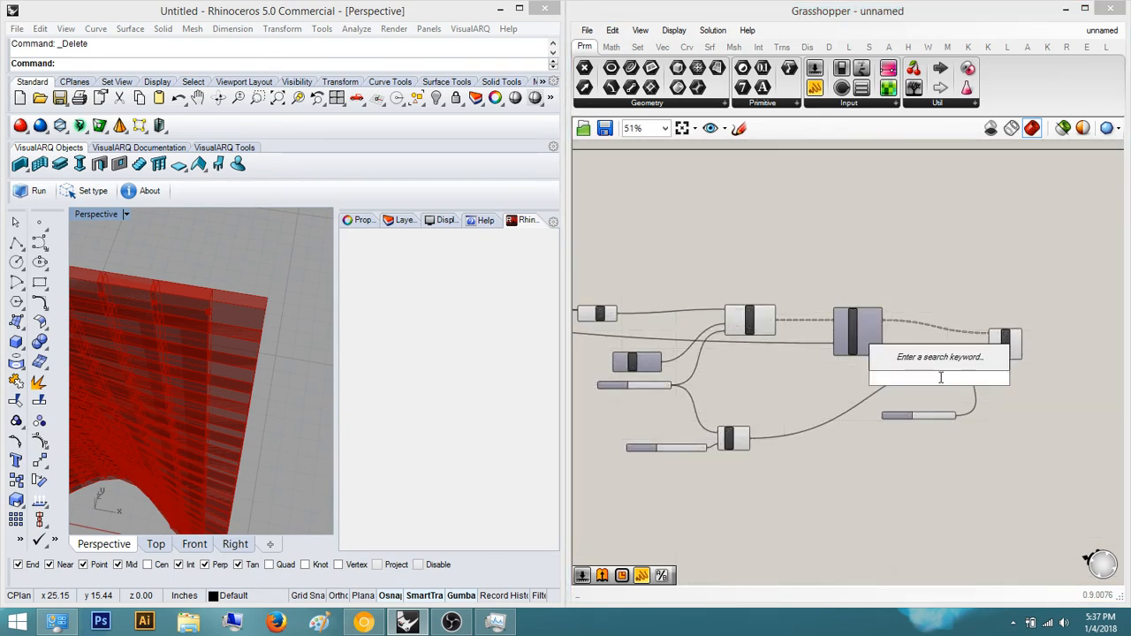
{"action": "type", "text": "divis"}
{"action": "key", "text": "Return"}
{"action": "scroll", "coordinate": [941, 381], "scroll_direction": "up", "scroll_amount": 1}
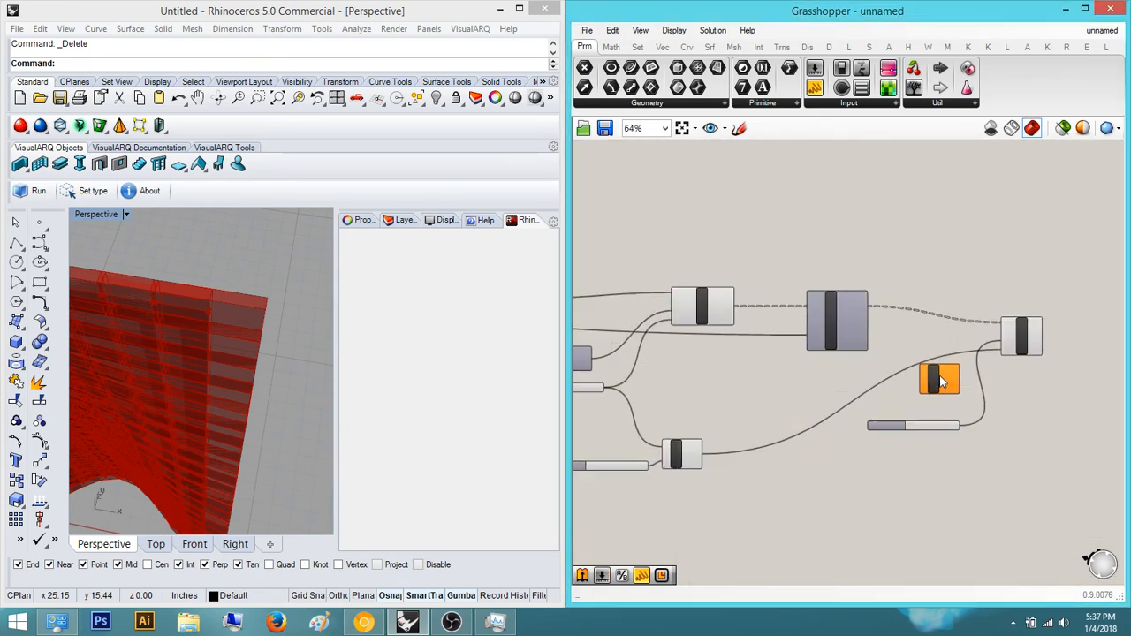
{"action": "scroll", "coordinate": [941, 380], "scroll_direction": "up", "scroll_amount": 2}
{"action": "left_click_drag", "start_coordinate": [971, 380], "coordinate": [1031, 308]}
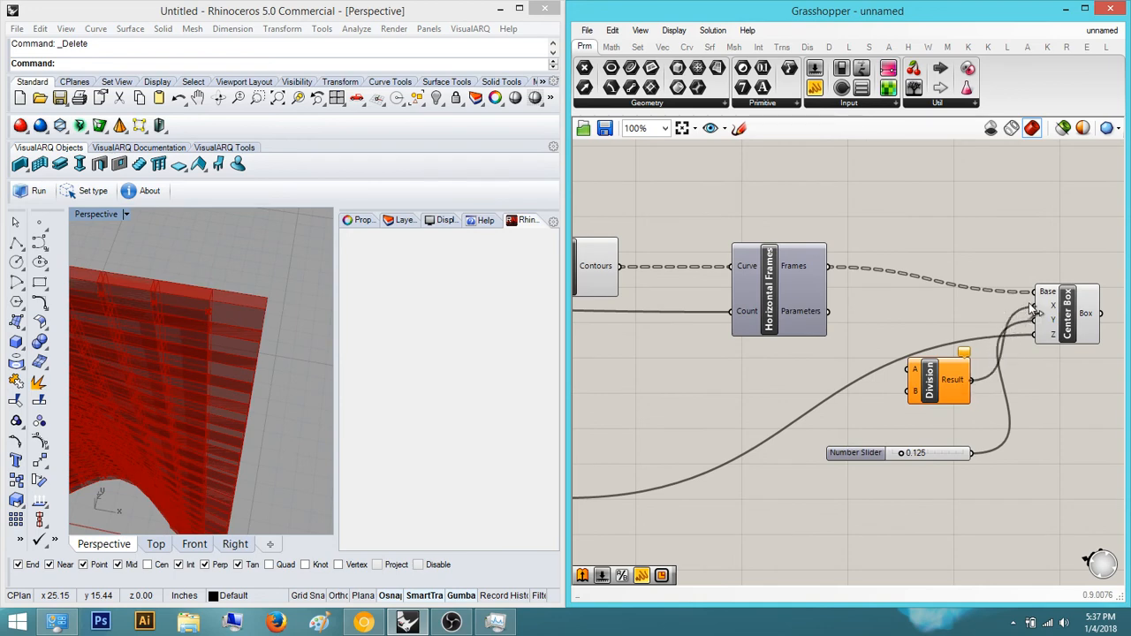
{"action": "scroll", "coordinate": [954, 411], "scroll_direction": "down", "scroll_amount": 5}
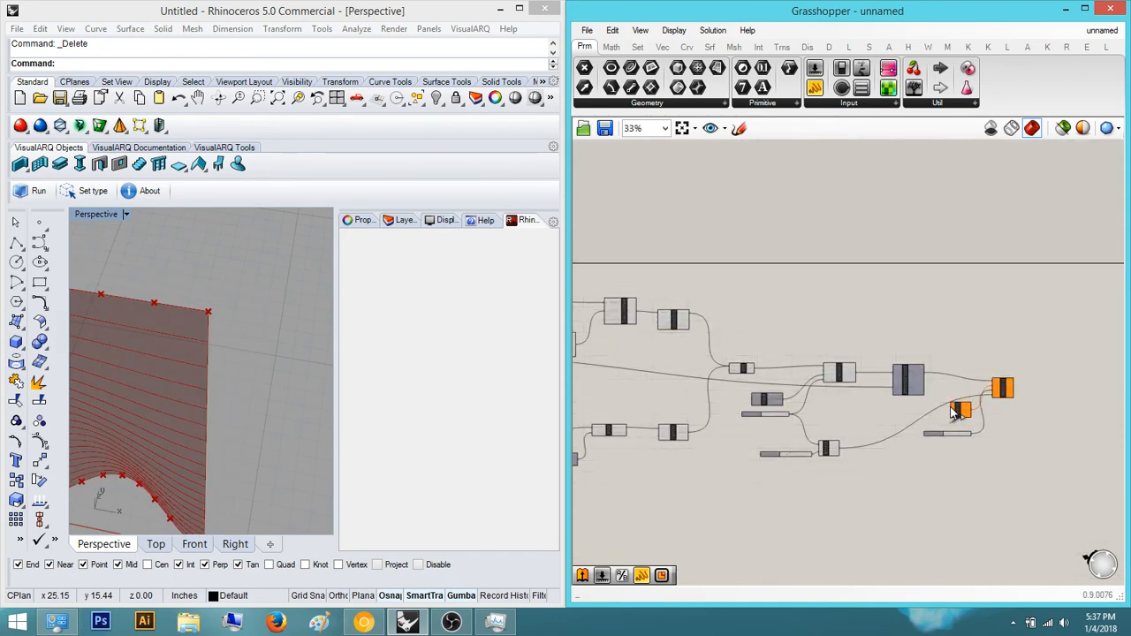
{"action": "scroll", "coordinate": [952, 407], "scroll_direction": "down", "scroll_amount": 3}
{"action": "scroll", "coordinate": [635, 394], "scroll_direction": "up", "scroll_amount": 3}
{"action": "left_click_drag", "start_coordinate": [951, 407], "coordinate": [789, 403]}
{"action": "scroll", "coordinate": [1005, 436], "scroll_direction": "down", "scroll_amount": 3}
{"action": "scroll", "coordinate": [848, 402], "scroll_direction": "up", "scroll_amount": 5}
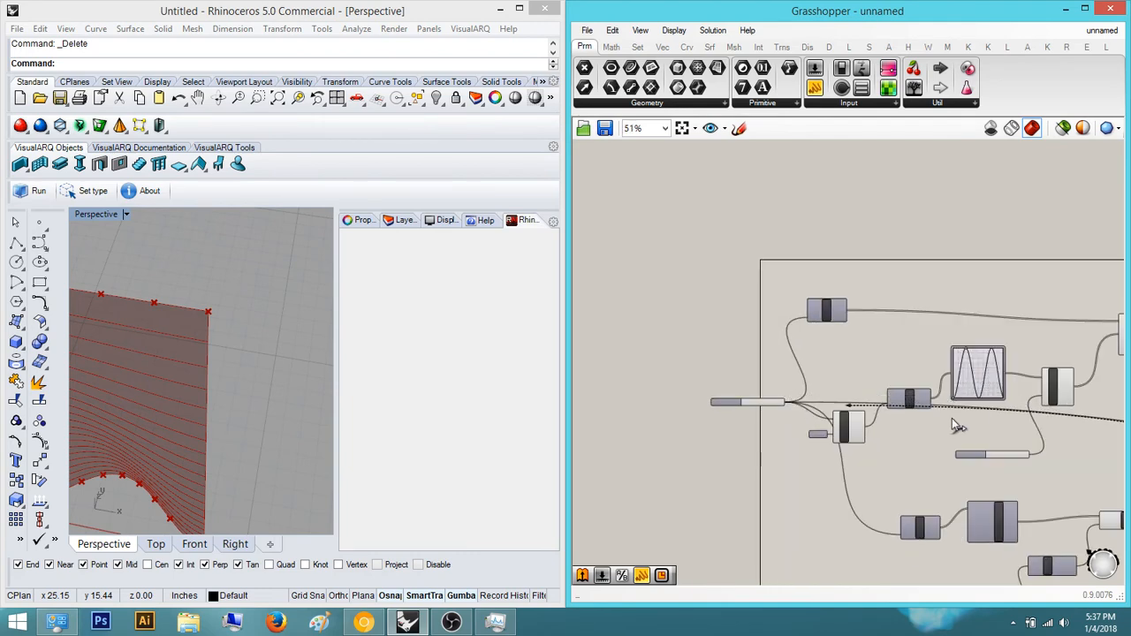
{"action": "scroll", "coordinate": [956, 420], "scroll_direction": "down", "scroll_amount": 4}
{"action": "right_click_drag", "start_coordinate": [1037, 439], "coordinate": [990, 442]}
{"action": "scroll", "coordinate": [1007, 438], "scroll_direction": "up", "scroll_amount": 3}
{"action": "scroll", "coordinate": [989, 442], "scroll_direction": "up", "scroll_amount": 4}
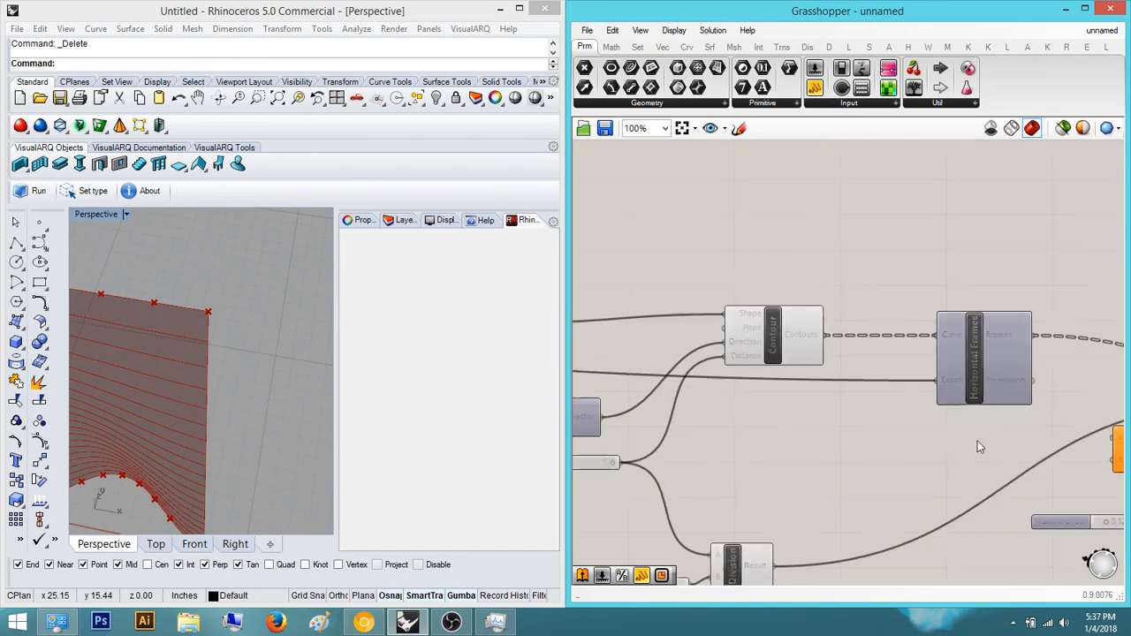
{"action": "scroll", "coordinate": [1042, 451], "scroll_direction": "down", "scroll_amount": 7}
{"action": "left_click_drag", "start_coordinate": [1041, 451], "coordinate": [691, 421]}
{"action": "scroll", "coordinate": [962, 452], "scroll_direction": "up", "scroll_amount": 5}
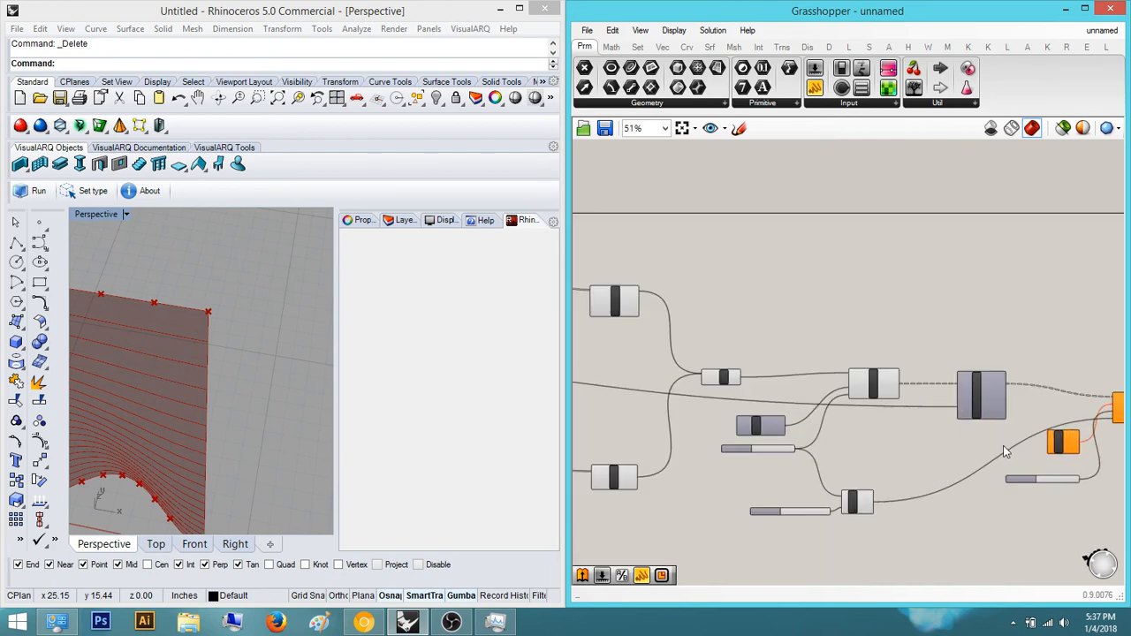
Feed the new Division component from two new number sliders, 23 into B and 1 into A.
{"action": "scroll", "coordinate": [964, 450], "scroll_direction": "up", "scroll_amount": 3}
{"action": "double_click", "coordinate": [940, 449]}
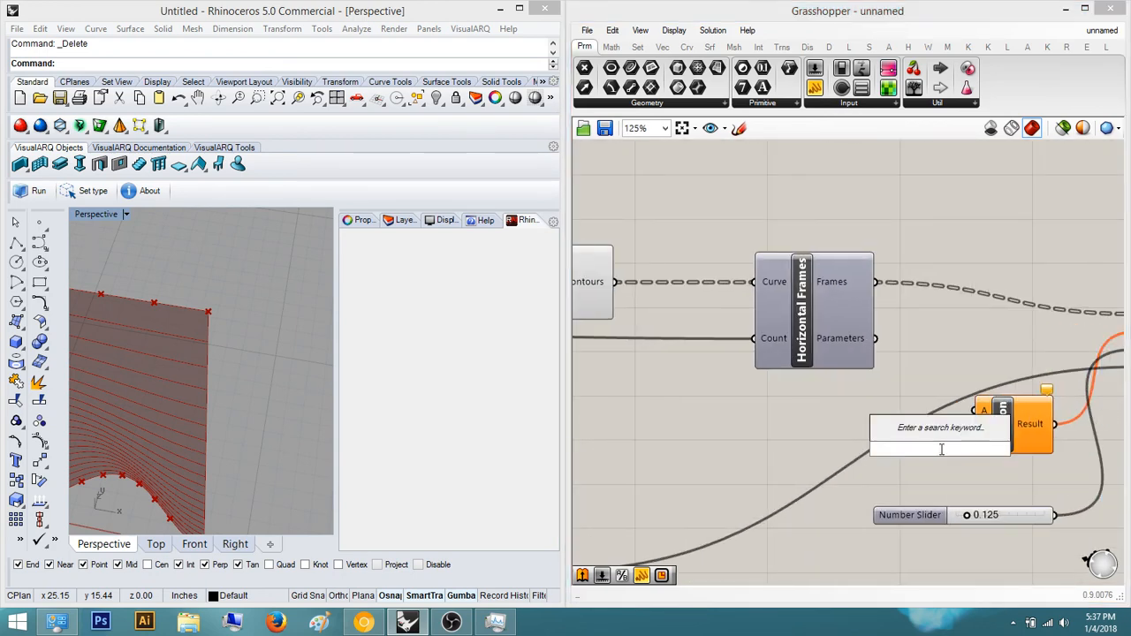
{"action": "type", "text": "23"}
{"action": "key", "text": "Return"}
{"action": "left_click_drag", "start_coordinate": [927, 451], "coordinate": [976, 438]}
{"action": "double_click", "coordinate": [869, 398]}
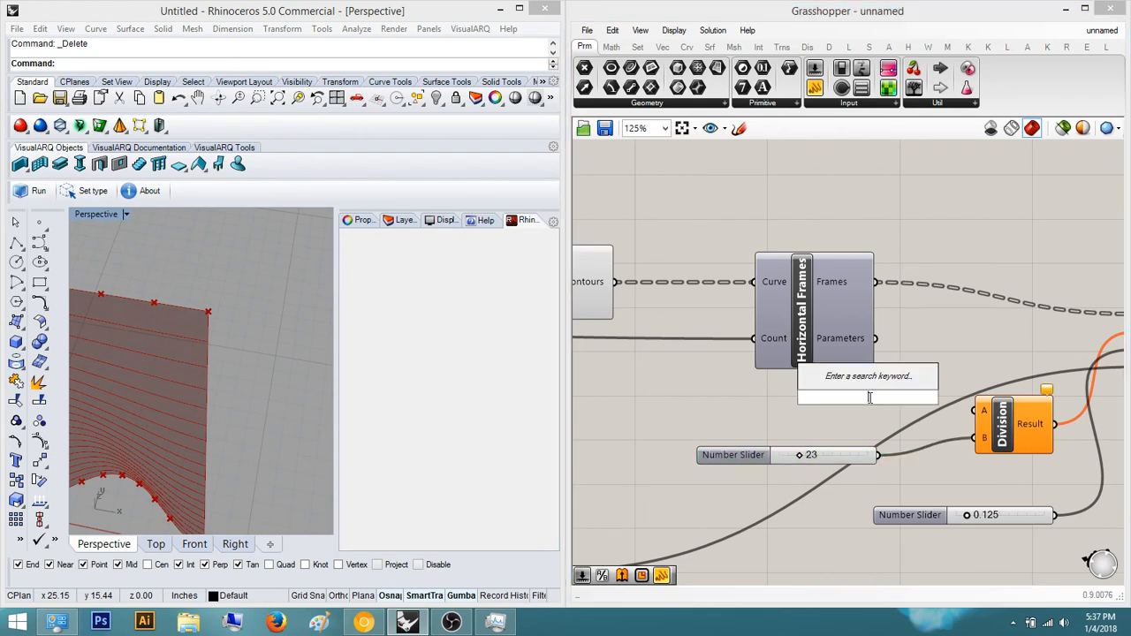
{"action": "type", "text": "1"}
{"action": "key", "text": "Return"}
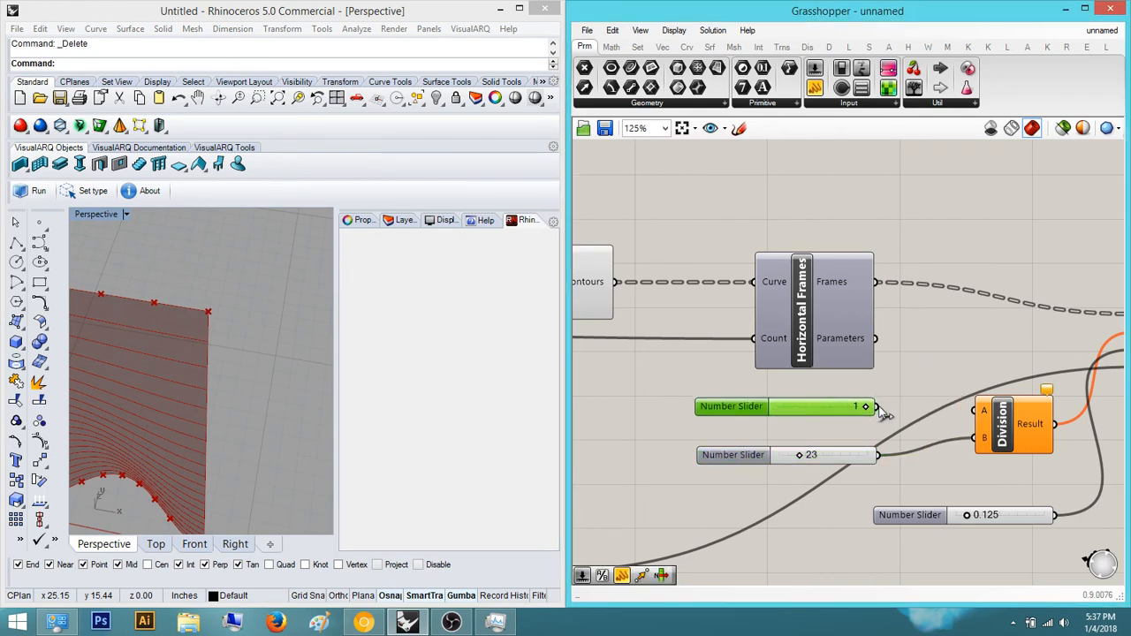
{"action": "left_click_drag", "start_coordinate": [878, 407], "coordinate": [978, 414]}
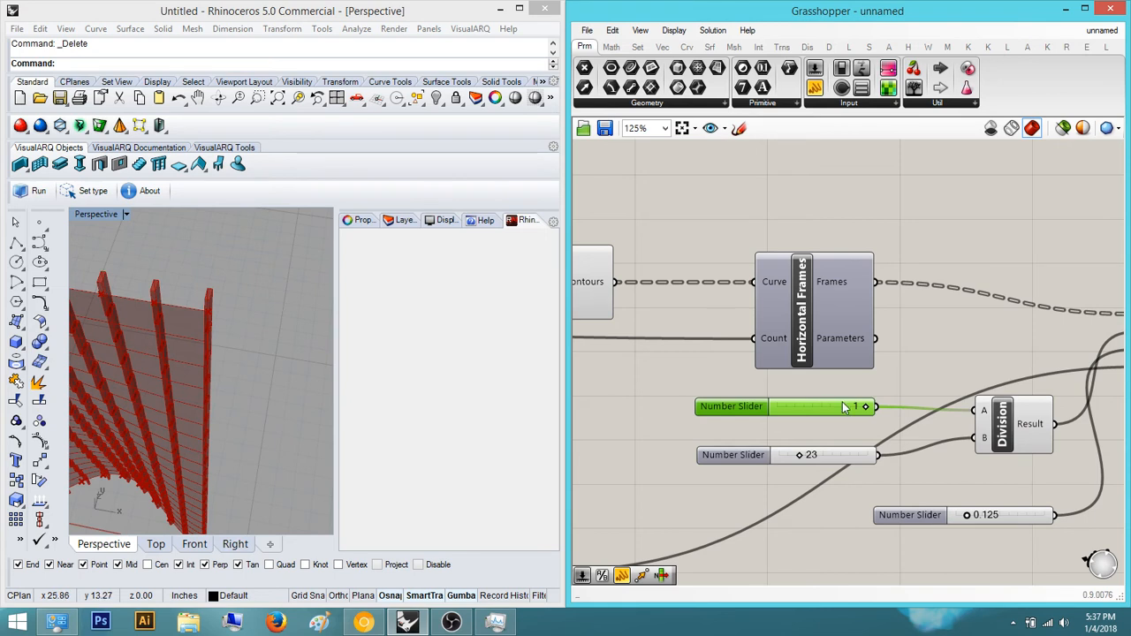
Delete the sliders with values 1 and 23 together with the Division component feeding Center Box's X input.
{"action": "right_click_drag", "start_coordinate": [840, 419], "coordinate": [777, 410]}
{"action": "left_click", "coordinate": [787, 475]}
{"action": "right_click_drag", "start_coordinate": [797, 466], "coordinate": [779, 468]}
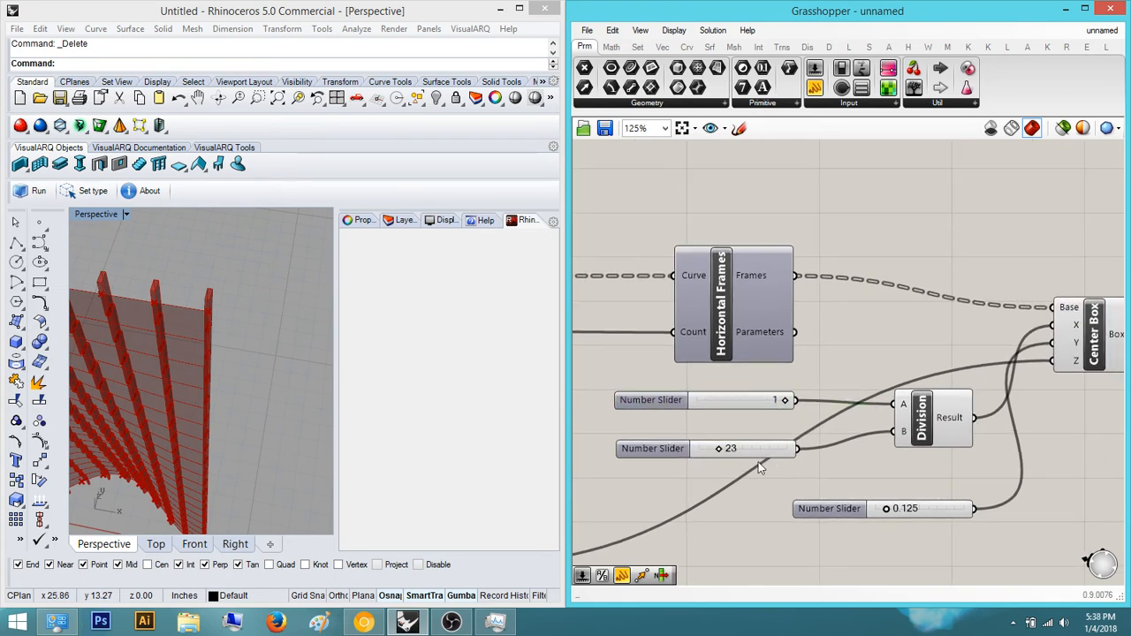
{"action": "left_click_drag", "start_coordinate": [700, 421], "coordinate": [617, 463]}
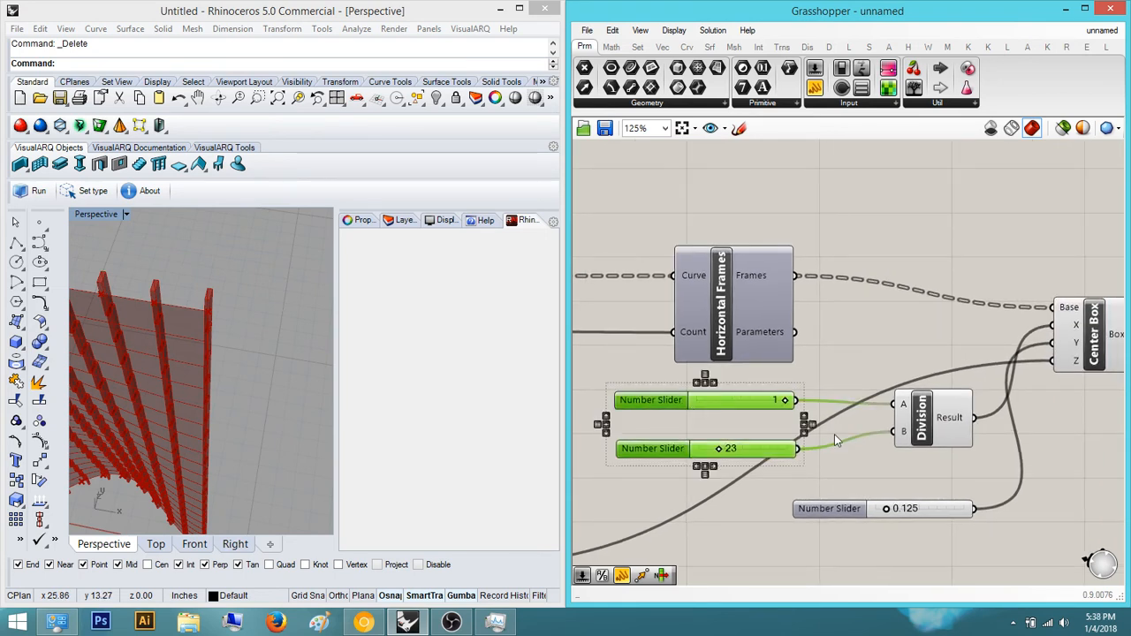
{"action": "key", "text": "Delete"}
{"action": "mouse_move", "coordinate": [935, 425]}
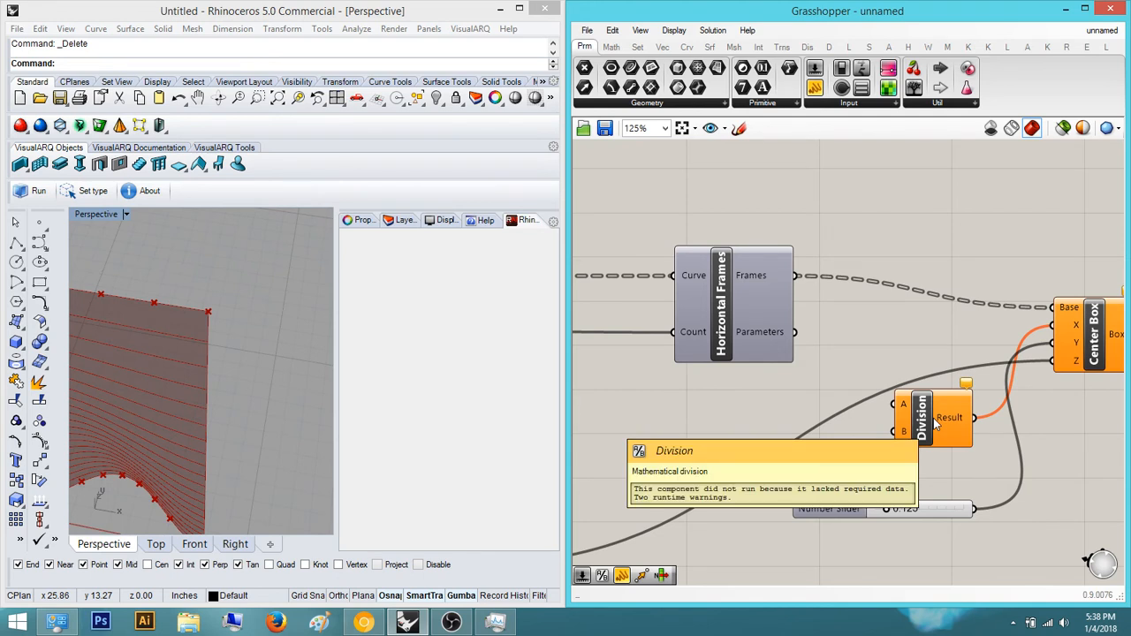
{"action": "left_click", "coordinate": [935, 425]}
{"action": "key", "text": "Delete"}
Add a number slider with the value 2 and connect it to Center Box's X input.
{"action": "right_click_drag", "start_coordinate": [892, 418], "coordinate": [876, 419]}
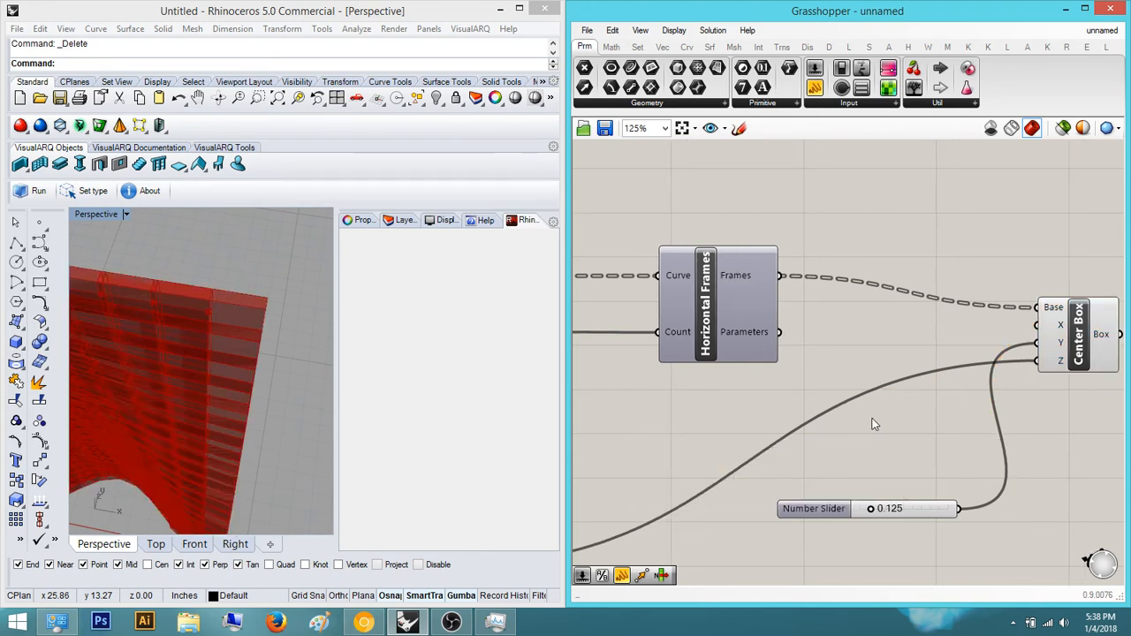
{"action": "double_click", "coordinate": [879, 419]}
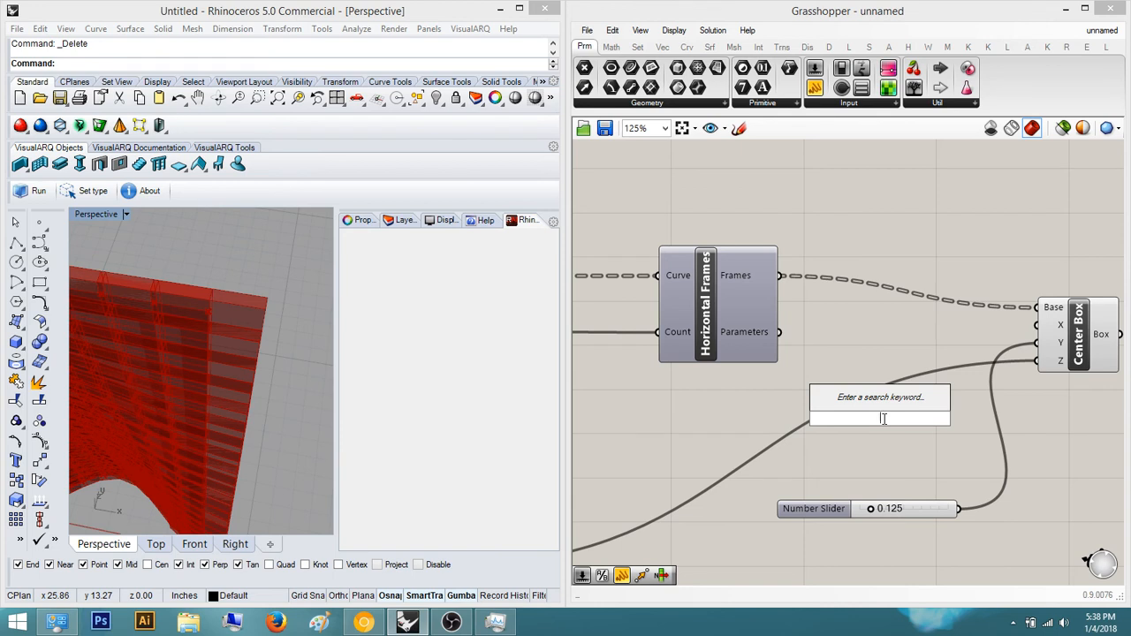
{"action": "type", "text": "2"}
{"action": "key", "text": "Return"}
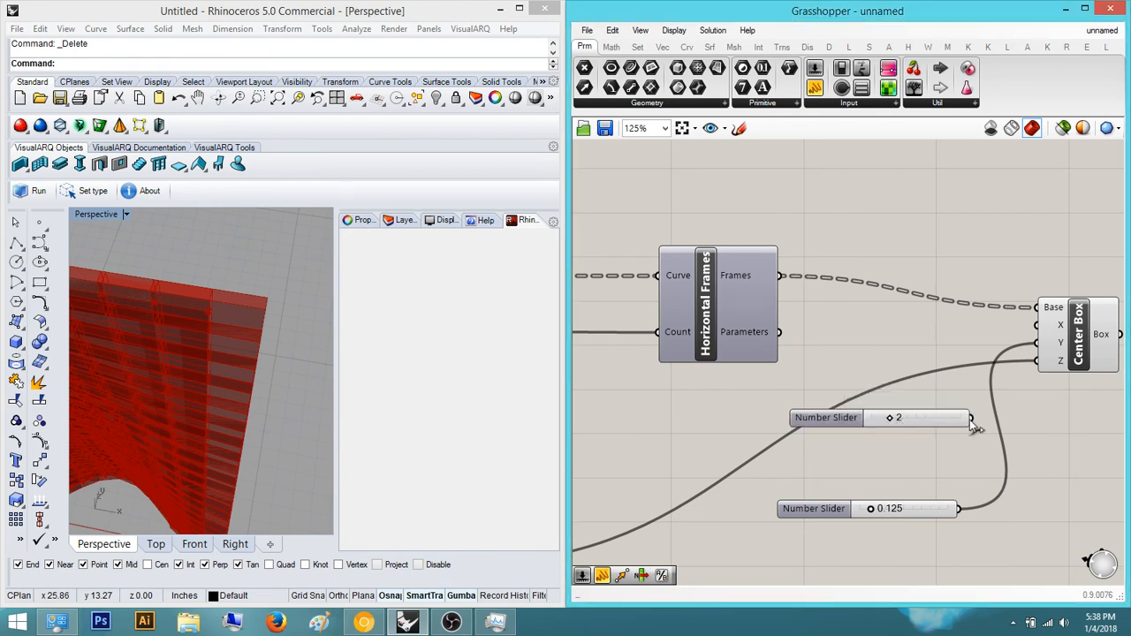
{"action": "left_click_drag", "start_coordinate": [971, 420], "coordinate": [1037, 325]}
{"action": "scroll", "coordinate": [758, 382], "scroll_direction": "up", "scroll_amount": 1}
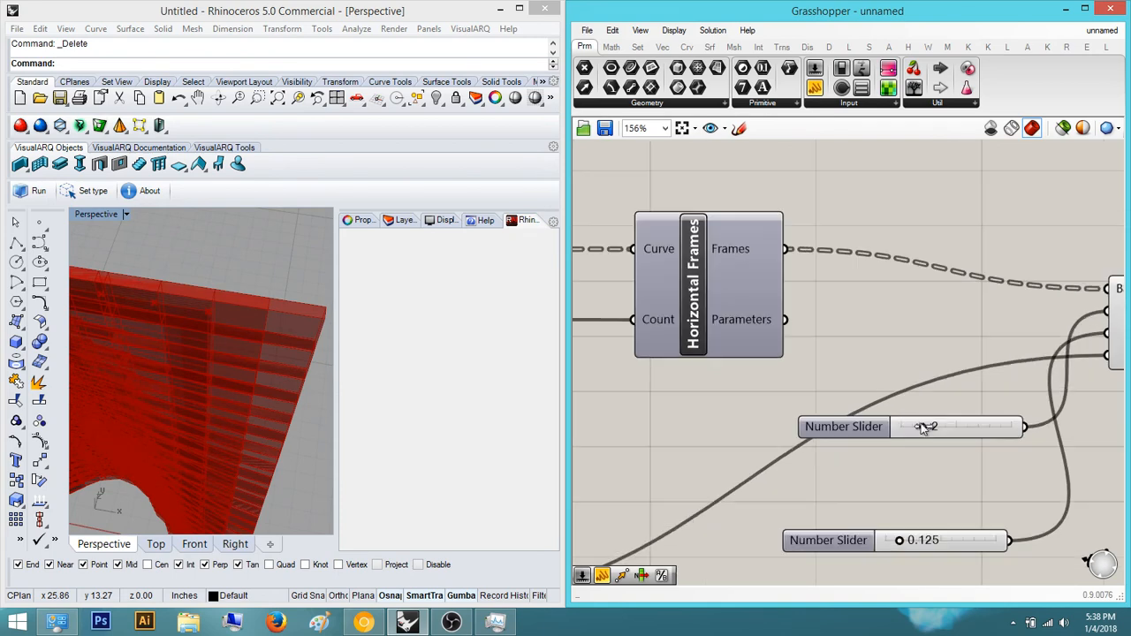
Switch the slider feeding Center Box's X input to decimal values with a range of 1 and set it to 0.418.
{"action": "mouse_move", "coordinate": [921, 428]}
{"action": "left_mouse_down"}
{"action": "mouse_move", "coordinate": [899, 428]}
{"action": "mouse_move", "coordinate": [913, 428]}
{"action": "left_mouse_up"}
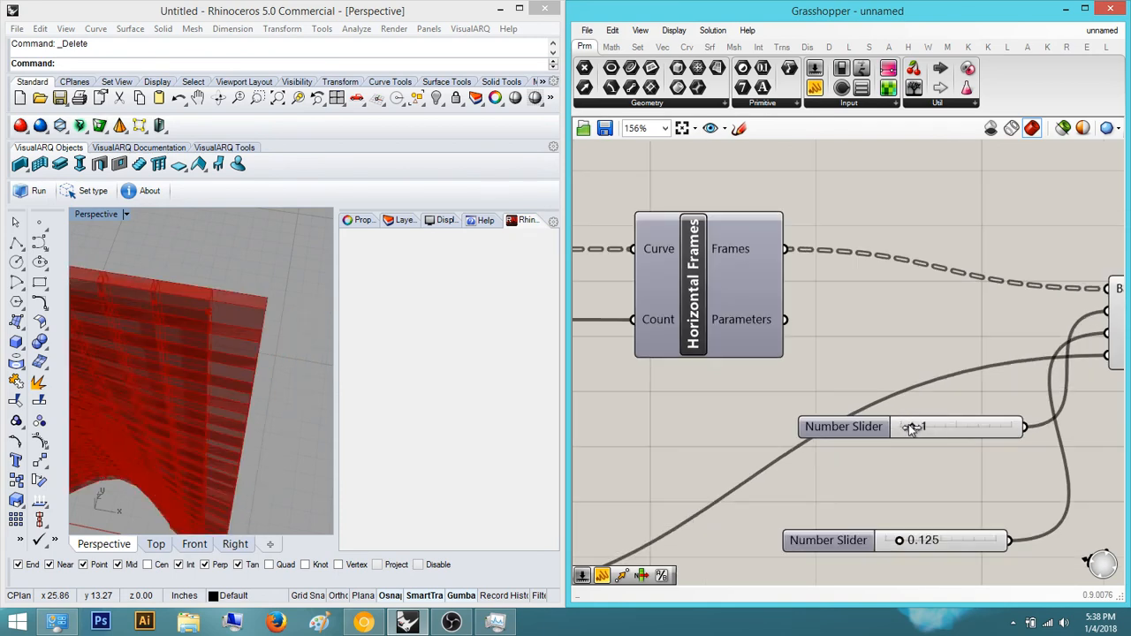
{"action": "left_click", "coordinate": [910, 429]}
{"action": "double_click", "coordinate": [870, 430]}
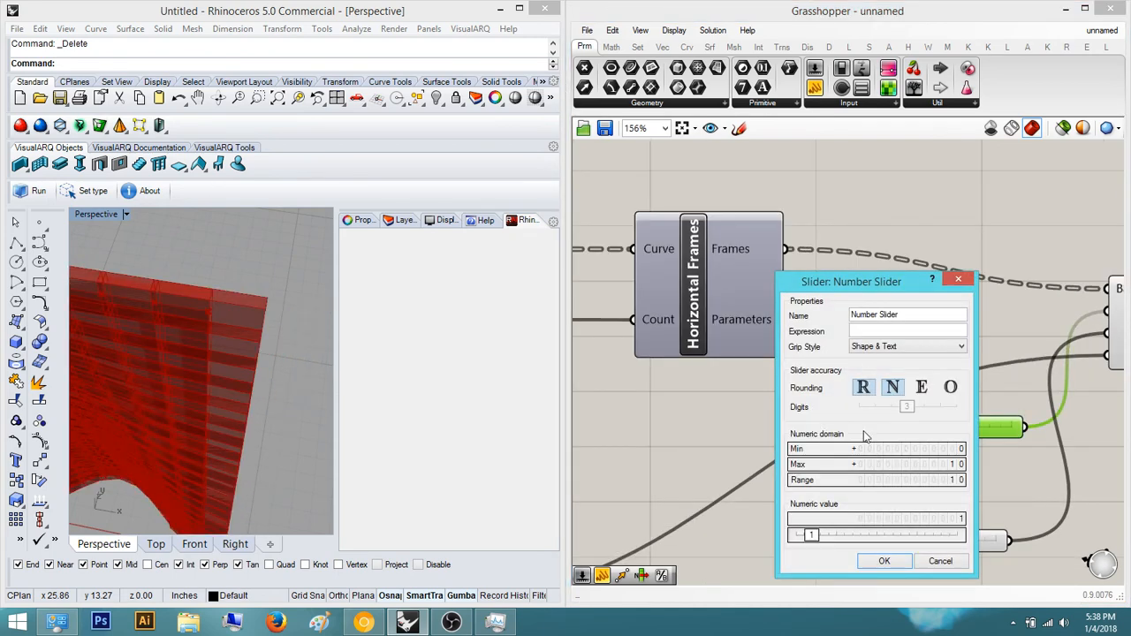
{"action": "double_click", "coordinate": [912, 480]}
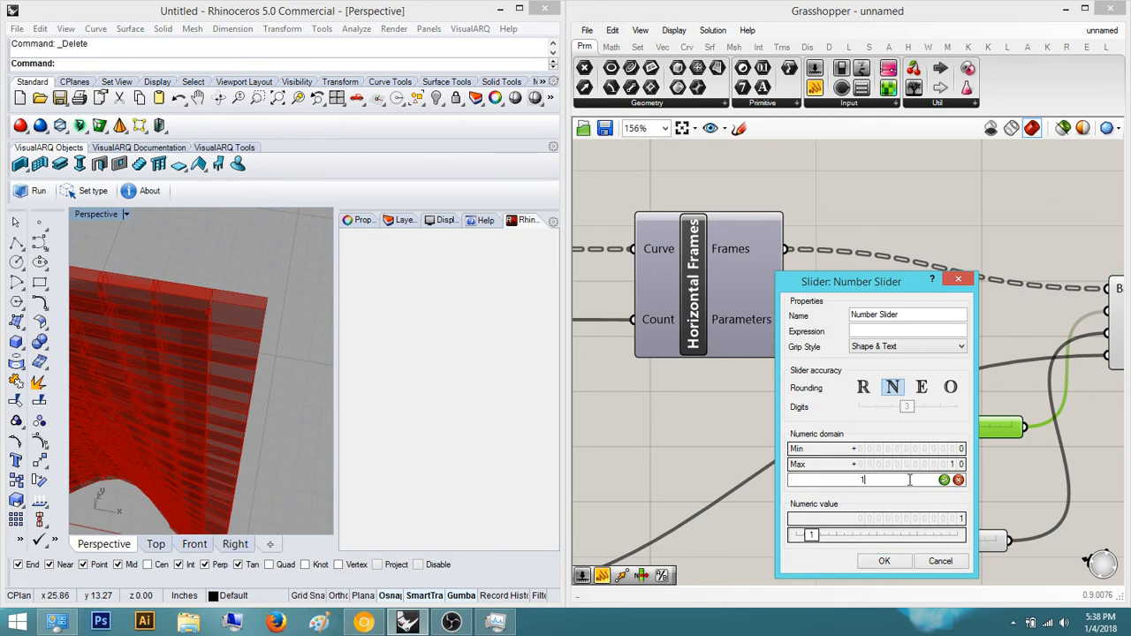
{"action": "type", "text": "1"}
{"action": "left_click", "coordinate": [944, 479]}
{"action": "left_click", "coordinate": [862, 387]}
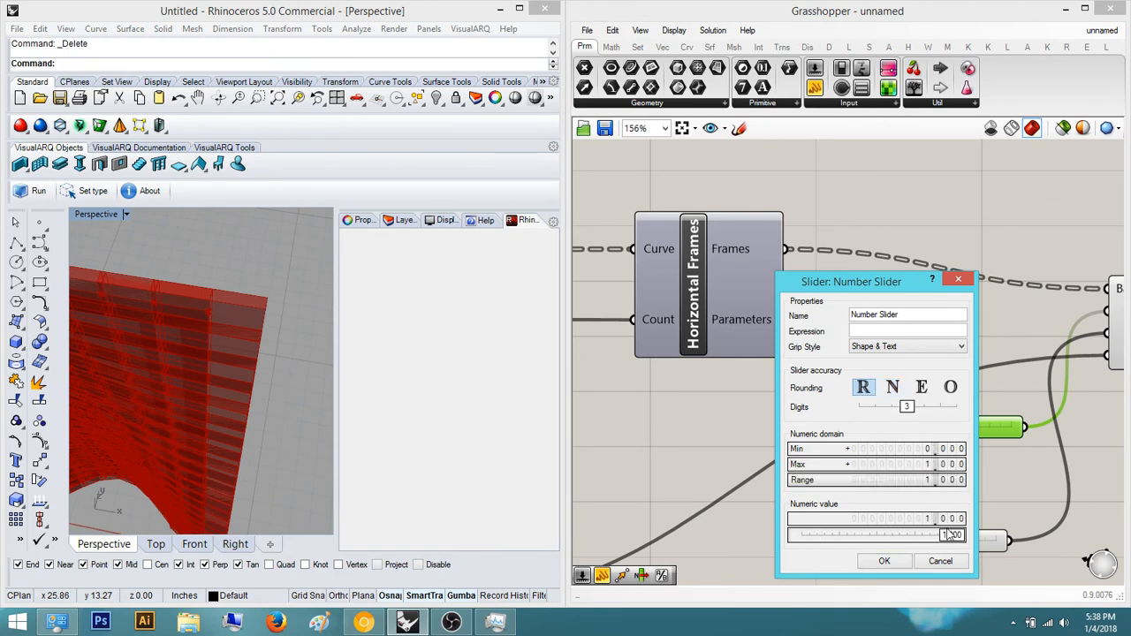
{"action": "left_click", "coordinate": [884, 561]}
{"action": "left_click_drag", "start_coordinate": [1012, 429], "coordinate": [947, 430]}
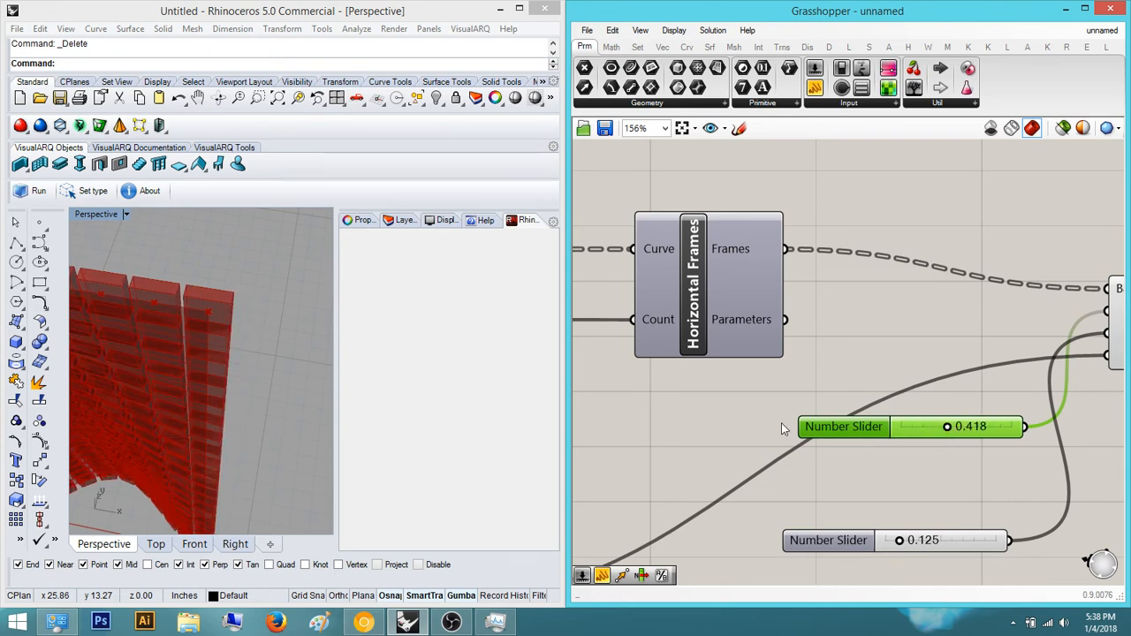
Add a number slider with the value 2 and connect it to Center Box's Y input.
{"action": "right_click_drag", "start_coordinate": [221, 354], "coordinate": [218, 309]}
{"action": "scroll", "coordinate": [813, 395], "scroll_direction": "down", "scroll_amount": 3}
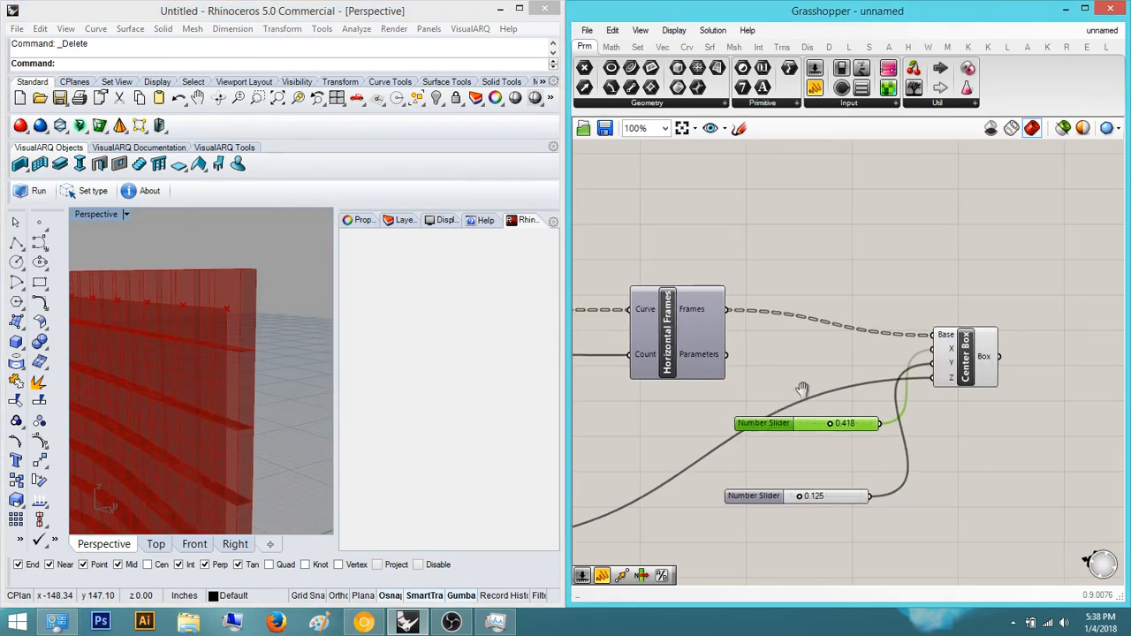
{"action": "double_click", "coordinate": [817, 372]}
{"action": "type", "text": "2"}
{"action": "key", "text": "Return"}
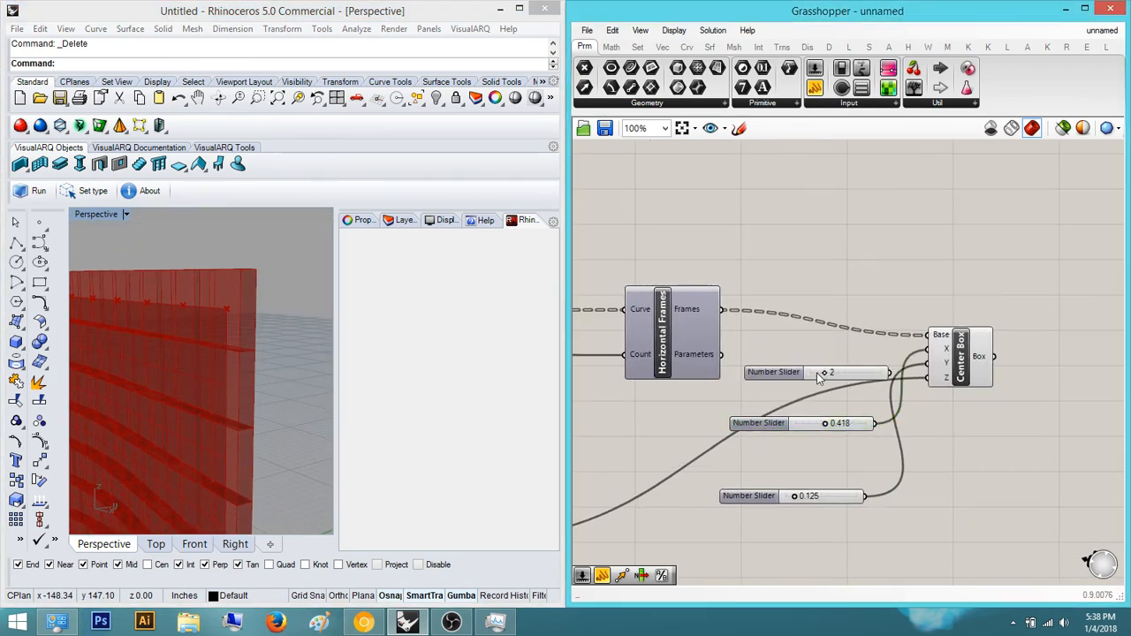
{"action": "scroll", "coordinate": [873, 384], "scroll_direction": "up", "scroll_amount": 3}
{"action": "left_click_drag", "start_coordinate": [905, 361], "coordinate": [979, 371]}
Set the number slider feeding Center Box's Y input to 1.
{"action": "right_click_drag", "start_coordinate": [224, 263], "coordinate": [225, 311]}
{"action": "scroll", "coordinate": [226, 311], "scroll_direction": "down", "scroll_amount": 9}
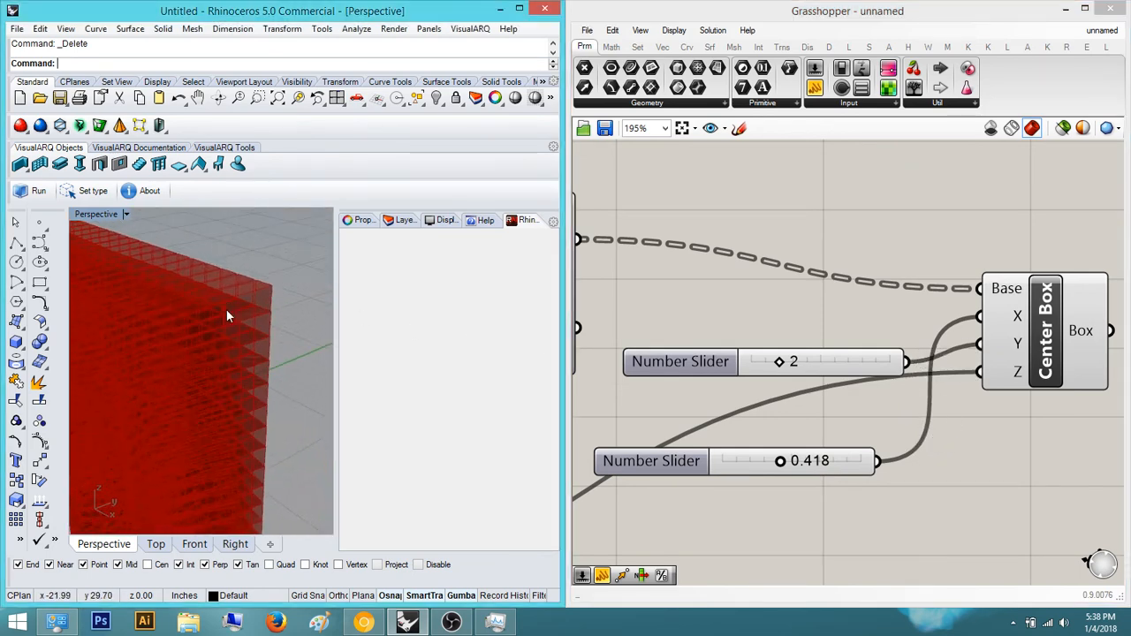
{"action": "right_click_drag", "start_coordinate": [715, 355], "coordinate": [800, 371]}
{"action": "scroll", "coordinate": [806, 371], "scroll_direction": "up", "scroll_amount": 4}
{"action": "left_click_drag", "start_coordinate": [934, 393], "coordinate": [905, 391]}
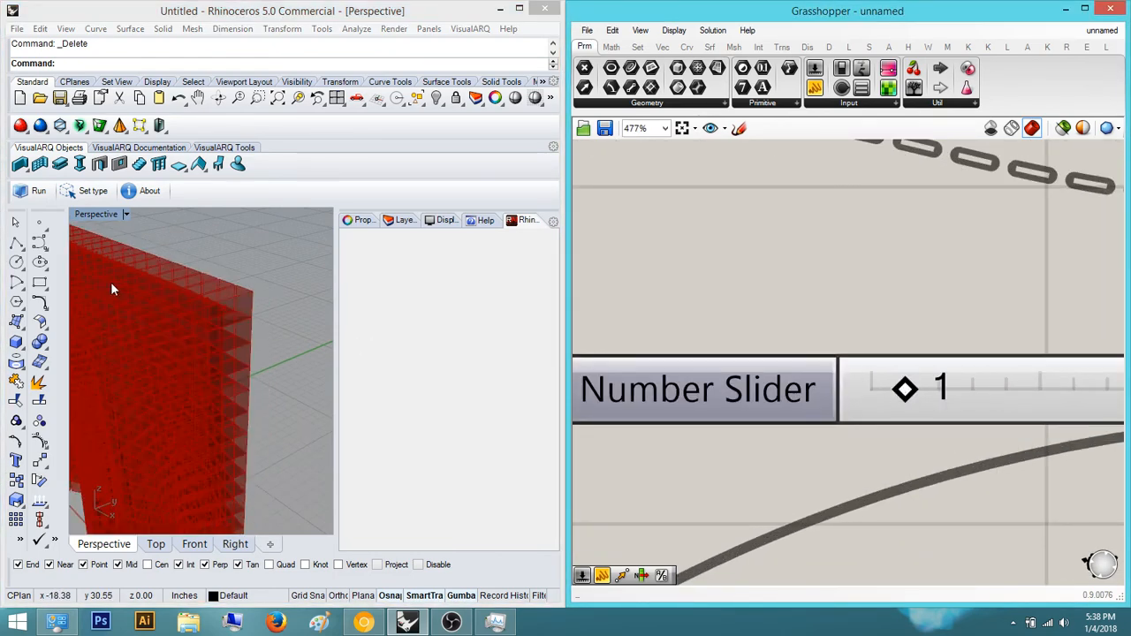
Add a number slider with the value 23 and connect it to the Count input of Horizontal Frames.
{"action": "right_click_drag", "start_coordinate": [111, 286], "coordinate": [245, 278]}
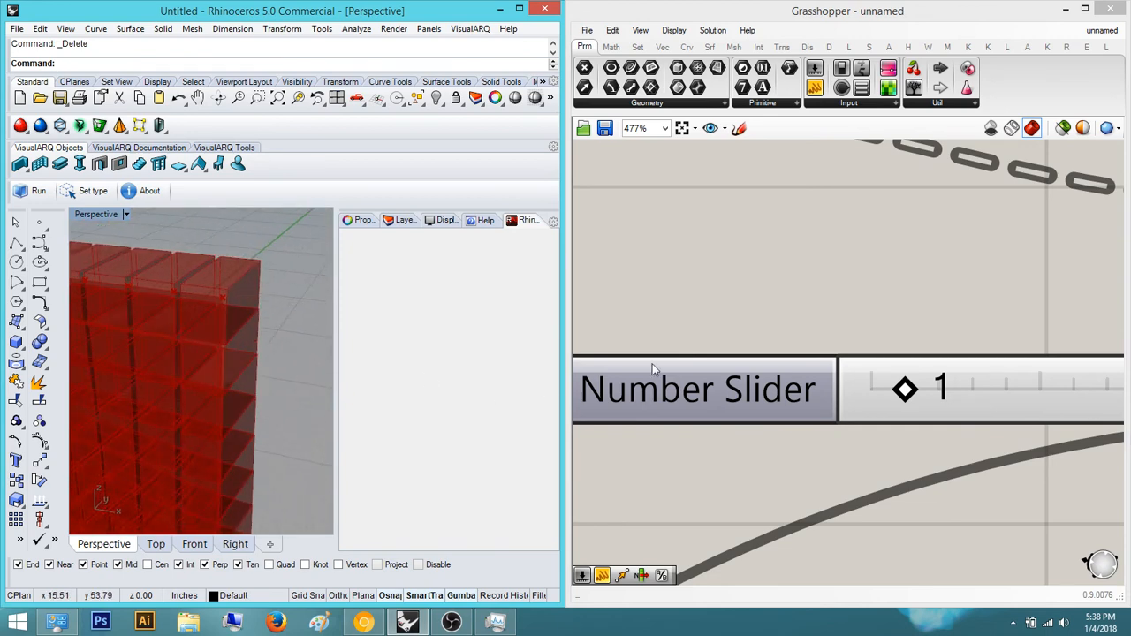
{"action": "right_click_drag", "start_coordinate": [753, 278], "coordinate": [816, 276]}
{"action": "scroll", "coordinate": [785, 296], "scroll_direction": "down", "scroll_amount": 10}
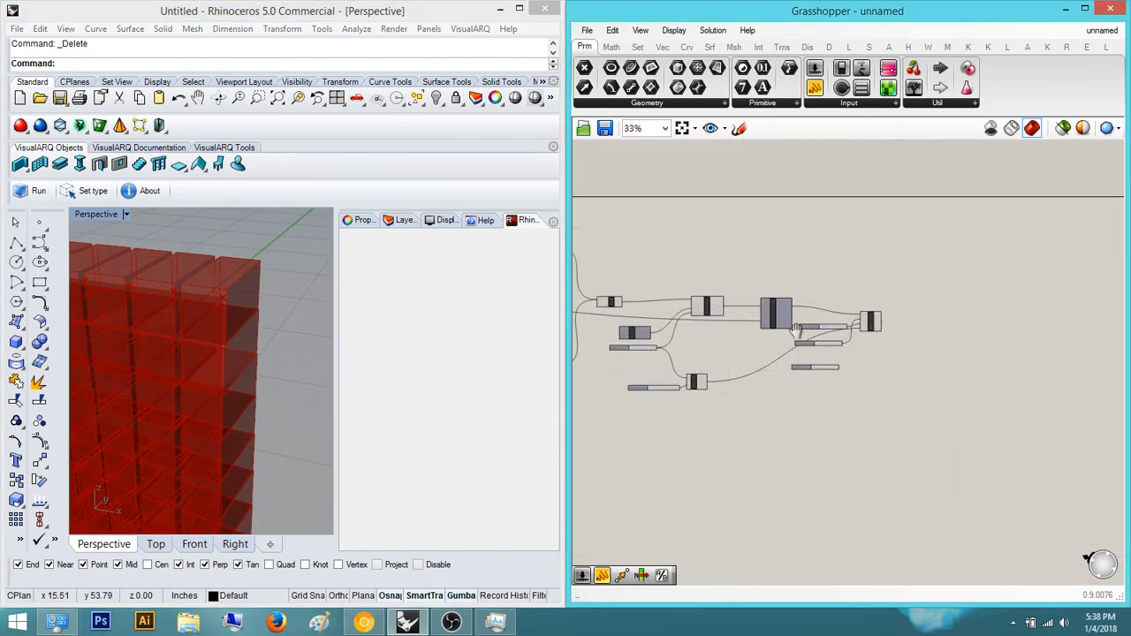
{"action": "scroll", "coordinate": [682, 323], "scroll_direction": "up", "scroll_amount": 5}
{"action": "right_click_drag", "start_coordinate": [631, 325], "coordinate": [721, 325]}
{"action": "scroll", "coordinate": [682, 323], "scroll_direction": "down", "scroll_amount": 4}
{"action": "scroll", "coordinate": [853, 332], "scroll_direction": "up", "scroll_amount": 4}
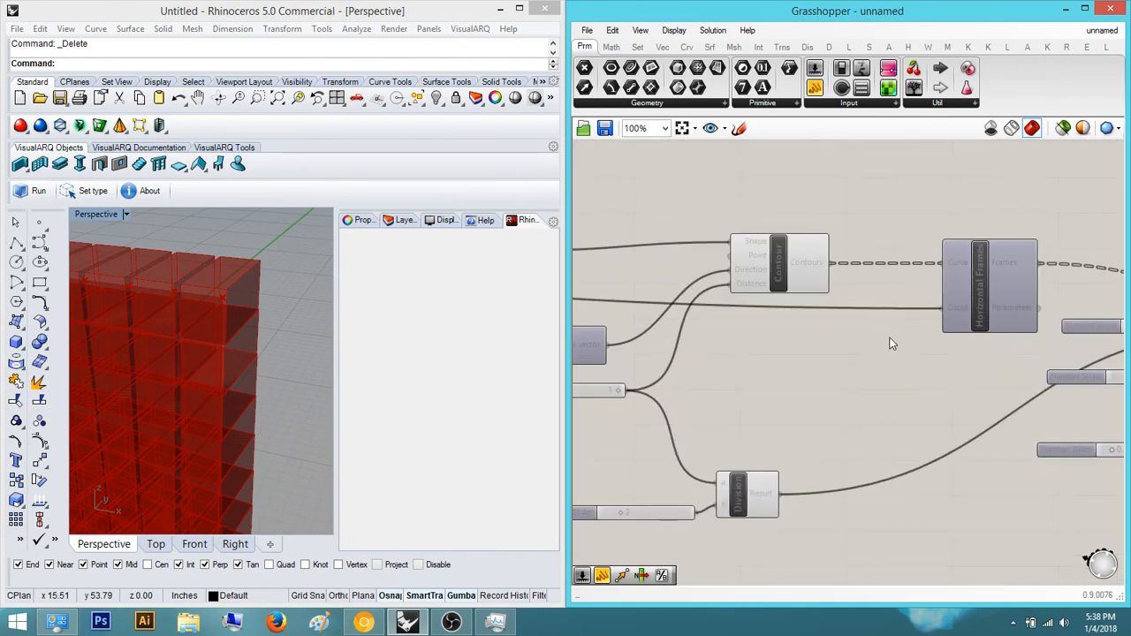
{"action": "right_click_drag", "start_coordinate": [891, 340], "coordinate": [865, 341]}
{"action": "double_click", "coordinate": [869, 369]}
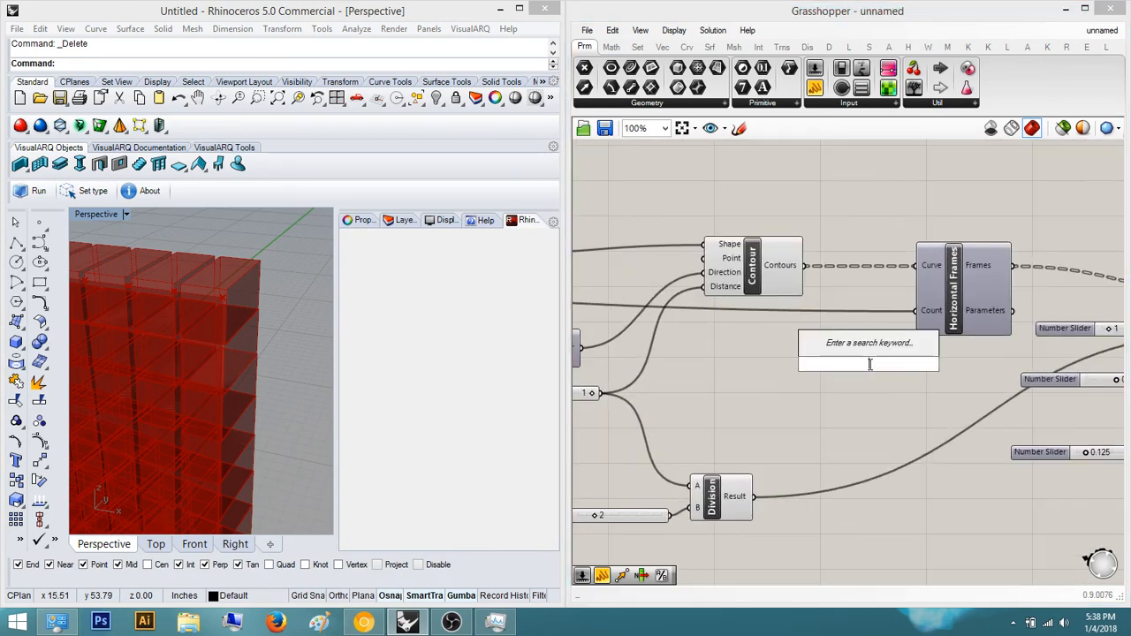
{"action": "type", "text": "23"}
{"action": "key", "text": "Return"}
{"action": "scroll", "coordinate": [905, 403], "scroll_direction": "up", "scroll_amount": 1}
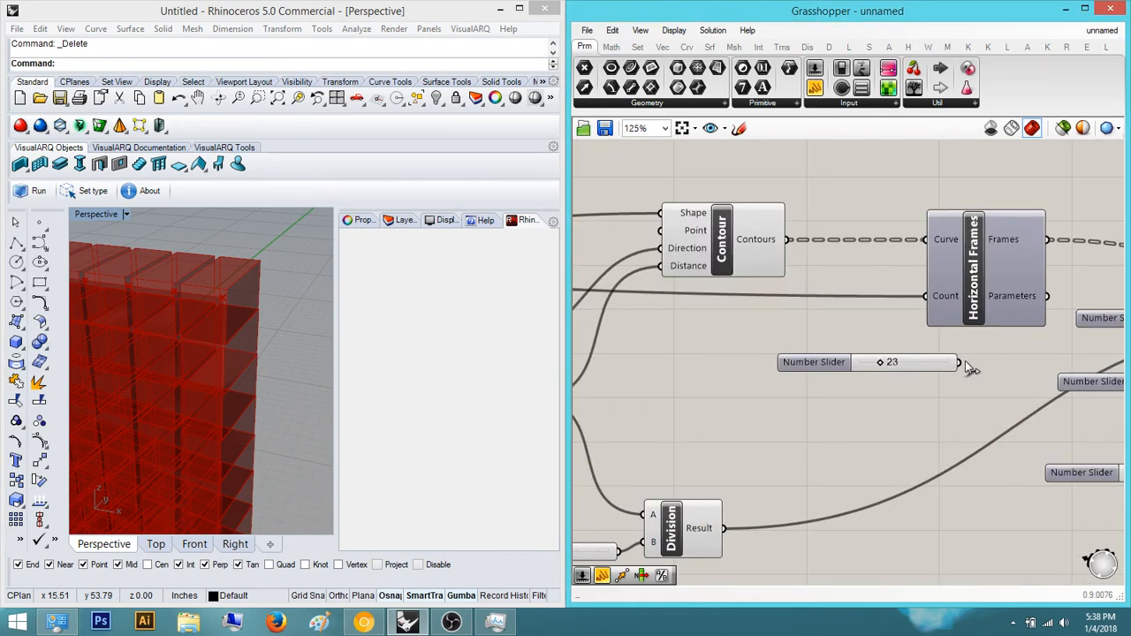
{"action": "left_click_drag", "start_coordinate": [959, 362], "coordinate": [926, 296]}
Set the number slider feeding the Count input of Horizontal Frames to 12.
{"action": "right_click_drag", "start_coordinate": [996, 361], "coordinate": [1066, 359]}
{"action": "left_click_drag", "start_coordinate": [973, 364], "coordinate": [867, 339]}
{"action": "scroll", "coordinate": [927, 339], "scroll_direction": "up", "scroll_amount": 3}
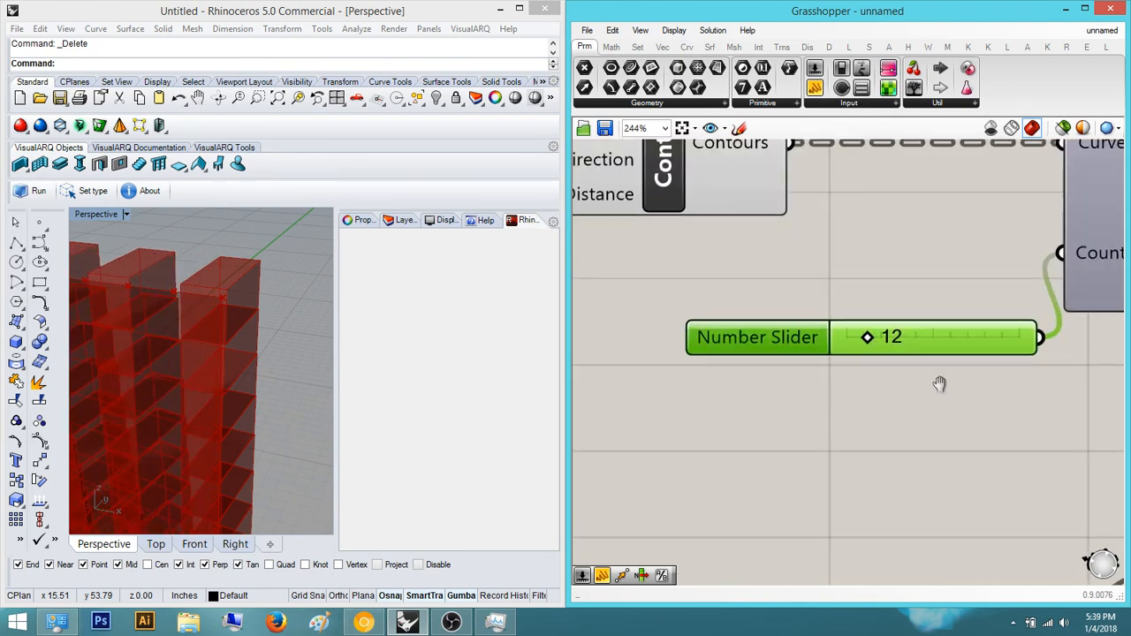
Set the number slider feeding Center Box's X input to 0.766.
{"action": "scroll", "coordinate": [880, 373], "scroll_direction": "down", "scroll_amount": 4}
{"action": "scroll", "coordinate": [880, 374], "scroll_direction": "up", "scroll_amount": 4}
{"action": "scroll", "coordinate": [873, 378], "scroll_direction": "down", "scroll_amount": 1}
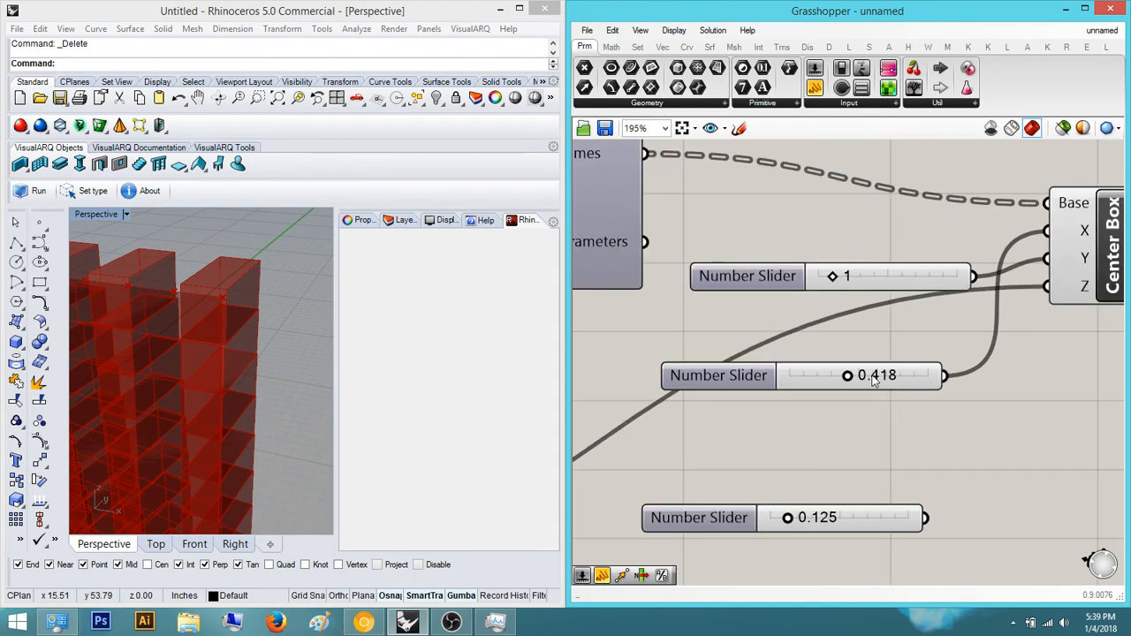
{"action": "left_click_drag", "start_coordinate": [854, 378], "coordinate": [902, 378]}
Switch the slider feeding Center Box's Y input to decimal values and set it to 0.642.
{"action": "double_click", "coordinate": [795, 279]}
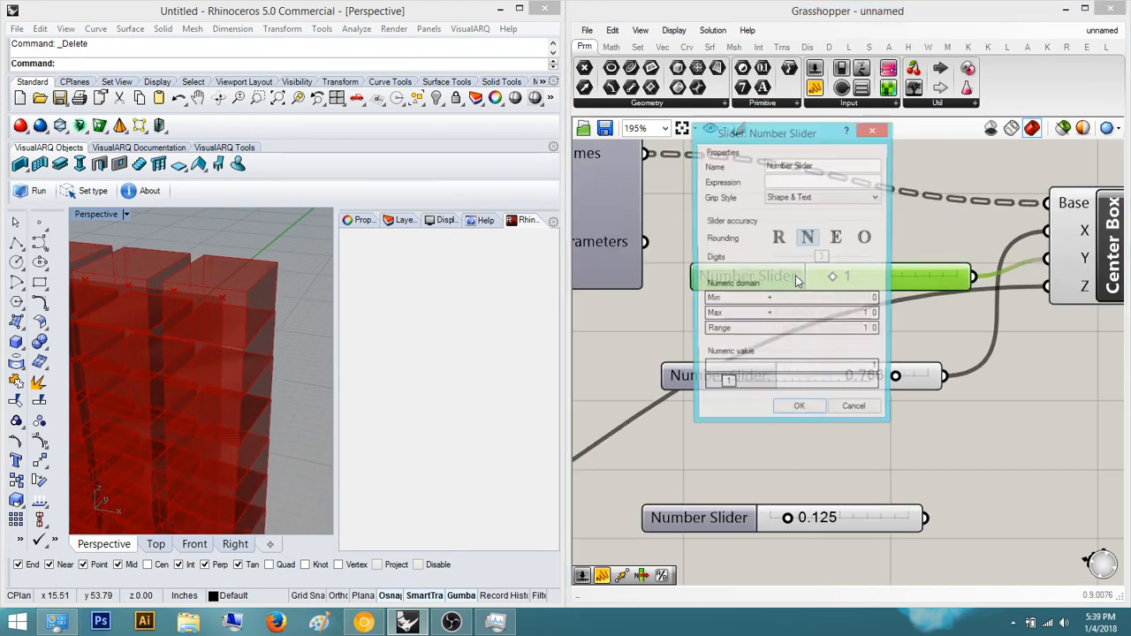
{"action": "left_click", "coordinate": [777, 238]}
{"action": "left_click", "coordinate": [798, 411]}
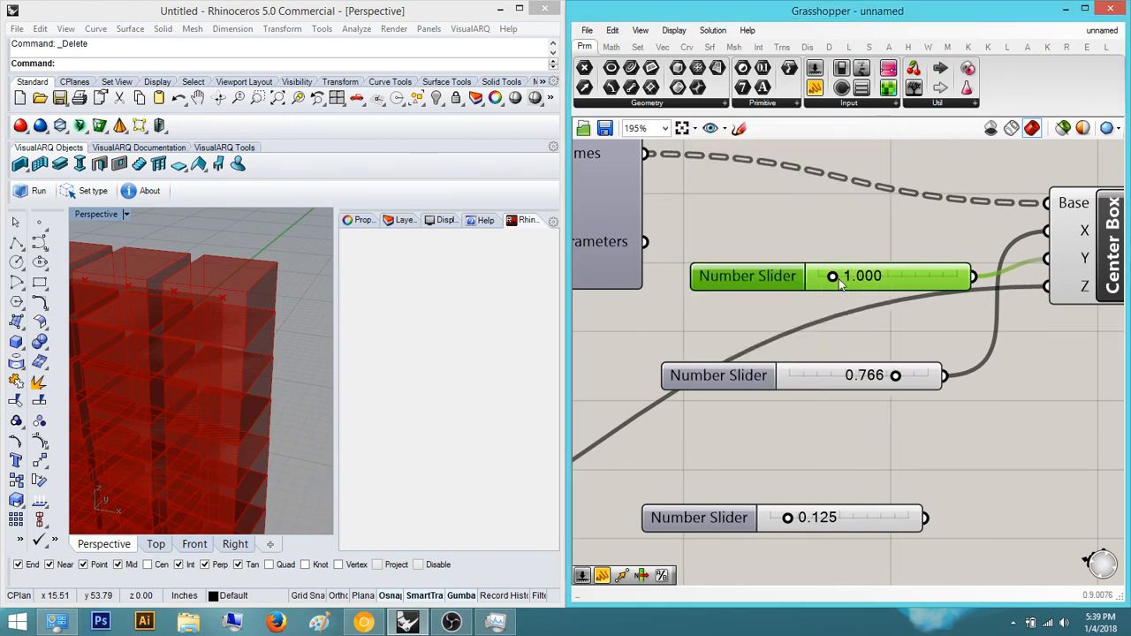
{"action": "left_click_drag", "start_coordinate": [835, 278], "coordinate": [831, 278]}
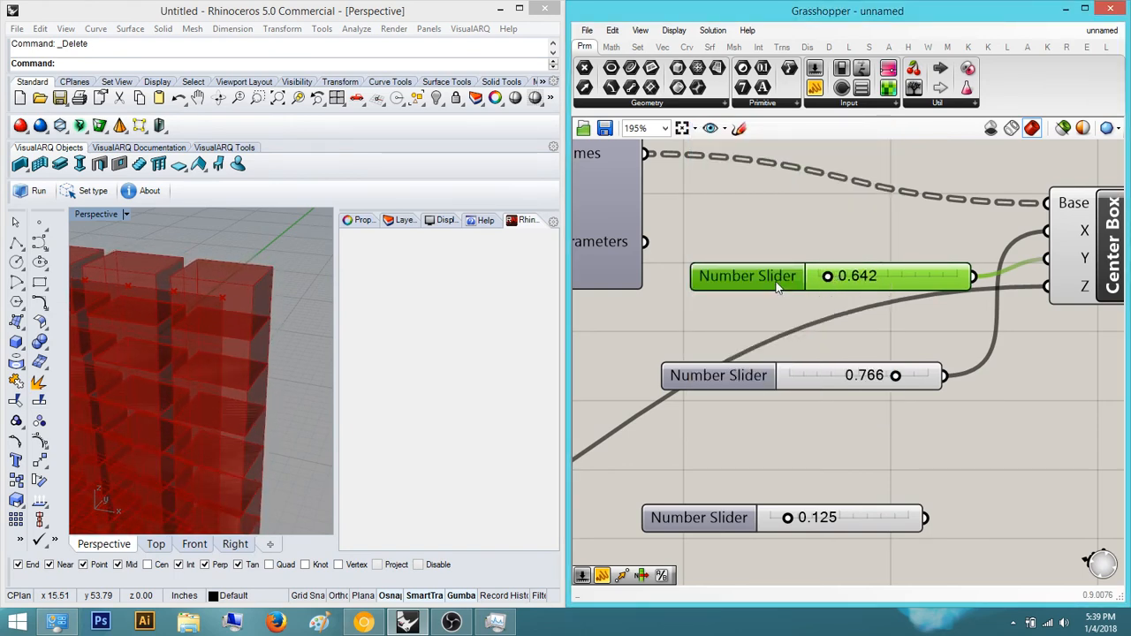
Delete the unconnected number slider with the value 0.125 below the Center Box inputs.
{"action": "right_click_drag", "start_coordinate": [216, 274], "coordinate": [203, 336]}
{"action": "right_click_drag", "start_coordinate": [1104, 397], "coordinate": [966, 325]}
{"action": "left_click_drag", "start_coordinate": [791, 557], "coordinate": [647, 434]}
{"action": "scroll", "coordinate": [684, 507], "scroll_direction": "down", "scroll_amount": 5}
{"action": "right_click_drag", "start_coordinate": [694, 505], "coordinate": [690, 516]}
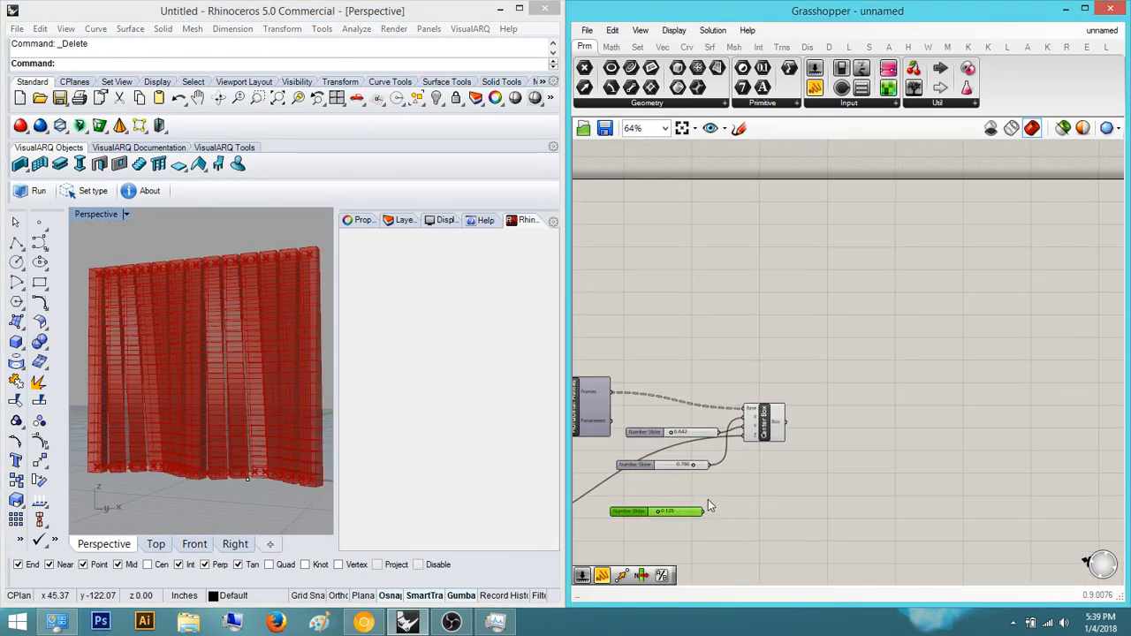
{"action": "key", "text": "Delete"}
{"action": "scroll", "coordinate": [803, 406], "scroll_direction": "up", "scroll_amount": 4}
Switch to the browser to examine the block arrangement in the wall reference photo, and return to Grasshopper.
{"action": "double_click", "coordinate": [803, 405]}
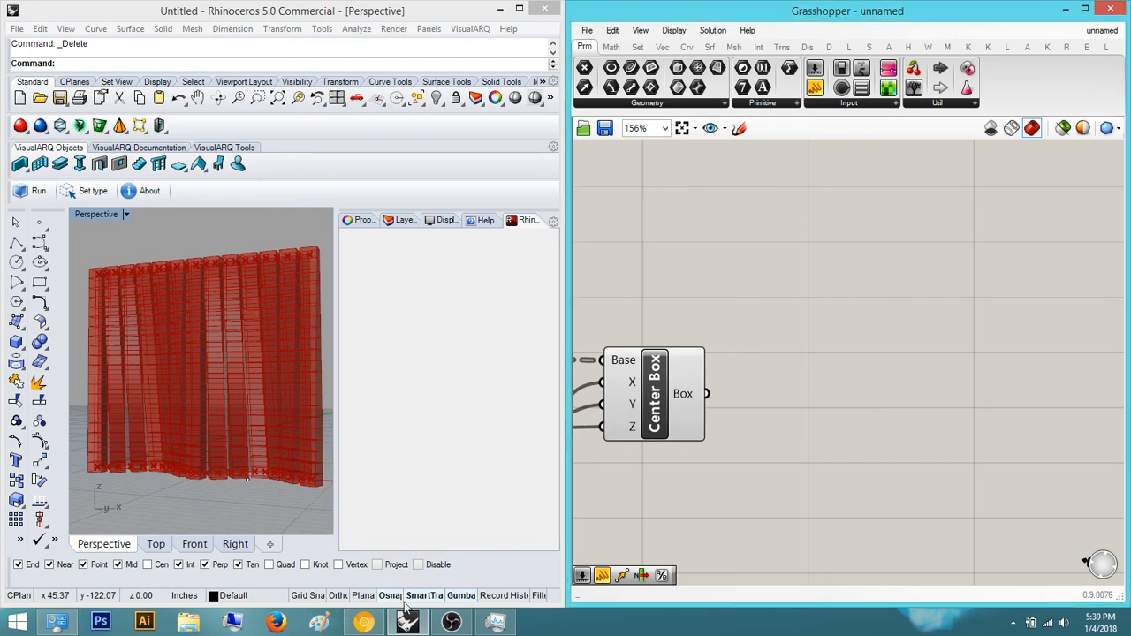
{"action": "left_click", "coordinate": [363, 622]}
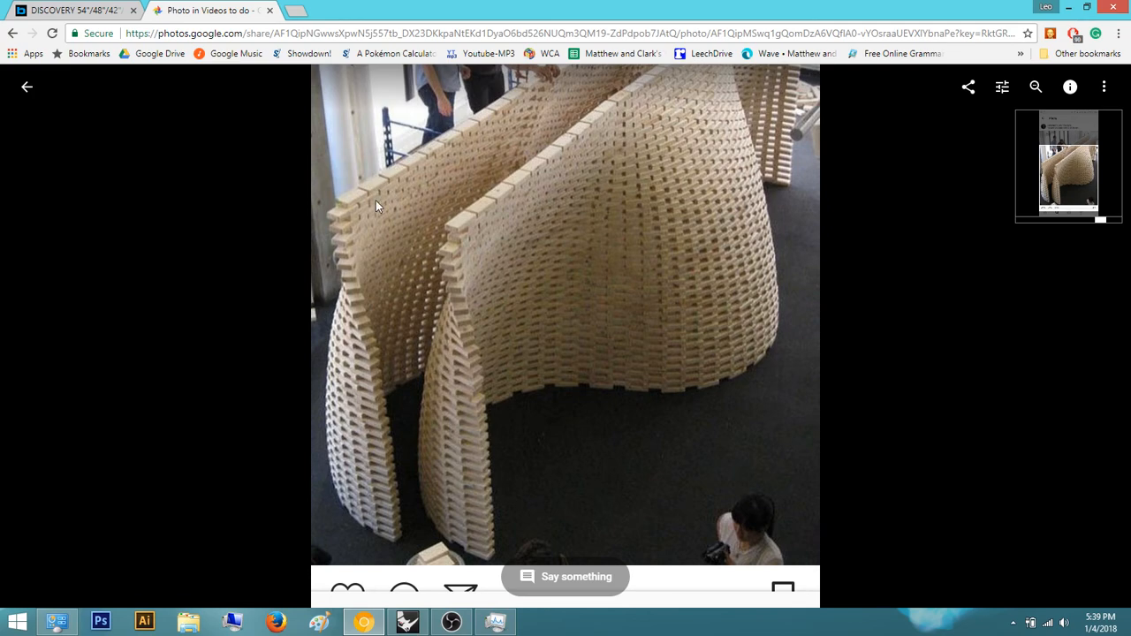
{"action": "left_click", "coordinate": [1072, 6]}
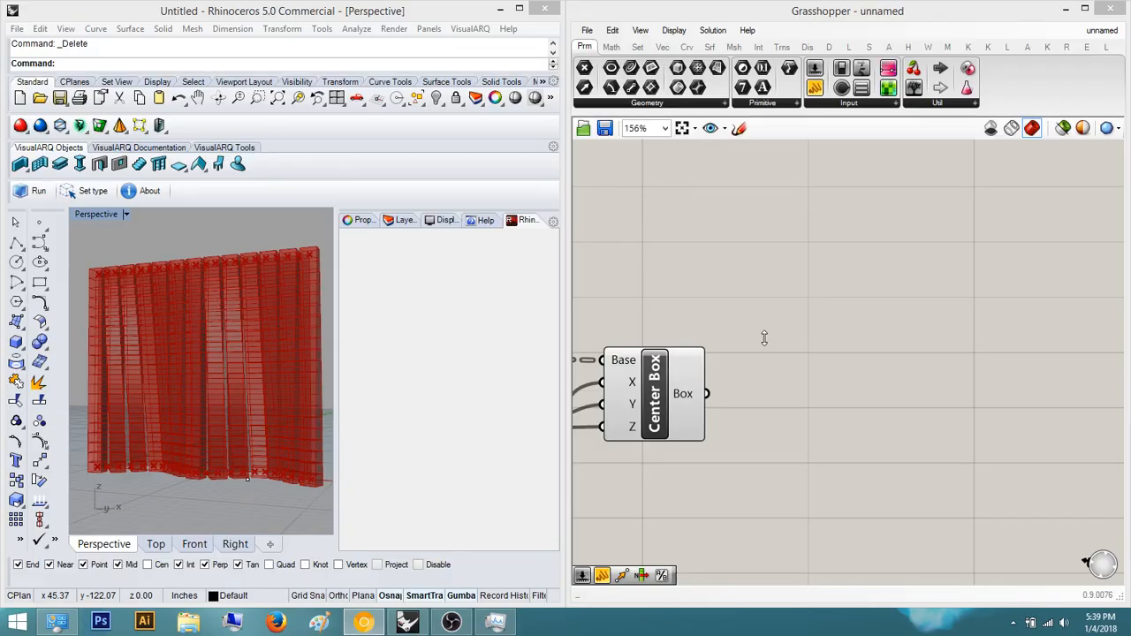
Turn off the preview of the Center Box component.
{"action": "right_click_drag", "start_coordinate": [796, 352], "coordinate": [880, 355]}
{"action": "left_click", "coordinate": [759, 401]}
{"action": "middle_click", "coordinate": [759, 401]}
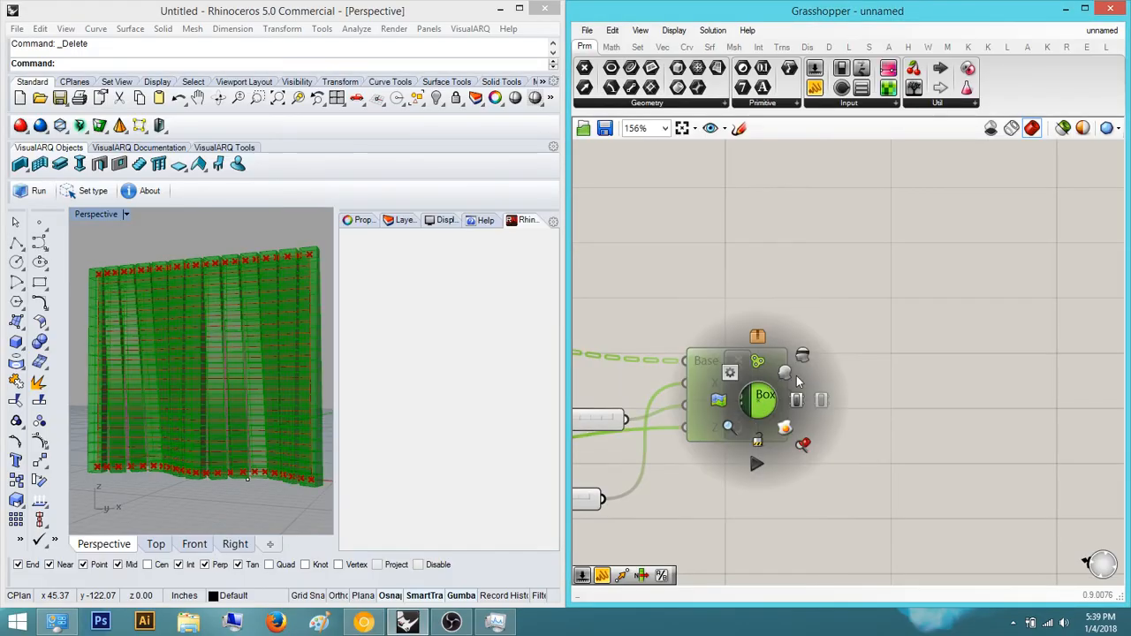
{"action": "middle_click", "coordinate": [744, 390]}
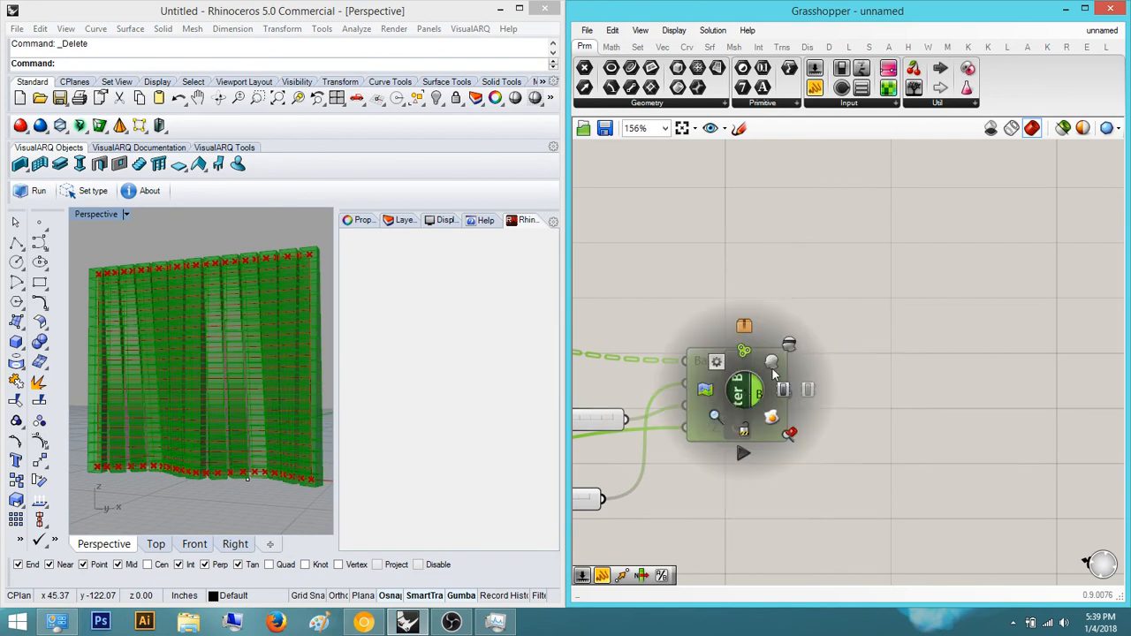
{"action": "left_click", "coordinate": [790, 347]}
Add a Cull Pattern component beside Center Box.
{"action": "double_click", "coordinate": [912, 374]}
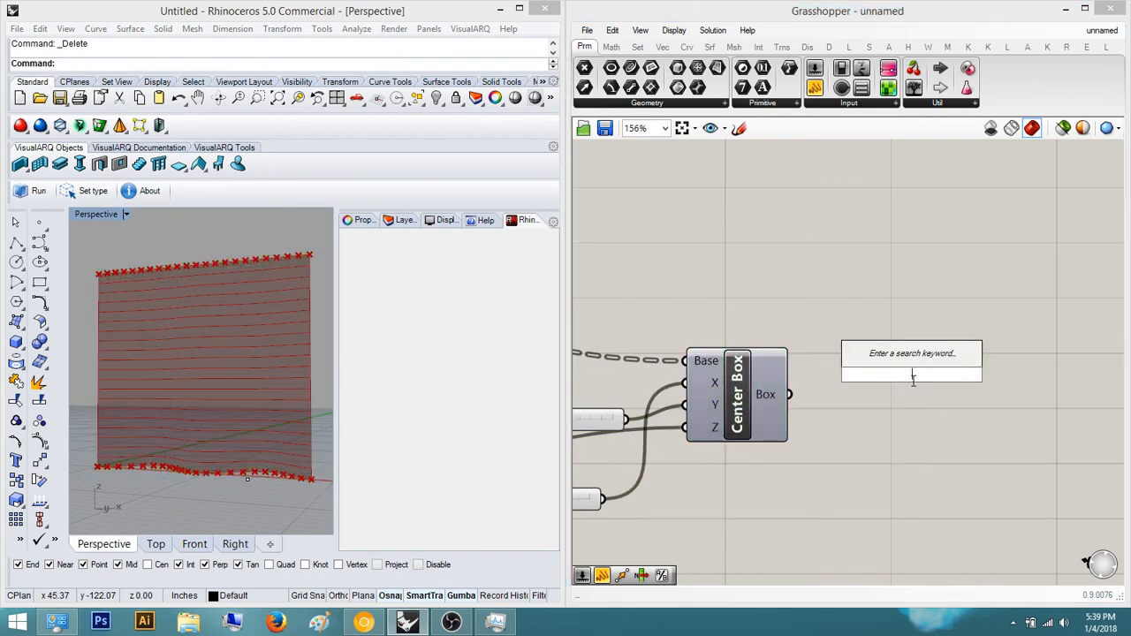
{"action": "type", "text": "cull pa"}
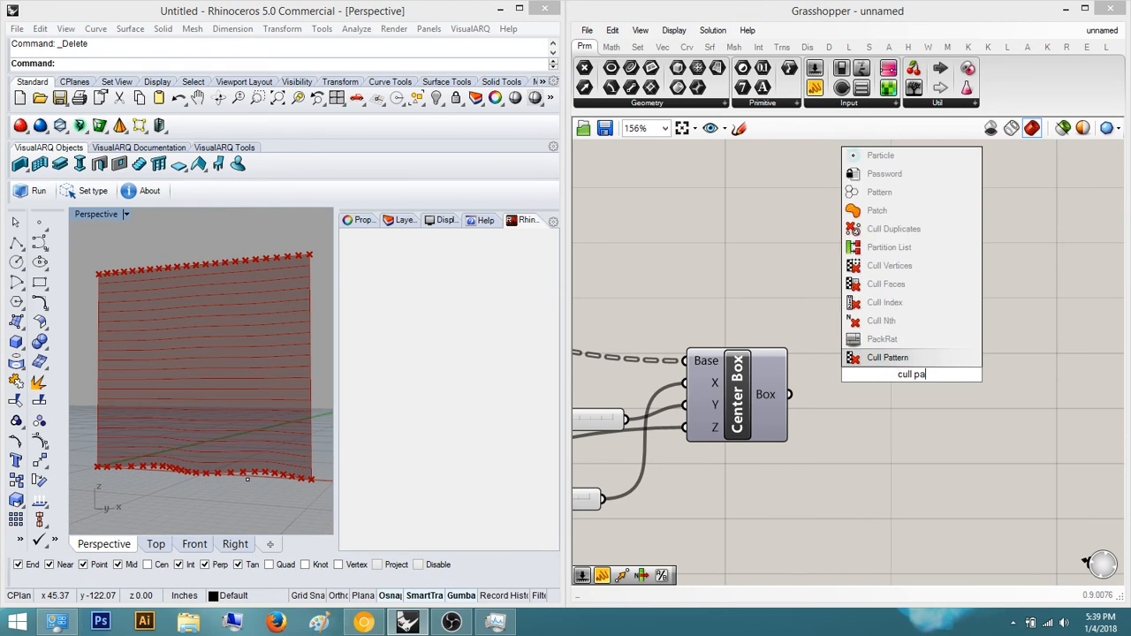
{"action": "type", "text": "ttern"}
{"action": "key", "text": "Return"}
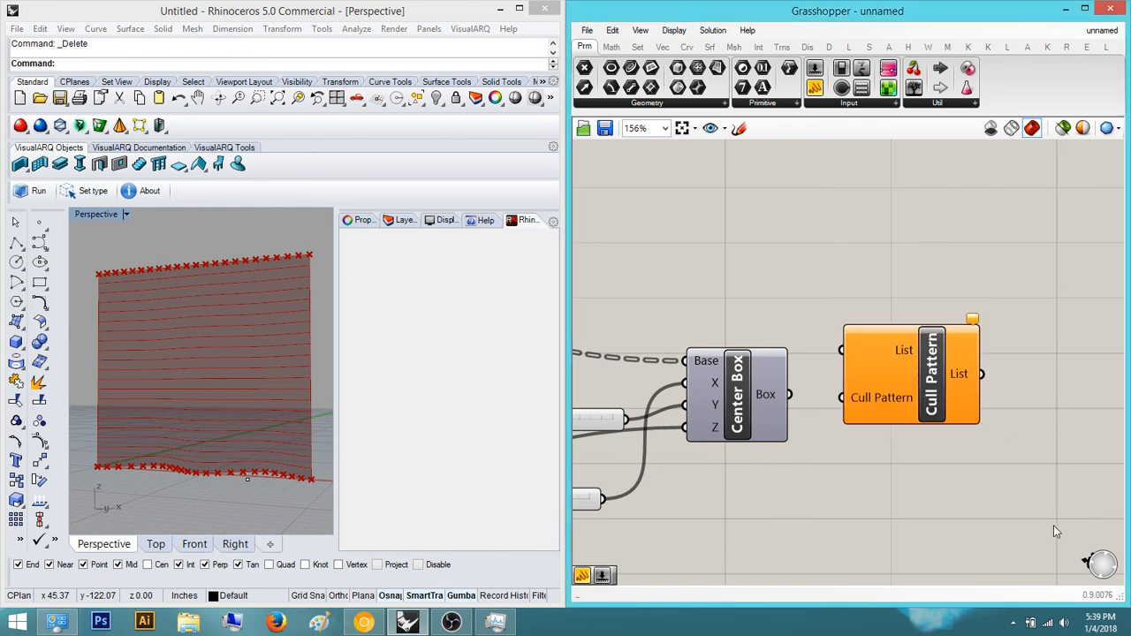
Add a Panel below Cull Pattern with 1 and 0 on separate lines, and make each line a separate list item.
{"action": "double_click", "coordinate": [919, 495]}
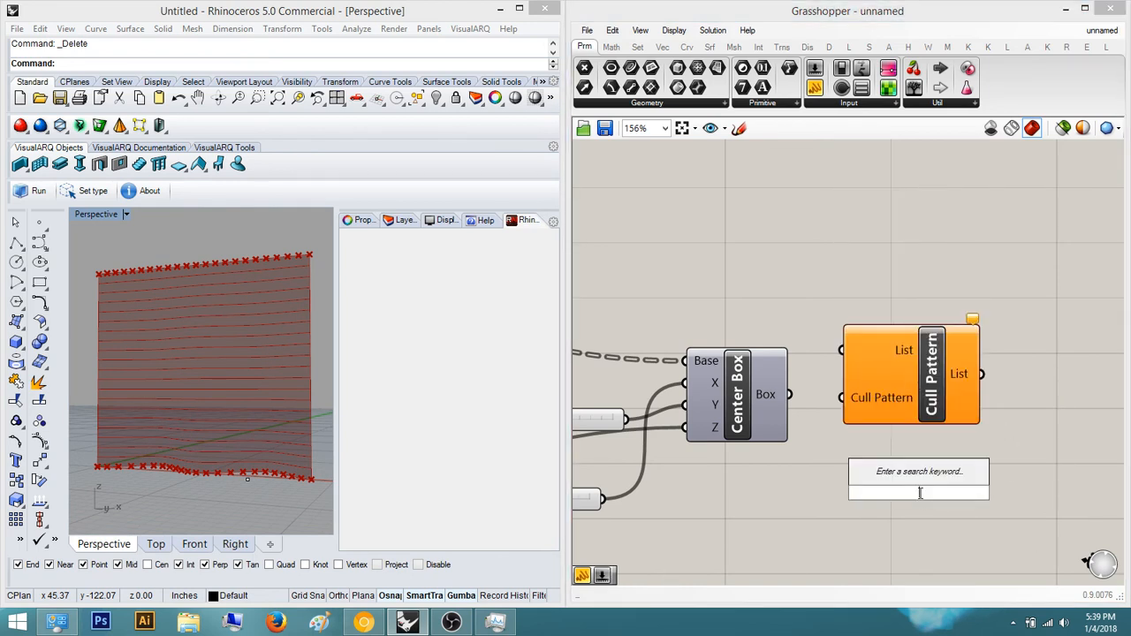
{"action": "type", "text": "pan"}
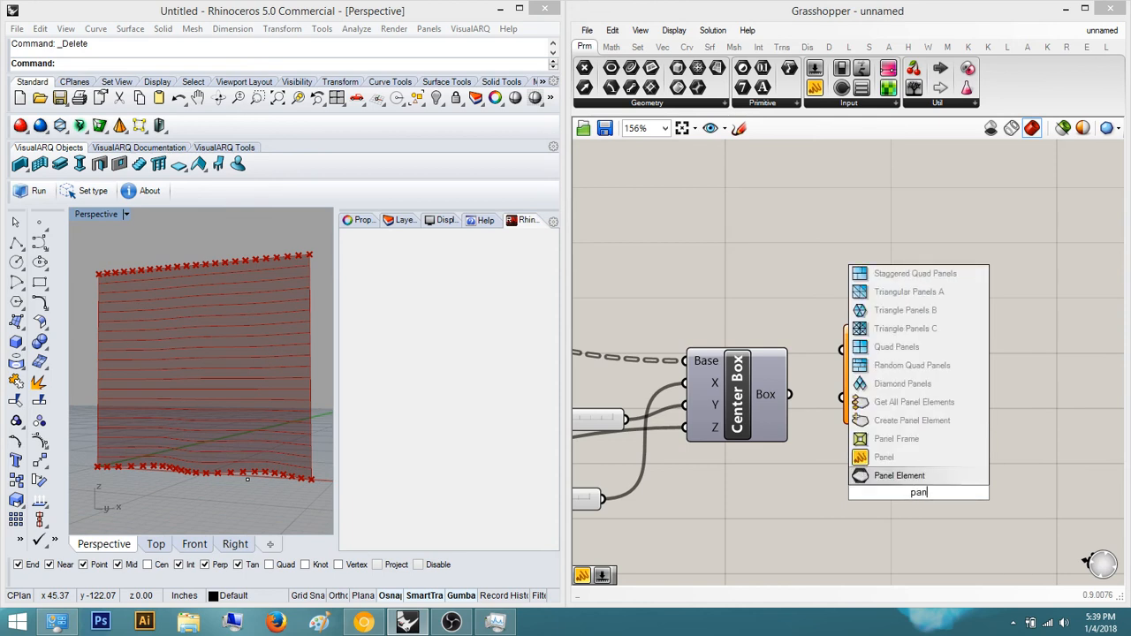
{"action": "key", "text": "Up"}
{"action": "key", "text": "Return"}
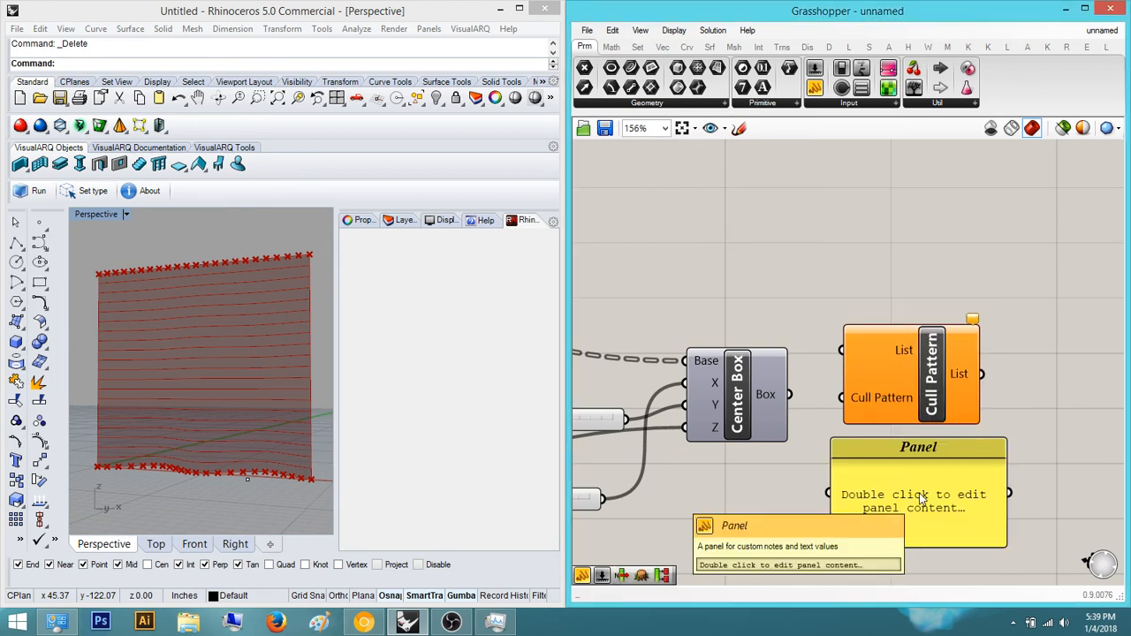
{"action": "double_click", "coordinate": [922, 500]}
{"action": "left_click_drag", "start_coordinate": [979, 473], "coordinate": [843, 421]}
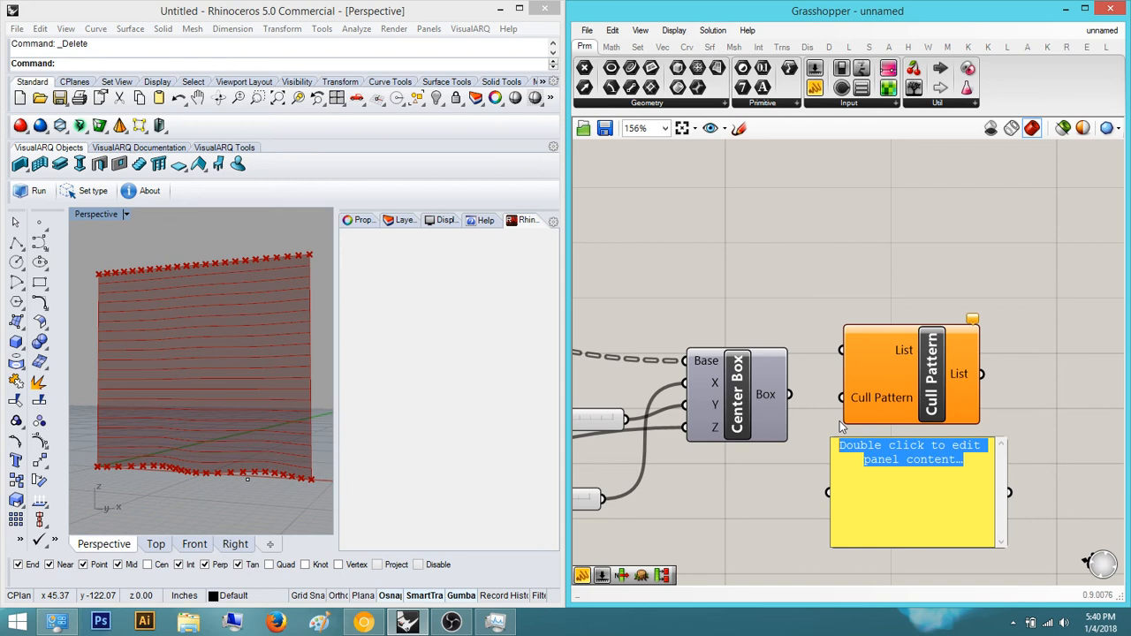
{"action": "type", "text": "1"}
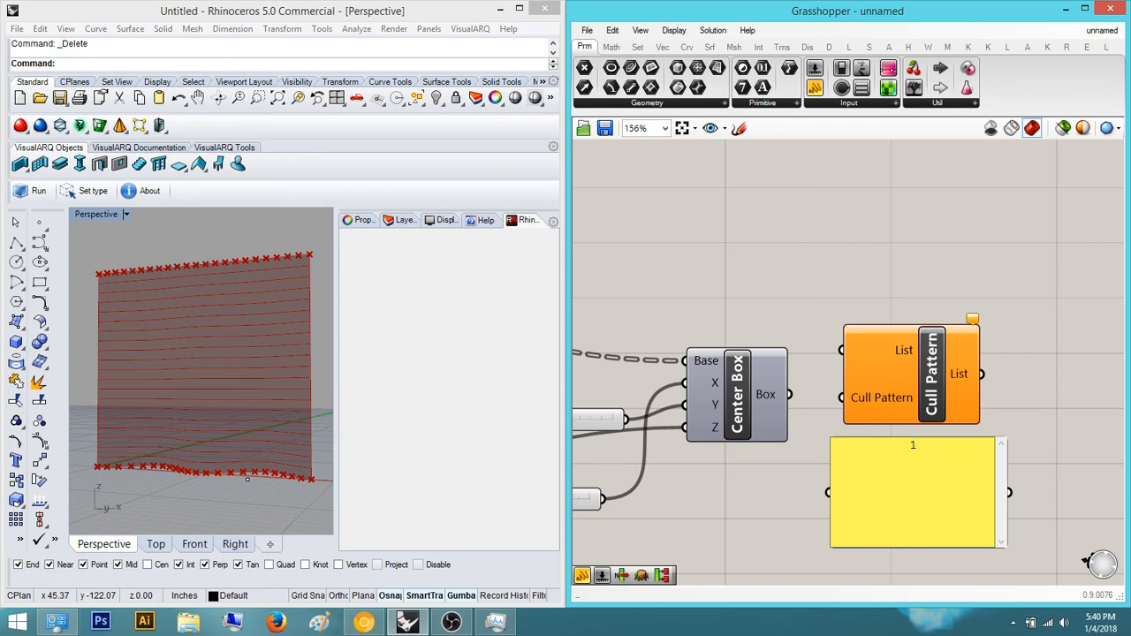
{"action": "left_click", "coordinate": [817, 430]}
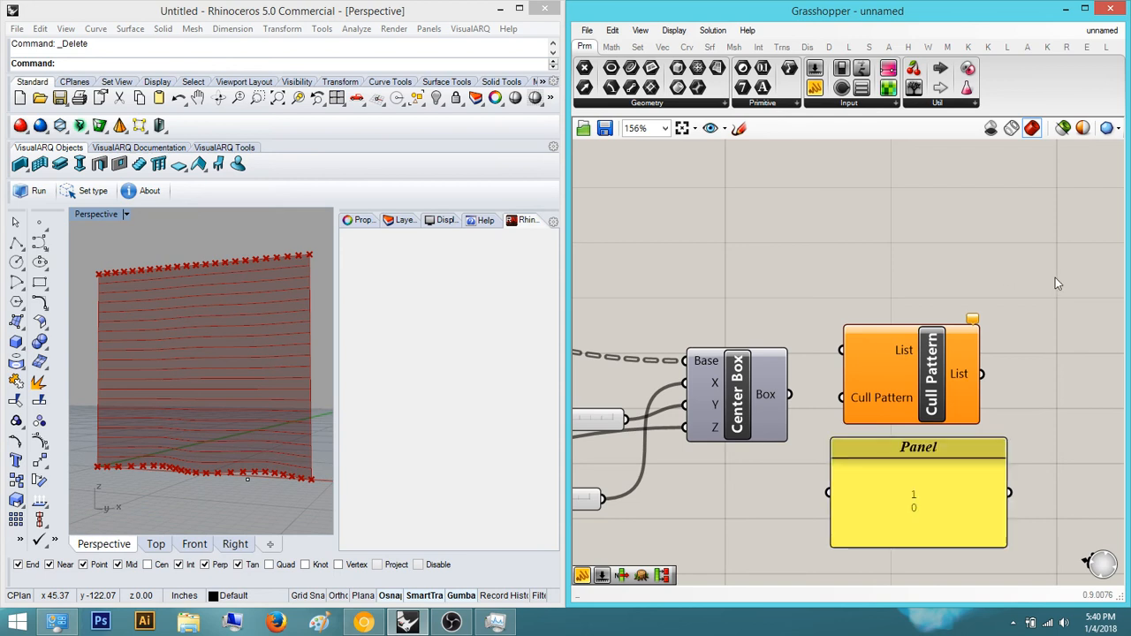
{"action": "right_click", "coordinate": [947, 491]}
{"action": "left_click", "coordinate": [1036, 324]}
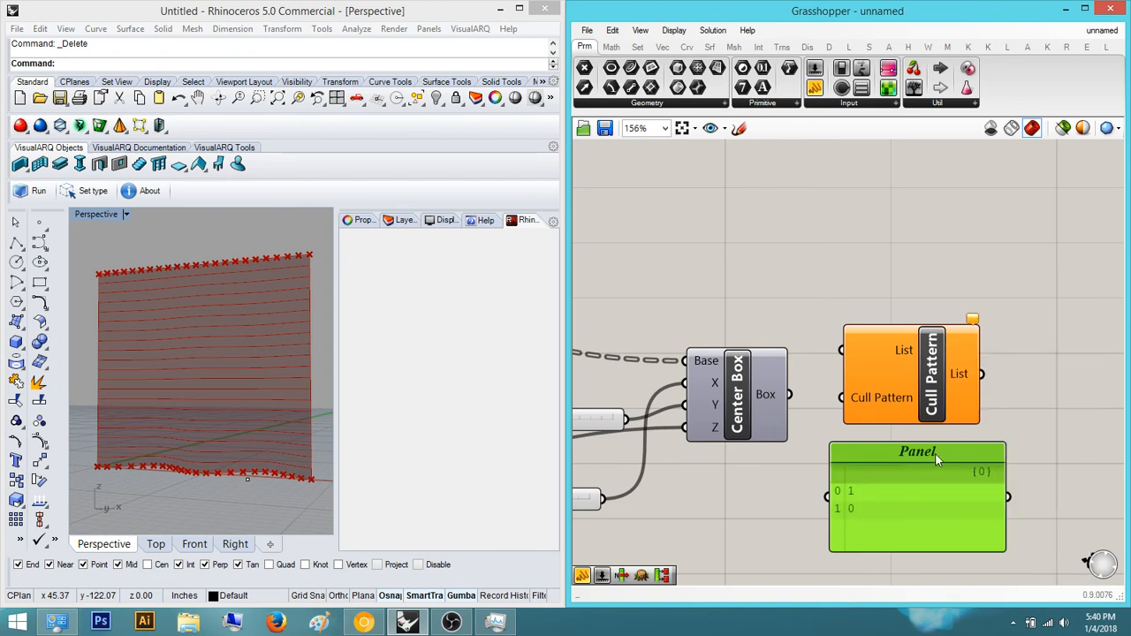
Feed the 1/0 panel into Cull Pattern's pattern input and the Center Box output into its List, spacing out the panel and Cull Pattern.
{"action": "left_click_drag", "start_coordinate": [914, 481], "coordinate": [780, 511]}
{"action": "left_click_drag", "start_coordinate": [873, 528], "coordinate": [841, 397]}
{"action": "scroll", "coordinate": [887, 460], "scroll_direction": "down", "scroll_amount": 4}
{"action": "right_click_drag", "start_coordinate": [886, 460], "coordinate": [852, 427]}
{"action": "left_click_drag", "start_coordinate": [847, 378], "coordinate": [924, 436]}
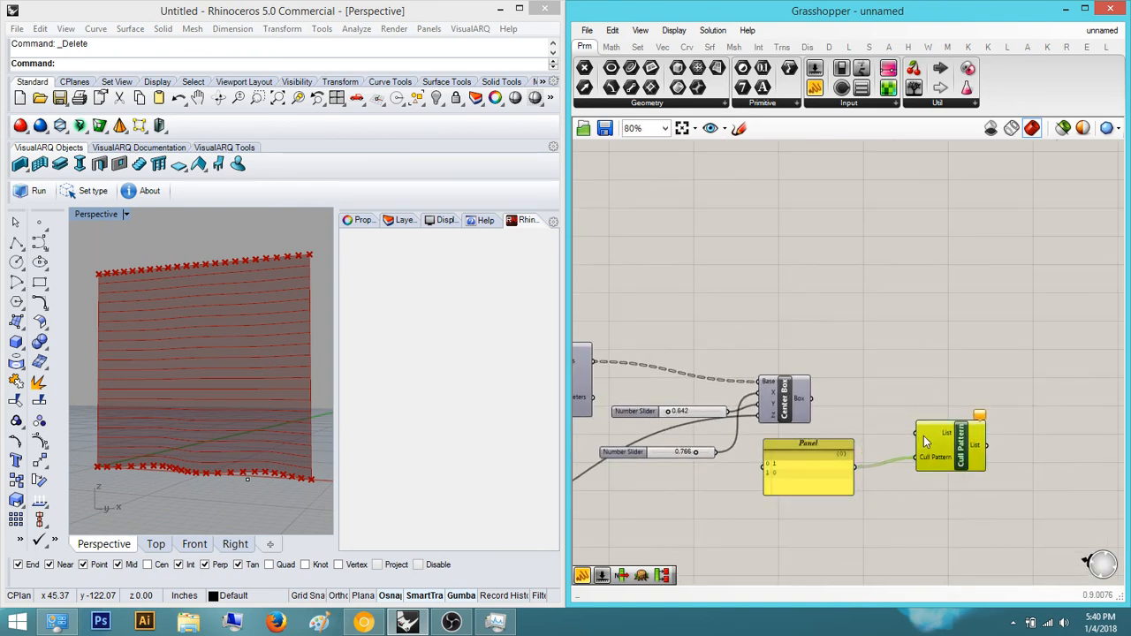
{"action": "left_click_drag", "start_coordinate": [828, 409], "coordinate": [810, 399]}
{"action": "left_click", "coordinate": [881, 402]}
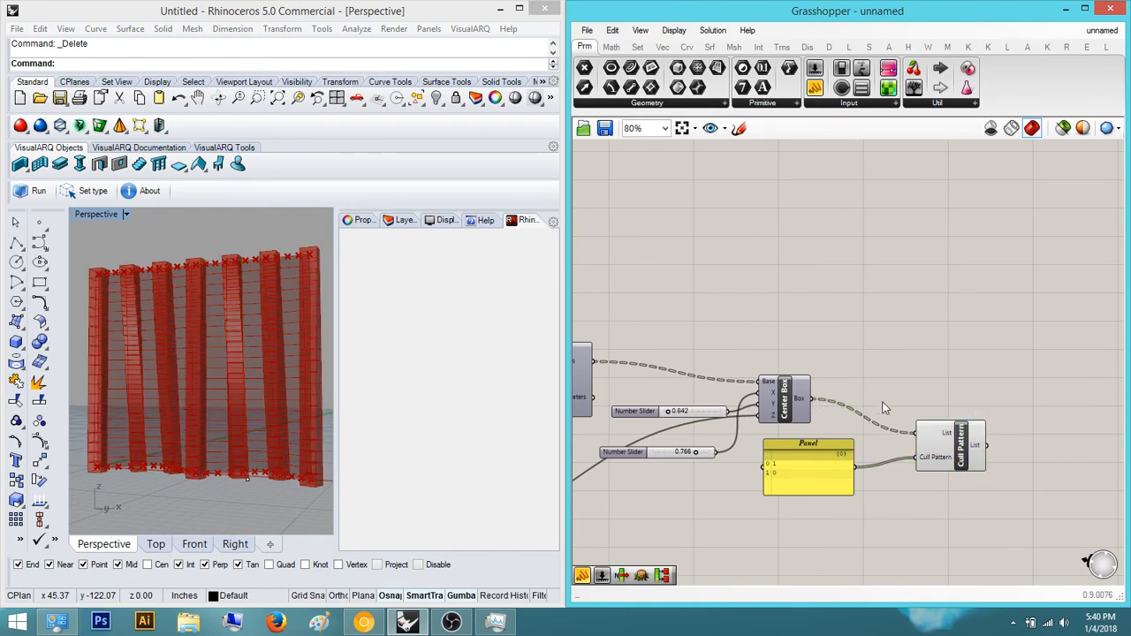
Raise the Horizontal Frames count slider to 23.
{"action": "right_click_drag", "start_coordinate": [742, 429], "coordinate": [804, 424]}
{"action": "right_click_drag", "start_coordinate": [859, 247], "coordinate": [966, 231]}
{"action": "right_click_drag", "start_coordinate": [864, 309], "coordinate": [985, 301]}
{"action": "right_click_drag", "start_coordinate": [788, 402], "coordinate": [904, 403]}
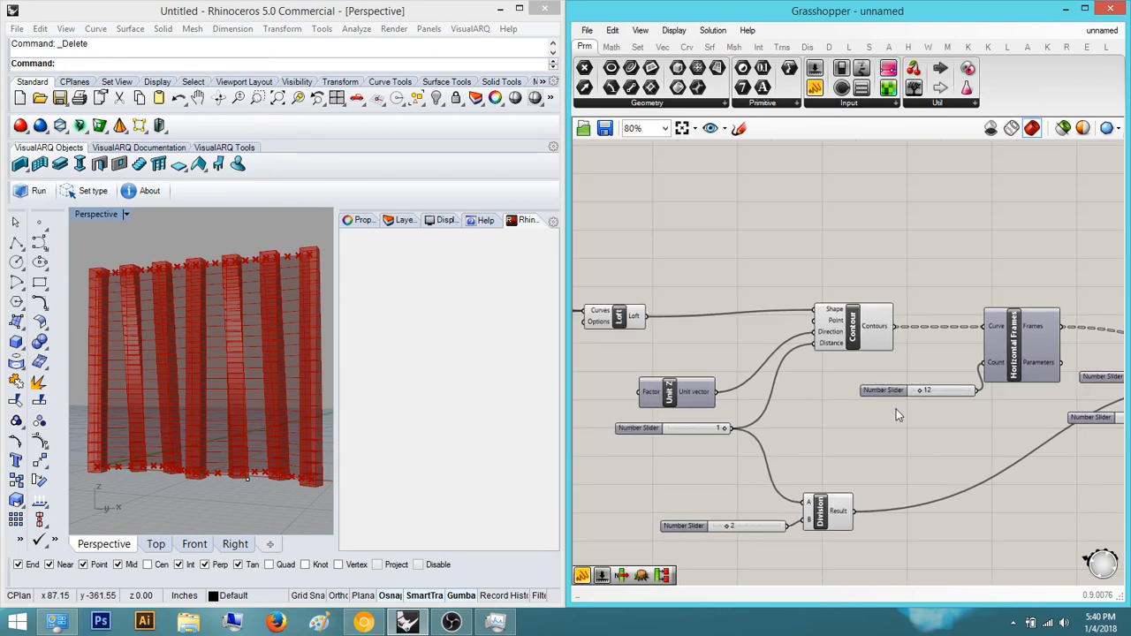
{"action": "scroll", "coordinate": [901, 406], "scroll_direction": "up", "scroll_amount": 3}
{"action": "left_click_drag", "start_coordinate": [934, 385], "coordinate": [935, 387]}
{"action": "mouse_move", "coordinate": [973, 394]}
{"action": "right_mouse_down"}
{"action": "mouse_move", "coordinate": [859, 392]}
{"action": "mouse_move", "coordinate": [954, 387]}
{"action": "right_mouse_up"}
{"action": "scroll", "coordinate": [855, 395], "scroll_direction": "down", "scroll_amount": 2}
{"action": "right_click_drag", "start_coordinate": [846, 391], "coordinate": [822, 392]}
{"action": "right_click_drag", "start_coordinate": [985, 391], "coordinate": [822, 393]}
{"action": "scroll", "coordinate": [822, 393], "scroll_direction": "up", "scroll_amount": 4}
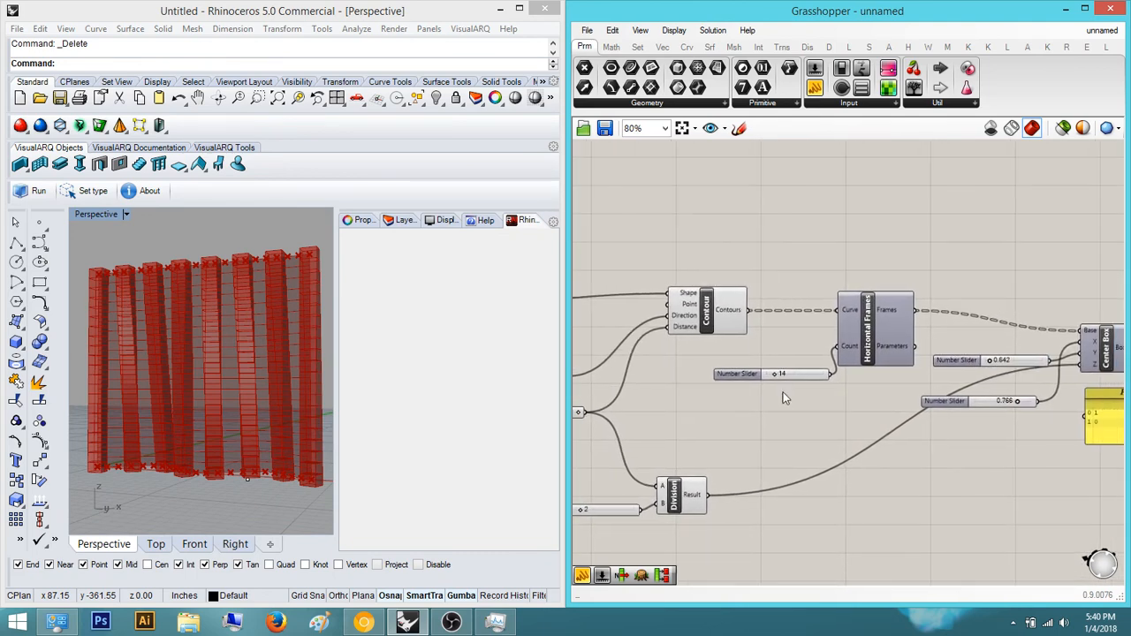
{"action": "mouse_move", "coordinate": [760, 364]}
{"action": "left_mouse_down"}
{"action": "mouse_move", "coordinate": [790, 364]}
{"action": "mouse_move", "coordinate": [774, 364]}
{"action": "left_mouse_up"}
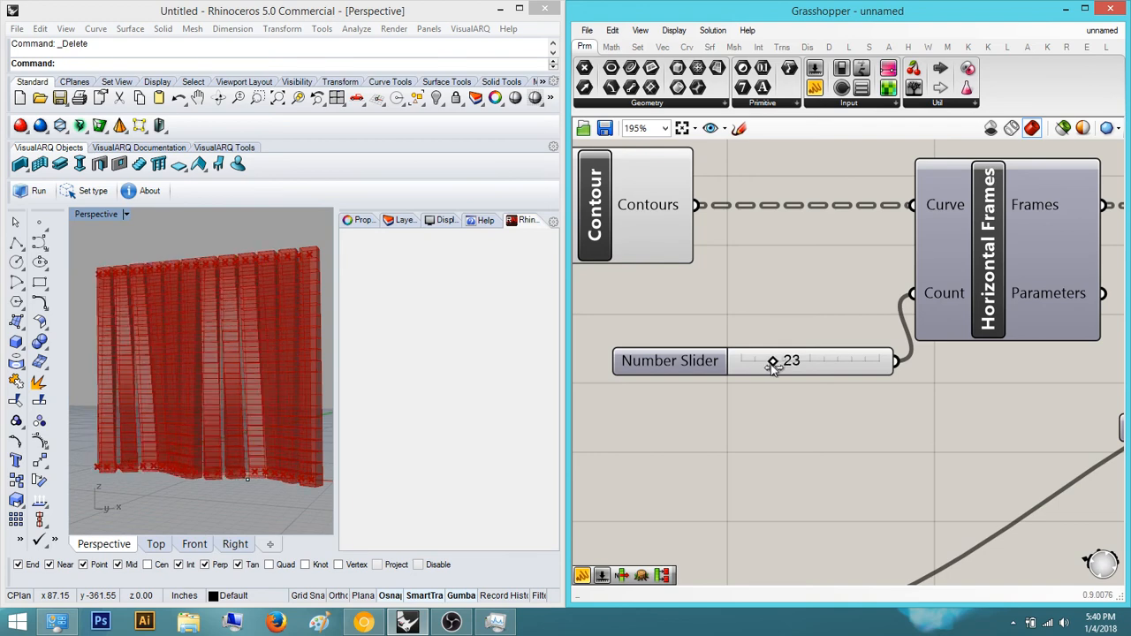
Set the Horizontal Frames count slider to 24 and inspect the wall up close in the Rhino perspective view.
{"action": "scroll", "coordinate": [896, 374], "scroll_direction": "down", "scroll_amount": 3}
{"action": "right_click_drag", "start_coordinate": [944, 385], "coordinate": [840, 375]}
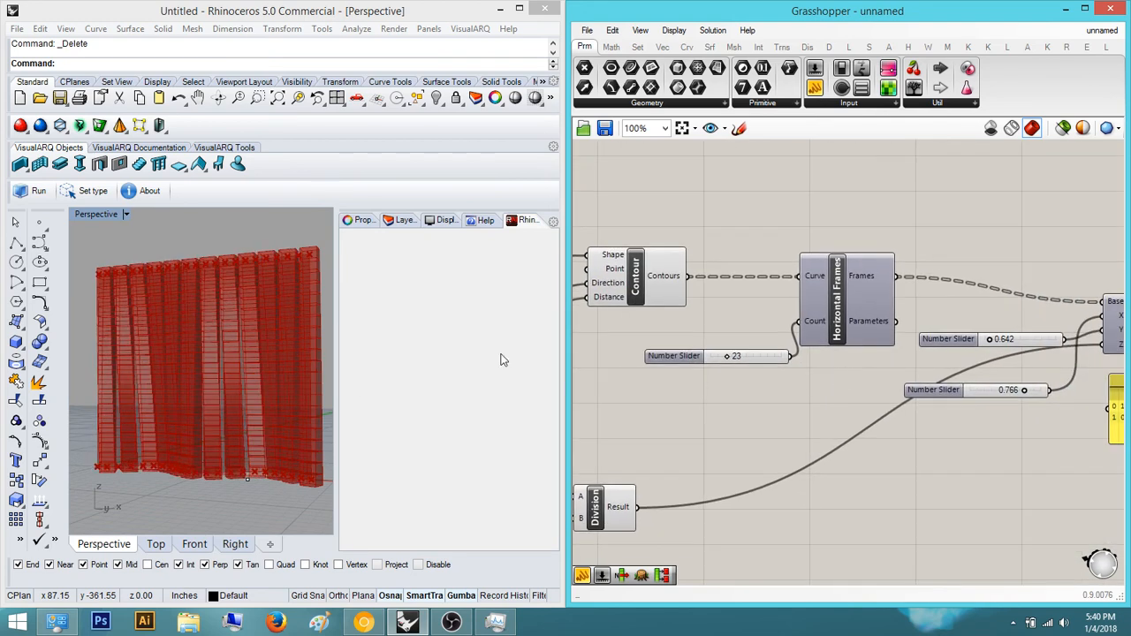
{"action": "scroll", "coordinate": [714, 360], "scroll_direction": "up", "scroll_amount": 5}
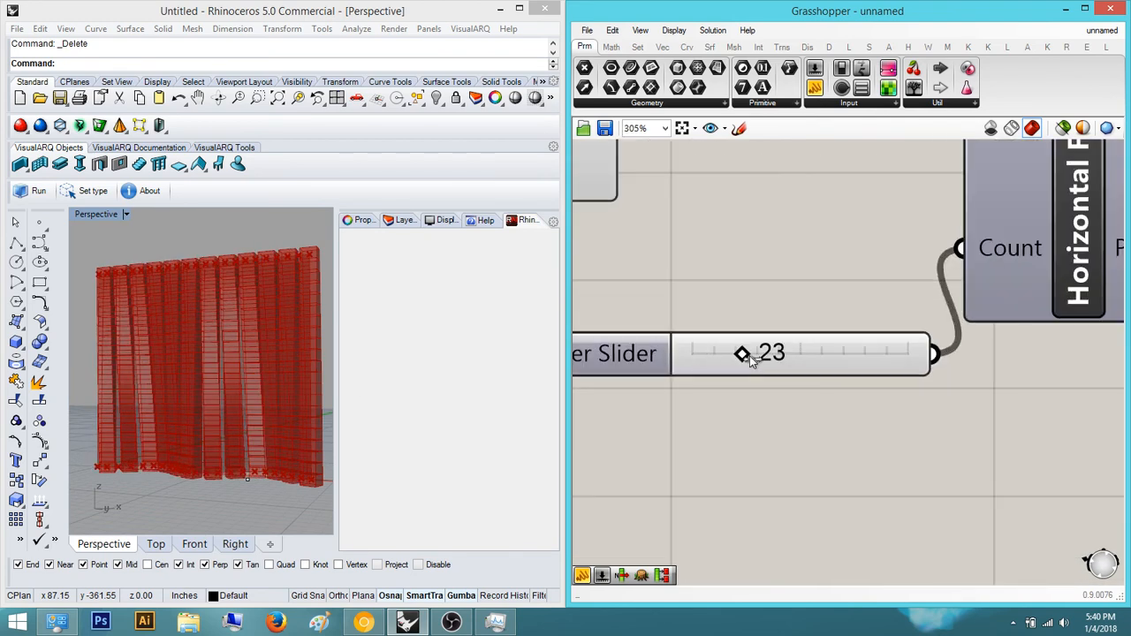
{"action": "left_click_drag", "start_coordinate": [750, 358], "coordinate": [753, 359]}
{"action": "scroll", "coordinate": [171, 339], "scroll_direction": "up", "scroll_amount": 5}
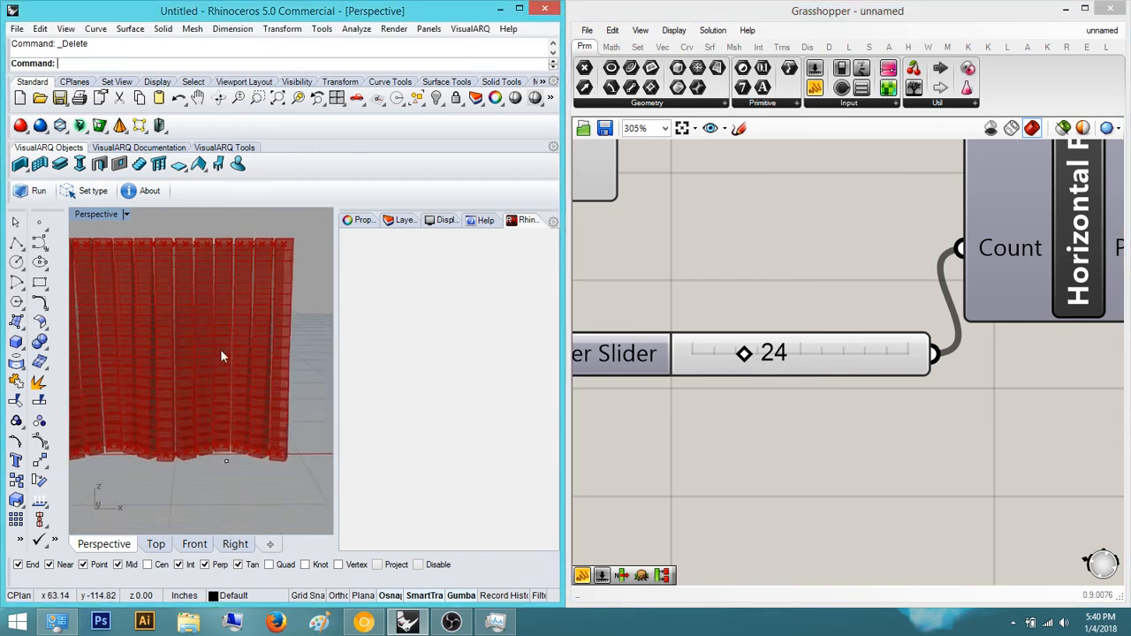
{"action": "scroll", "coordinate": [881, 365], "scroll_direction": "down", "scroll_amount": 6}
{"action": "scroll", "coordinate": [800, 375], "scroll_direction": "down", "scroll_amount": 3}
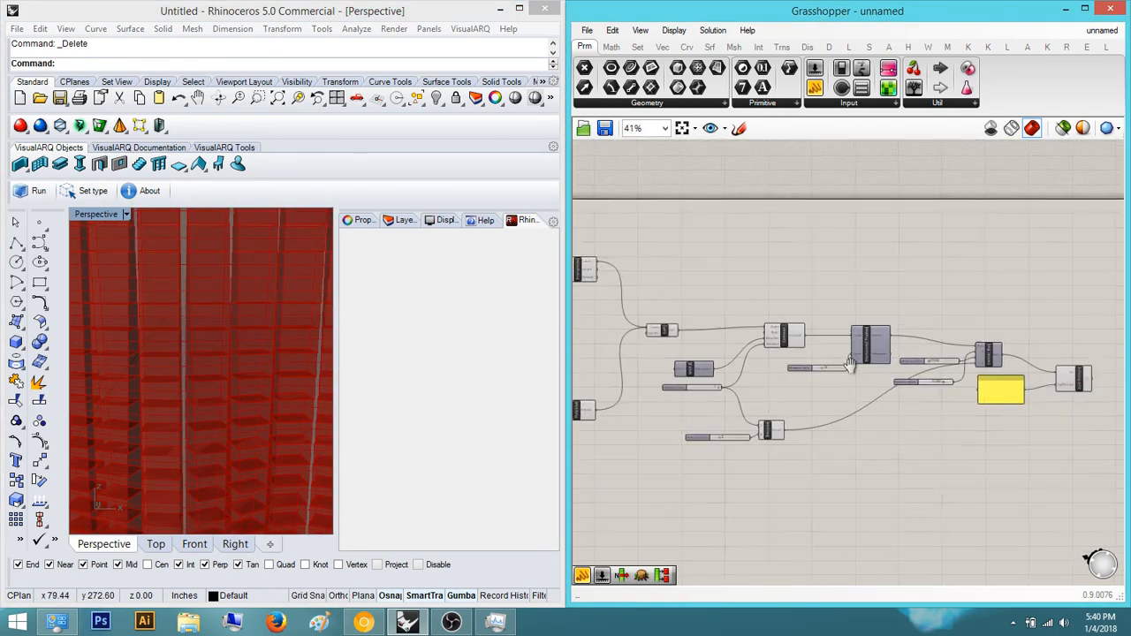
Set the Horizontal Frames count slider back to 23.
{"action": "scroll", "coordinate": [1064, 377], "scroll_direction": "up", "scroll_amount": 4}
{"action": "right_click_drag", "start_coordinate": [1064, 377], "coordinate": [978, 376]}
{"action": "scroll", "coordinate": [874, 370], "scroll_direction": "up", "scroll_amount": 1}
{"action": "scroll", "coordinate": [874, 370], "scroll_direction": "down", "scroll_amount": 3}
{"action": "right_click_drag", "start_coordinate": [874, 370], "coordinate": [924, 356]}
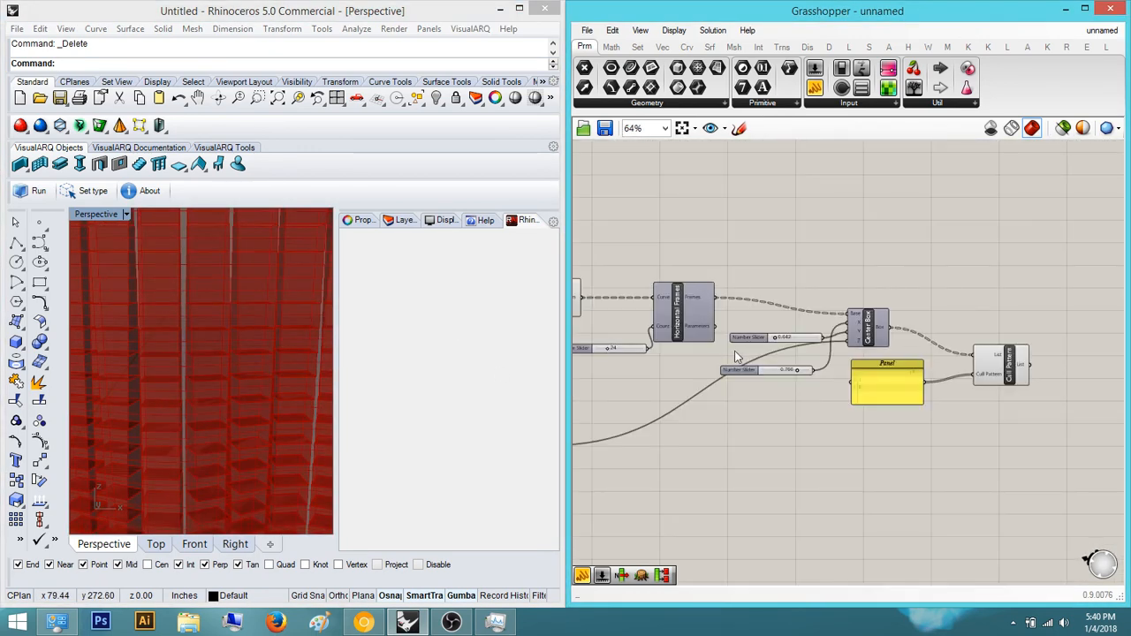
{"action": "scroll", "coordinate": [738, 352], "scroll_direction": "up", "scroll_amount": 7}
{"action": "left_click_drag", "start_coordinate": [740, 347], "coordinate": [739, 349]}
{"action": "right_click_drag", "start_coordinate": [800, 330], "coordinate": [728, 353]}
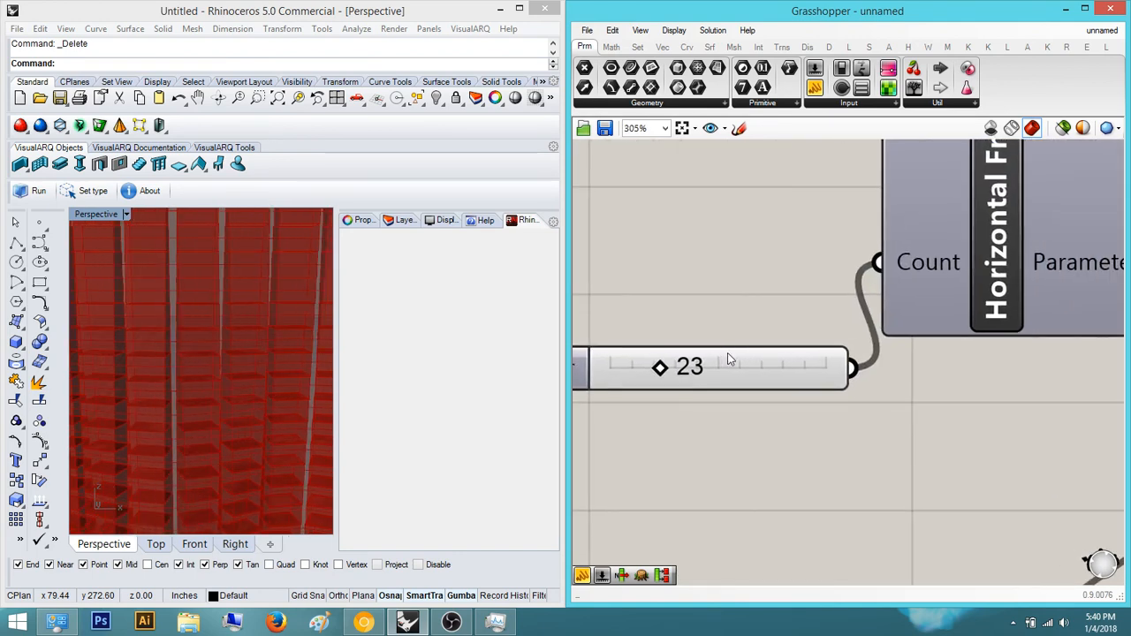
Move the count slider a little farther away from the Horizontal Frames component.
{"action": "scroll", "coordinate": [729, 353], "scroll_direction": "down", "scroll_amount": 4}
{"action": "right_click_drag", "start_coordinate": [866, 371], "coordinate": [981, 368]}
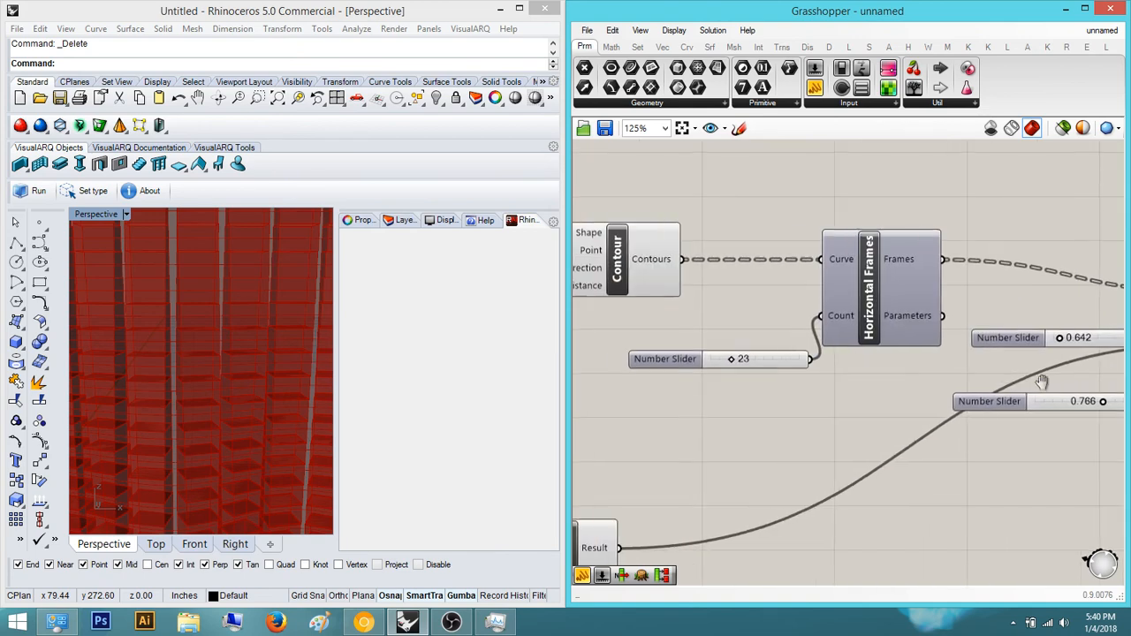
{"action": "scroll", "coordinate": [819, 358], "scroll_direction": "up", "scroll_amount": 1}
{"action": "left_click_drag", "start_coordinate": [766, 360], "coordinate": [720, 341]}
{"action": "left_click", "coordinate": [783, 306]}
Add a Panel above Center Box, connect it to the Box output, and enlarge it to show more list items.
{"action": "scroll", "coordinate": [780, 306], "scroll_direction": "down", "scroll_amount": 2}
{"action": "right_click_drag", "start_coordinate": [838, 303], "coordinate": [669, 323]}
{"action": "scroll", "coordinate": [983, 325], "scroll_direction": "up", "scroll_amount": 2}
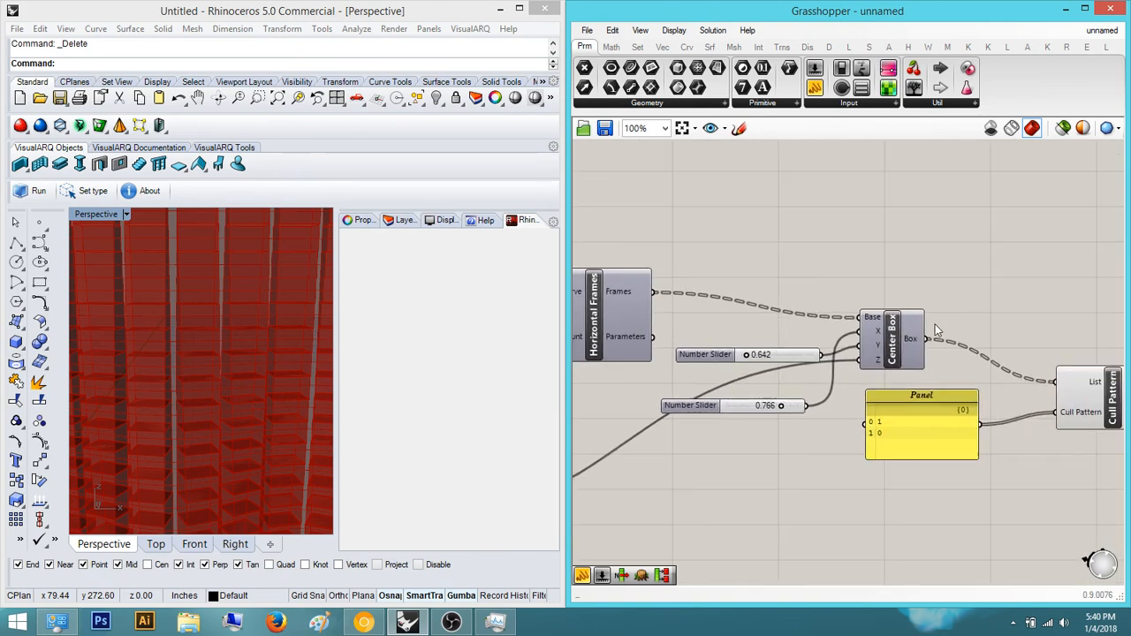
{"action": "right_click_drag", "start_coordinate": [835, 297], "coordinate": [740, 331]}
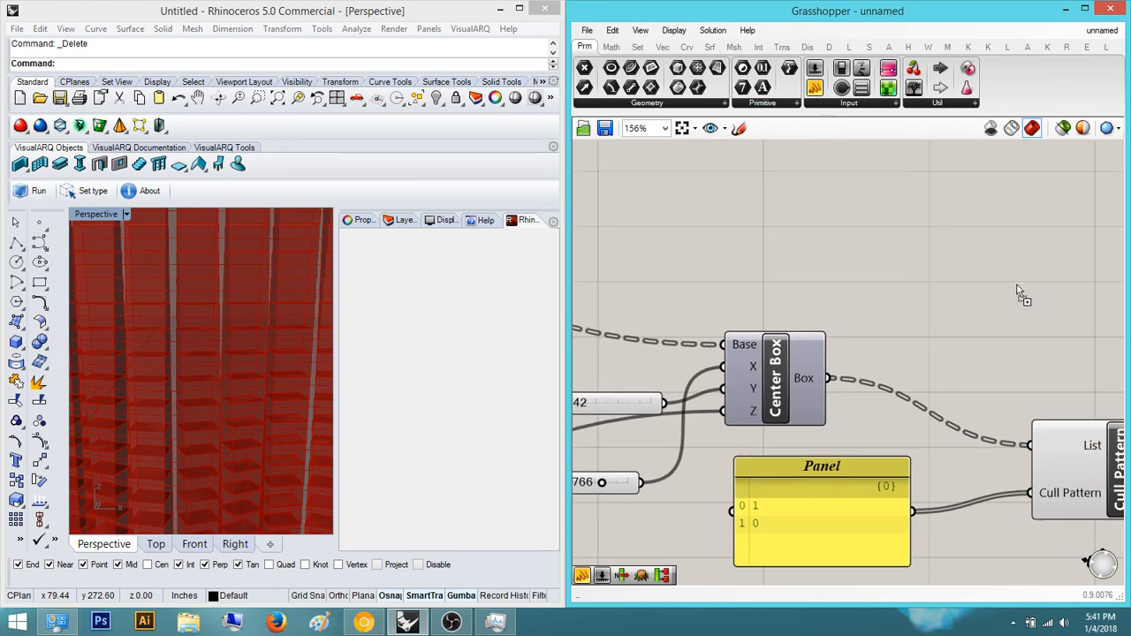
{"action": "left_click_drag", "start_coordinate": [1017, 285], "coordinate": [1025, 284]}
{"action": "right_click_drag", "start_coordinate": [903, 341], "coordinate": [822, 389]}
{"action": "left_click_drag", "start_coordinate": [855, 336], "coordinate": [752, 427]}
{"action": "right_click_drag", "start_coordinate": [848, 427], "coordinate": [824, 513]}
{"action": "left_click_drag", "start_coordinate": [899, 401], "coordinate": [844, 210]}
{"action": "left_click_drag", "start_coordinate": [880, 281], "coordinate": [888, 391]}
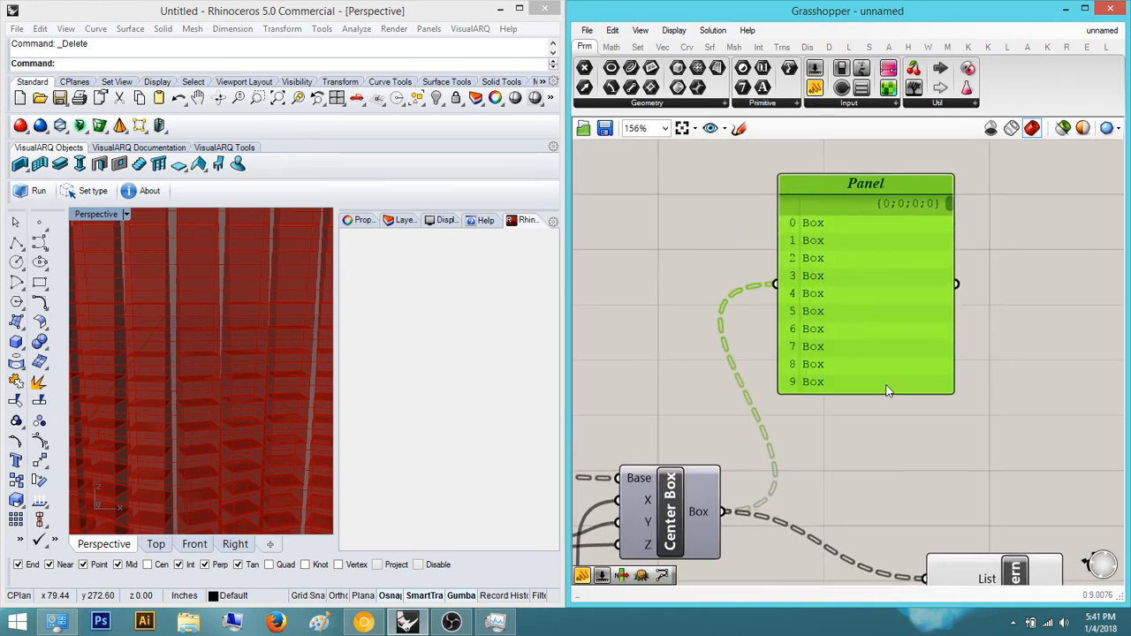
Examine how the boxes are grouped into branches, using the new panel's list and the Center Box output's data summary.
{"action": "left_click_drag", "start_coordinate": [950, 209], "coordinate": [951, 216]}
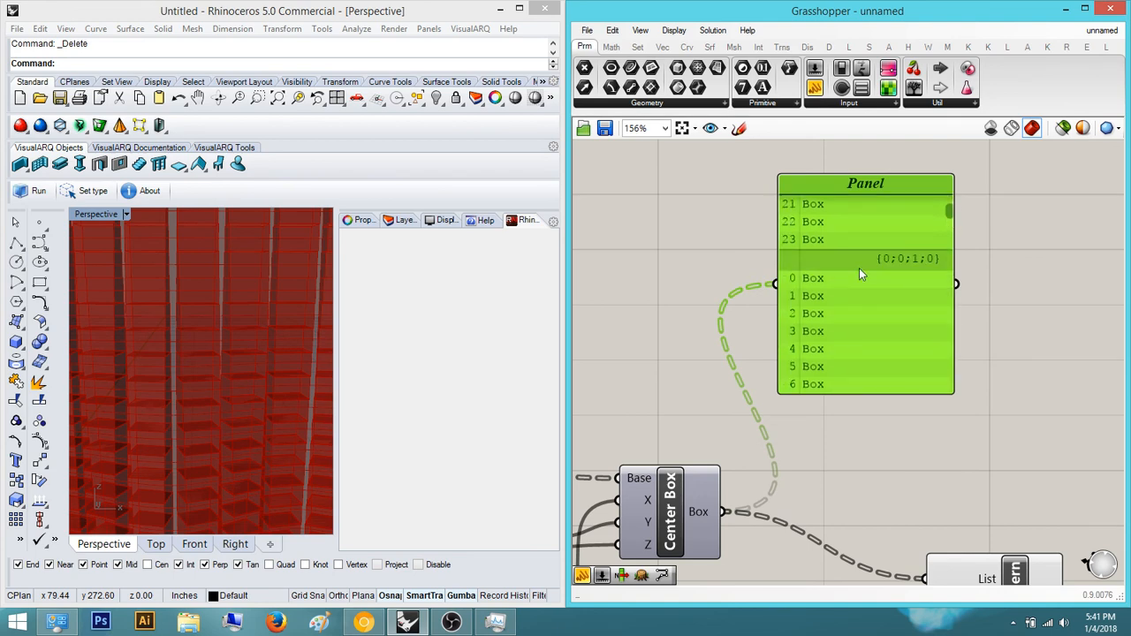
{"action": "scroll", "coordinate": [903, 282], "scroll_direction": "up", "scroll_amount": 2}
{"action": "scroll", "coordinate": [903, 283], "scroll_direction": "down", "scroll_amount": 2}
{"action": "right_click_drag", "start_coordinate": [902, 283], "coordinate": [868, 381]}
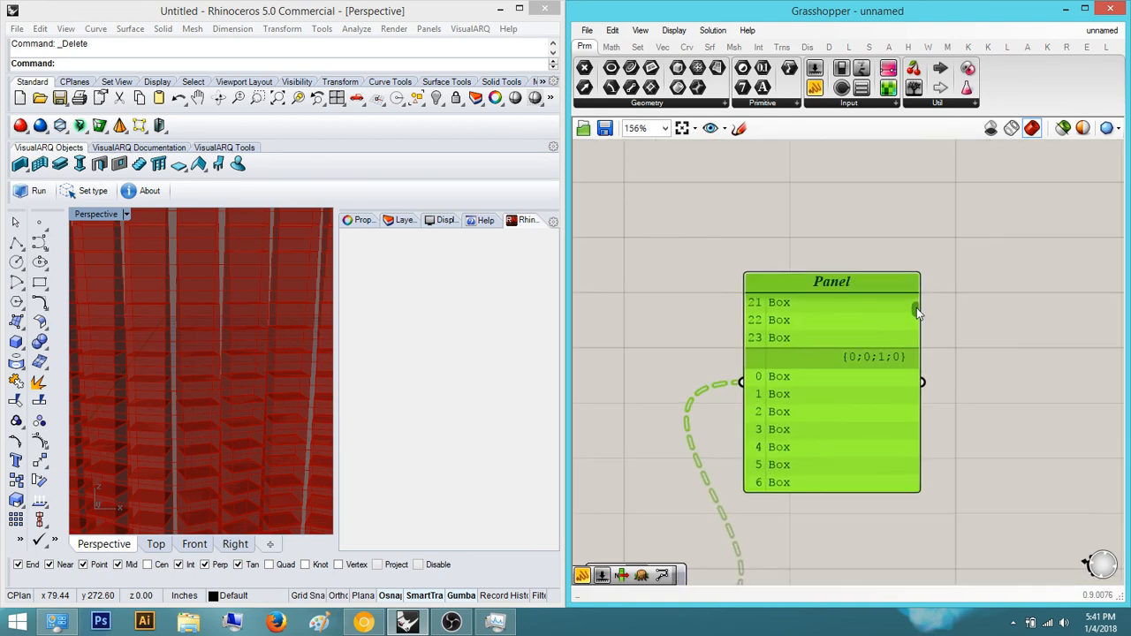
{"action": "left_click_drag", "start_coordinate": [916, 308], "coordinate": [916, 393]}
{"action": "scroll", "coordinate": [878, 437], "scroll_direction": "down", "scroll_amount": 3}
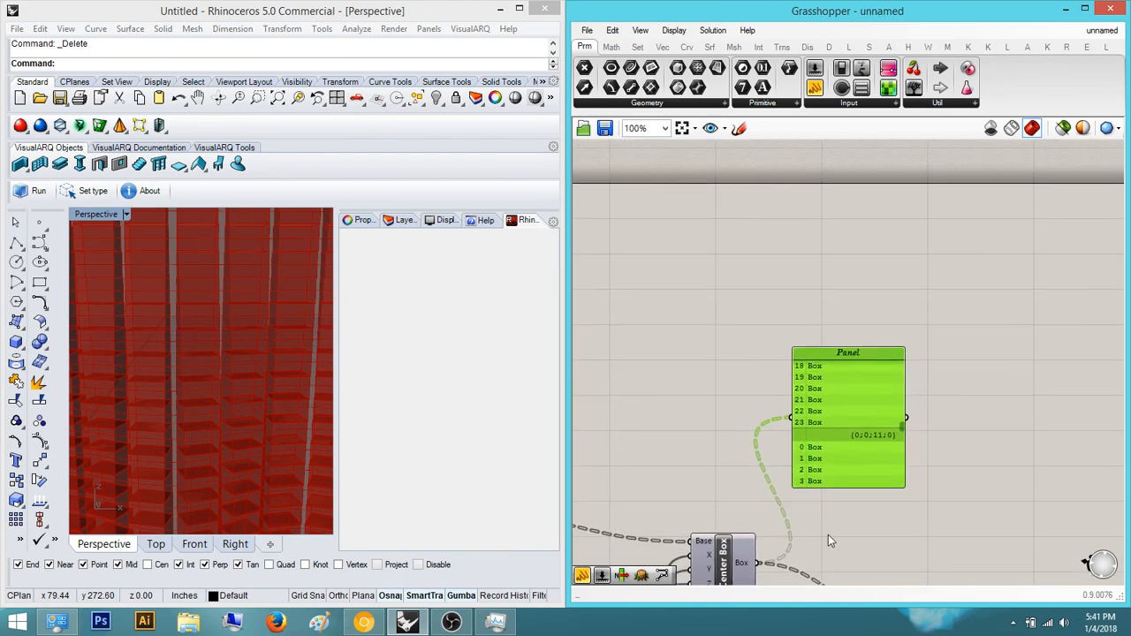
{"action": "right_click_drag", "start_coordinate": [828, 534], "coordinate": [850, 416]}
{"action": "mouse_move", "coordinate": [769, 446]}
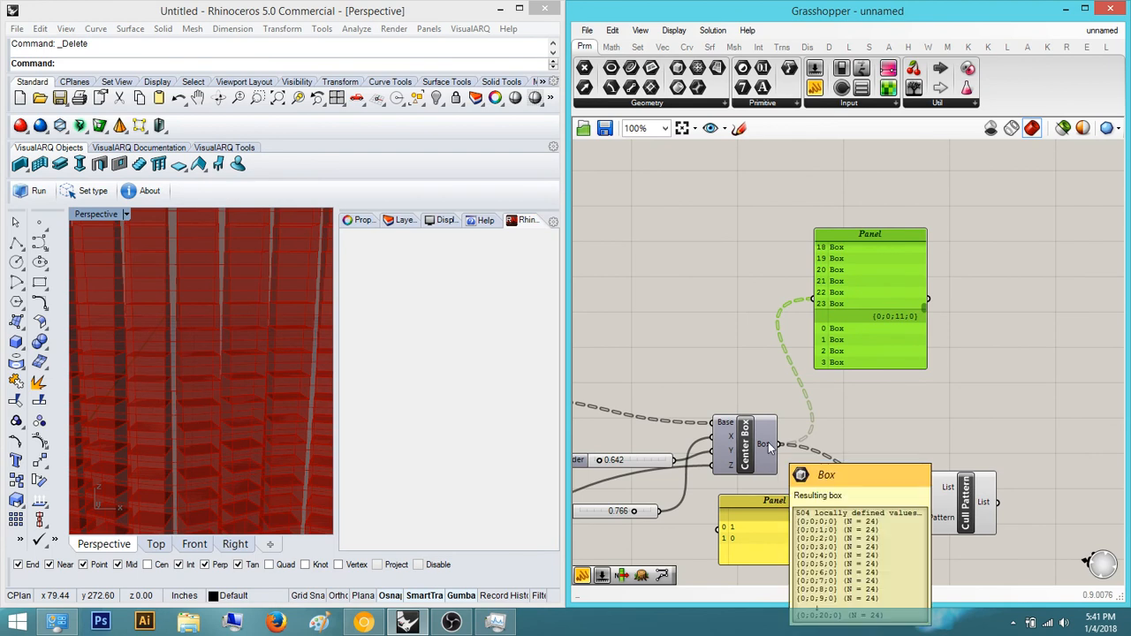
{"action": "right_click_drag", "start_coordinate": [954, 326], "coordinate": [944, 323]}
Try replacing the Center Box output panel with a blank Panel, and undo both the deletion and the addition.
{"action": "left_click", "coordinate": [904, 308]}
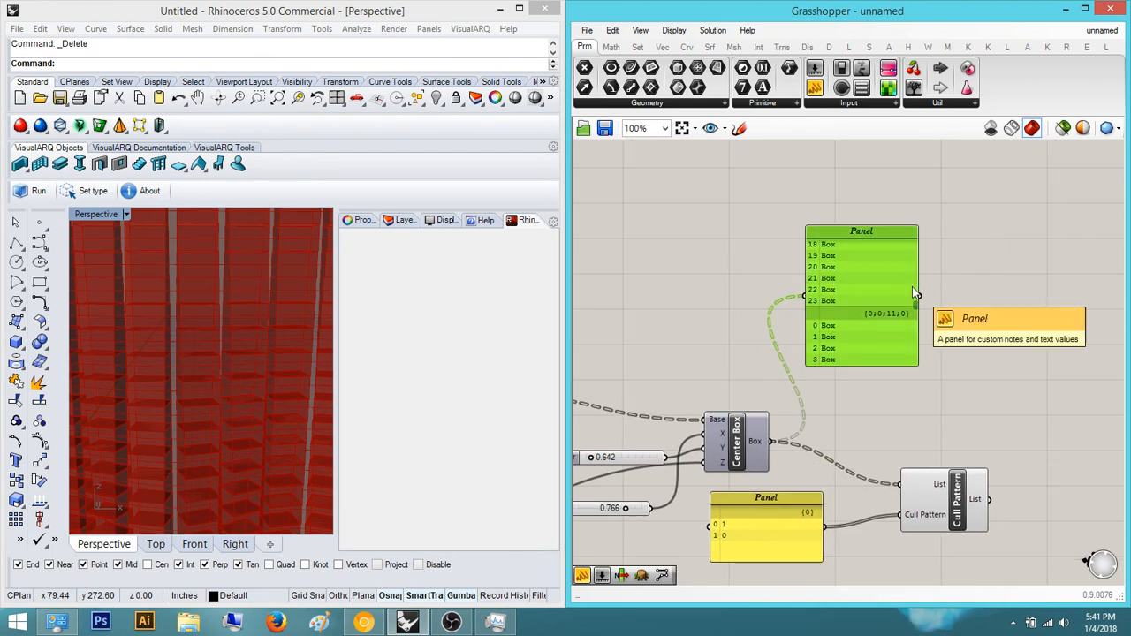
{"action": "key", "text": "Delete"}
{"action": "left_click_drag", "start_coordinate": [814, 88], "coordinate": [832, 234]}
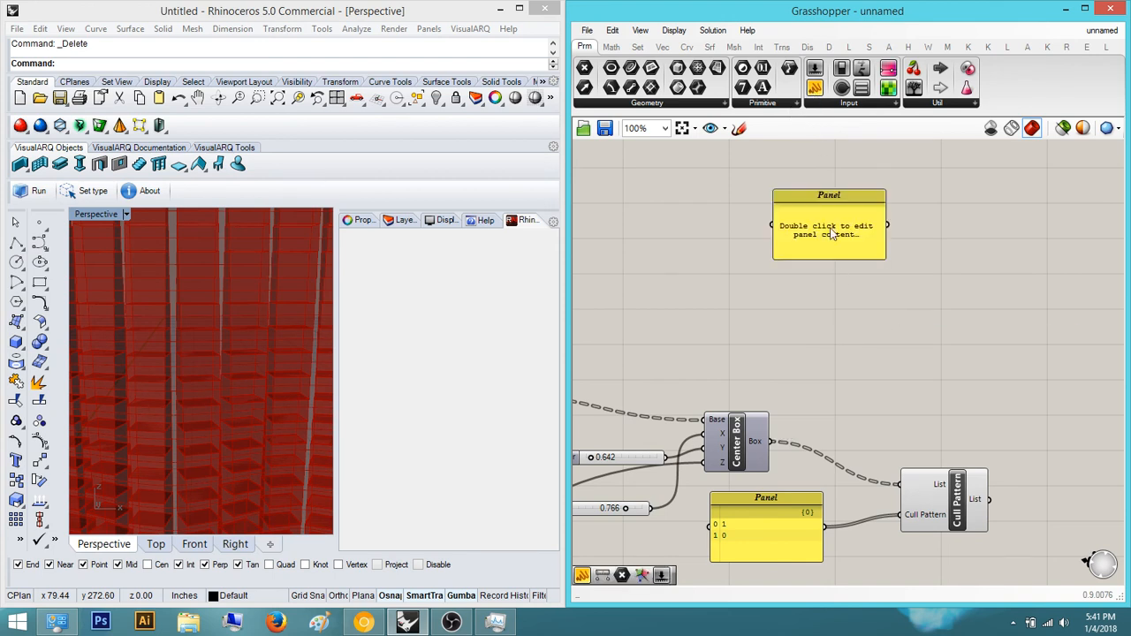
{"action": "key", "text": "ctrl+z"}
{"action": "key", "text": "ctrl+z"}
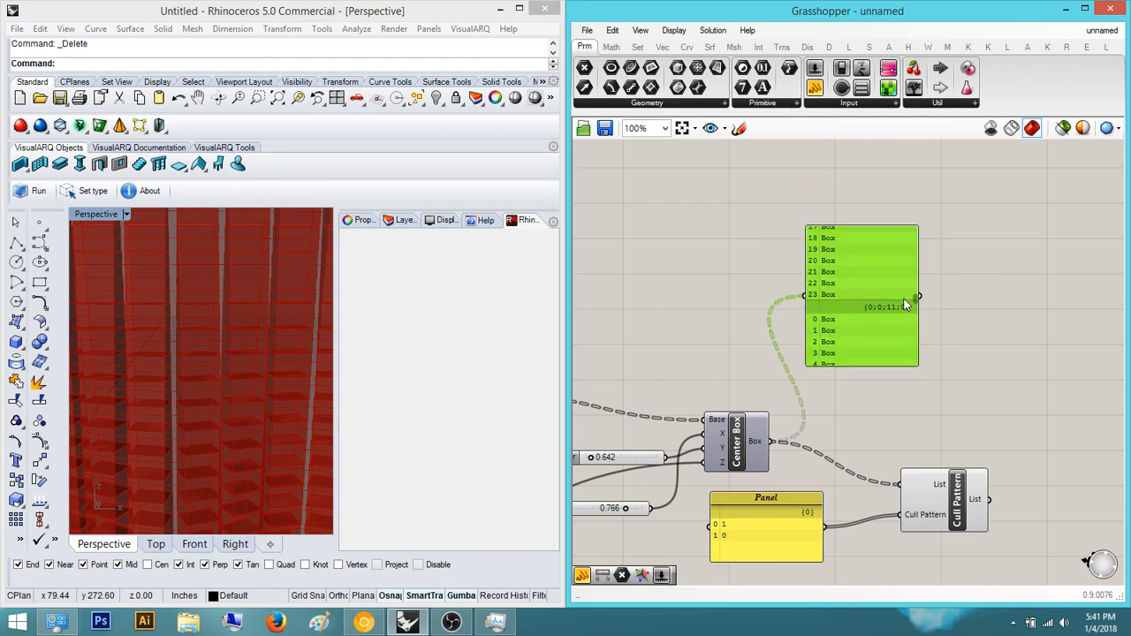
Move the Center Box output panel higher on the canvas and review the items of its first branch.
{"action": "left_click_drag", "start_coordinate": [913, 297], "coordinate": [912, 228]}
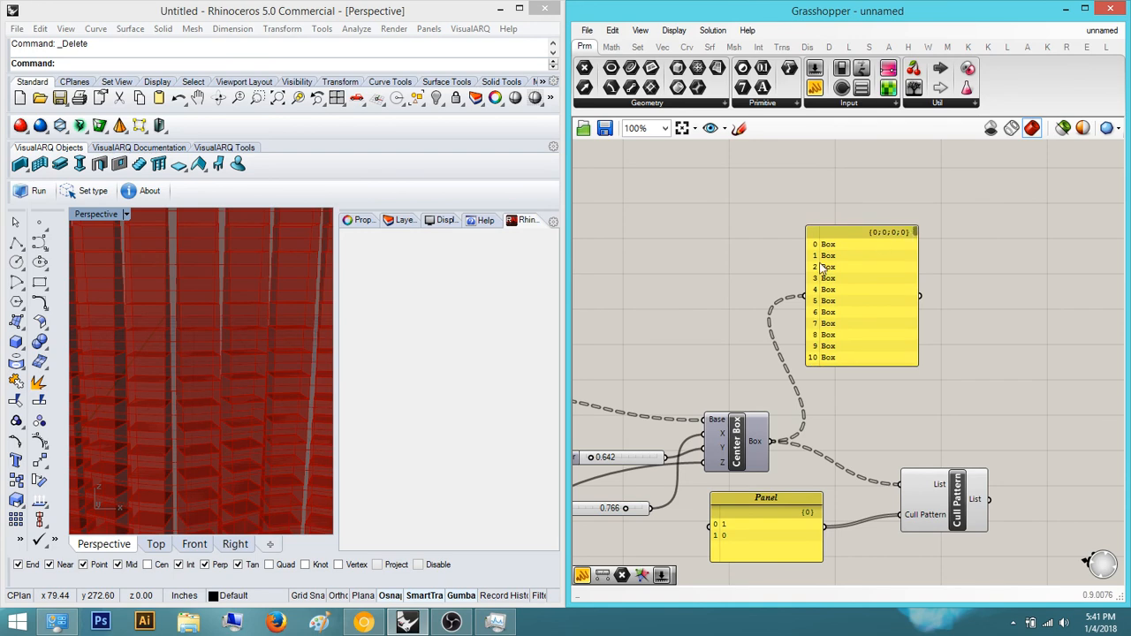
{"action": "right_click_drag", "start_coordinate": [878, 349], "coordinate": [890, 420]}
{"action": "left_click_drag", "start_coordinate": [853, 400], "coordinate": [841, 289]}
{"action": "right_click_drag", "start_coordinate": [981, 447], "coordinate": [949, 447]}
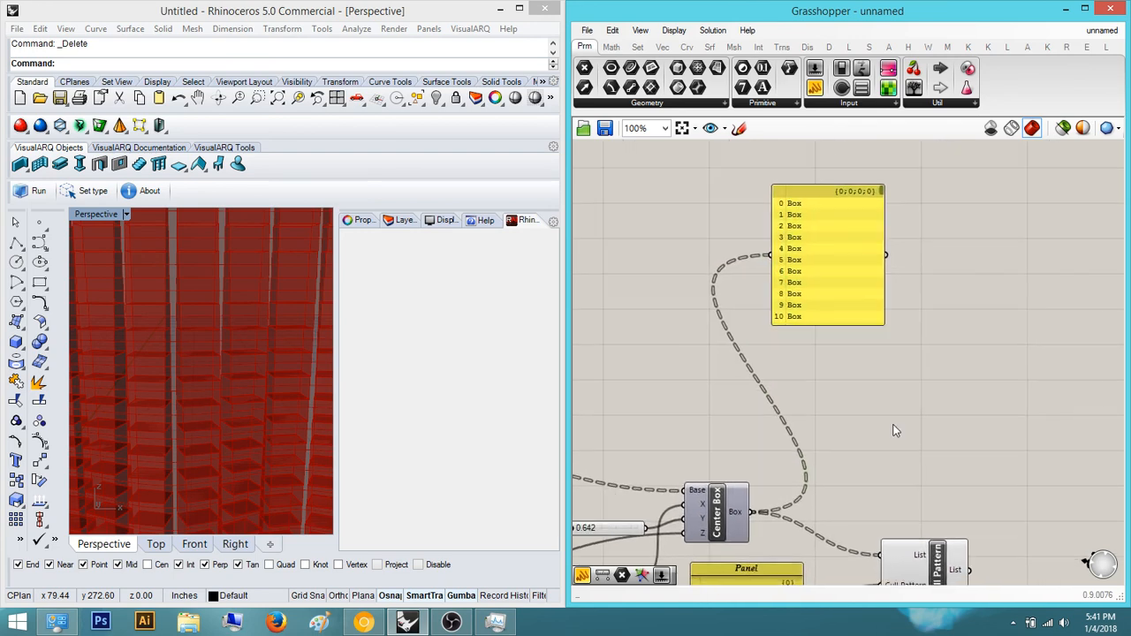
{"action": "right_click_drag", "start_coordinate": [872, 386], "coordinate": [884, 338]}
{"action": "scroll", "coordinate": [882, 203], "scroll_direction": "up", "scroll_amount": 1}
{"action": "right_click_drag", "start_coordinate": [883, 180], "coordinate": [882, 235]}
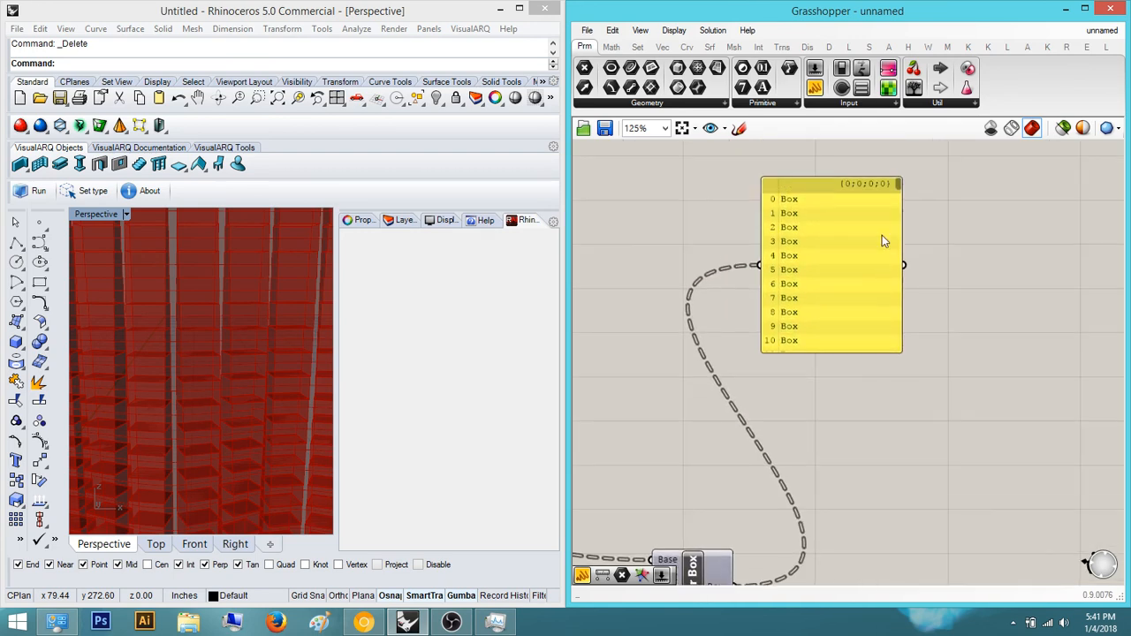
{"action": "scroll", "coordinate": [882, 235], "scroll_direction": "down", "scroll_amount": 1}
{"action": "left_click_drag", "start_coordinate": [895, 194], "coordinate": [895, 209]}
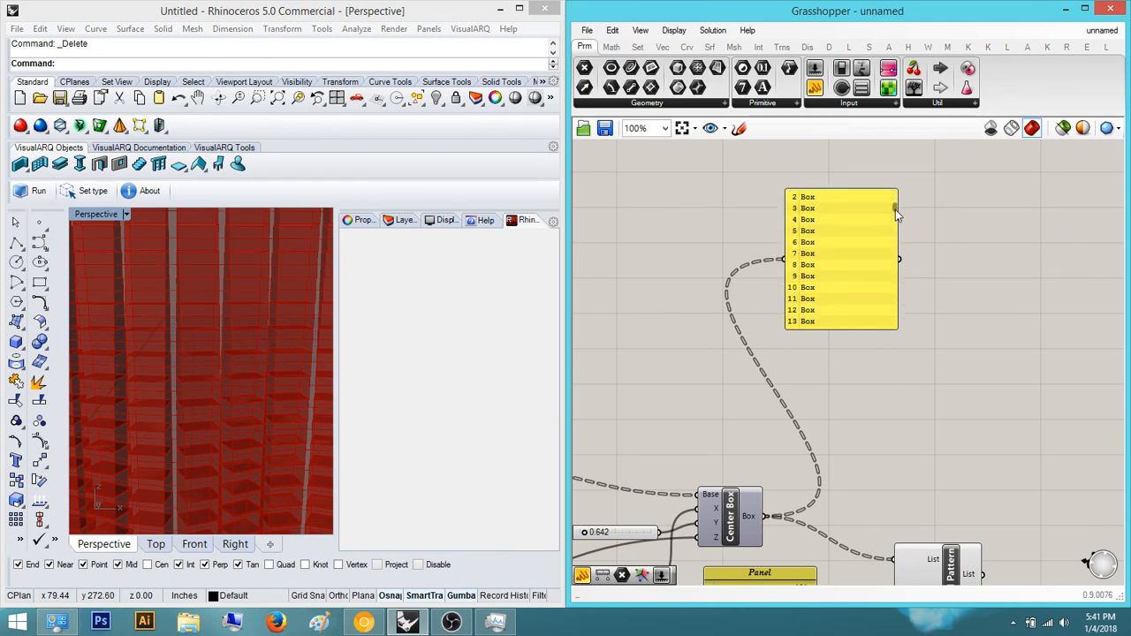
Add a Flatten Tree component above Cull Pattern.
{"action": "right_click_drag", "start_coordinate": [907, 448], "coordinate": [892, 324]}
{"action": "double_click", "coordinate": [891, 325]}
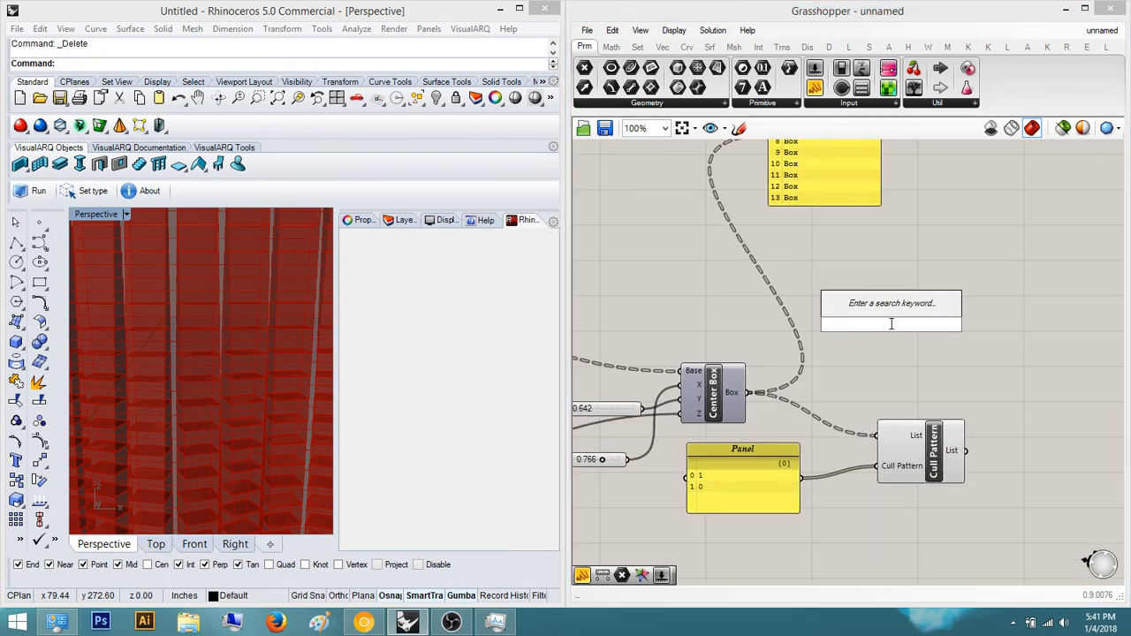
{"action": "left_click", "coordinate": [732, 371]}
{"action": "double_click", "coordinate": [915, 345]}
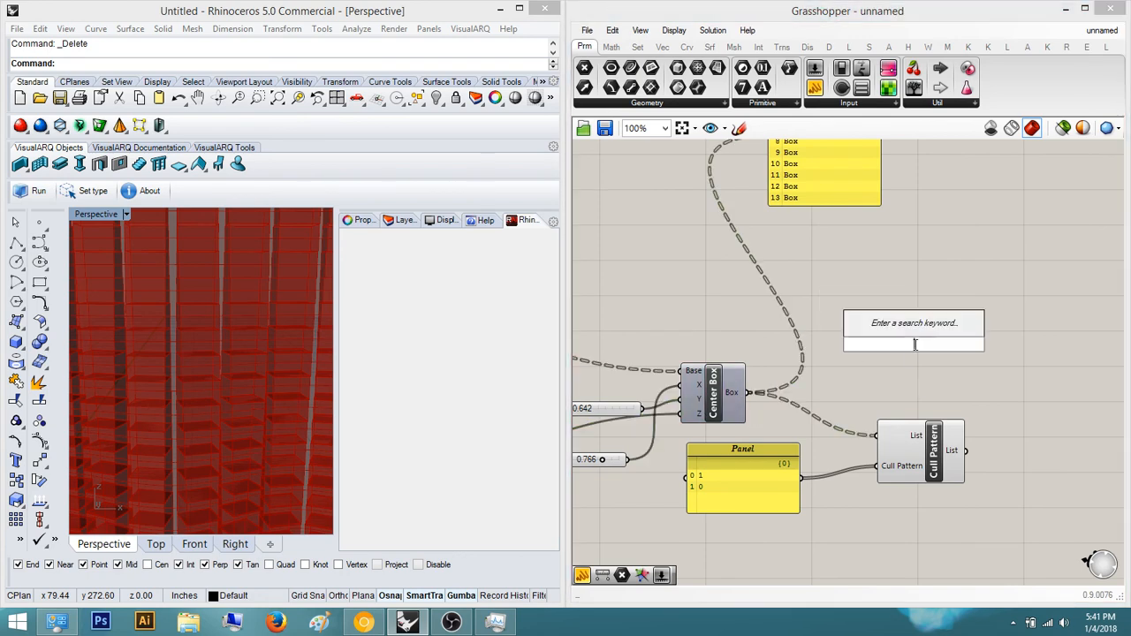
{"action": "type", "text": "flatten"}
{"action": "key", "text": "Return"}
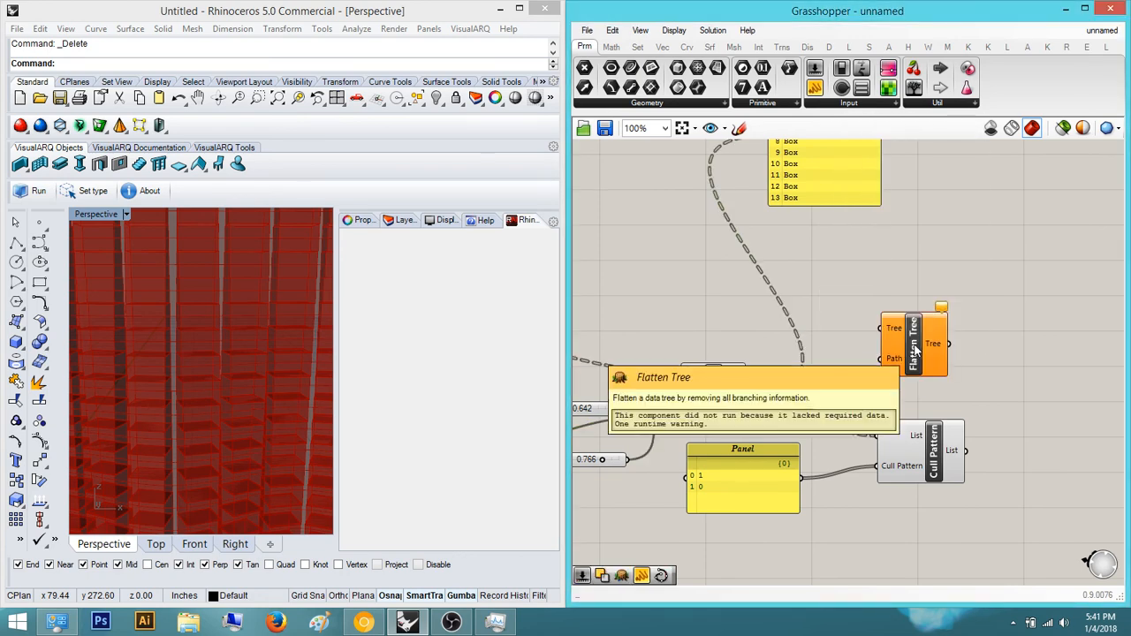
Route the Center Box output through Flatten Tree into Cull Pattern's List, replacing the direct connection, and check the wall in the Rhino viewport.
{"action": "scroll", "coordinate": [910, 356], "scroll_direction": "up", "scroll_amount": 2}
{"action": "left_click_drag", "start_coordinate": [658, 412], "coordinate": [863, 313]}
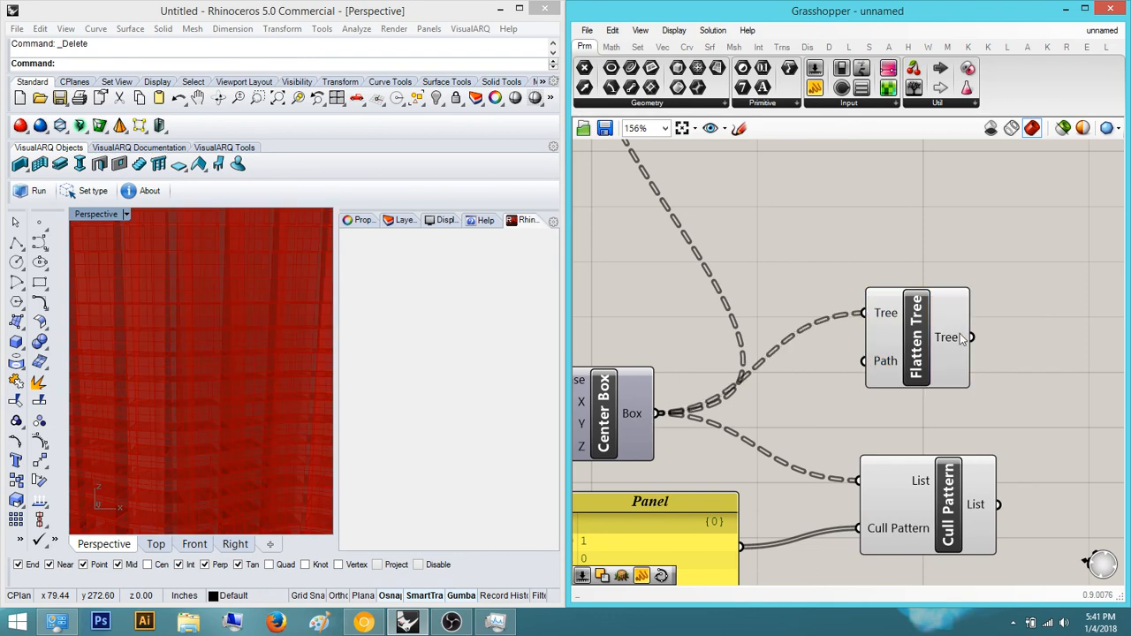
{"action": "left_click_drag", "start_coordinate": [971, 337], "coordinate": [1049, 471]}
{"action": "scroll", "coordinate": [199, 345], "scroll_direction": "down", "scroll_amount": 5}
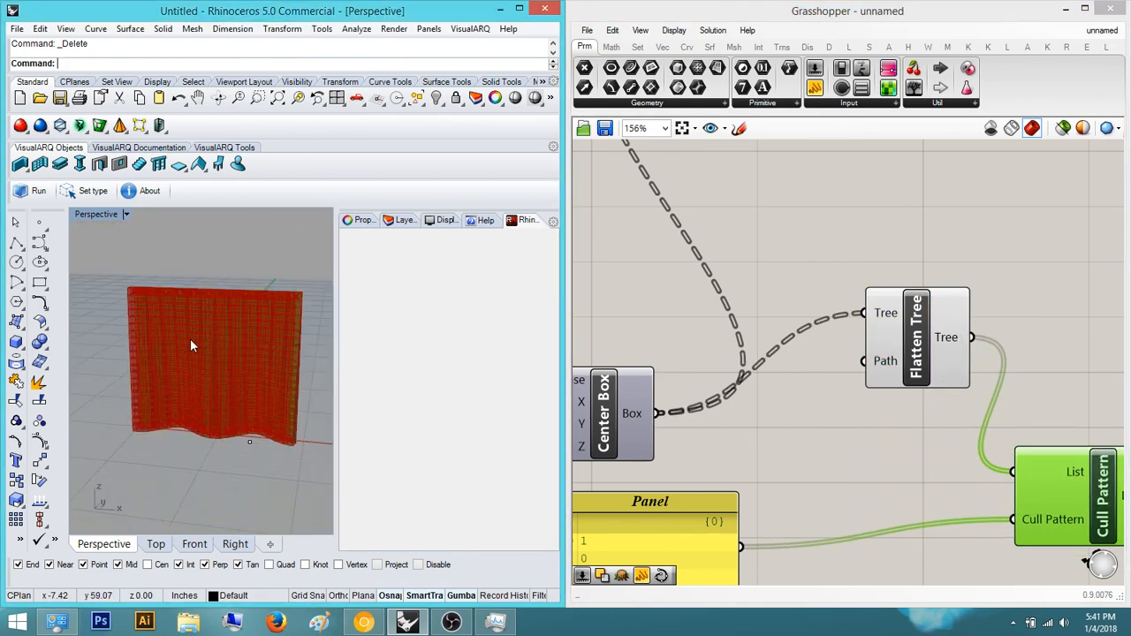
{"action": "right_click_drag", "start_coordinate": [190, 338], "coordinate": [177, 341]}
{"action": "scroll", "coordinate": [304, 277], "scroll_direction": "up", "scroll_amount": 6}
{"action": "left_click", "coordinate": [849, 434]}
Adjust the Horizontal Frames count slider so that the culled blocks are staggered from row to row.
{"action": "right_click_drag", "start_coordinate": [952, 483], "coordinate": [1033, 444]}
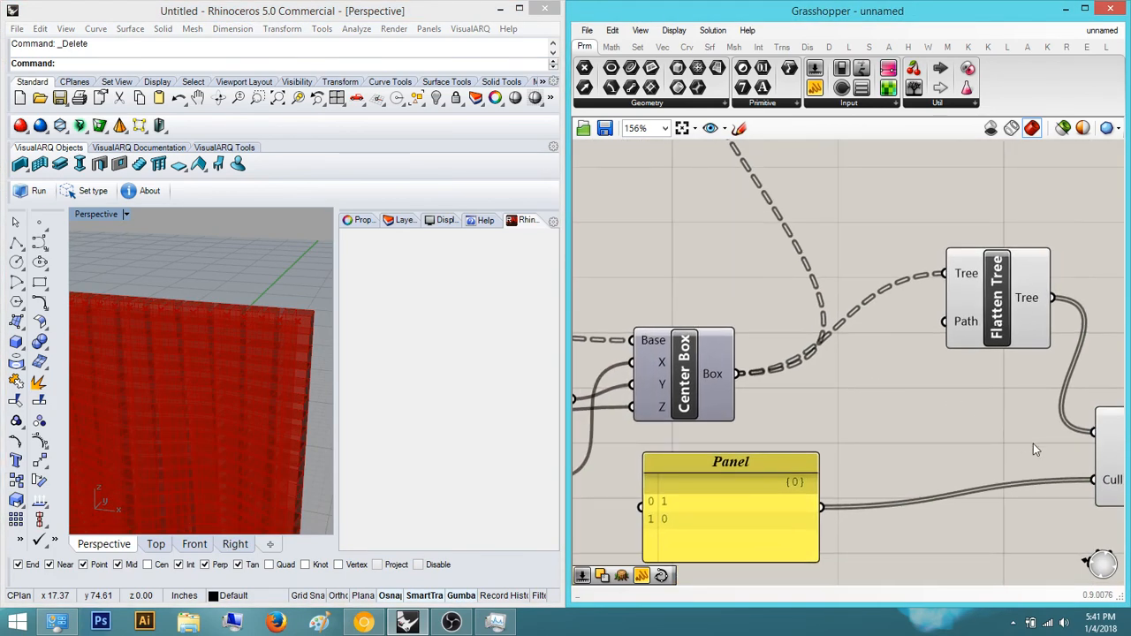
{"action": "right_click_drag", "start_coordinate": [919, 421], "coordinate": [924, 345]}
{"action": "scroll", "coordinate": [907, 337], "scroll_direction": "down", "scroll_amount": 5}
{"action": "scroll", "coordinate": [698, 337], "scroll_direction": "up", "scroll_amount": 5}
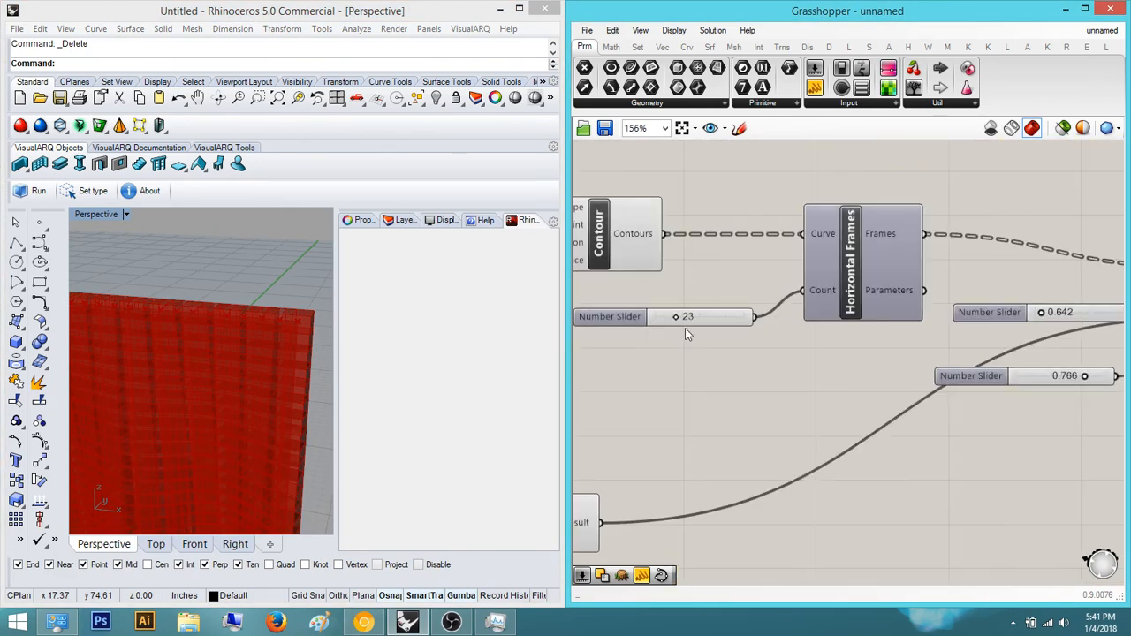
{"action": "scroll", "coordinate": [688, 334], "scroll_direction": "up", "scroll_amount": 1}
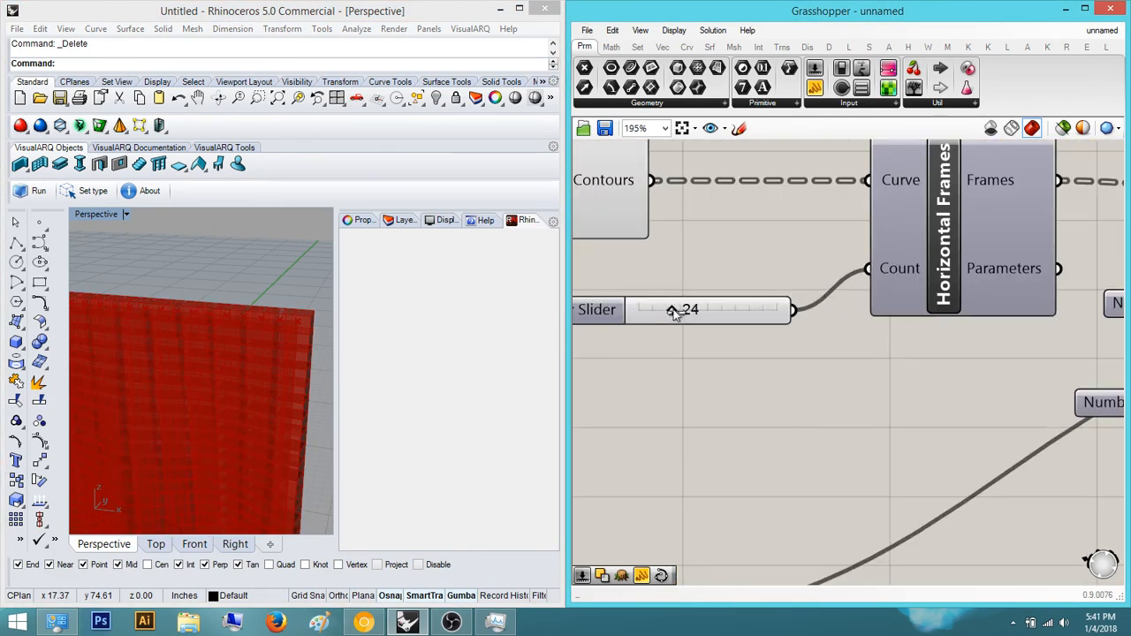
{"action": "left_click_drag", "start_coordinate": [672, 314], "coordinate": [666, 314]}
{"action": "scroll", "coordinate": [749, 378], "scroll_direction": "down", "scroll_amount": 8}
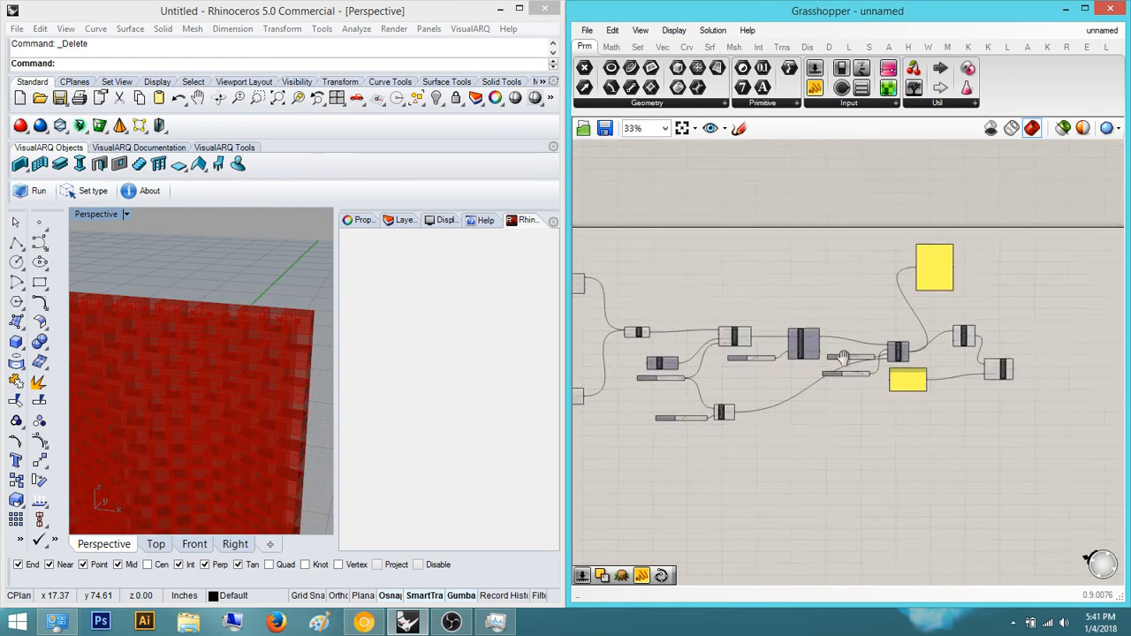
Delete the Flatten Tree component and connect Center Box's Box output directly to Cull Pattern's List input.
{"action": "scroll", "coordinate": [941, 336], "scroll_direction": "up", "scroll_amount": 8}
{"action": "left_click", "coordinate": [1047, 340]}
{"action": "right_click_drag", "start_coordinate": [1047, 340], "coordinate": [840, 326]}
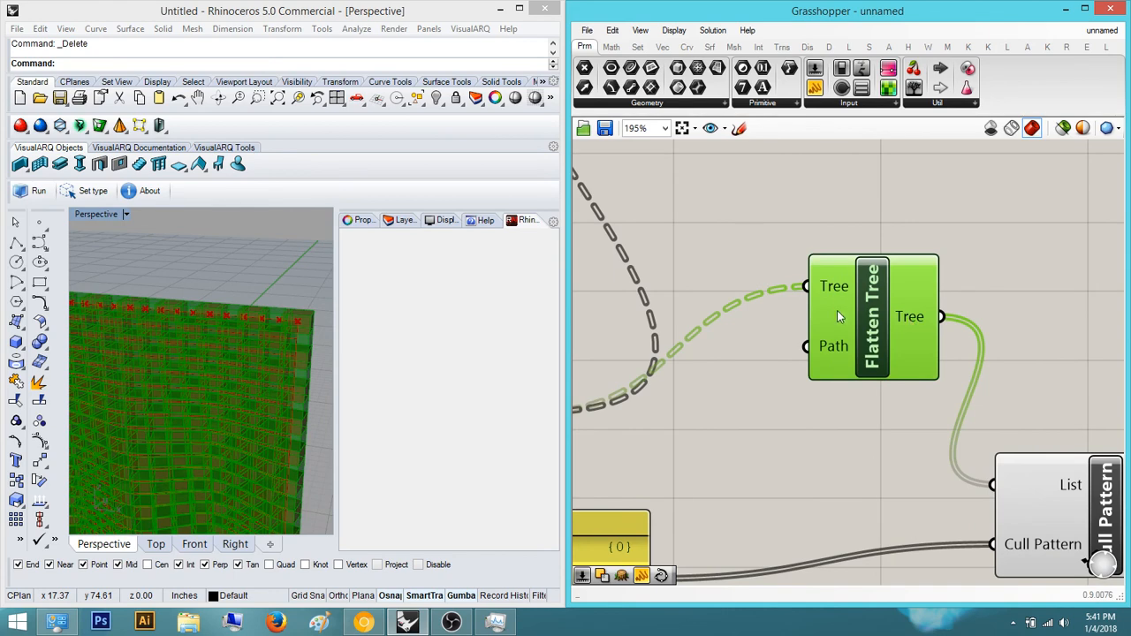
{"action": "left_click_drag", "start_coordinate": [838, 316], "coordinate": [778, 396]}
{"action": "middle_click", "coordinate": [821, 380]}
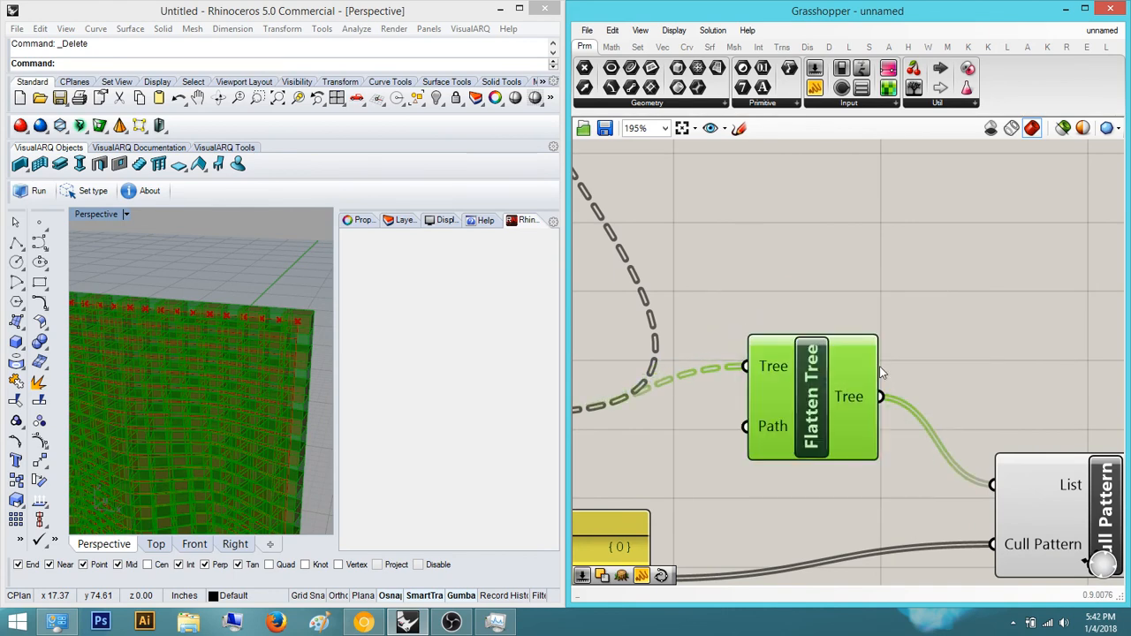
{"action": "key", "text": "Delete"}
{"action": "right_click_drag", "start_coordinate": [864, 377], "coordinate": [912, 335]}
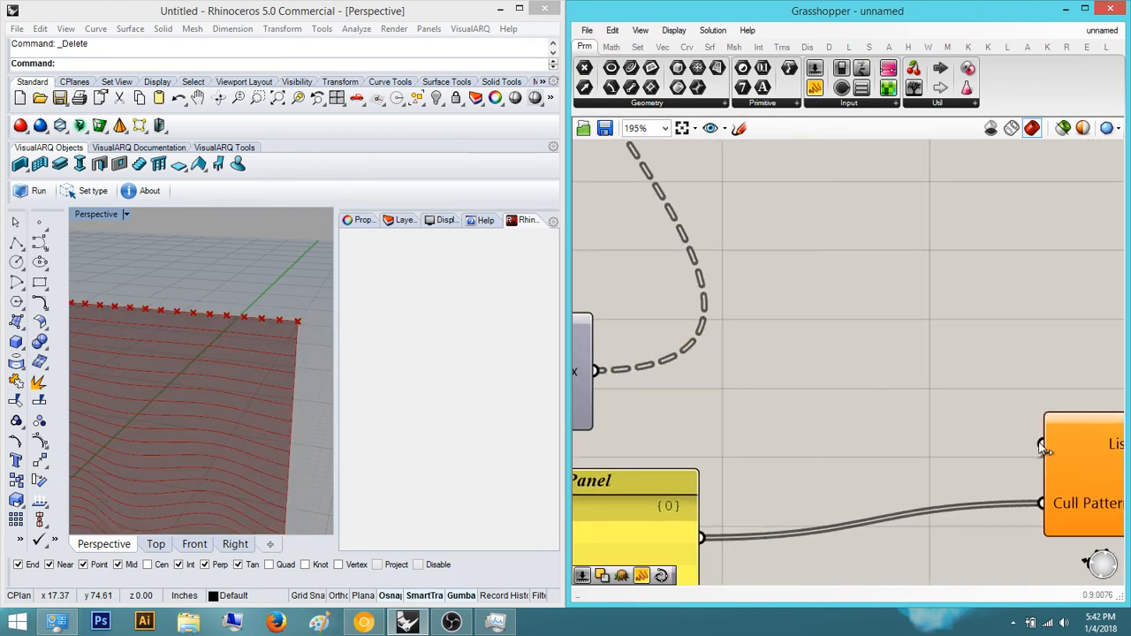
{"action": "left_click_drag", "start_coordinate": [1027, 443], "coordinate": [599, 377]}
Try flattening the data on Cull Pattern's List input, and undo it.
{"action": "scroll", "coordinate": [1057, 461], "scroll_direction": "up", "scroll_amount": 1}
{"action": "right_click_drag", "start_coordinate": [1080, 447], "coordinate": [1013, 431]}
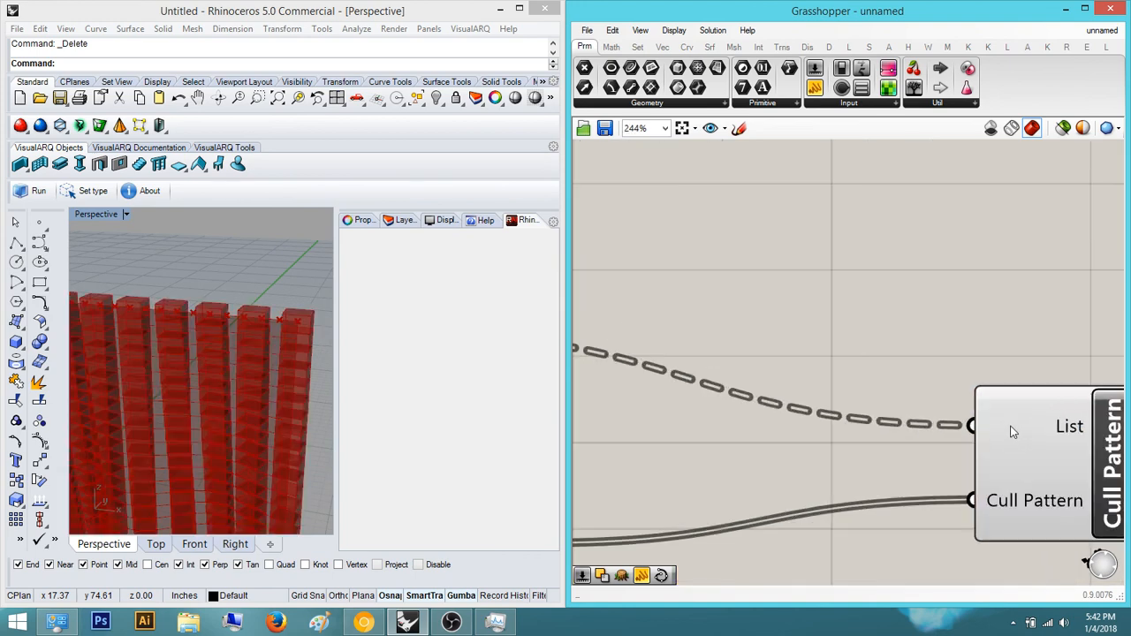
{"action": "left_click", "coordinate": [1033, 430]}
{"action": "right_click", "coordinate": [1032, 429]}
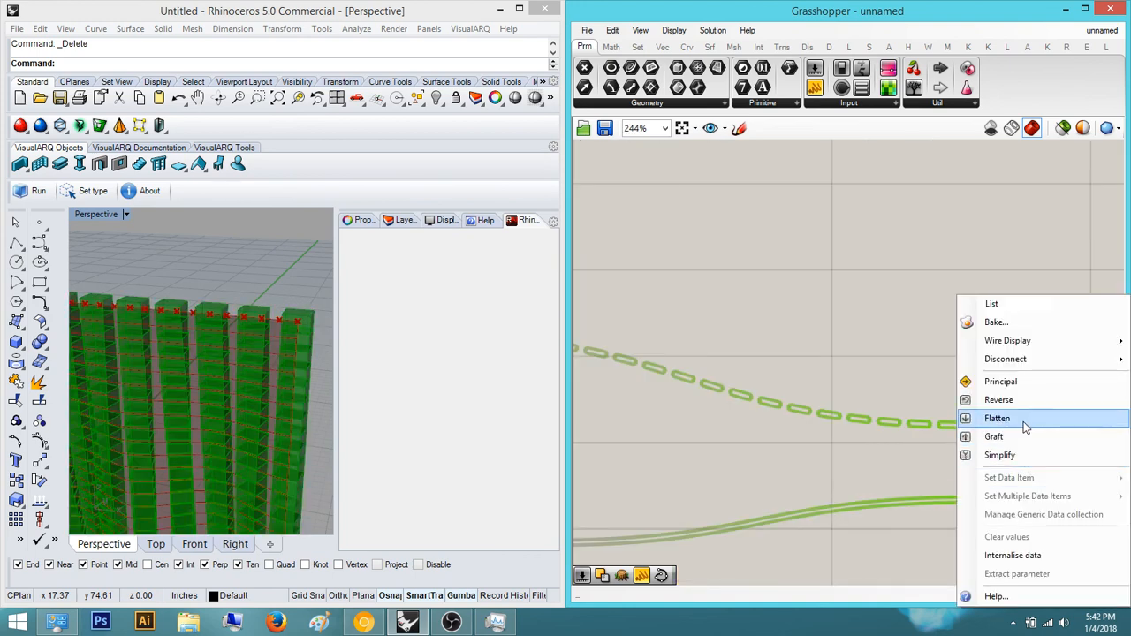
{"action": "left_click", "coordinate": [1025, 419]}
{"action": "left_click", "coordinate": [1019, 298]}
{"action": "key", "text": "ctrl+z"}
Flatten the Box output of the Center Box component.
{"action": "scroll", "coordinate": [972, 314], "scroll_direction": "down", "scroll_amount": 3}
{"action": "right_click_drag", "start_coordinate": [735, 346], "coordinate": [814, 365]}
{"action": "scroll", "coordinate": [749, 359], "scroll_direction": "up", "scroll_amount": 2}
{"action": "scroll", "coordinate": [750, 358], "scroll_direction": "up", "scroll_amount": 1}
{"action": "right_click", "coordinate": [748, 352]}
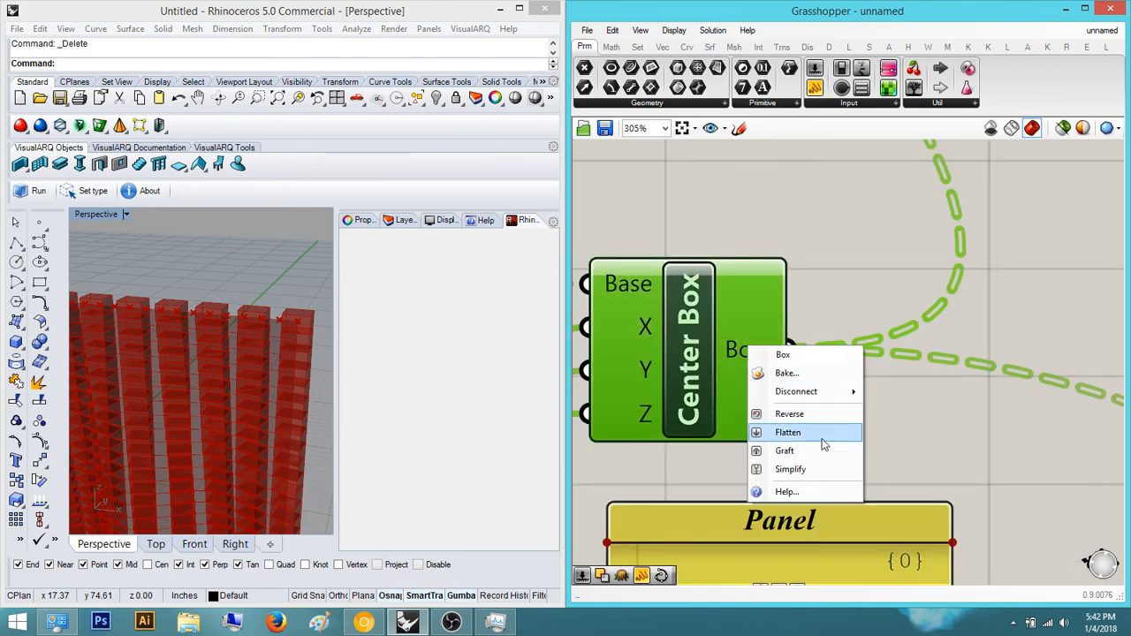
{"action": "left_click", "coordinate": [820, 436]}
{"action": "left_click", "coordinate": [972, 320]}
Set the Horizontal Frames count slider to 23.
{"action": "right_click_drag", "start_coordinate": [765, 376], "coordinate": [840, 374]}
{"action": "scroll", "coordinate": [831, 376], "scroll_direction": "down", "scroll_amount": 9}
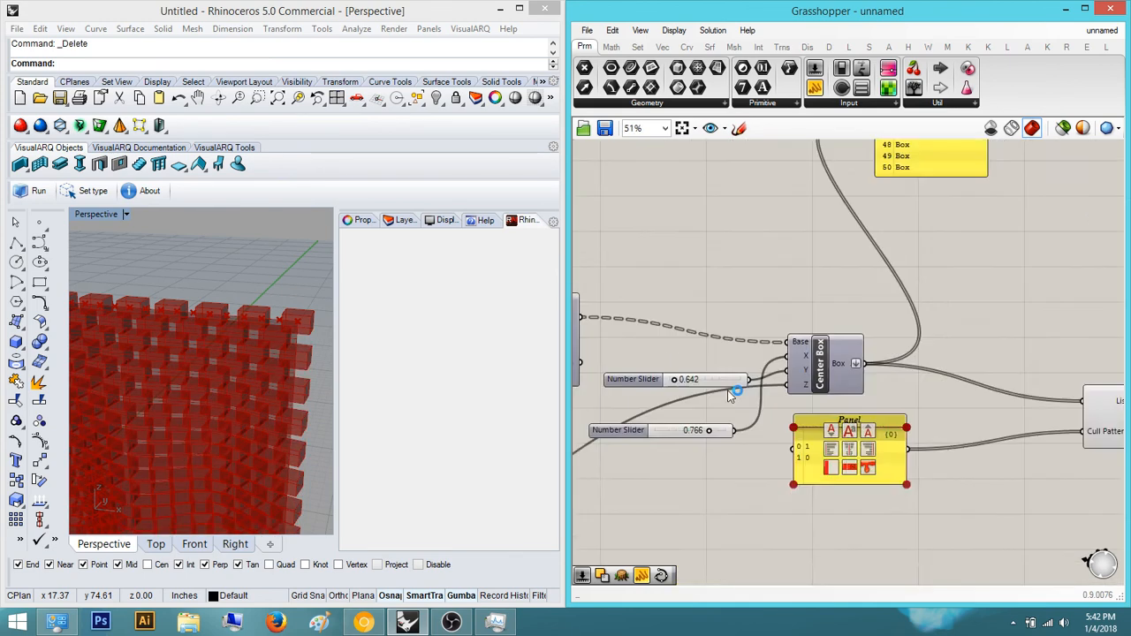
{"action": "right_click_drag", "start_coordinate": [611, 397], "coordinate": [758, 375]}
{"action": "scroll", "coordinate": [758, 373], "scroll_direction": "up", "scroll_amount": 10}
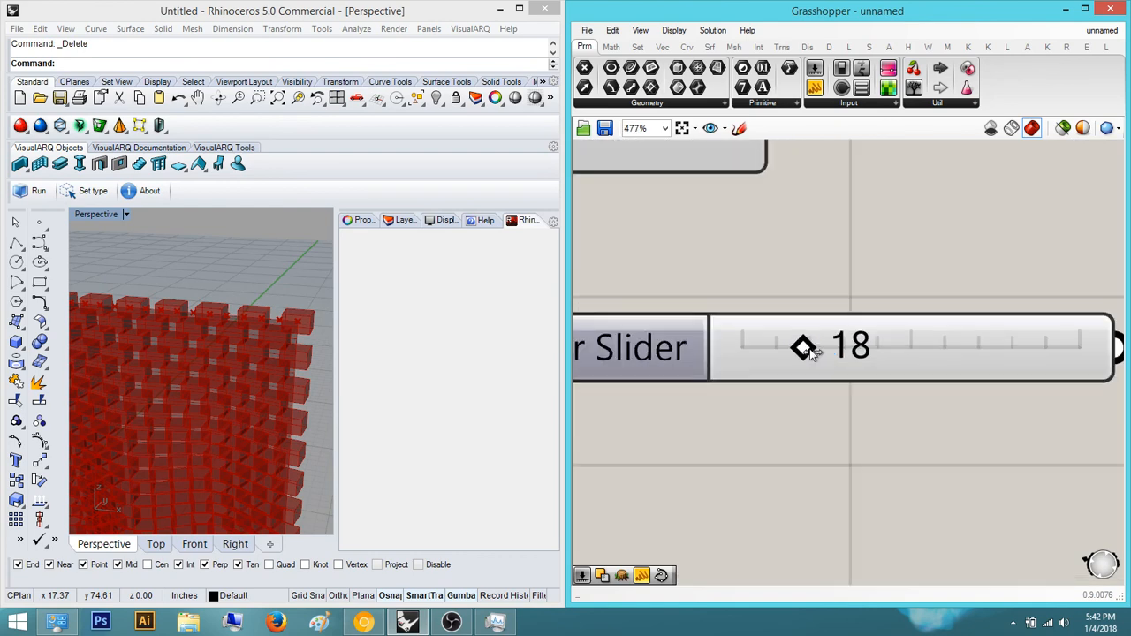
{"action": "left_click_drag", "start_coordinate": [806, 348], "coordinate": [830, 352]}
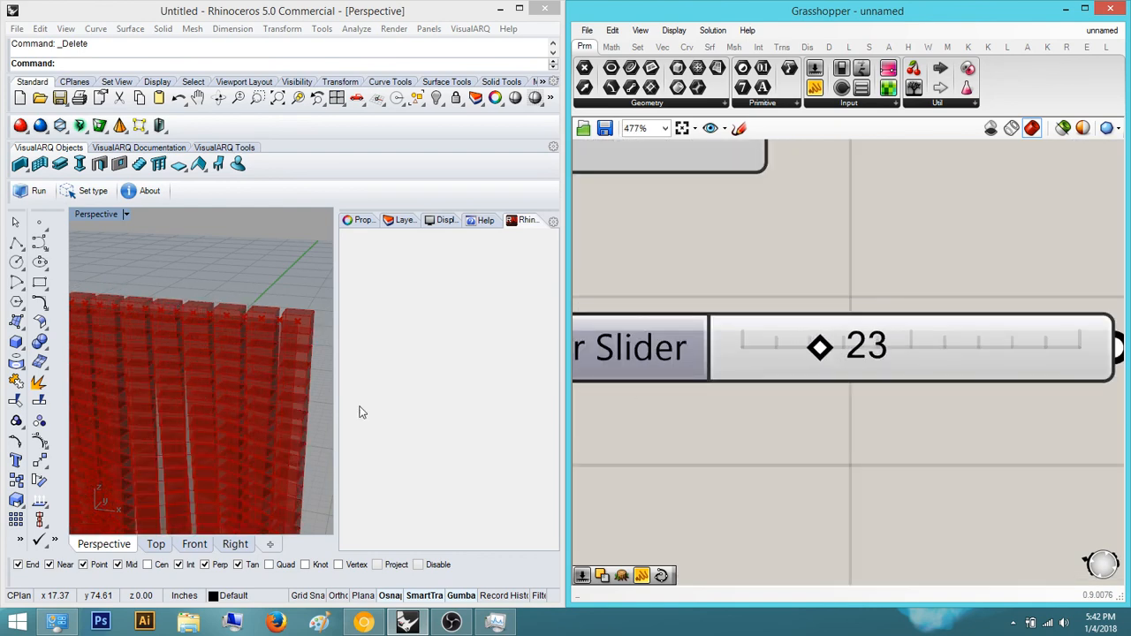
Examine how the culled blocks line up between rows in the Rhino viewport for the odd Horizontal Frames count.
{"action": "scroll", "coordinate": [238, 321], "scroll_direction": "up", "scroll_amount": 3}
{"action": "scroll", "coordinate": [239, 321], "scroll_direction": "down", "scroll_amount": 4}
{"action": "scroll", "coordinate": [227, 371], "scroll_direction": "up", "scroll_amount": 5}
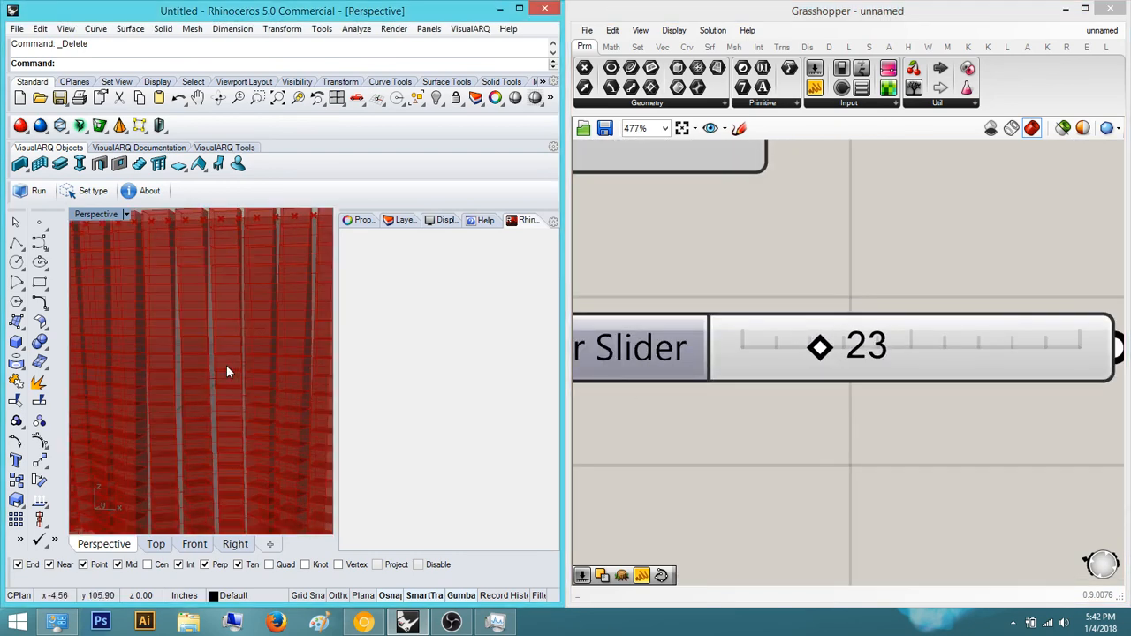
{"action": "right_click_drag", "start_coordinate": [227, 371], "coordinate": [212, 311]}
{"action": "scroll", "coordinate": [202, 348], "scroll_direction": "up", "scroll_amount": 6}
{"action": "right_click_drag", "start_coordinate": [262, 367], "coordinate": [256, 415]}
{"action": "scroll", "coordinate": [916, 374], "scroll_direction": "down", "scroll_amount": 6}
{"action": "scroll", "coordinate": [837, 381], "scroll_direction": "up", "scroll_amount": 4}
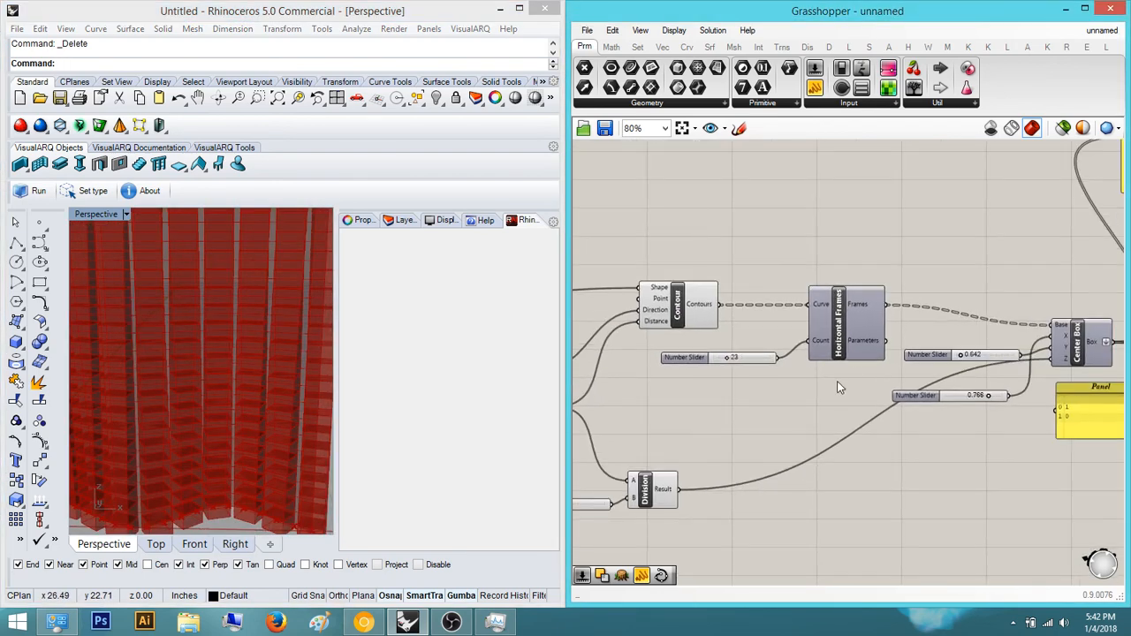
{"action": "scroll", "coordinate": [895, 357], "scroll_direction": "down", "scroll_amount": 3}
{"action": "scroll", "coordinate": [774, 357], "scroll_direction": "up", "scroll_amount": 4}
{"action": "right_click_drag", "start_coordinate": [808, 344], "coordinate": [996, 332]}
{"action": "right_click_drag", "start_coordinate": [270, 380], "coordinate": [305, 369]}
{"action": "scroll", "coordinate": [813, 383], "scroll_direction": "down", "scroll_amount": 3}
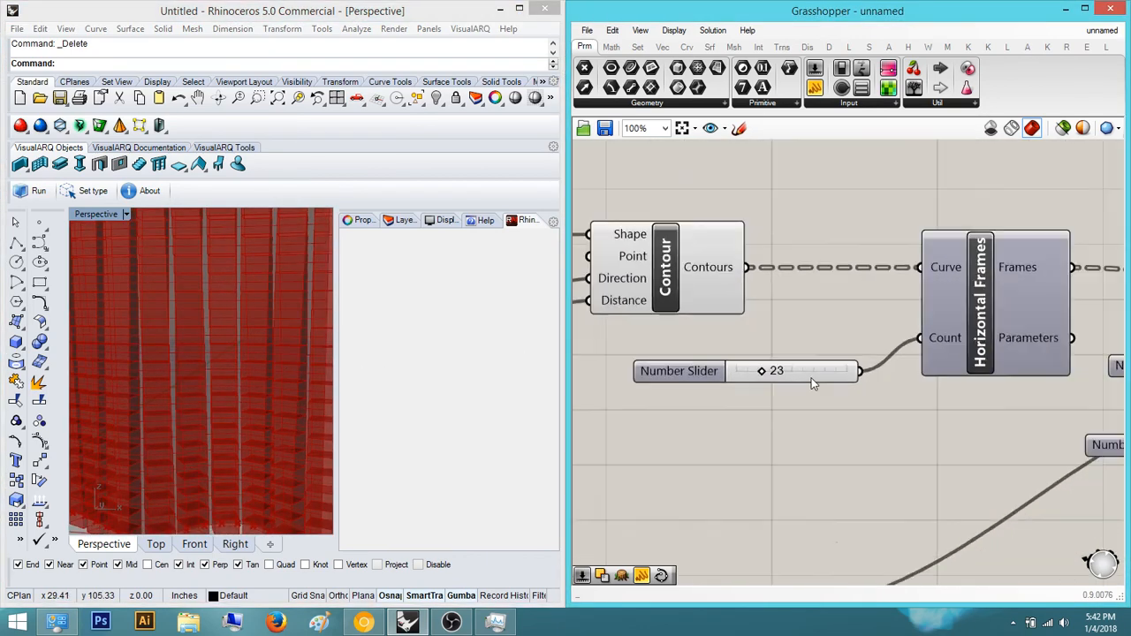
Highlight the Cull Pattern result and examine the block spacing along the wall's upper corner in the Rhino viewport.
{"action": "scroll", "coordinate": [904, 375], "scroll_direction": "down", "scroll_amount": 3}
{"action": "right_click_drag", "start_coordinate": [1074, 389], "coordinate": [851, 363]}
{"action": "scroll", "coordinate": [942, 398], "scroll_direction": "up", "scroll_amount": 5}
{"action": "left_click", "coordinate": [934, 352]}
{"action": "scroll", "coordinate": [274, 334], "scroll_direction": "down", "scroll_amount": 10}
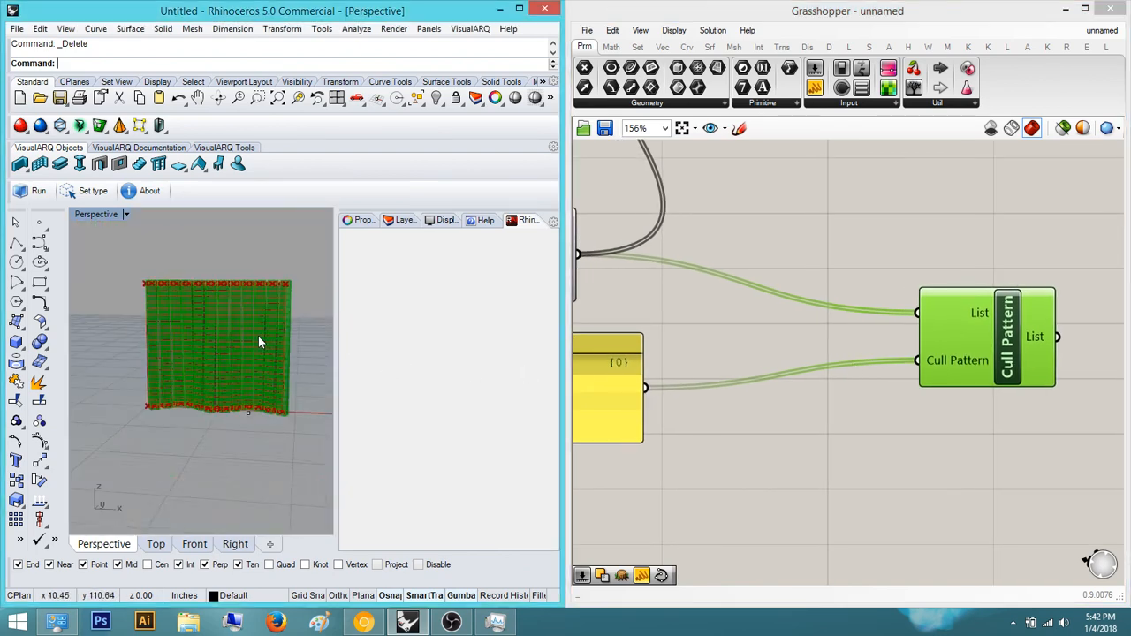
{"action": "scroll", "coordinate": [185, 319], "scroll_direction": "up", "scroll_amount": 5}
{"action": "scroll", "coordinate": [222, 291], "scroll_direction": "up", "scroll_amount": 8}
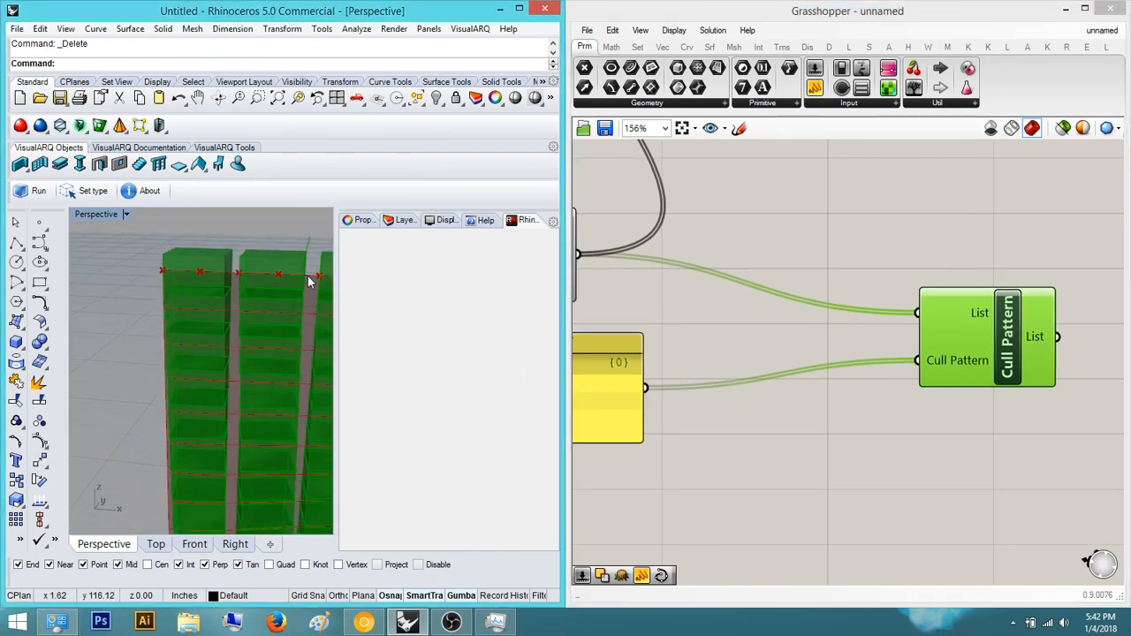
{"action": "scroll", "coordinate": [318, 279], "scroll_direction": "down", "scroll_amount": 3}
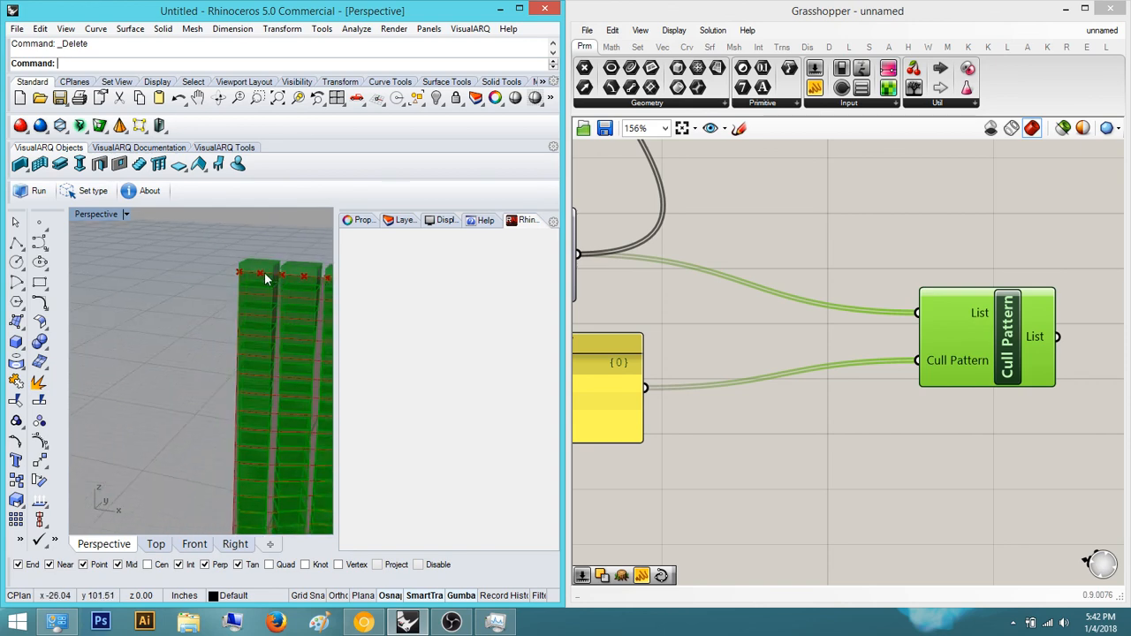
Set the Horizontal Frames count slider to 24 and check the block stagger around the wall in the Rhino viewport.
{"action": "right_click_drag", "start_coordinate": [622, 475], "coordinate": [858, 441]}
{"action": "scroll", "coordinate": [858, 441], "scroll_direction": "down", "scroll_amount": 2}
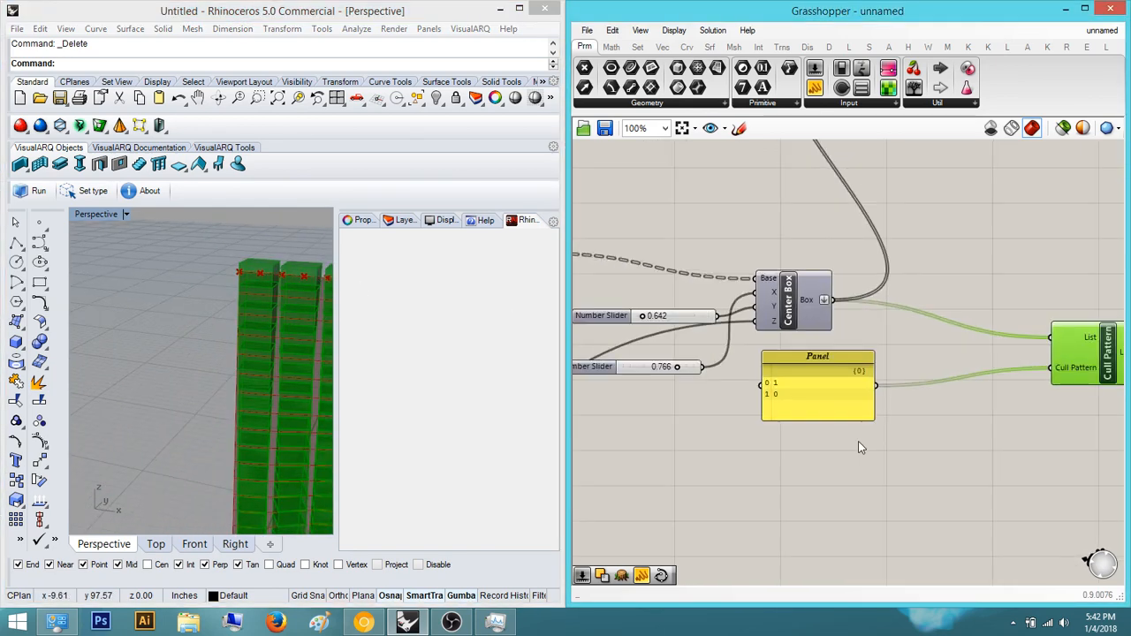
{"action": "left_click", "coordinate": [858, 441]}
{"action": "right_click_drag", "start_coordinate": [621, 411], "coordinate": [861, 408]}
{"action": "scroll", "coordinate": [654, 314], "scroll_direction": "up", "scroll_amount": 3}
{"action": "scroll", "coordinate": [715, 379], "scroll_direction": "up", "scroll_amount": 3}
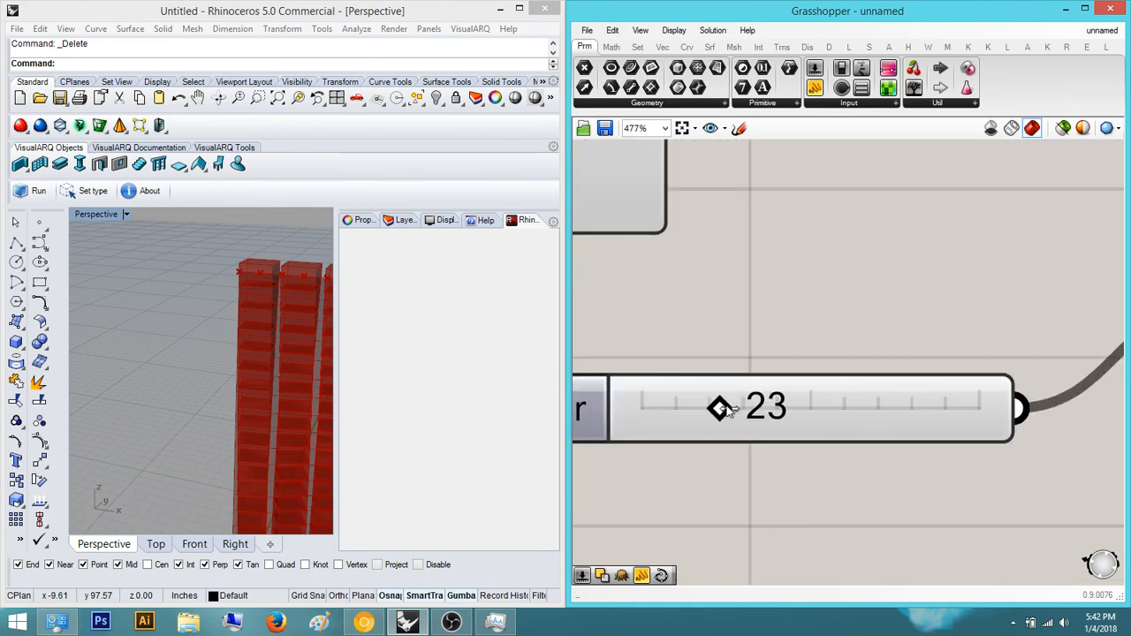
{"action": "left_click_drag", "start_coordinate": [723, 408], "coordinate": [727, 408]}
{"action": "right_click_drag", "start_coordinate": [210, 297], "coordinate": [248, 315]}
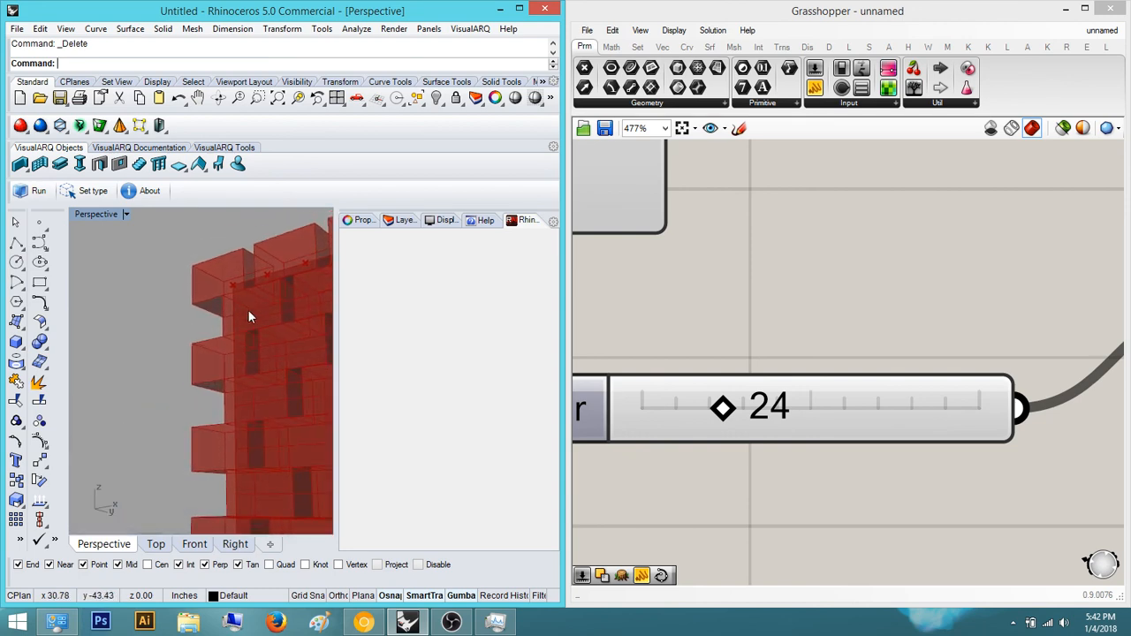
{"action": "scroll", "coordinate": [225, 358], "scroll_direction": "down", "scroll_amount": 10}
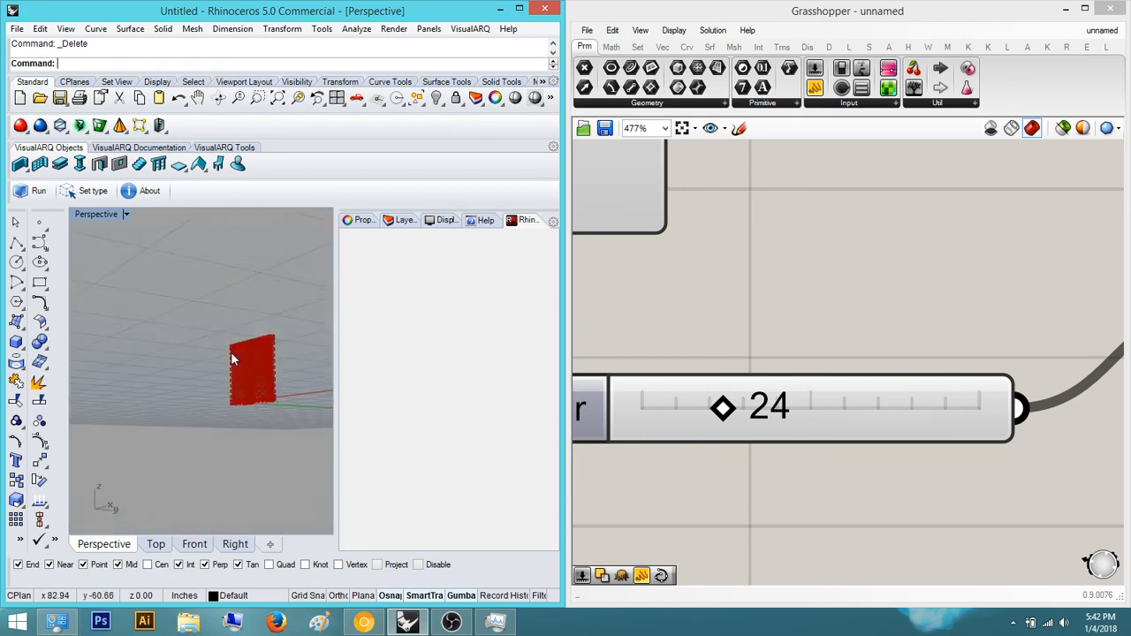
{"action": "scroll", "coordinate": [274, 394], "scroll_direction": "up", "scroll_amount": 8}
{"action": "scroll", "coordinate": [282, 448], "scroll_direction": "up", "scroll_amount": 7}
{"action": "right_click_drag", "start_coordinate": [289, 412], "coordinate": [229, 345]}
{"action": "scroll", "coordinate": [777, 377], "scroll_direction": "down", "scroll_amount": 8}
Bake the Cull Pattern result into the Rhino document.
{"action": "right_click_drag", "start_coordinate": [886, 382], "coordinate": [814, 380]}
{"action": "right_click_drag", "start_coordinate": [1040, 402], "coordinate": [814, 391]}
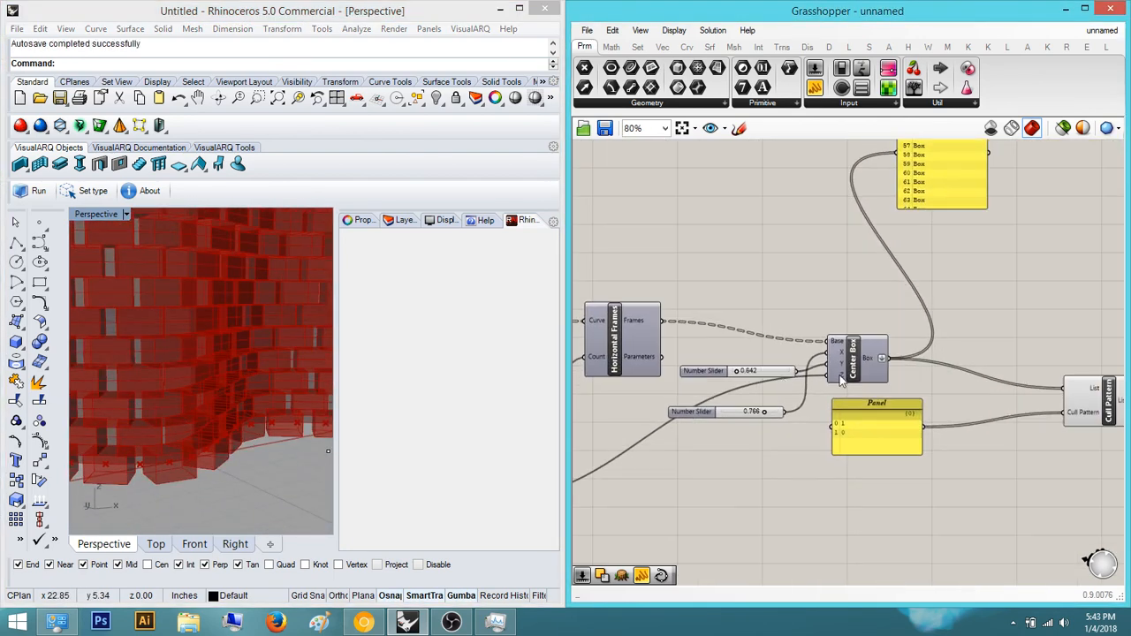
{"action": "right_click_drag", "start_coordinate": [883, 399], "coordinate": [746, 400]}
{"action": "right_click", "coordinate": [978, 412]}
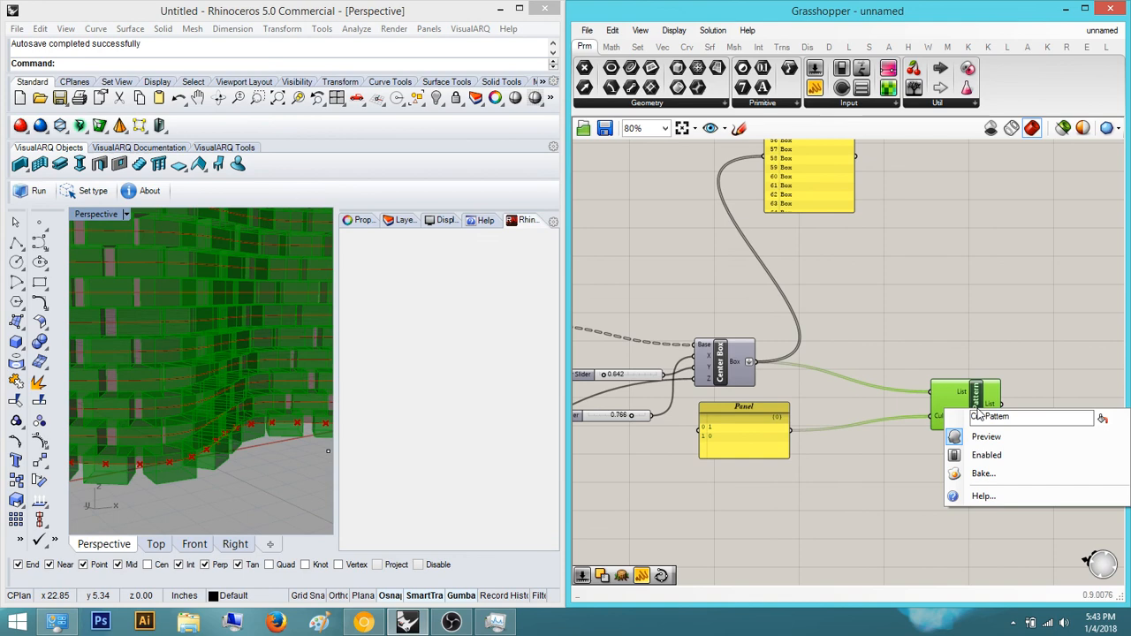
{"action": "left_click", "coordinate": [992, 477]}
{"action": "left_click", "coordinate": [1002, 592]}
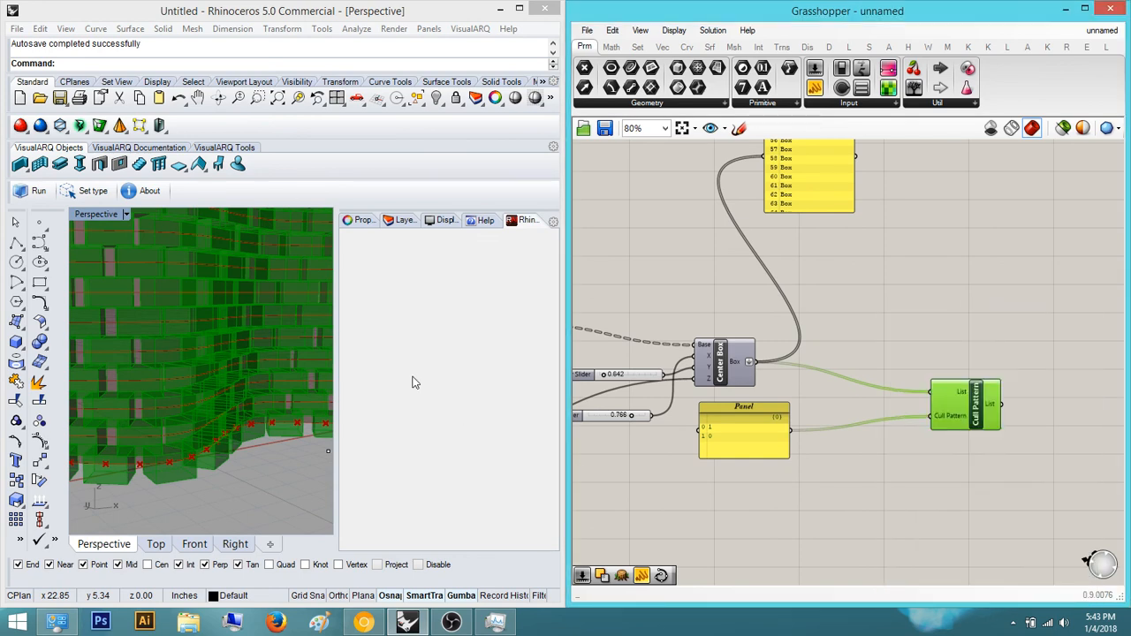
Move the baked wall along negative X, well clear of the Grasshopper preview, and deselect it.
{"action": "scroll", "coordinate": [188, 311], "scroll_direction": "down", "scroll_amount": 3}
{"action": "right_click_drag", "start_coordinate": [188, 311], "coordinate": [269, 391]}
{"action": "scroll", "coordinate": [171, 338], "scroll_direction": "down", "scroll_amount": 4}
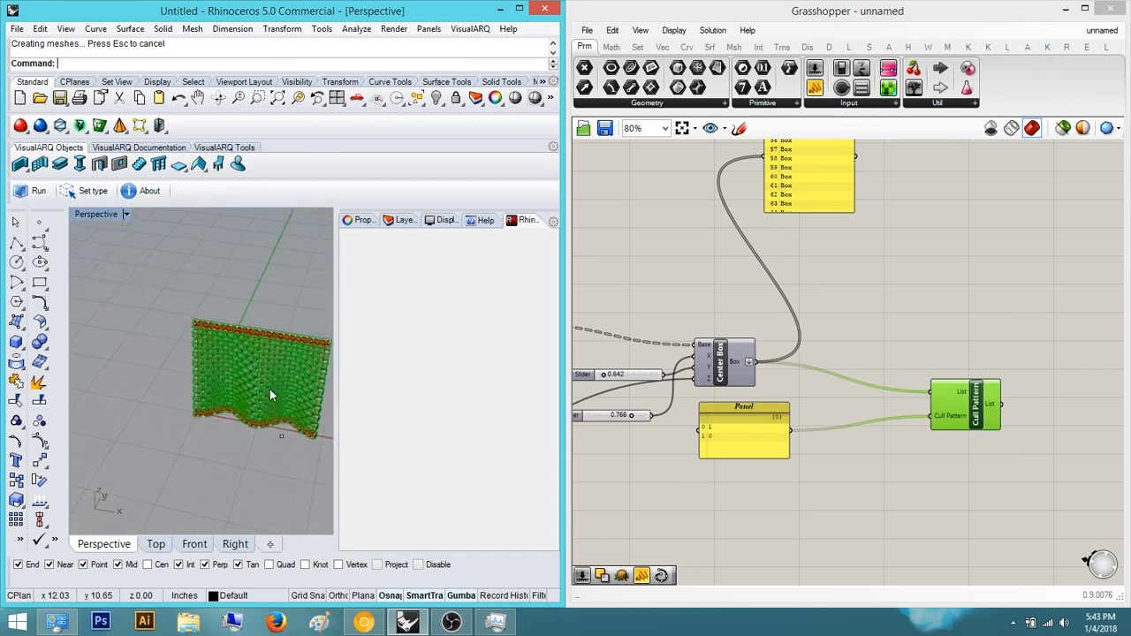
{"action": "left_click", "coordinate": [270, 390]}
{"action": "left_click_drag", "start_coordinate": [302, 383], "coordinate": [156, 354]}
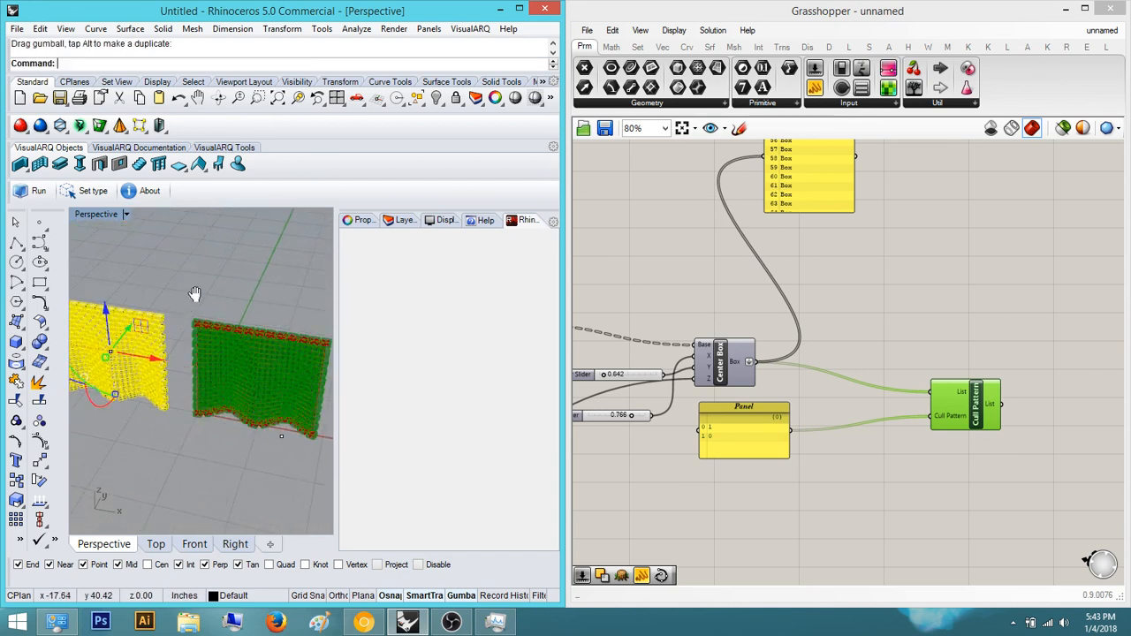
{"action": "right_click_drag", "start_coordinate": [194, 295], "coordinate": [282, 293], "text": "shift"}
{"action": "left_click_drag", "start_coordinate": [260, 347], "coordinate": [222, 297]}
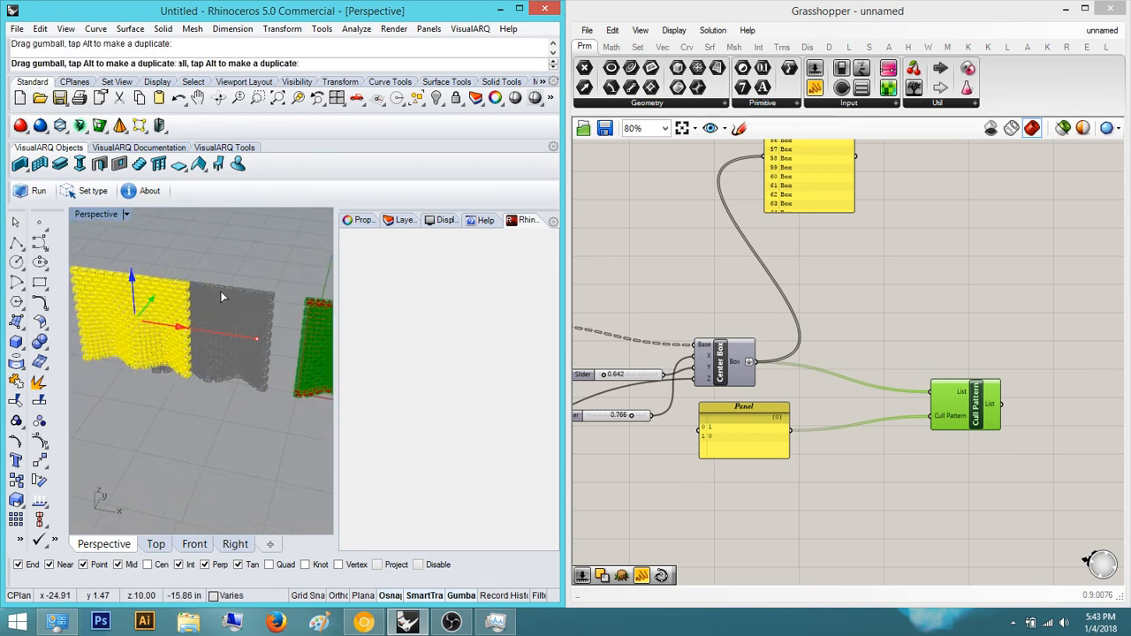
{"action": "left_click", "coordinate": [269, 300]}
{"action": "right_click_drag", "start_coordinate": [175, 299], "coordinate": [247, 312], "text": "shift"}
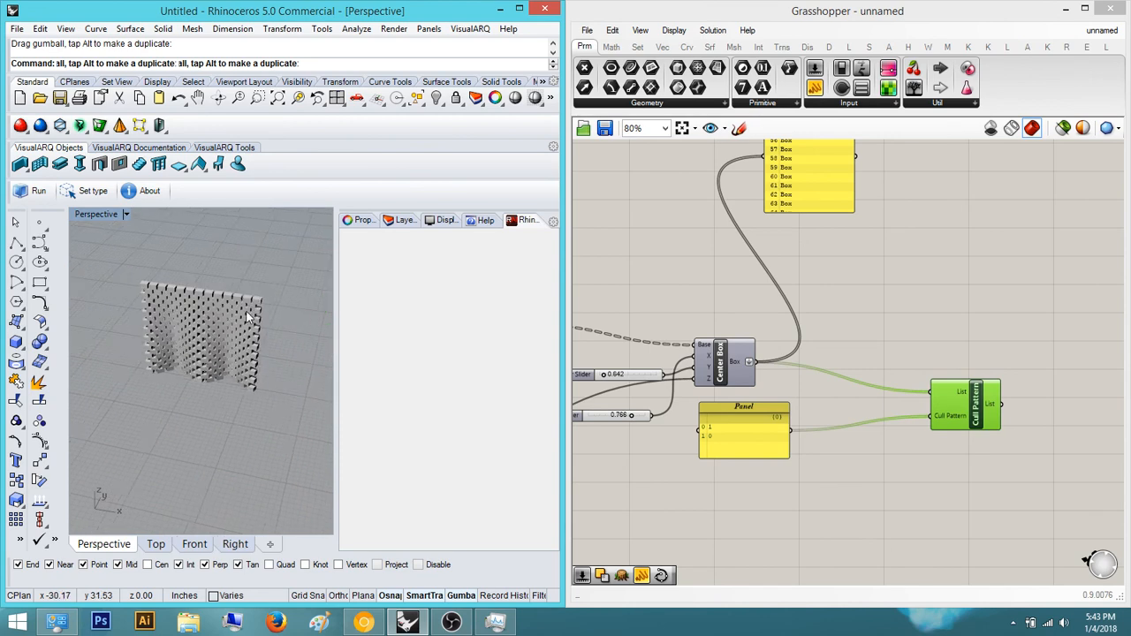
Close the Grasshopper window, maximize Rhino and inspect the baked wall from several angles.
{"action": "left_click", "coordinate": [1112, 10]}
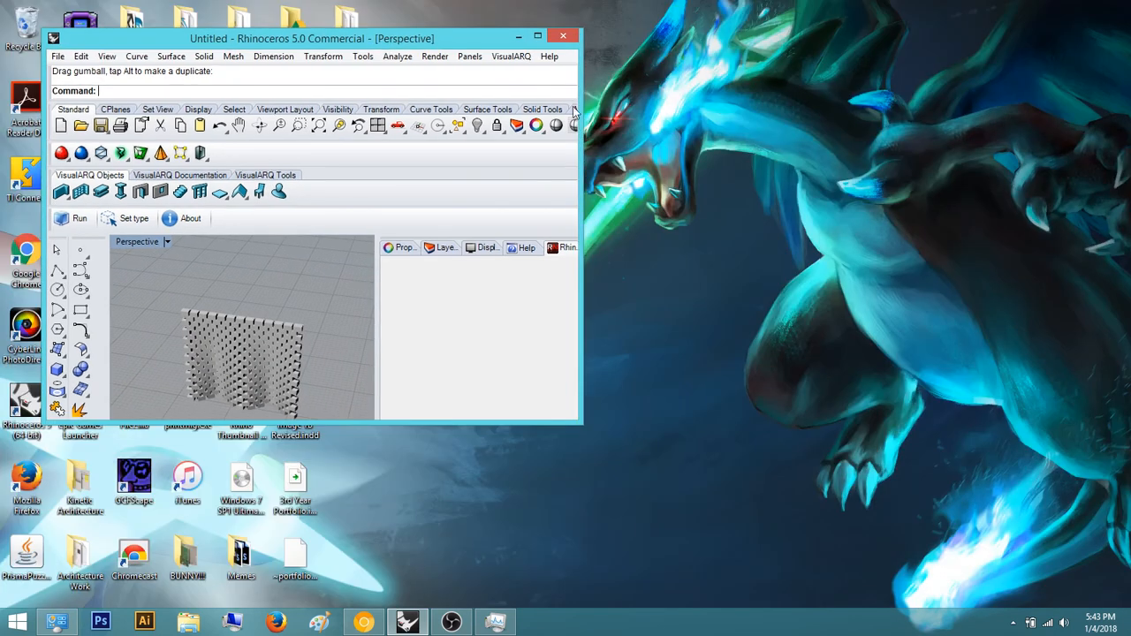
{"action": "double_click", "coordinate": [467, 12]}
{"action": "scroll", "coordinate": [490, 335], "scroll_direction": "up", "scroll_amount": 5}
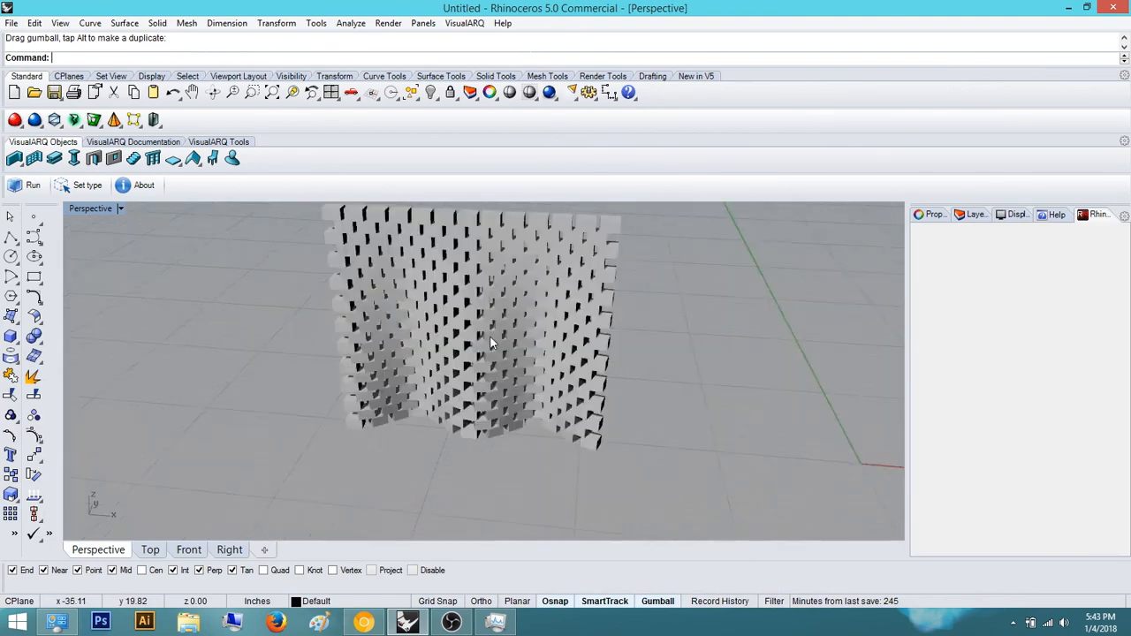
{"action": "right_click_drag", "start_coordinate": [490, 338], "coordinate": [460, 221]}
{"action": "scroll", "coordinate": [518, 399], "scroll_direction": "up", "scroll_amount": 4}
{"action": "right_click_drag", "start_coordinate": [516, 389], "coordinate": [321, 594]}
{"action": "scroll", "coordinate": [593, 463], "scroll_direction": "down", "scroll_amount": 5}
Switch to the browser's reference photo to compare it with the baked wall, and return to the Rhino model.
{"action": "left_click", "coordinate": [366, 623]}
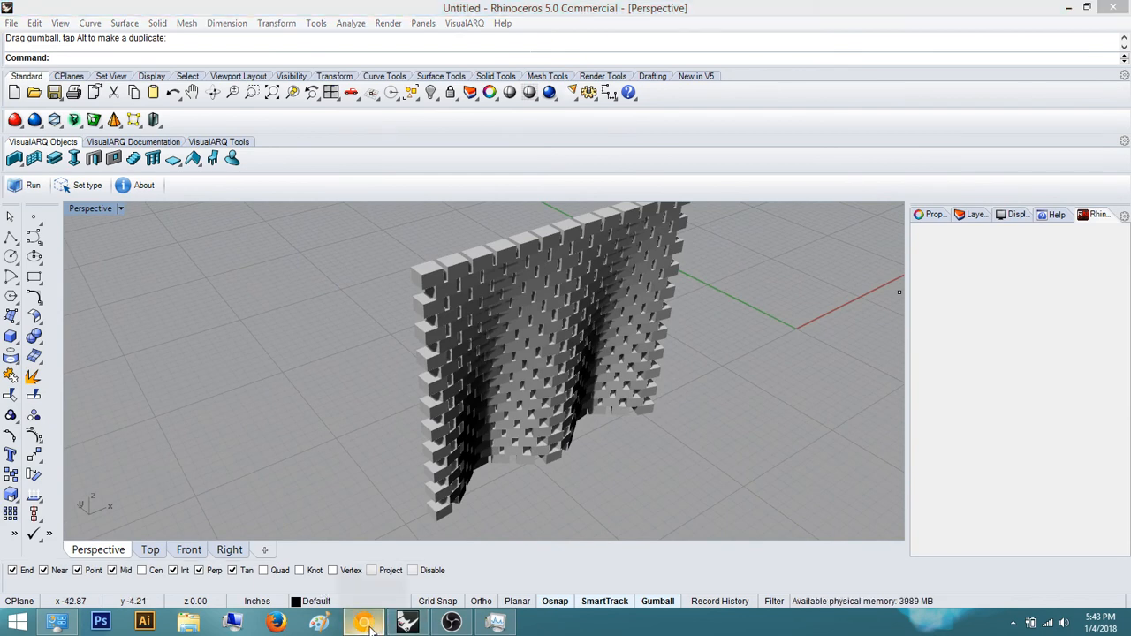
{"action": "left_click", "coordinate": [369, 628]}
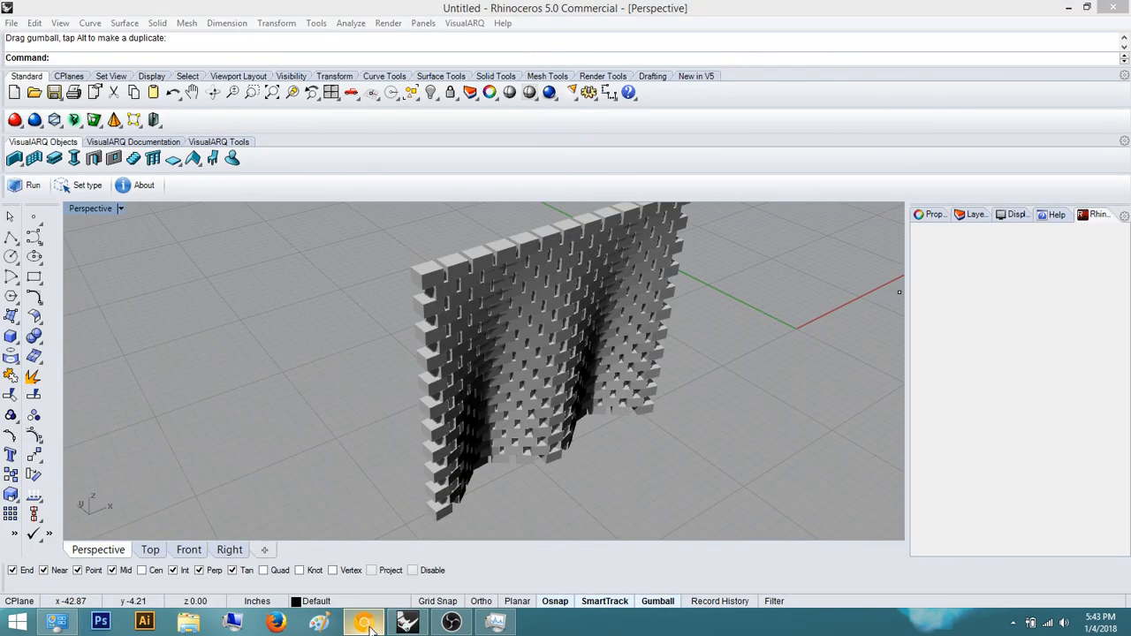
{"action": "left_click", "coordinate": [366, 624]}
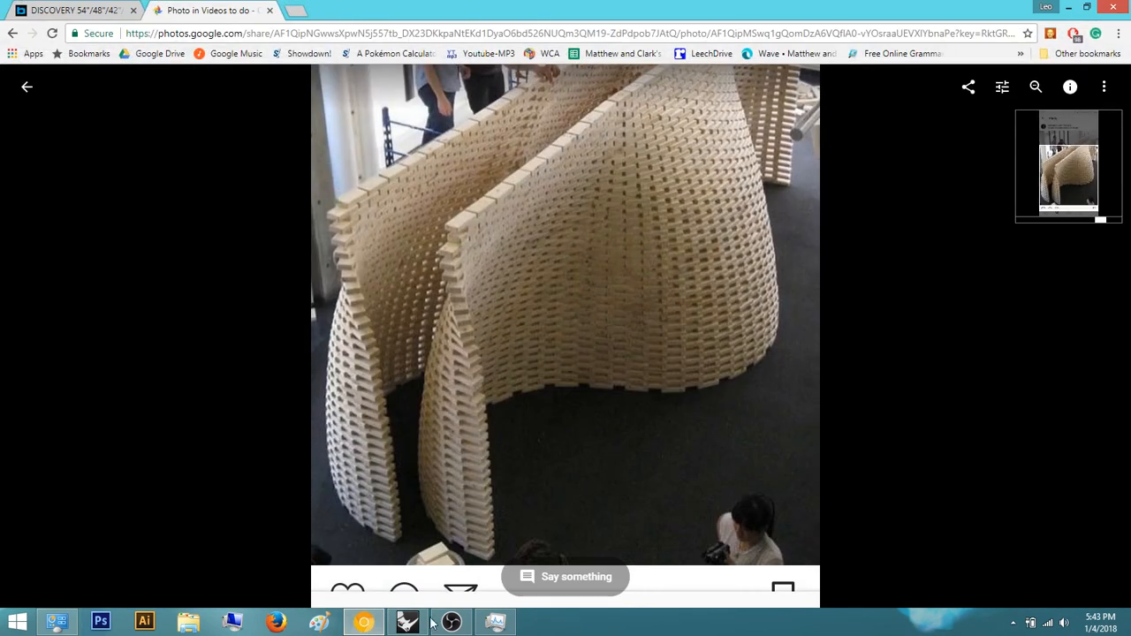
{"action": "left_click", "coordinate": [404, 624]}
{"action": "right_click_drag", "start_coordinate": [596, 406], "coordinate": [707, 446]}
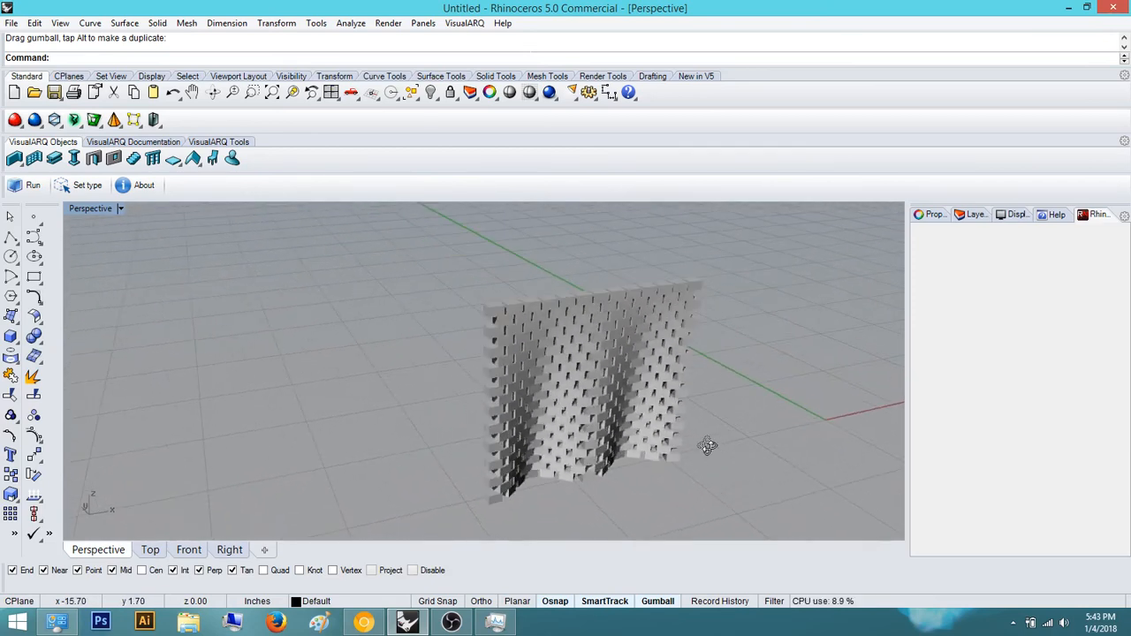